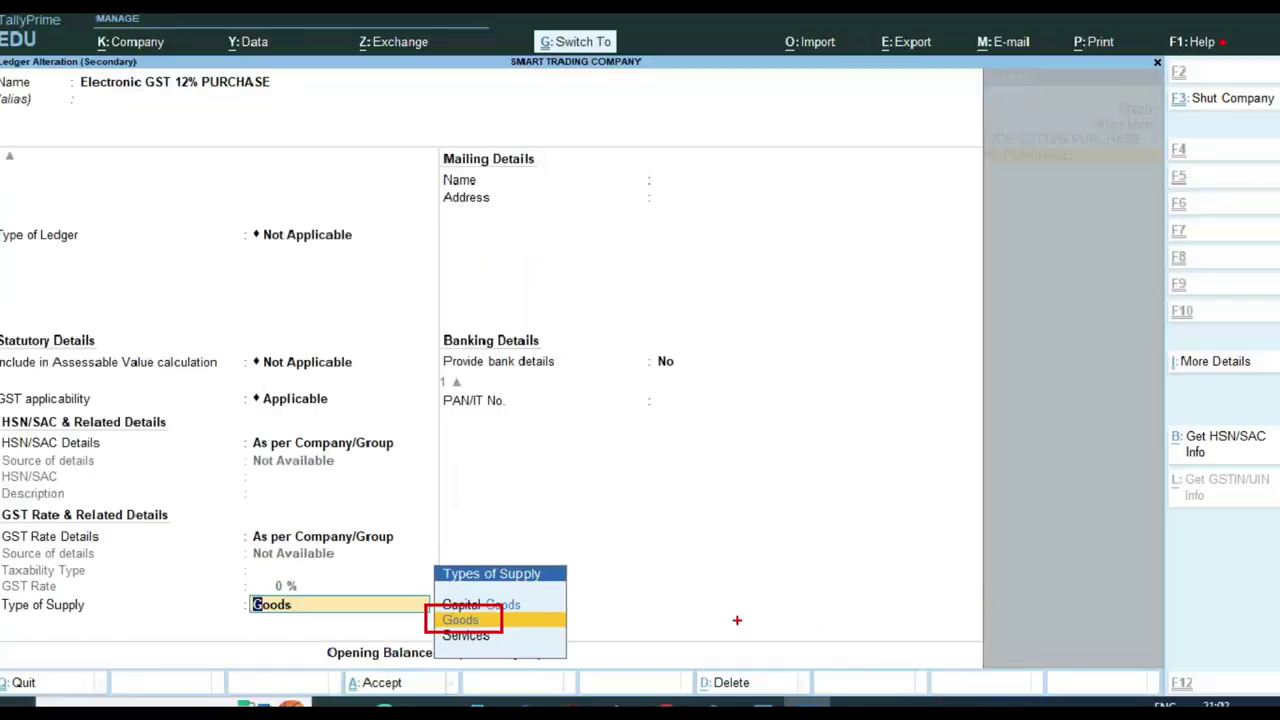
# Keep Goods as the supply type of the Electronic GST 12% PURCHASE ledger, without bank details, and save the ledger
pyautogui.press('Return')
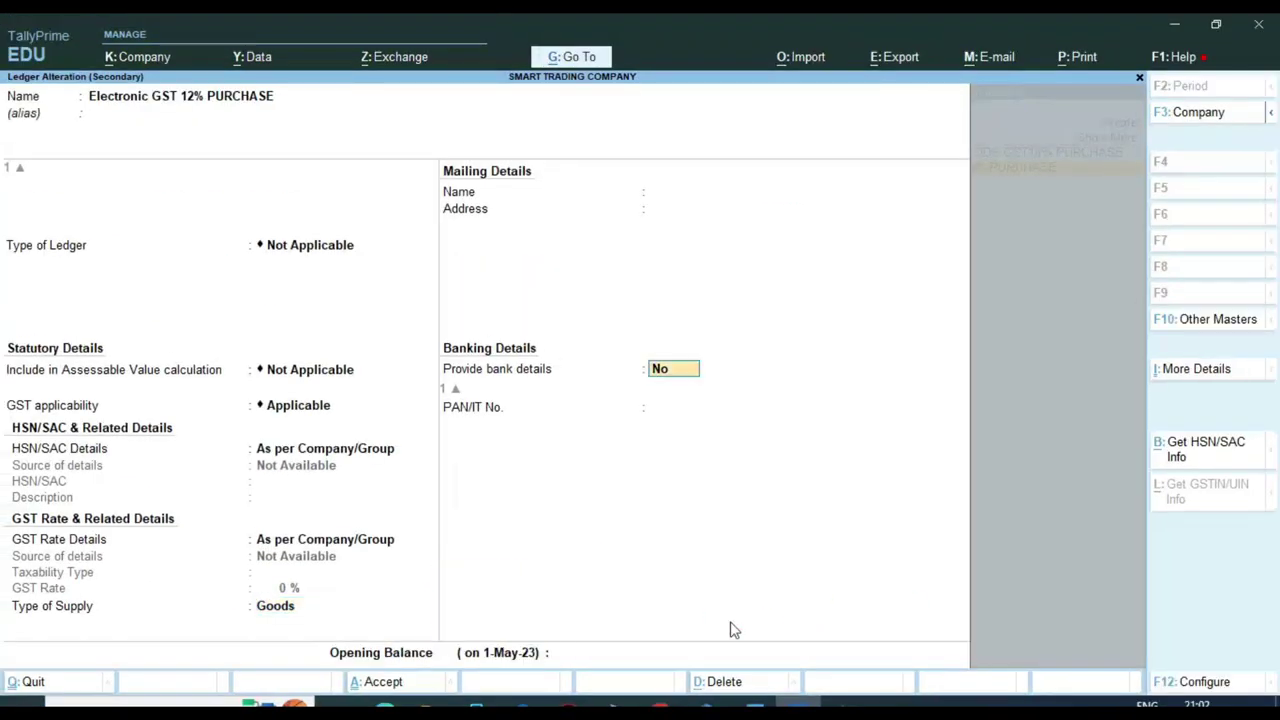
pyautogui.press('Return')
pyautogui.press('Return')
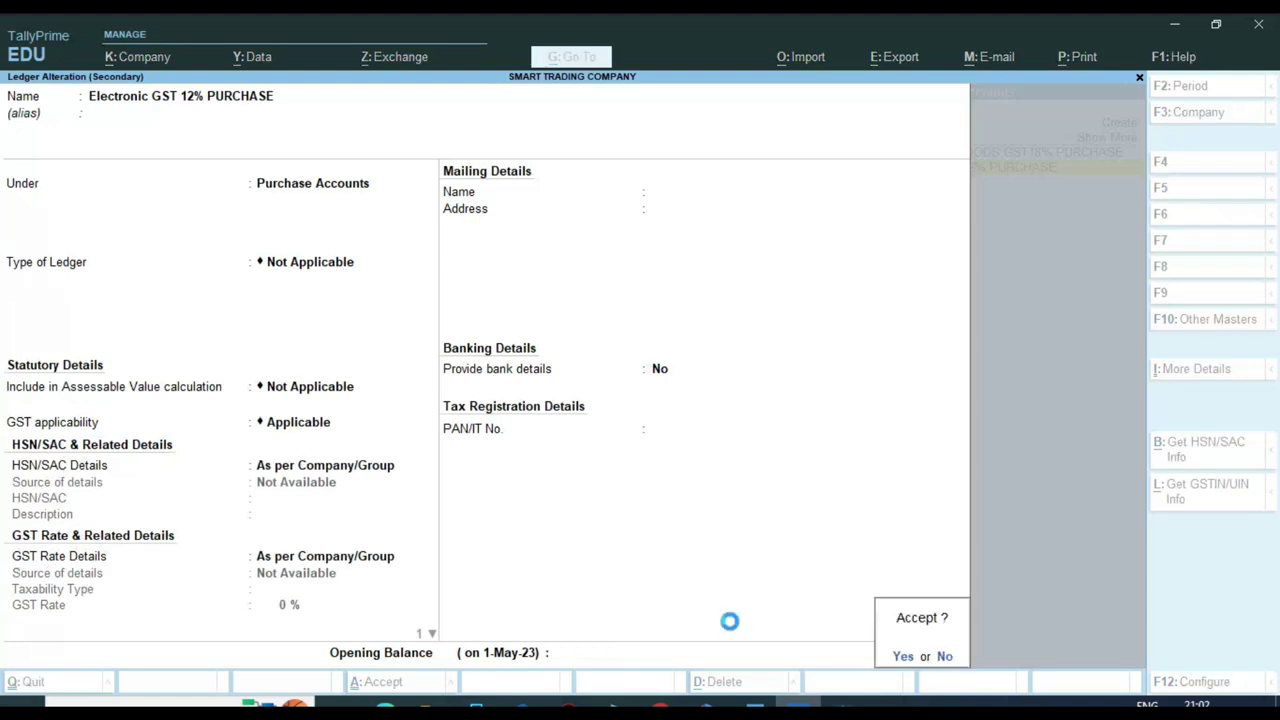
pyautogui.press('Return')
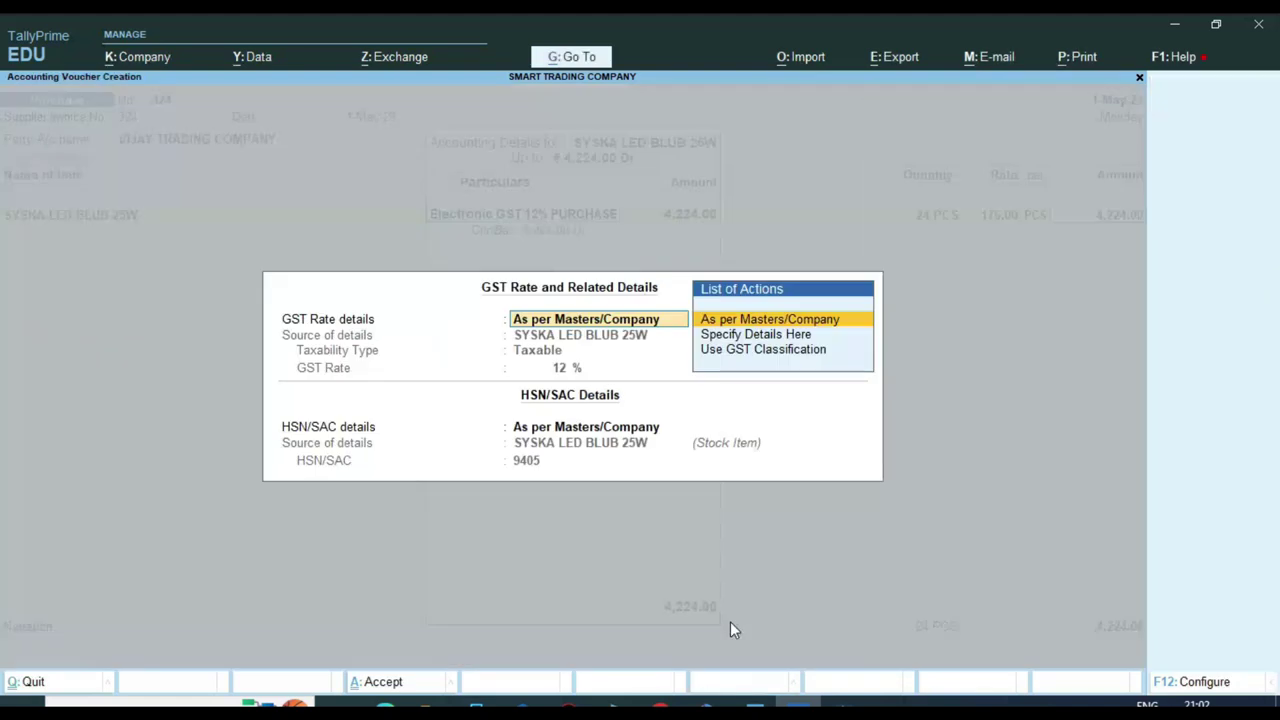
# Accept the SYSKA LED BLUB 25W GST rate and HSN/SAC details as per Masters/Company and finish its accounting allocation
pyautogui.press('Return')
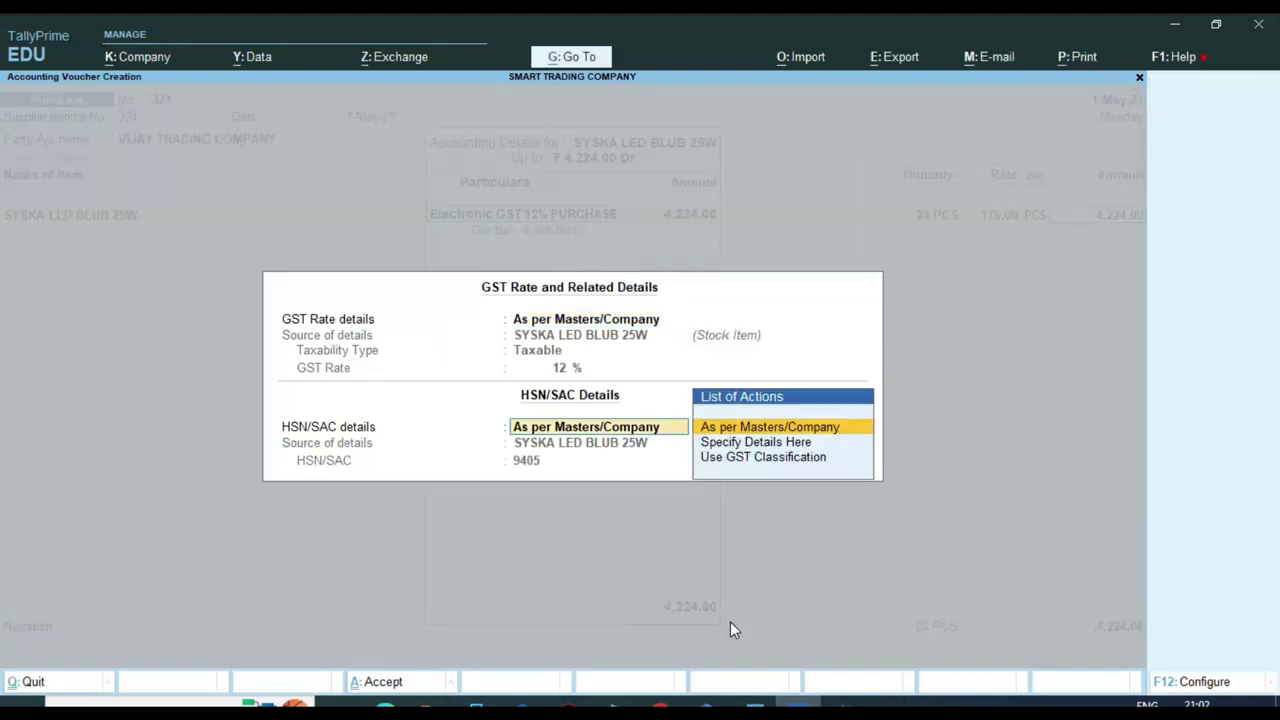
pyautogui.press('Return')
pyautogui.press('Return')
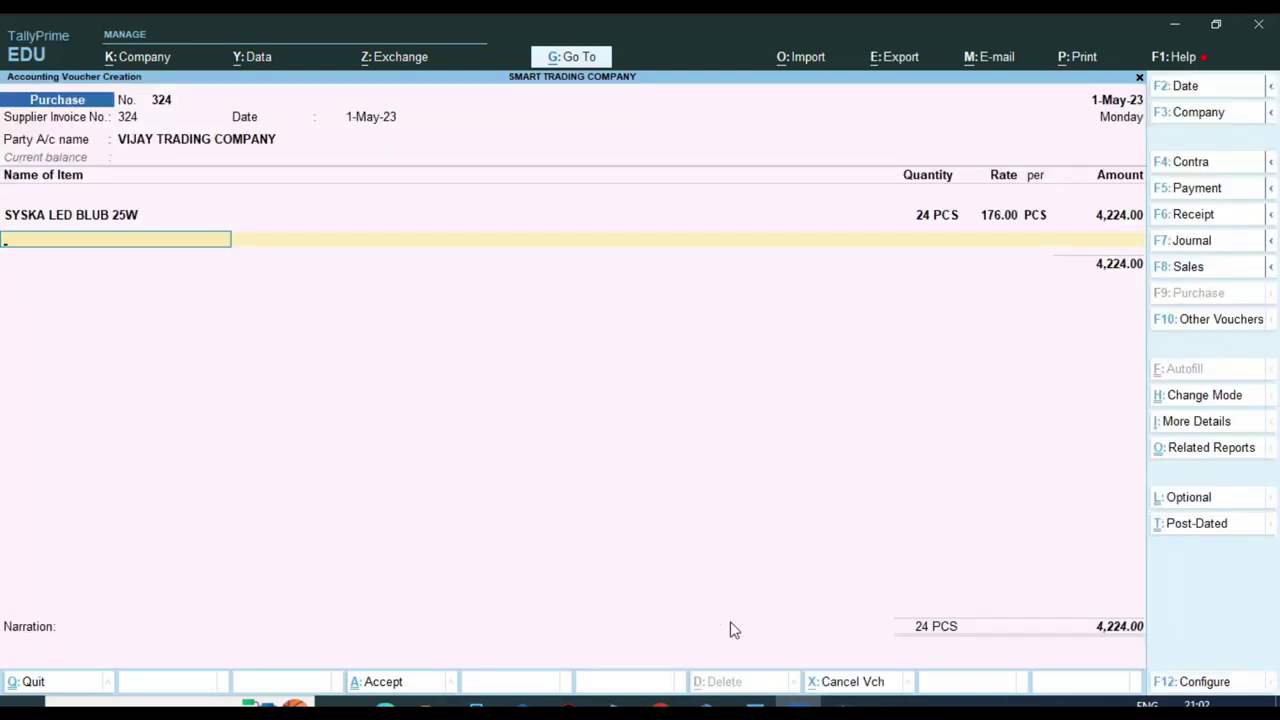
# Add SYSKA LED BLUB 5W as the second voucher item with a quantity of 75 PCS, following the supplier invoice
pyautogui.hotkey('alt', 'Tab')
pyautogui.hotkey('alt', 'Tab')
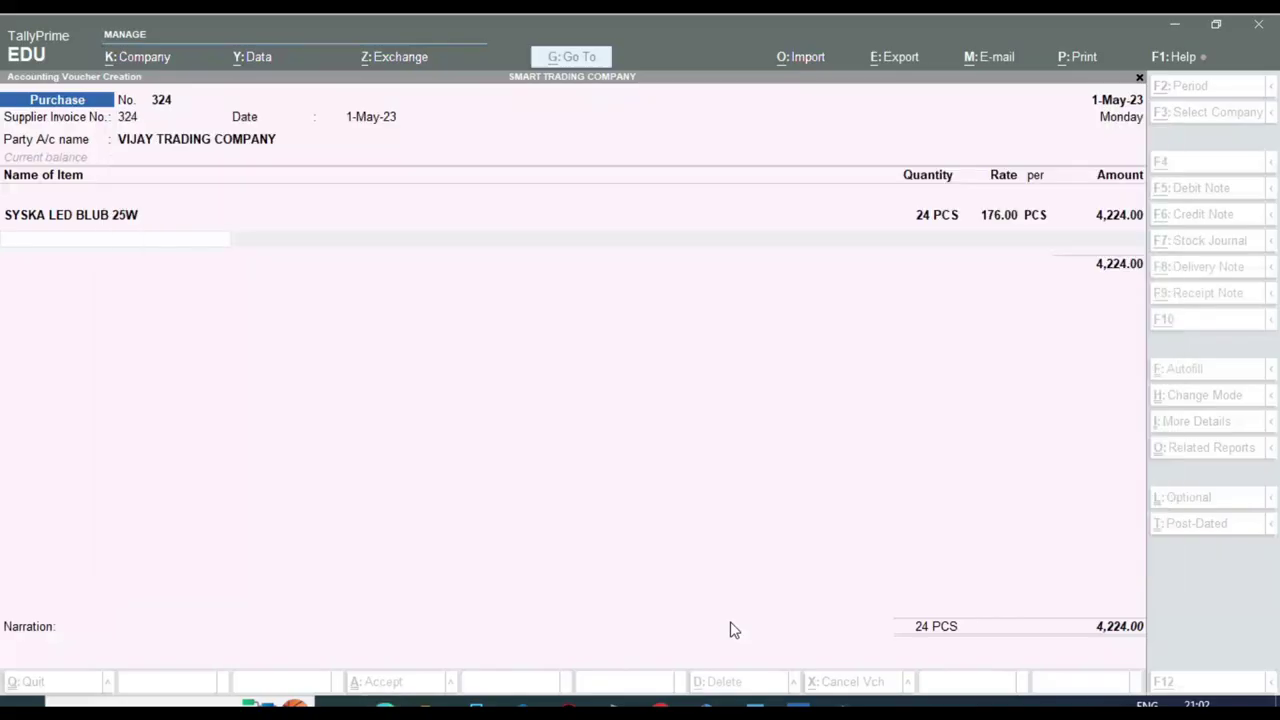
pyautogui.write('5')
pyautogui.press('Return')
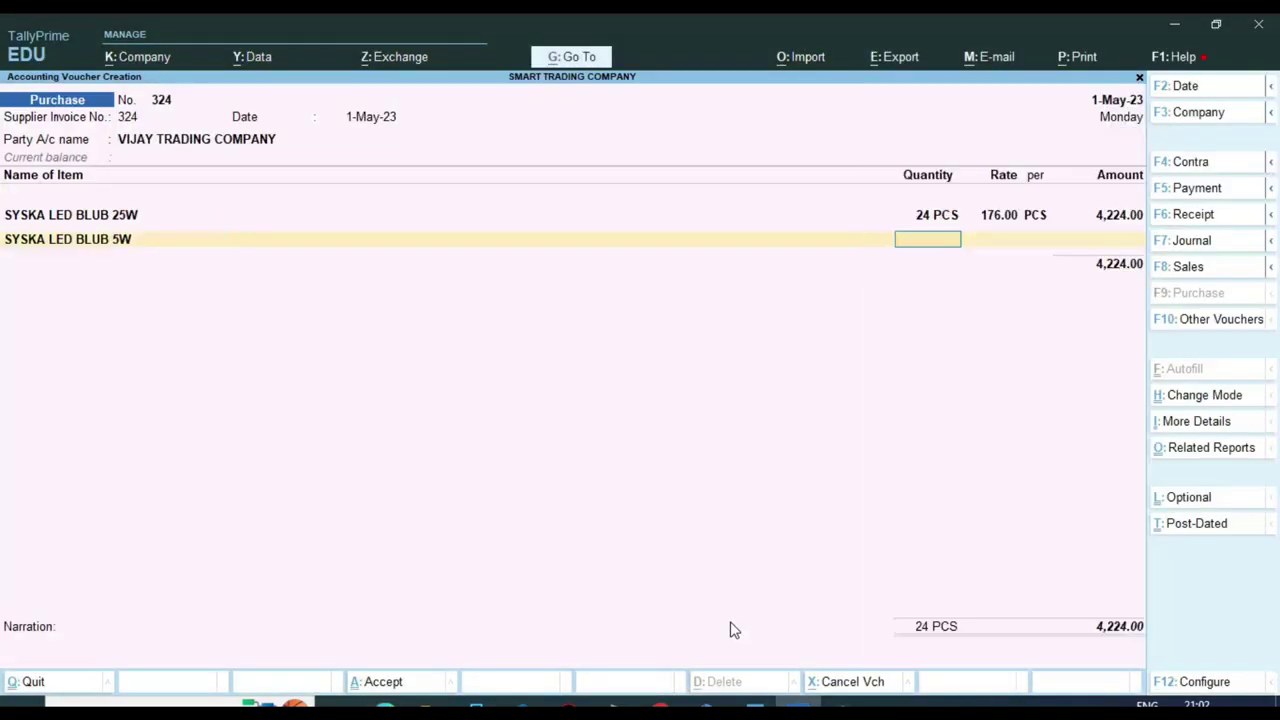
pyautogui.hotkey('alt', 'Tab')
pyautogui.hotkey('alt', 'Tab')
pyautogui.write('7')
pyautogui.press('Return')
# Look up the 5W bulb's price in the invoice PDF and set its voucher rate to 87.00 per PCS
pyautogui.hotkey('alt', 'Tab')
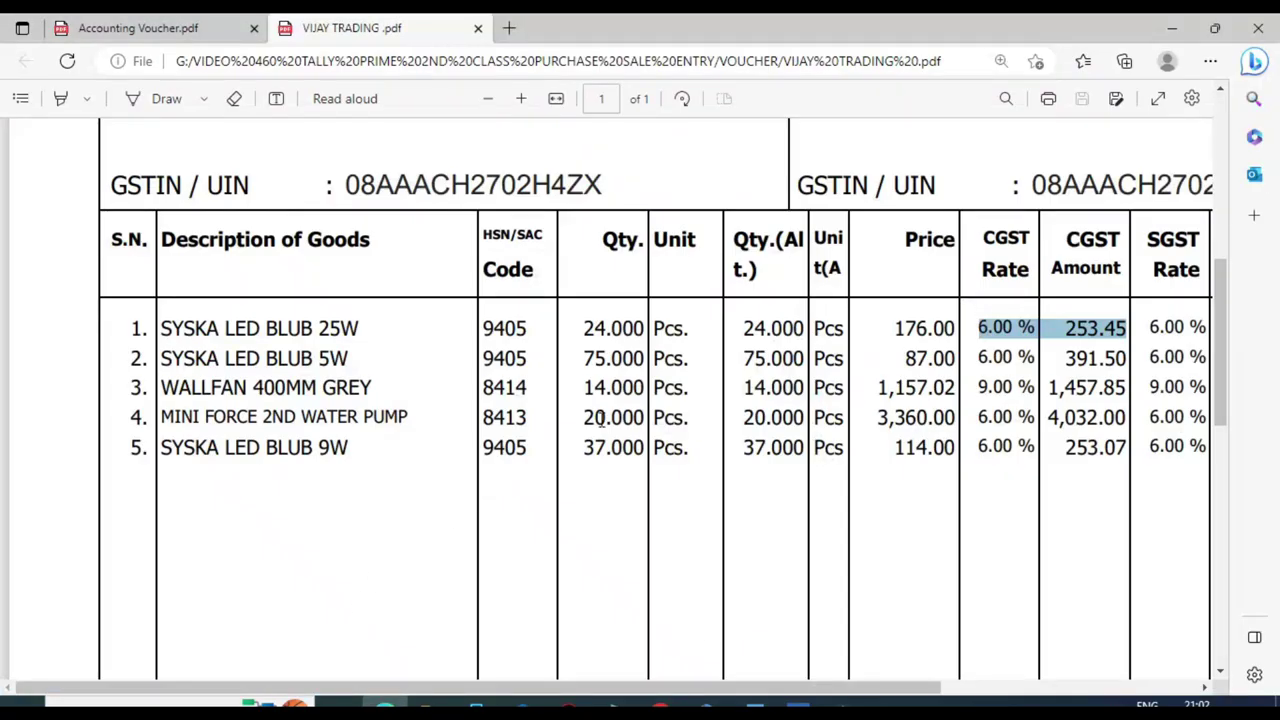
pyautogui.doubleClick(908, 358)
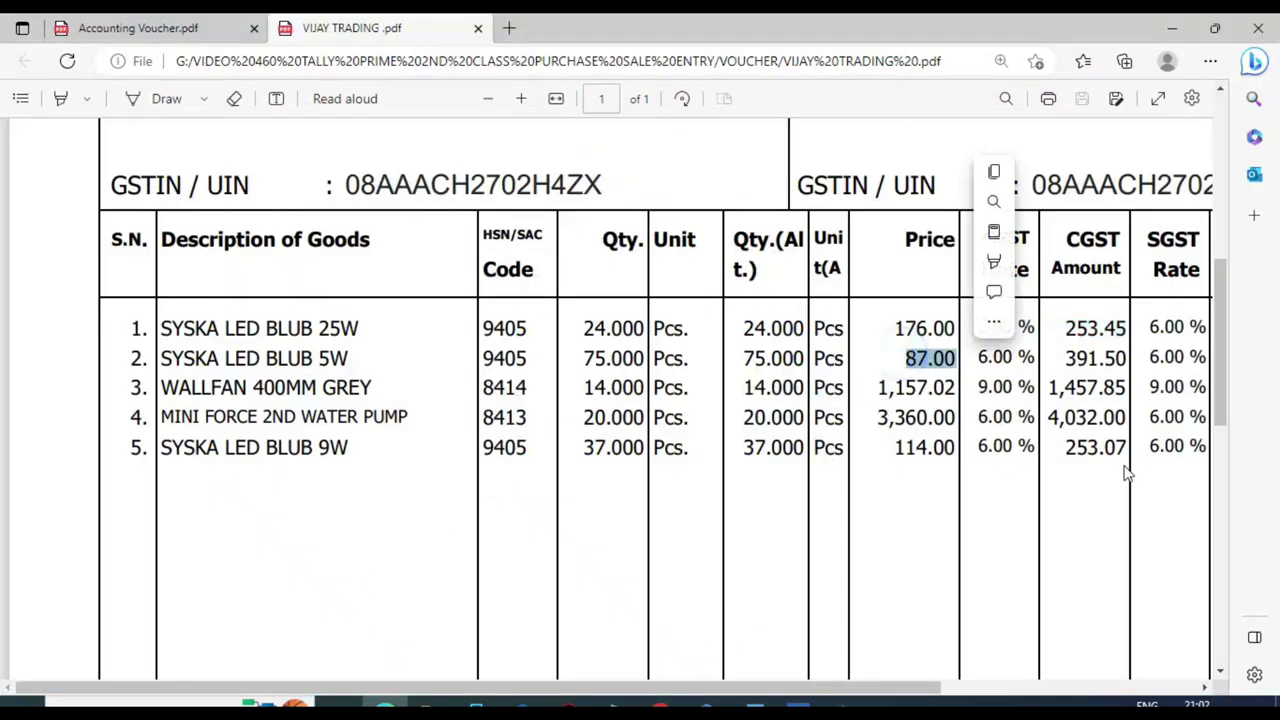
pyautogui.hotkey('alt', 'Tab')
pyautogui.write('87')
pyautogui.press('Return')
pyautogui.press('Return')
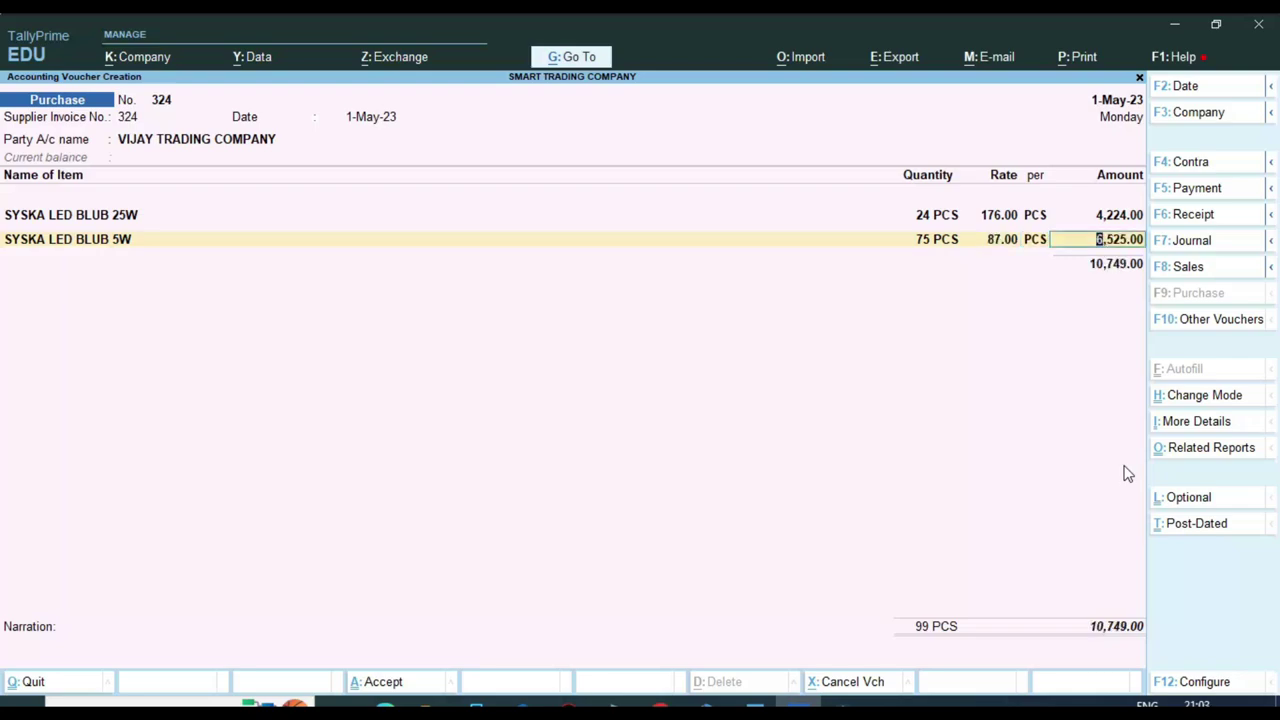
pyautogui.press('Return')
# Check the invoice and allocate the SYSKA LED BLUB 5W amount to the Electronic GST 12% PURCHASE ledger
pyautogui.hotkey('alt', 'Tab')
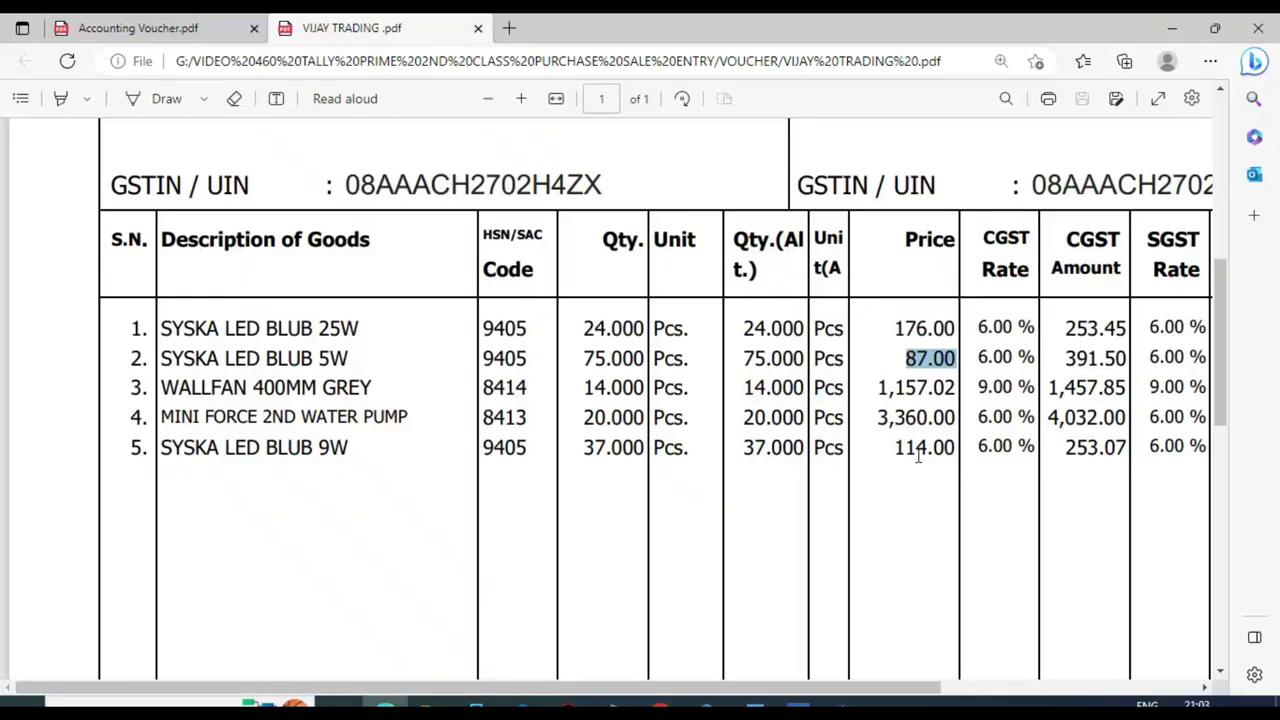
pyautogui.hotkey('alt', 'Tab')
pyautogui.press('Return')
pyautogui.press('Return')
pyautogui.press('Escape')
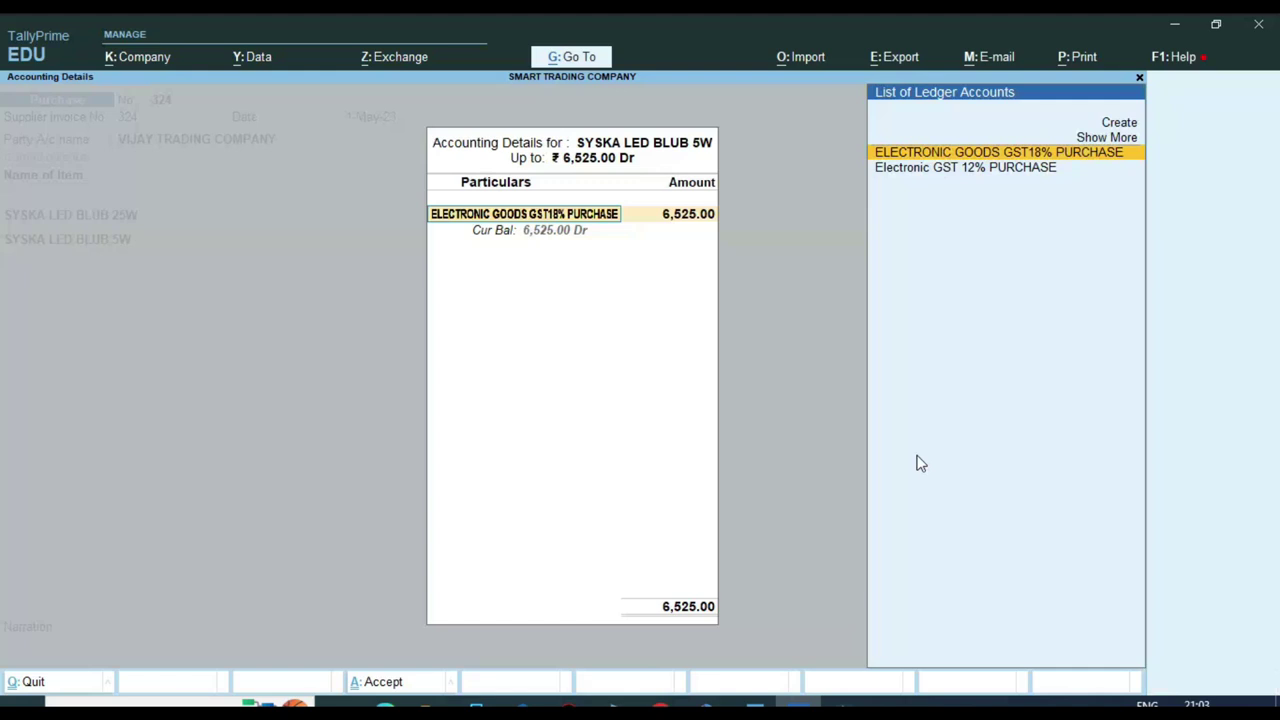
pyautogui.press('Down')
pyautogui.press('Return')
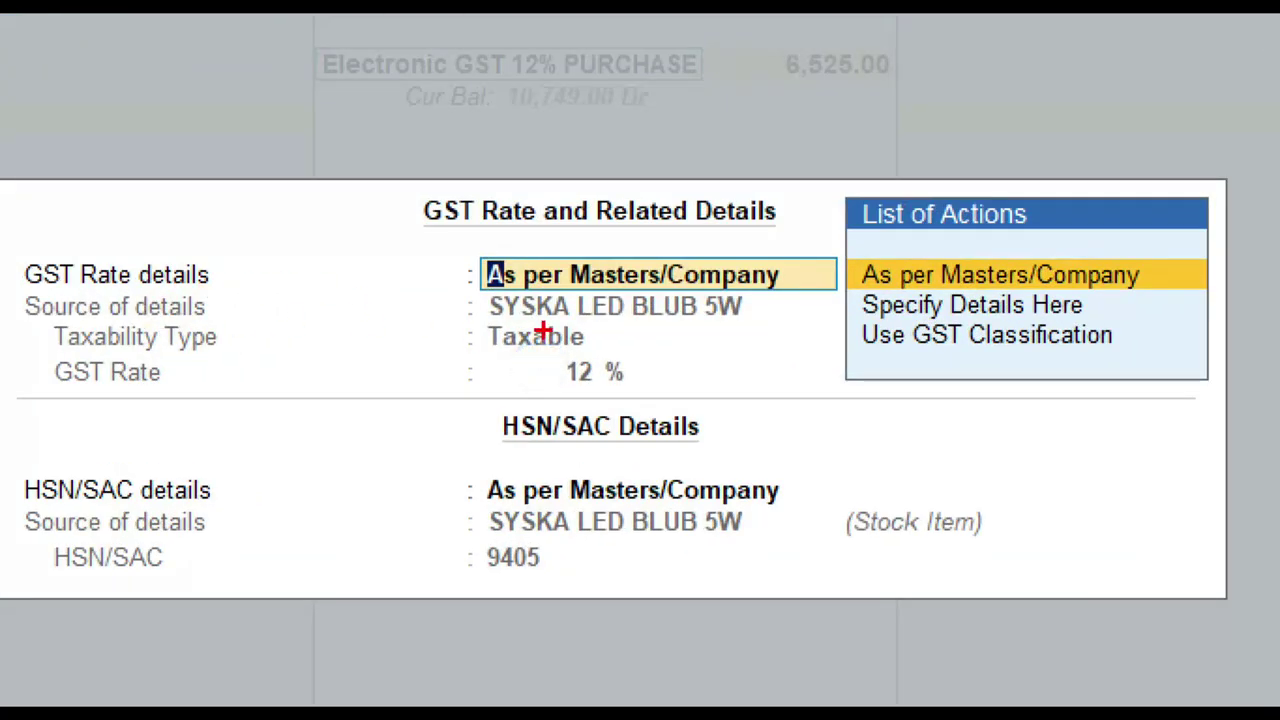
# Accept the 5W bulb's GST rate and HSN/SAC details as per Masters/Company and complete its accounting allocation
pyautogui.moveTo(512, 316)
pyautogui.mouseDown()
pyautogui.moveTo(595, 318)
pyautogui.moveTo(470, 344)
pyautogui.moveTo(546, 345)
pyautogui.moveTo(578, 412)
pyautogui.mouseUp()
pyautogui.moveTo(546, 360)
pyautogui.mouseDown()
pyautogui.moveTo(636, 350)
pyautogui.moveTo(552, 350)
pyautogui.mouseUp()
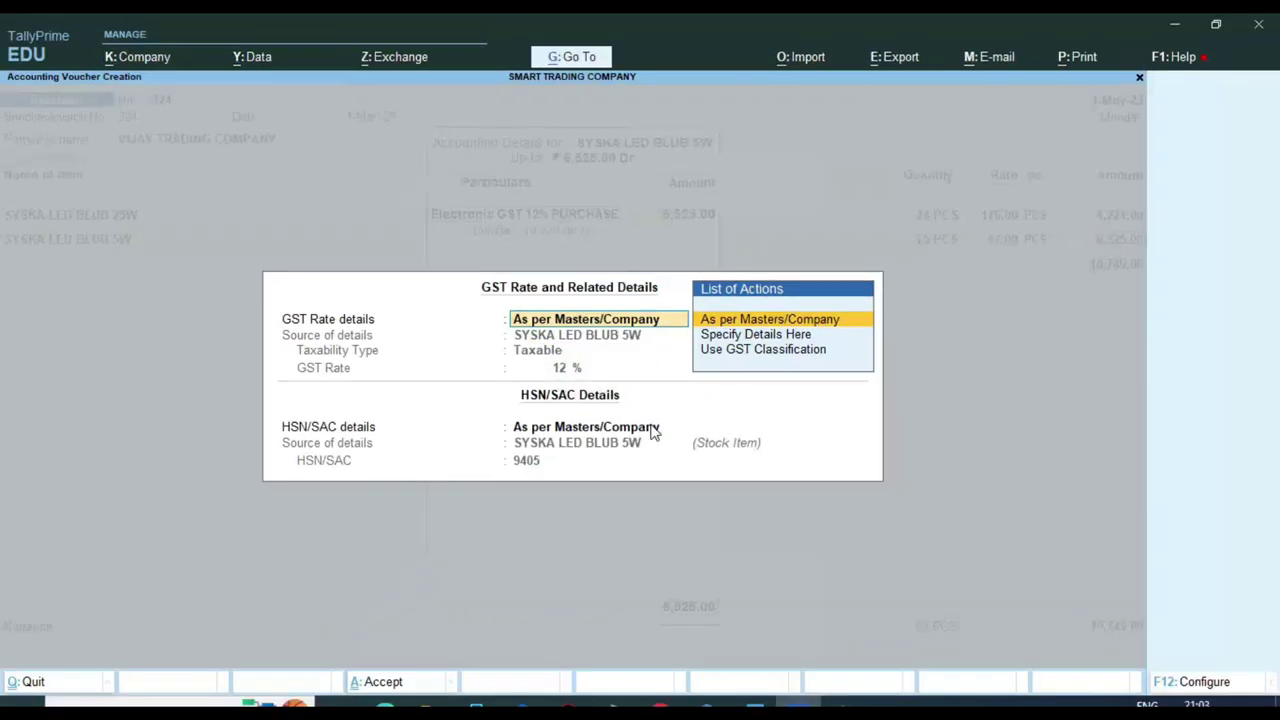
pyautogui.press('Return')
pyautogui.press('Return')
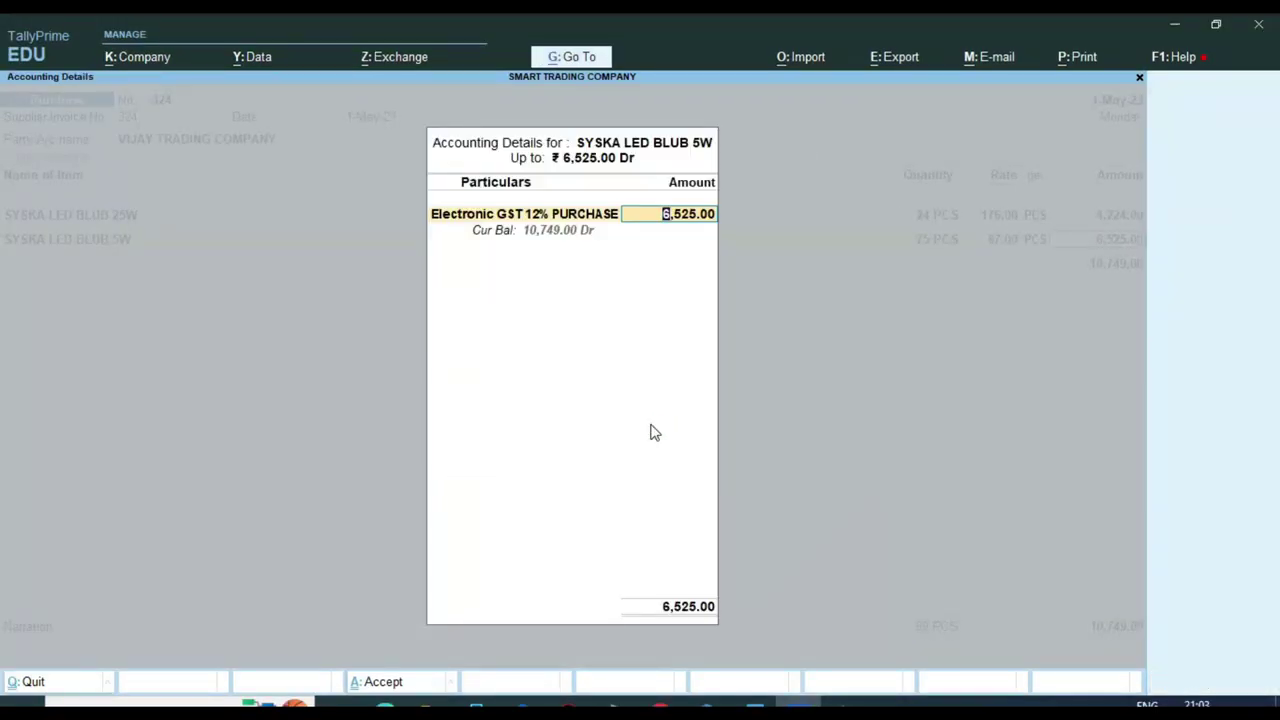
pyautogui.press('Return')
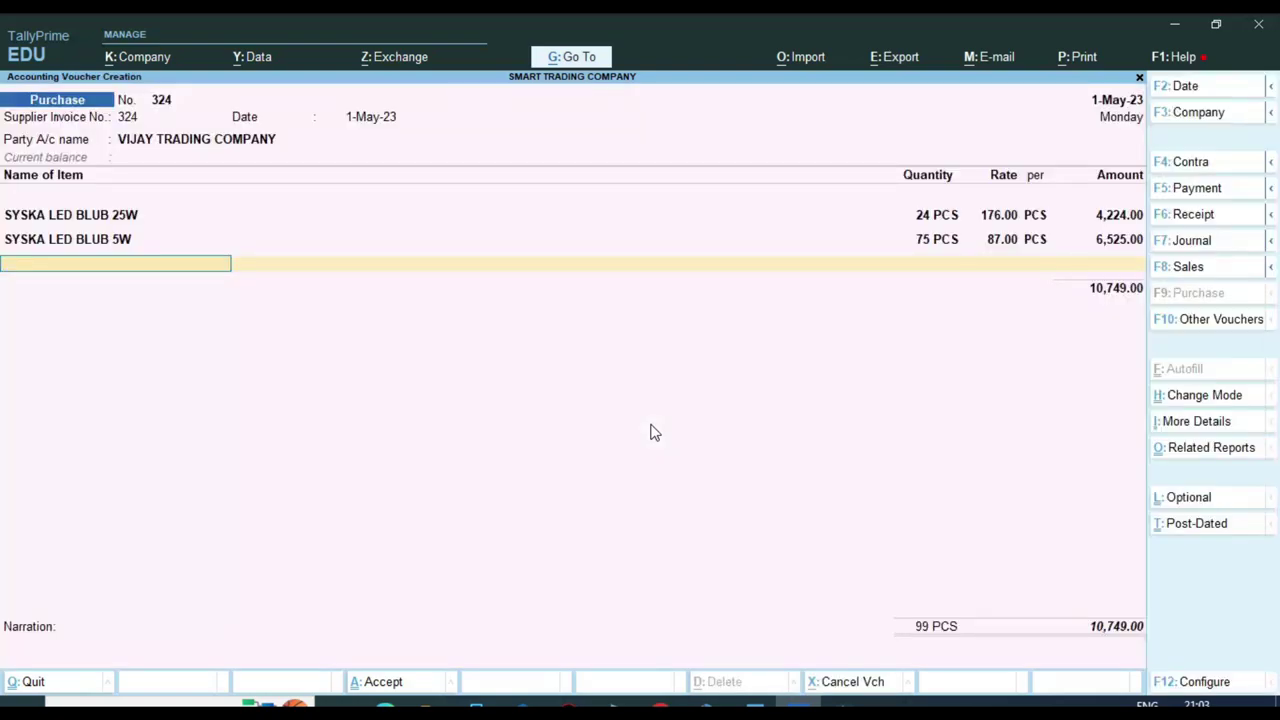
# Add WALLFAN 400MM GREY as the third voucher item with a quantity of 14 PCS, following the supplier invoice
pyautogui.hotkey('alt', 'Tab')
pyautogui.hotkey('alt', 'Tab')
pyautogui.write('wal')
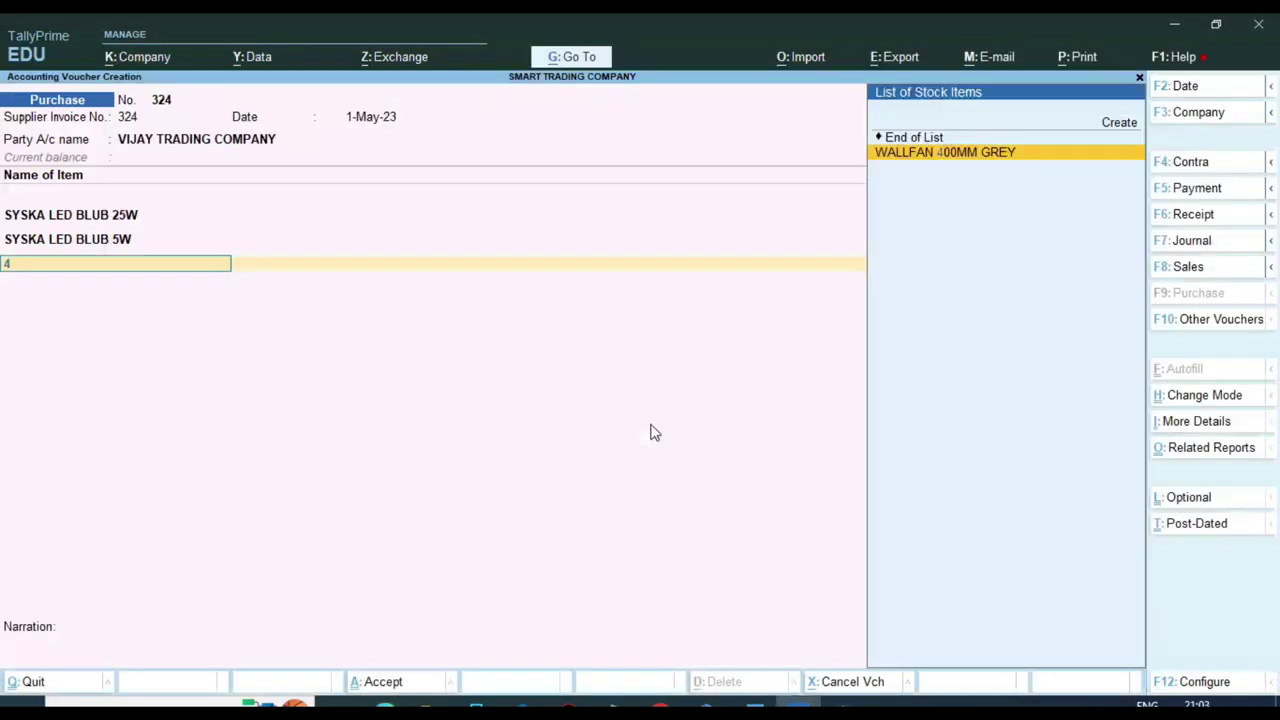
pyautogui.press('Return')
pyautogui.hotkey('alt', 'Tab')
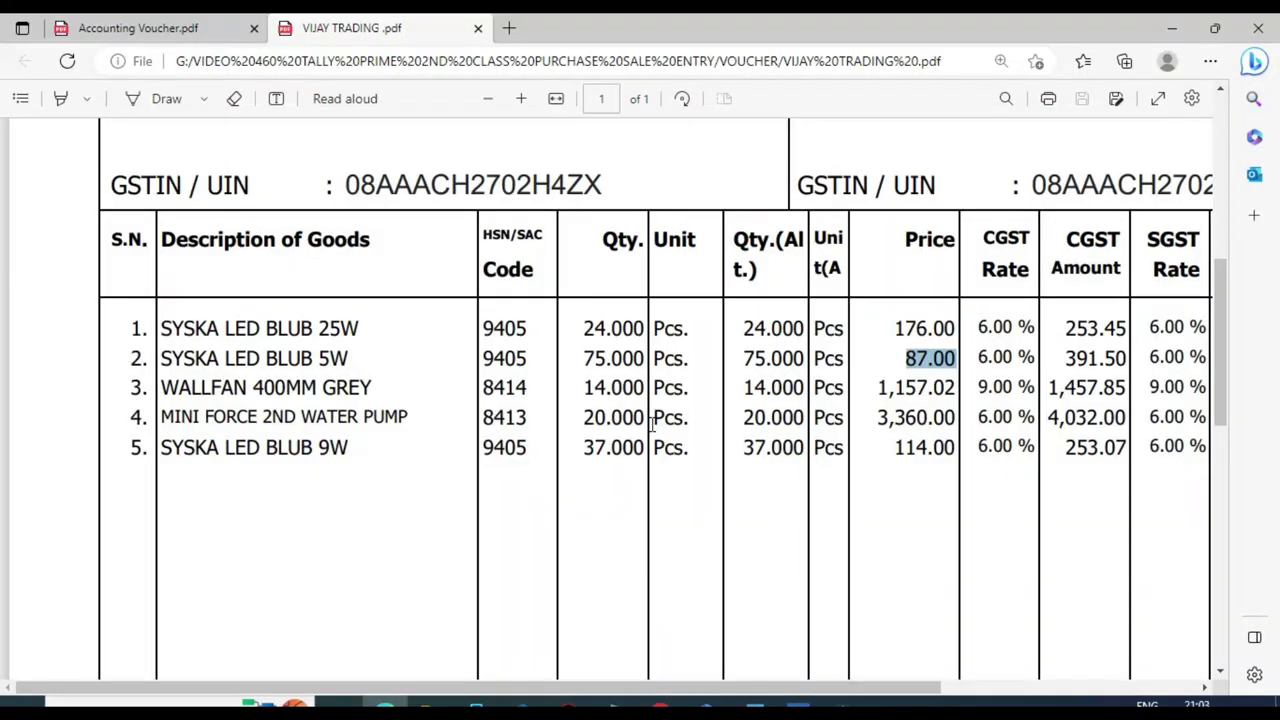
pyautogui.hotkey('alt', 'Tab')
pyautogui.write('14')
pyautogui.press('Return')
# Look up the wall fan's price in the invoice PDF and set its voucher rate to 1,157.02 per PCS
pyautogui.hotkey('alt', 'Tab')
pyautogui.moveTo(876, 389); pyautogui.dragTo(958, 389)
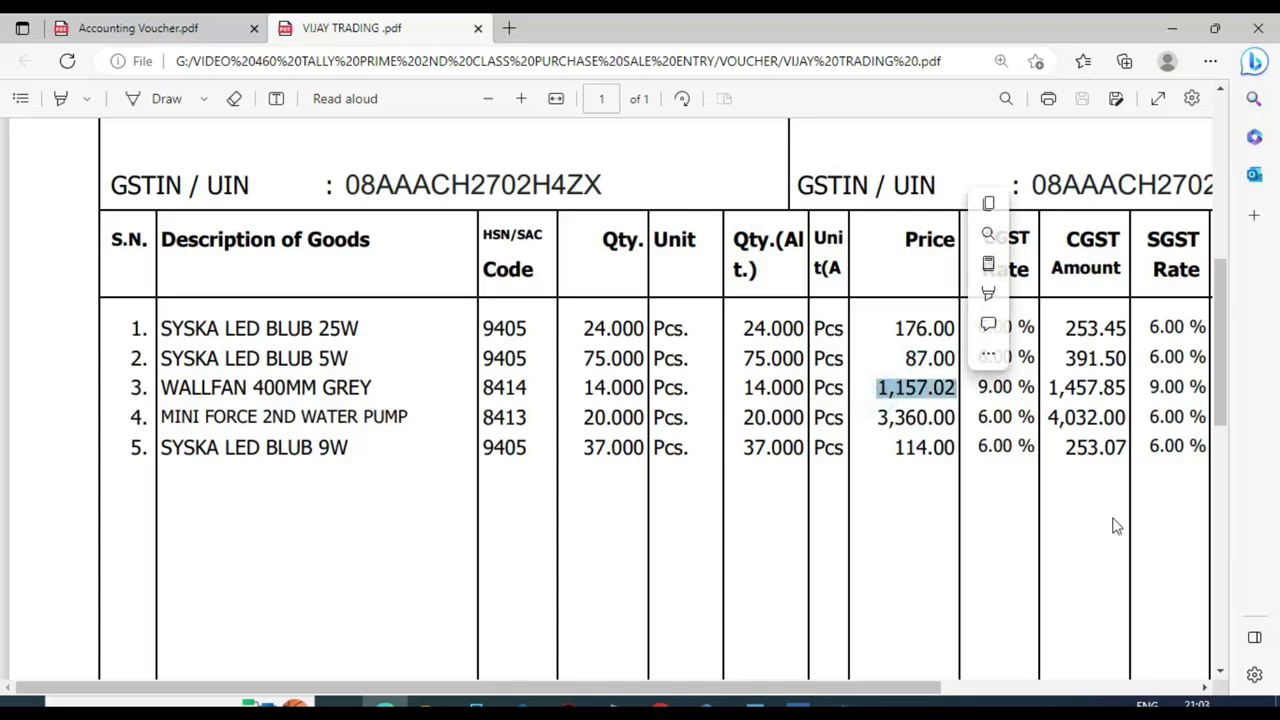
pyautogui.hotkey('alt', 'Tab')
pyautogui.write('1,157.02')
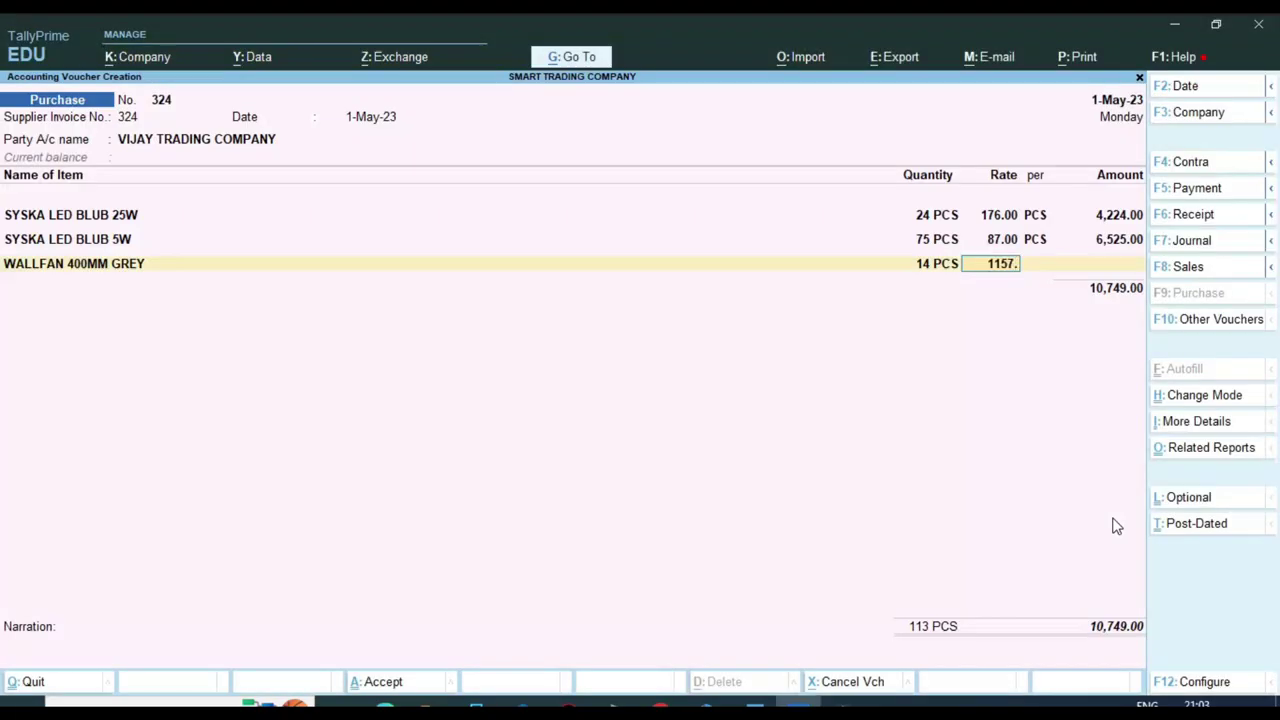
pyautogui.press('Return')
pyautogui.press('Return')
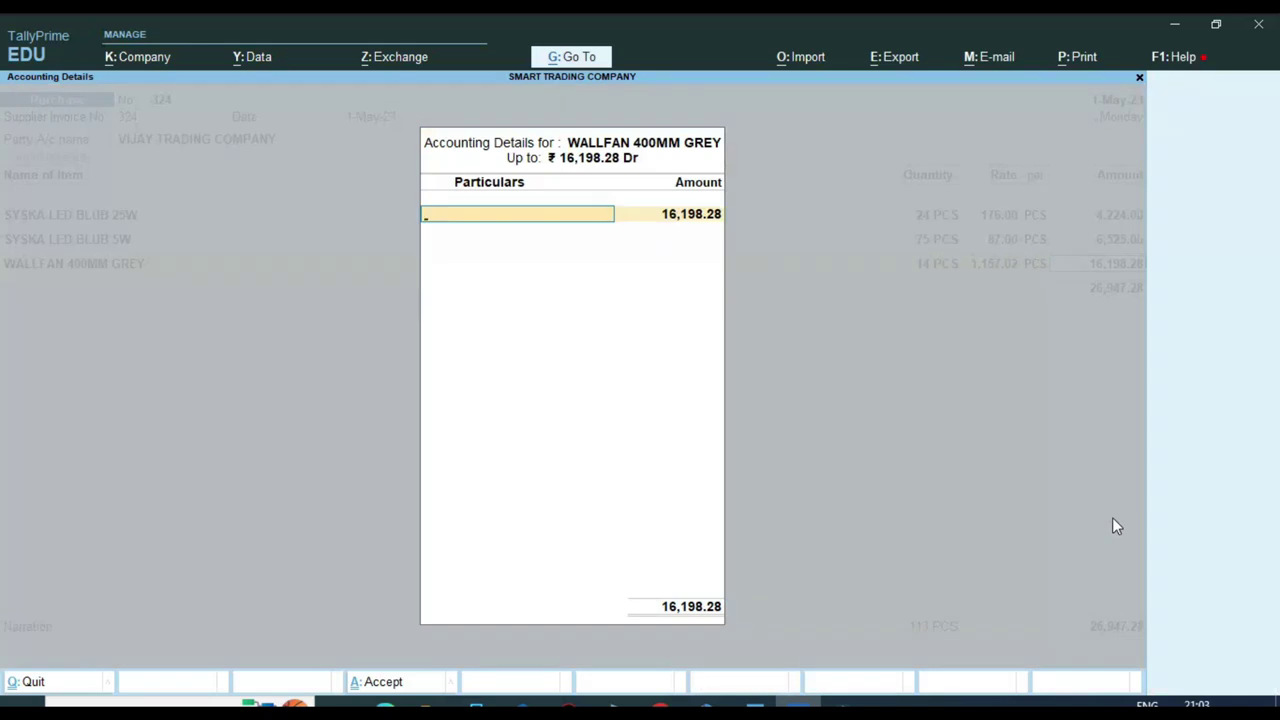
# Allocate the WALLFAN 400MM GREY amount to the ELECTRONIC GOODS GST18% PURCHASE ledger
pyautogui.write('G')
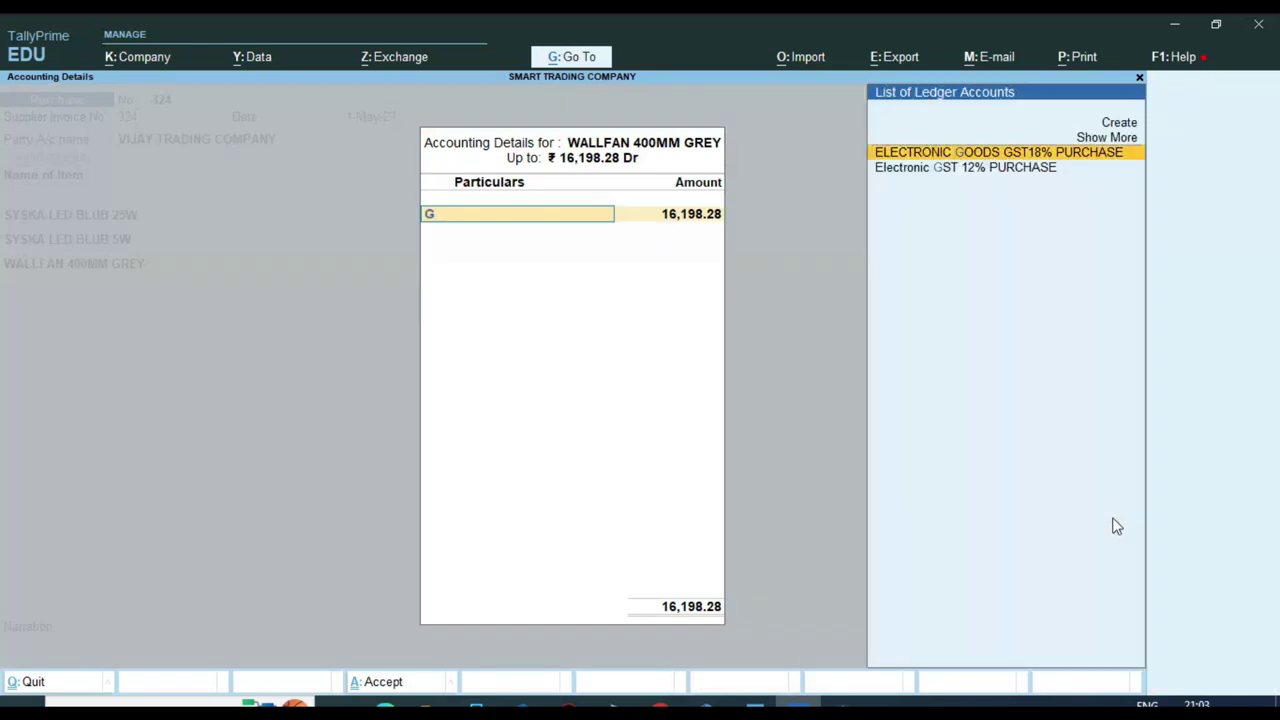
pyautogui.press('Return')
pyautogui.press('Escape')
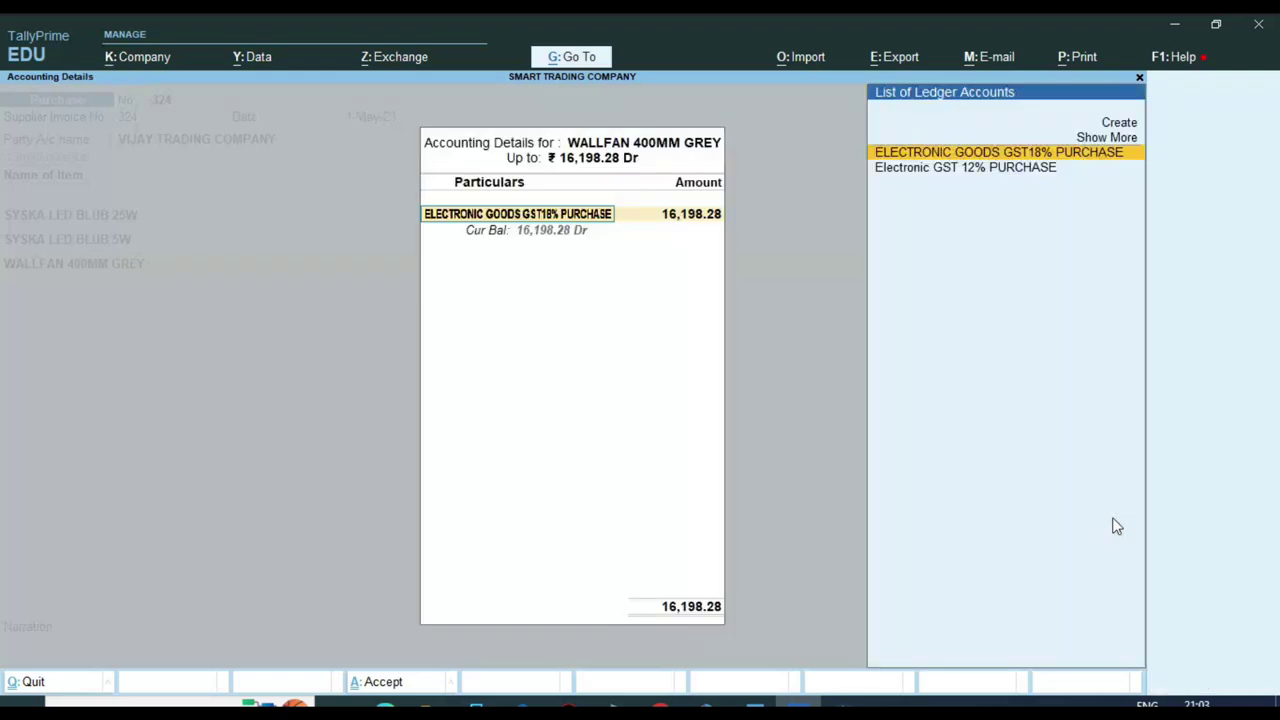
# Open the ELECTRONIC GOODS GST18% PURCHASE ledger for alteration, keep its Purchase Accounts group and ledger type, save it, and accept the wall fan's allocation
pyautogui.hotkey('ctrl', 'Return')
pyautogui.press('Return')
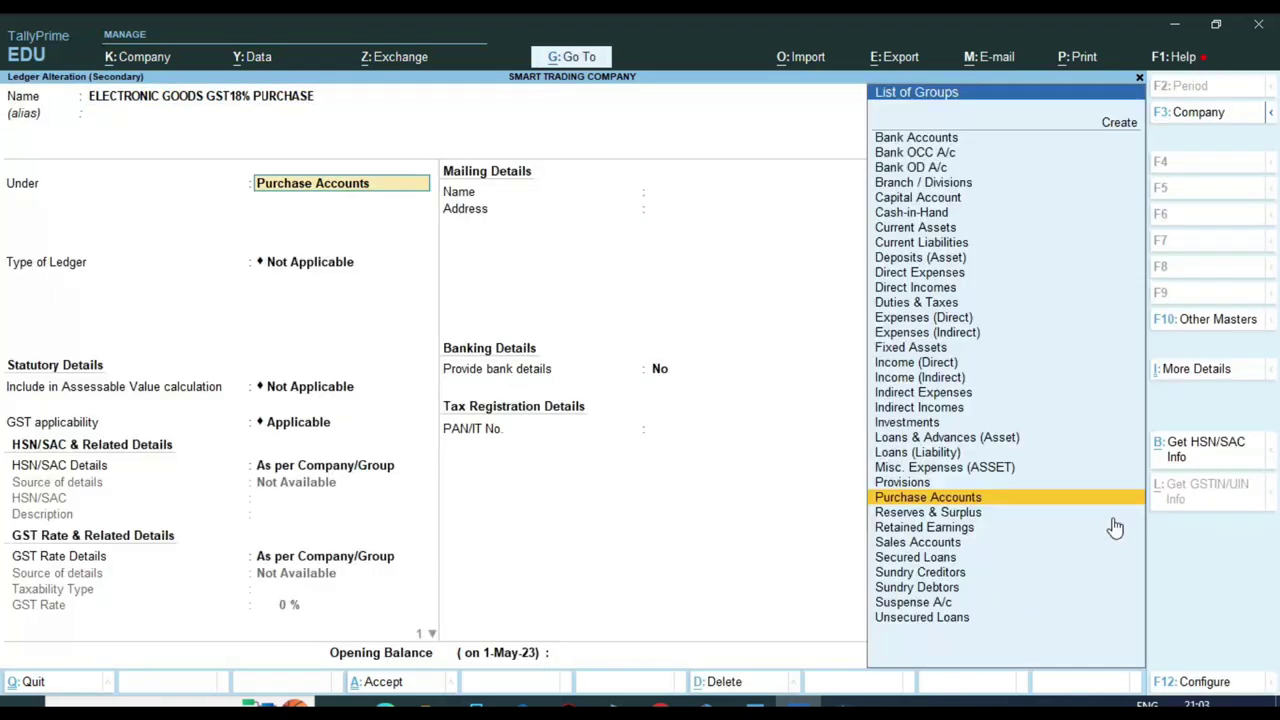
pyautogui.press('Return')
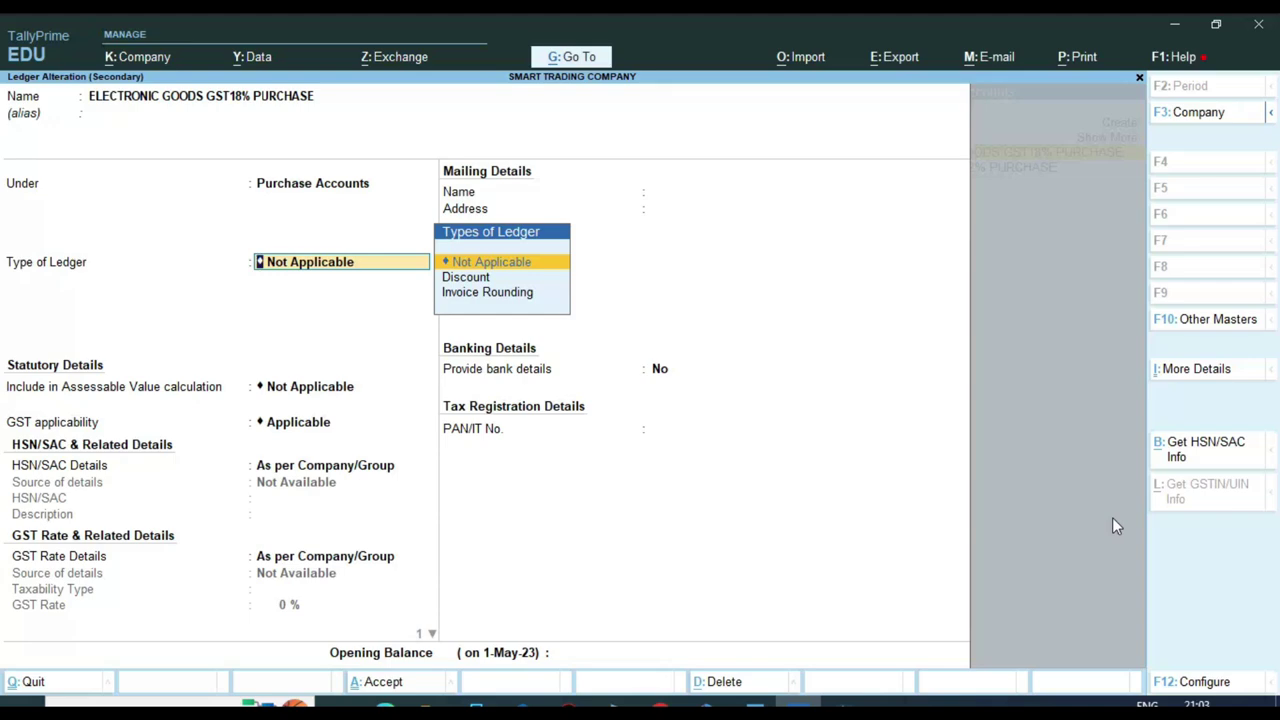
pyautogui.press('Return')
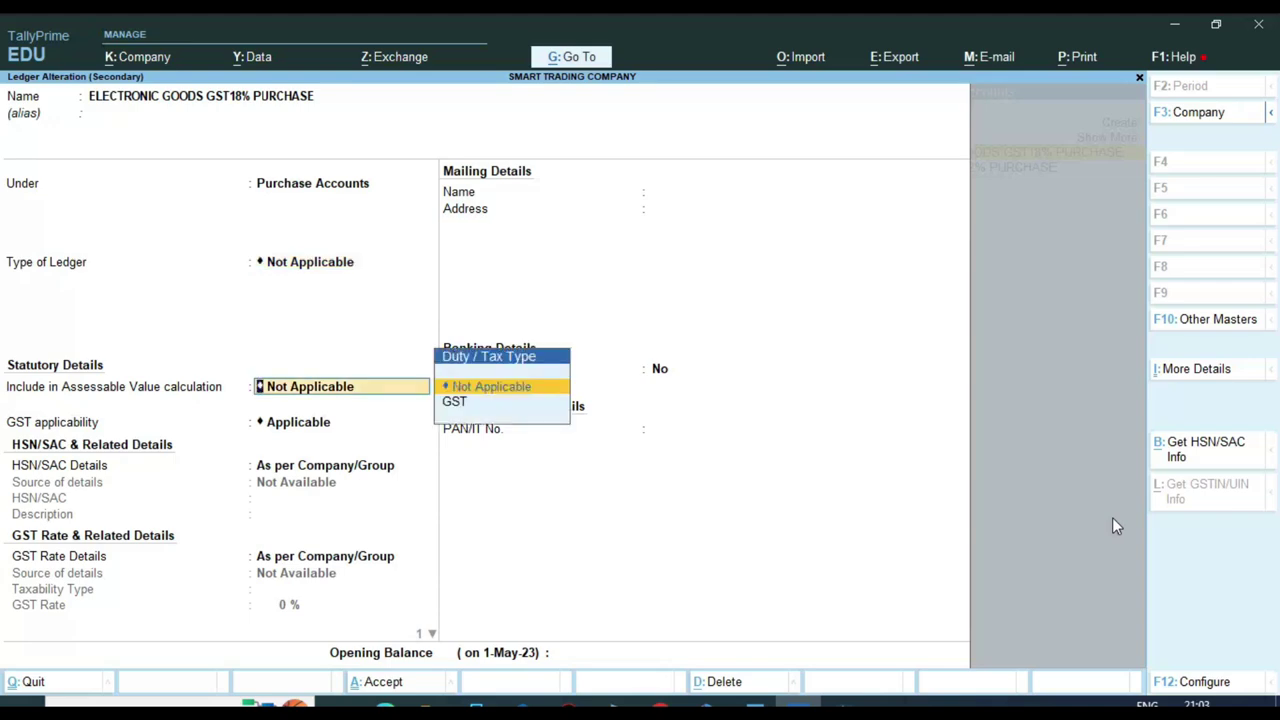
pyautogui.hotkey('ctrl', 'a')
pyautogui.hotkey('ctrl', 'a')
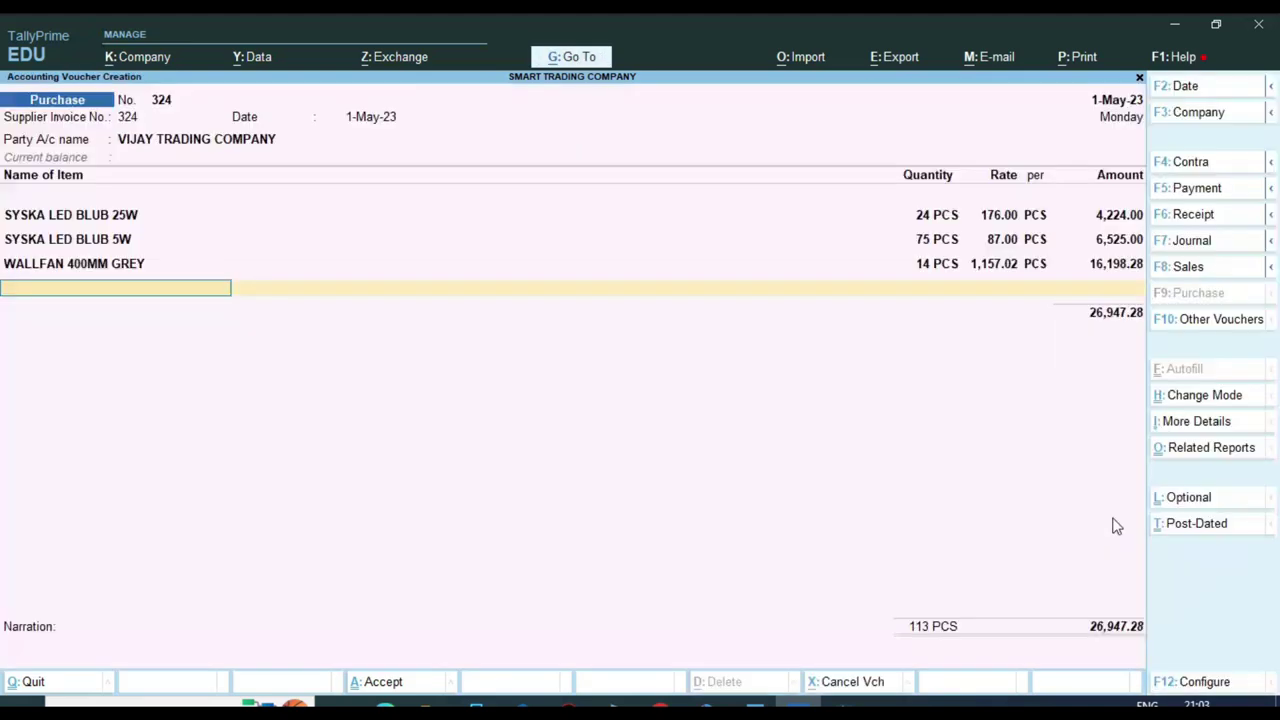
# Add MINI FORCE 2ND WATER PUMP as the fourth voucher item with a quantity of 20 PCS, following the supplier invoice
pyautogui.hotkey('alt', 'Tab')
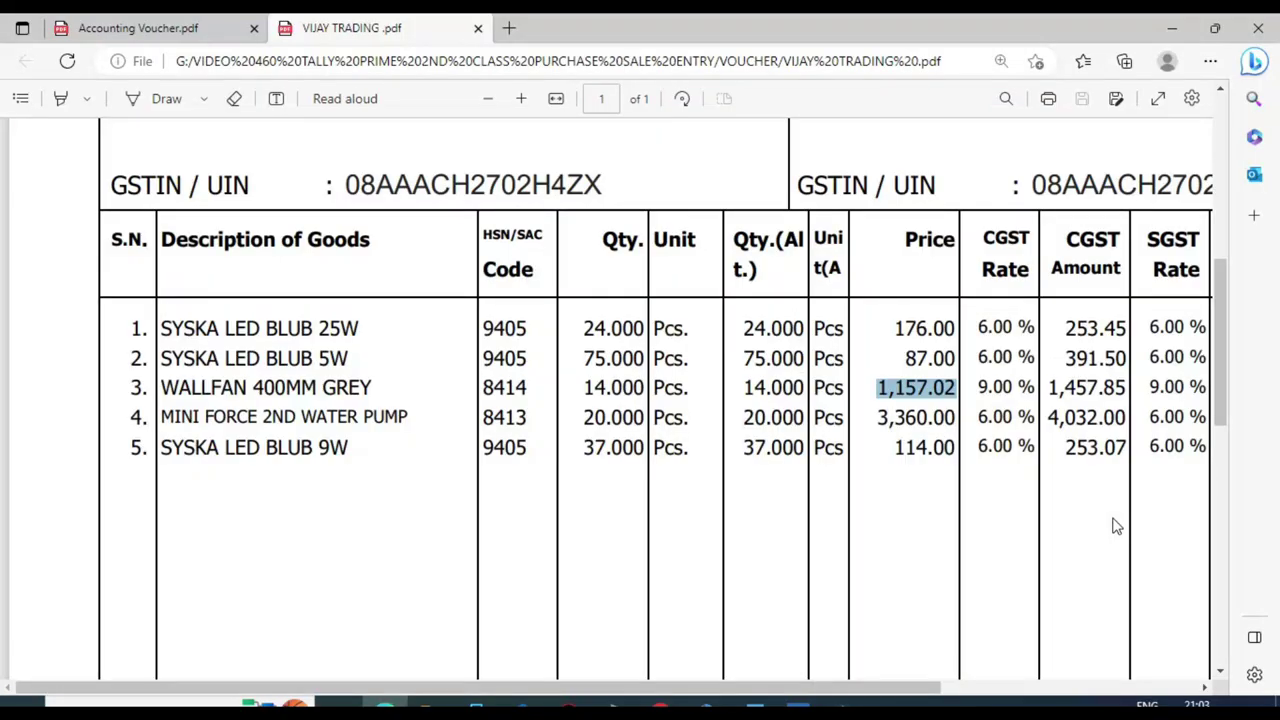
pyautogui.hotkey('alt', 'Tab')
pyautogui.press('Down')
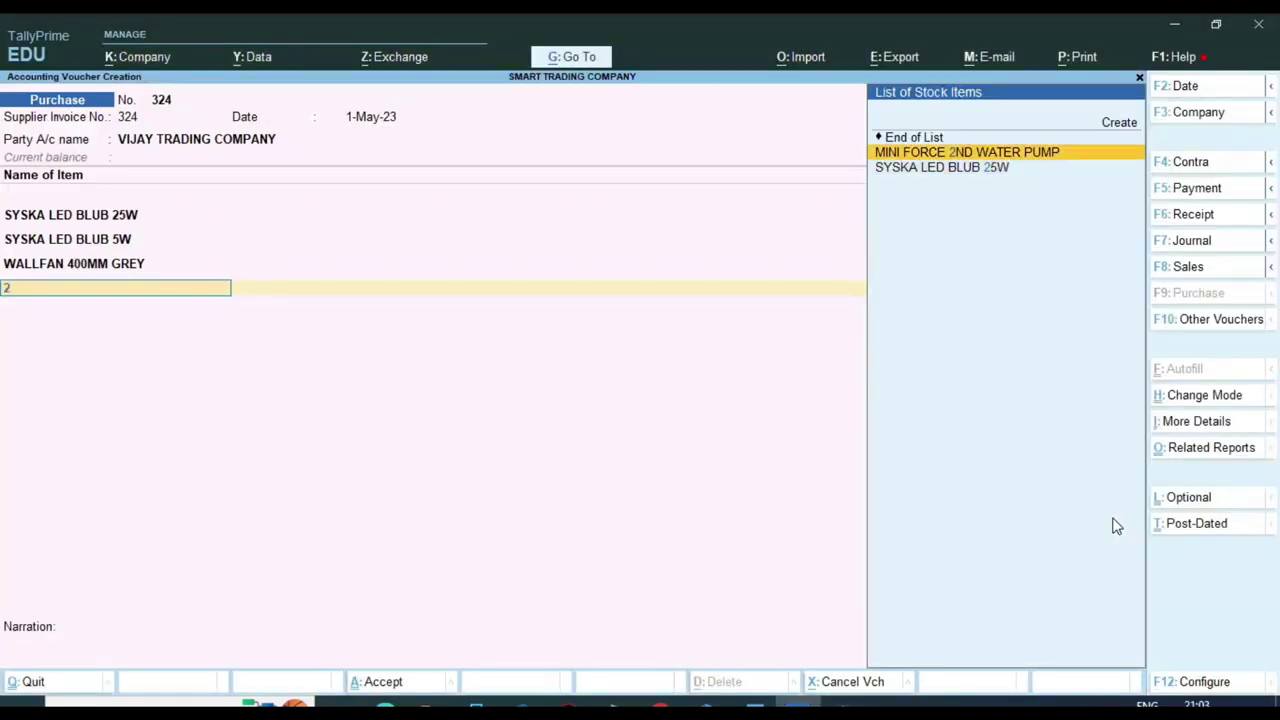
pyautogui.press('Return')
pyautogui.hotkey('alt', 'Tab')
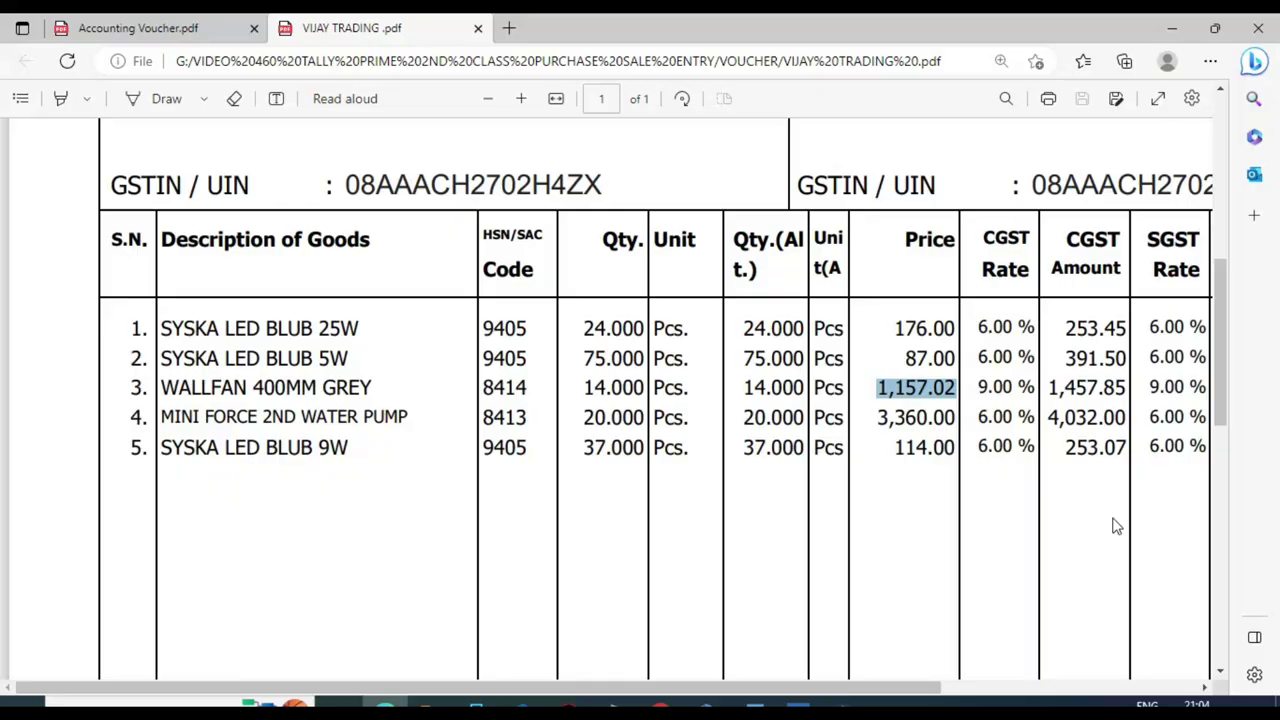
pyautogui.hotkey('alt', 'Tab')
pyautogui.write('20')
pyautogui.press('Return')
# Set the water pump's rate to 3,360.00 per PCS, taken from the supplier invoice
pyautogui.hotkey('alt', 'Tab')
pyautogui.hotkey('alt', 'Tab')
pyautogui.write('3360')
pyautogui.press('Return')
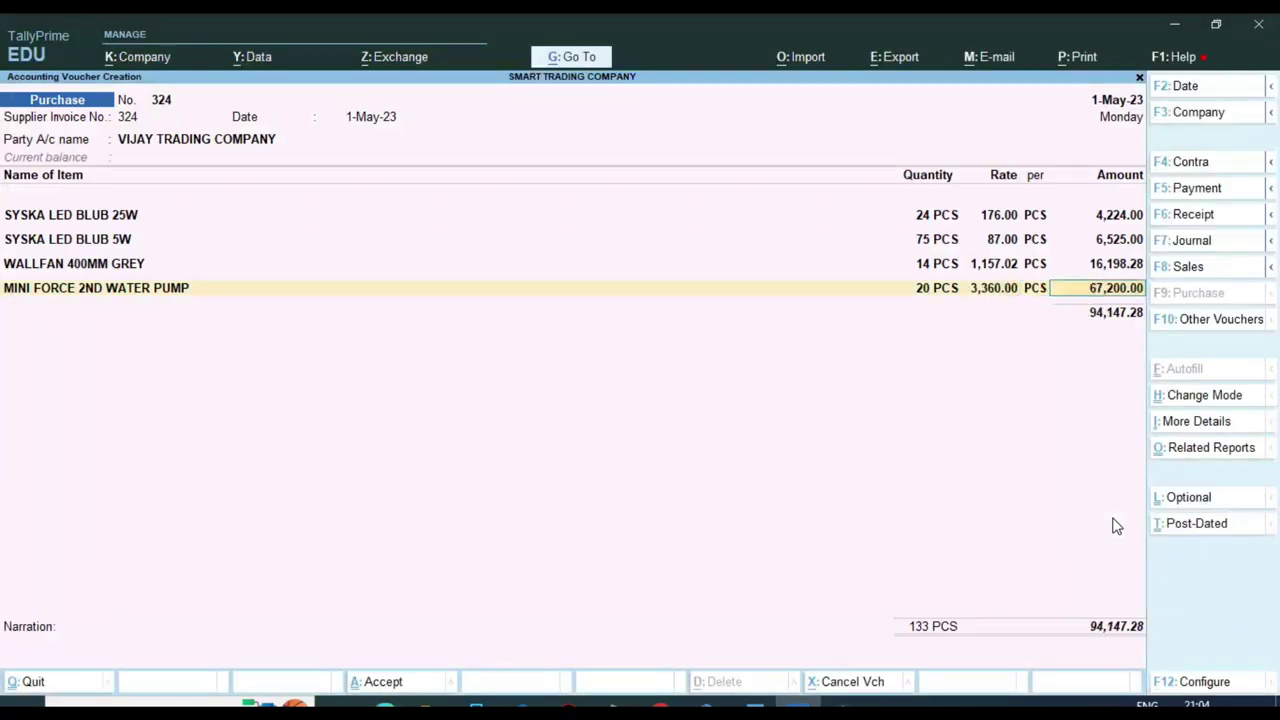
# Check the water pump's CGST rate in the invoice, allocate its amount to Electronic GST 12% PURCHASE, and accept its GST details
pyautogui.hotkey('alt', 'Tab')
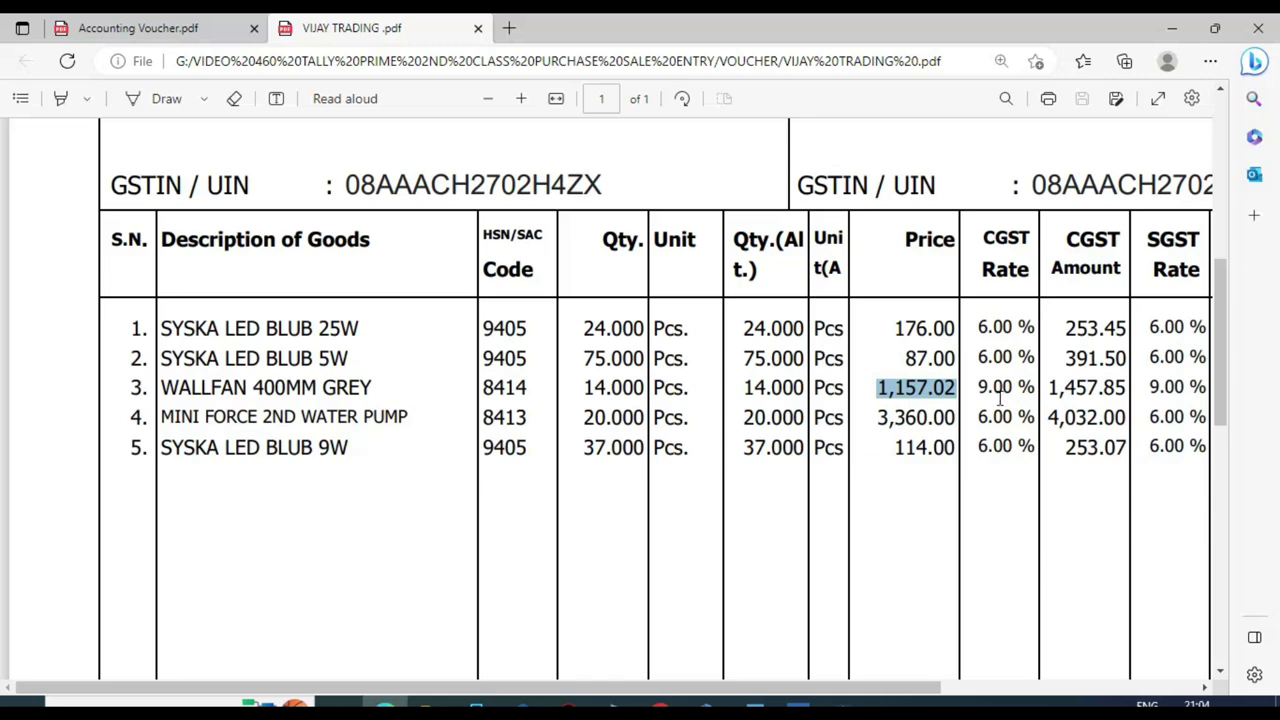
pyautogui.moveTo(980, 418); pyautogui.dragTo(1034, 420)
pyautogui.hotkey('alt', 'Tab')
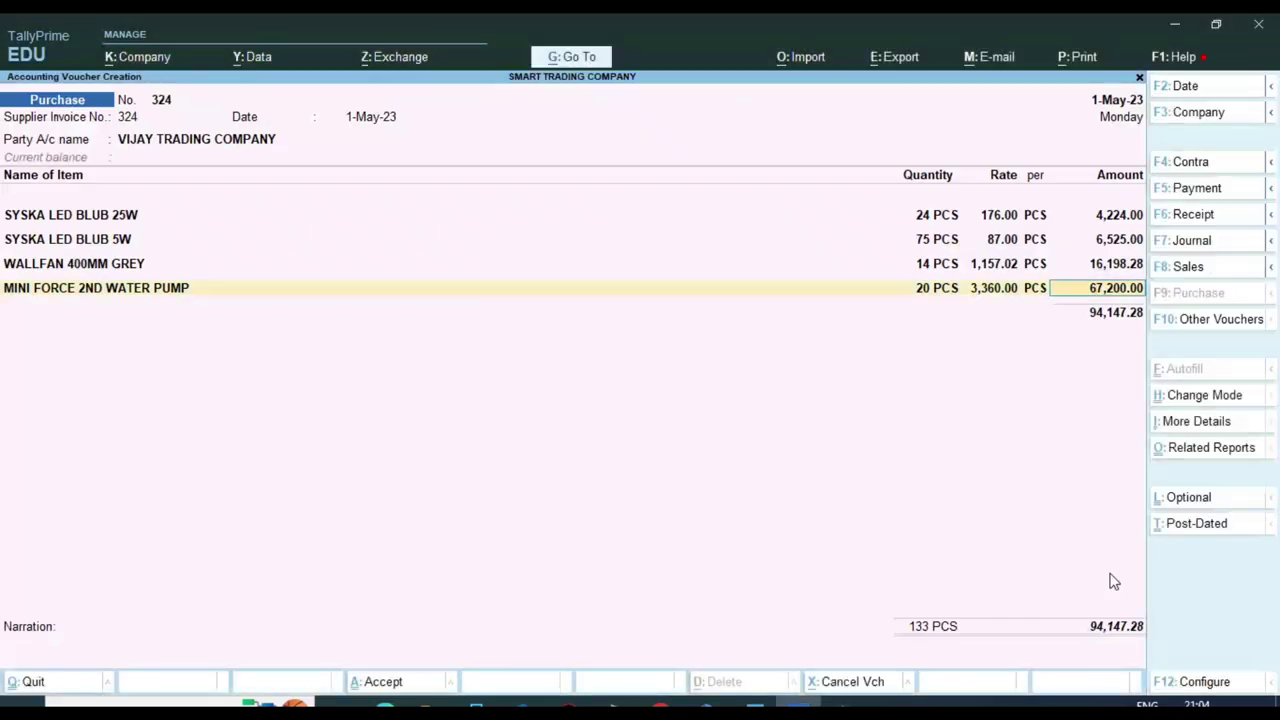
pyautogui.press('Return')
pyautogui.write('12')
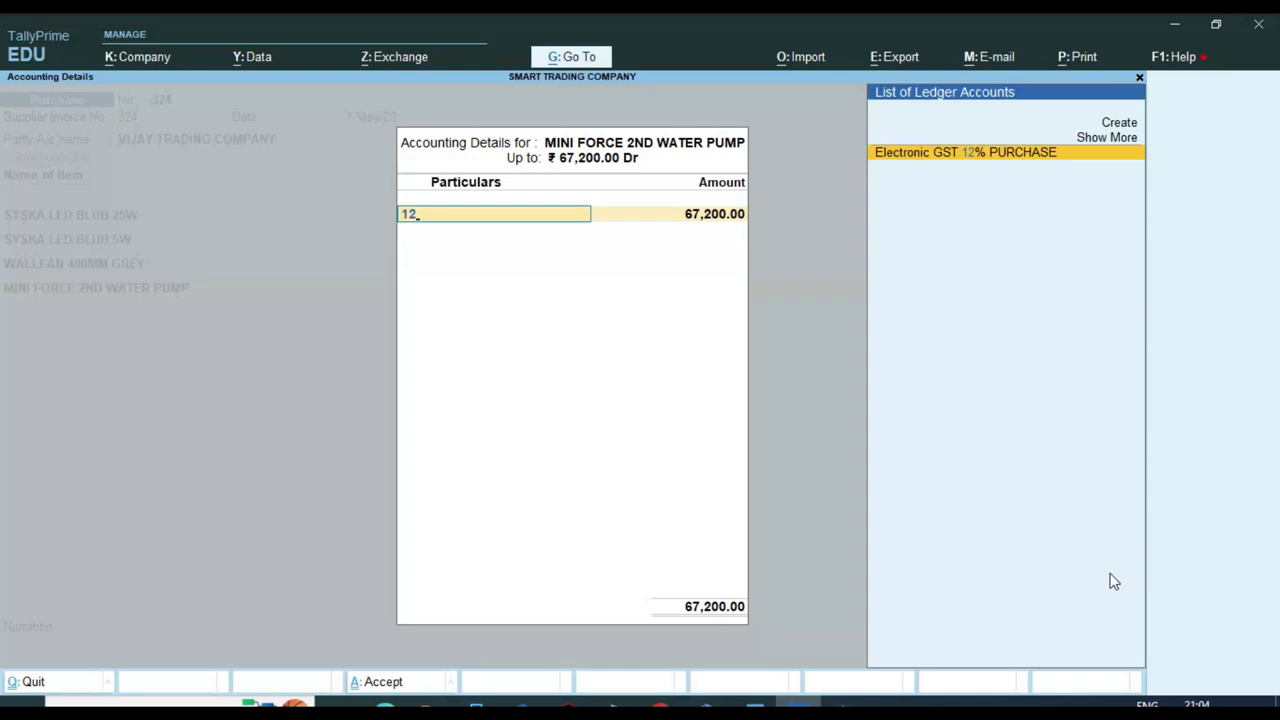
pyautogui.press('Return')
pyautogui.press('Return')
pyautogui.press('Return')
pyautogui.press('Return')
pyautogui.press('Return')
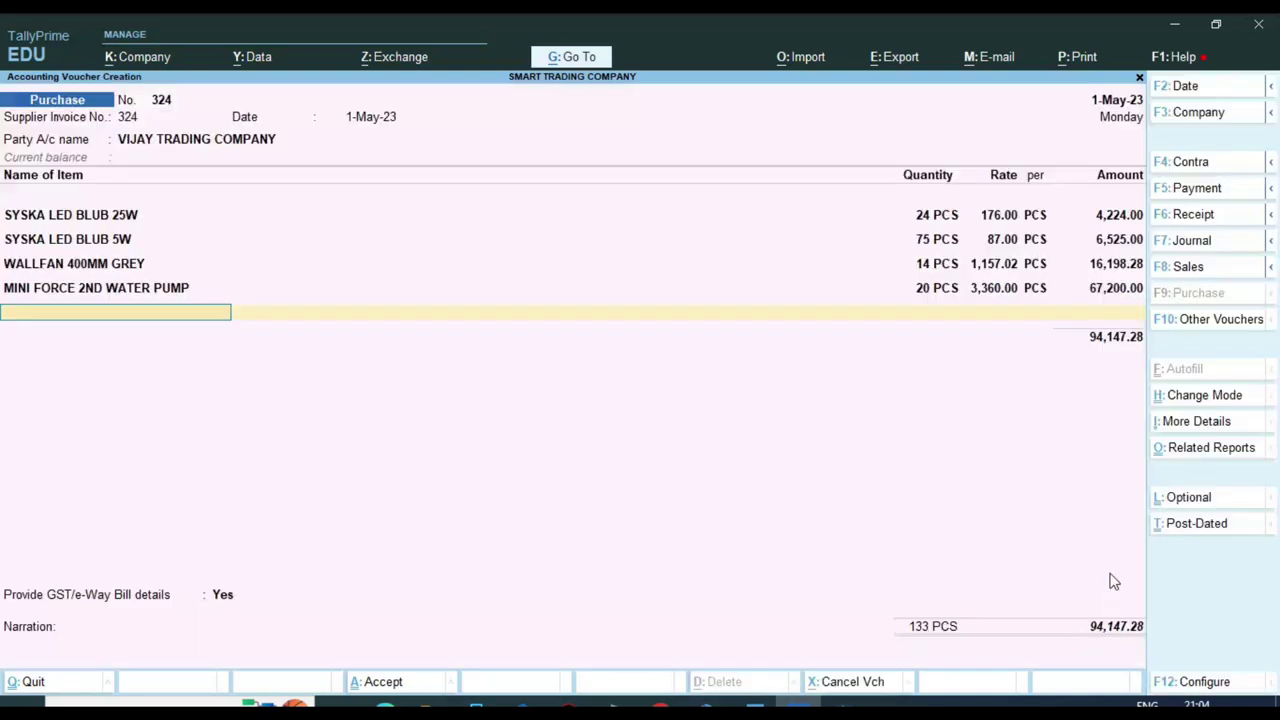
# Add SYSKA LED BLUB 9W as the fifth voucher item with a quantity of 37 PCS, following the supplier invoice
pyautogui.hotkey('alt', 'Tab')
pyautogui.hotkey('alt', 'Tab')
pyautogui.write('9')
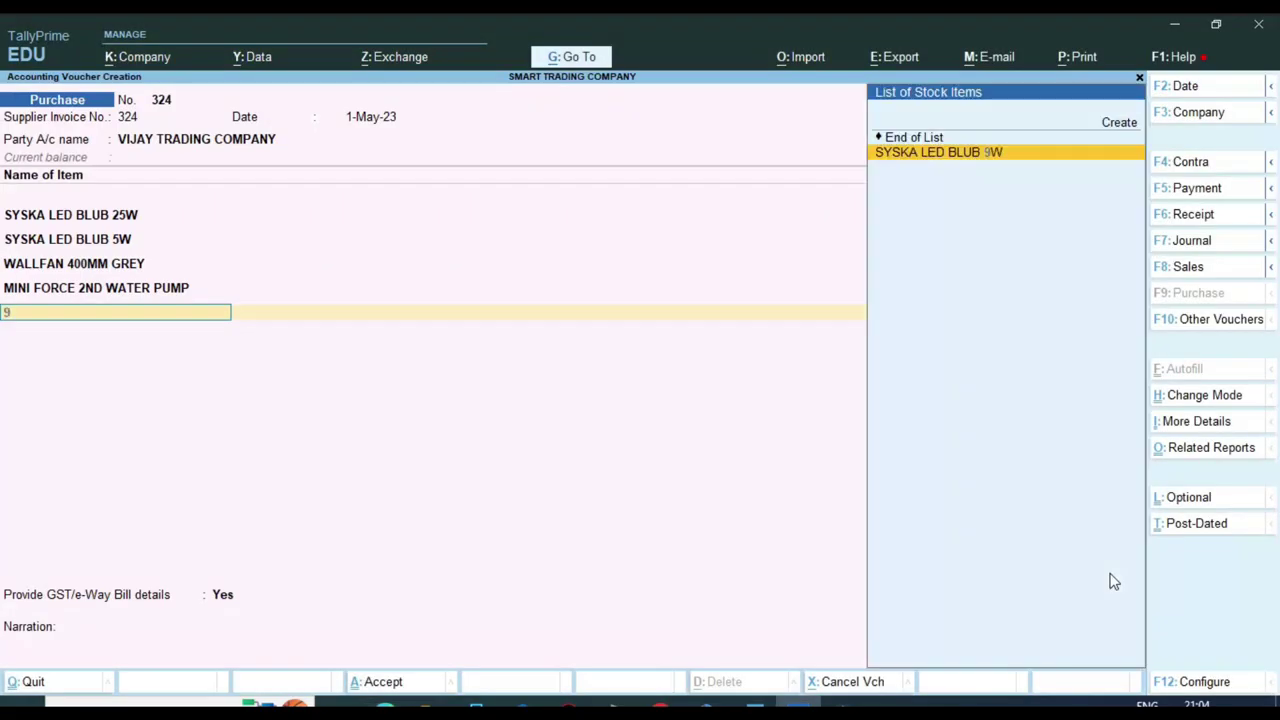
pyautogui.press('Return')
pyautogui.hotkey('alt', 'Tab')
pyautogui.hotkey('alt', 'Tab')
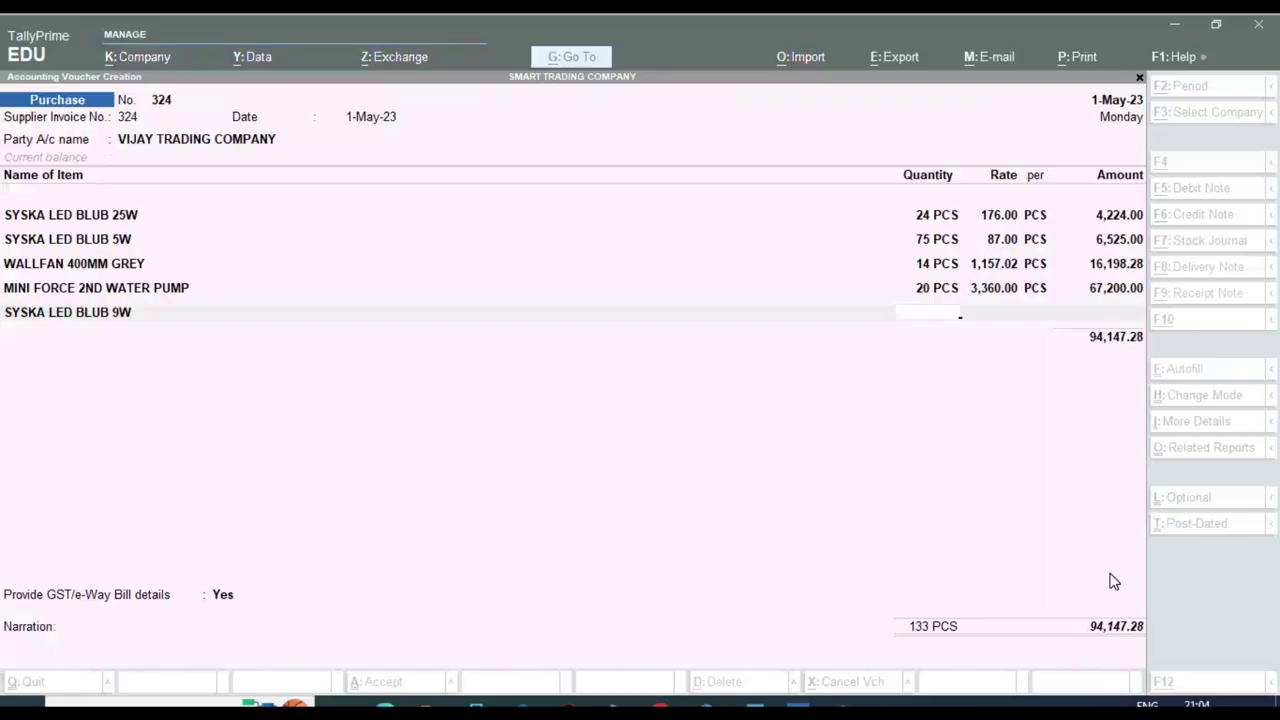
pyautogui.write('37')
pyautogui.press('Return')
# Set the SYSKA LED BLUB 9W rate to 114.00 per PCS, taken from the supplier invoice
pyautogui.hotkey('alt', 'Tab')
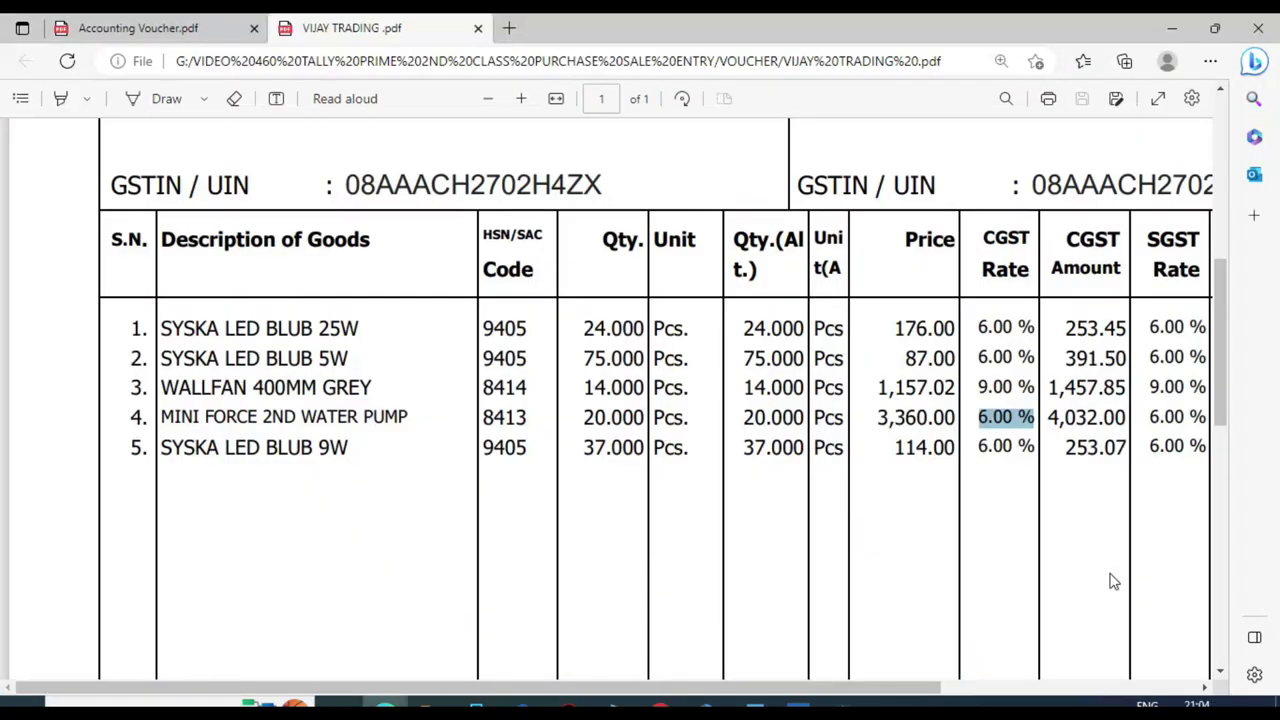
pyautogui.hotkey('alt', 'Tab')
pyautogui.write('114')
pyautogui.press('Return')
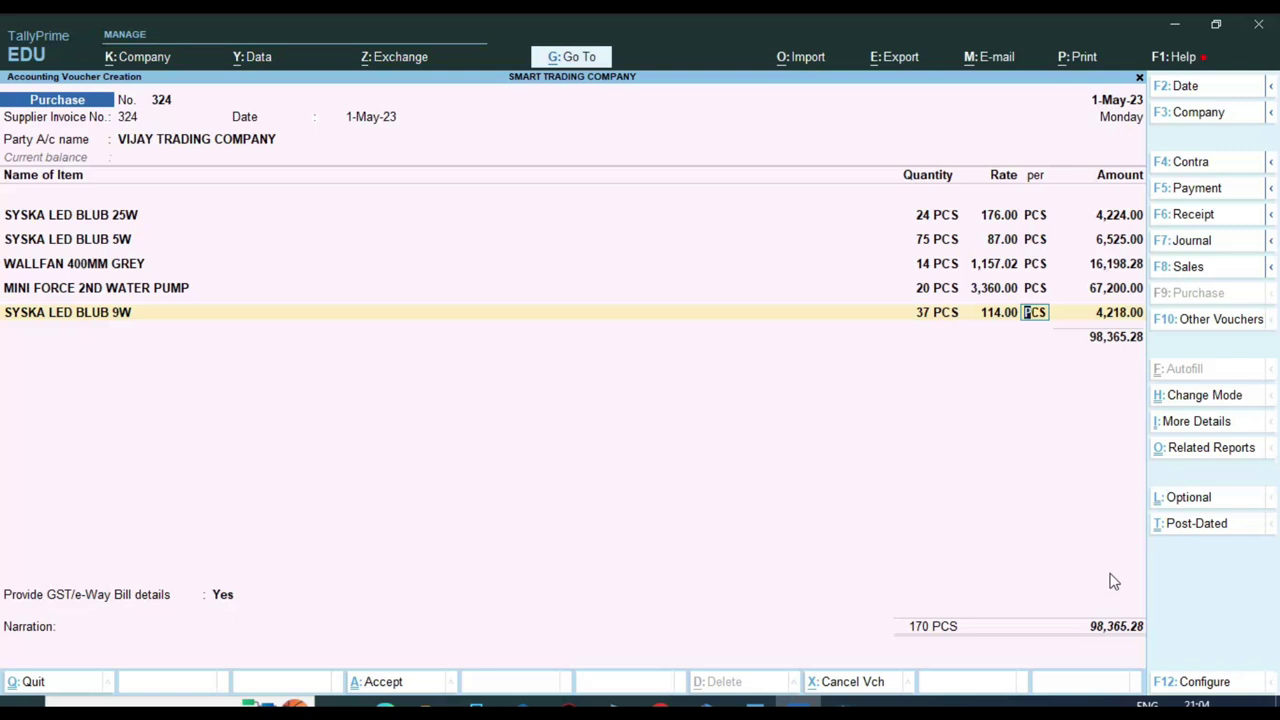
pyautogui.press('Up')
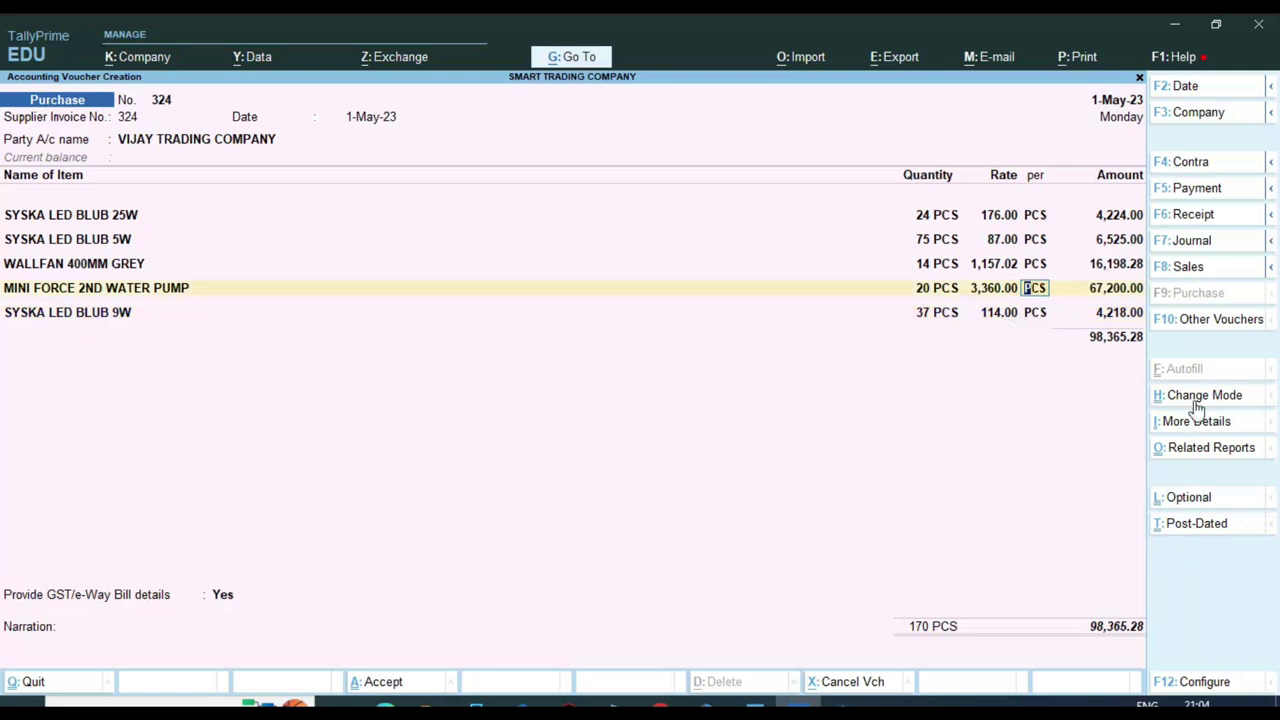
pyautogui.press('Down')
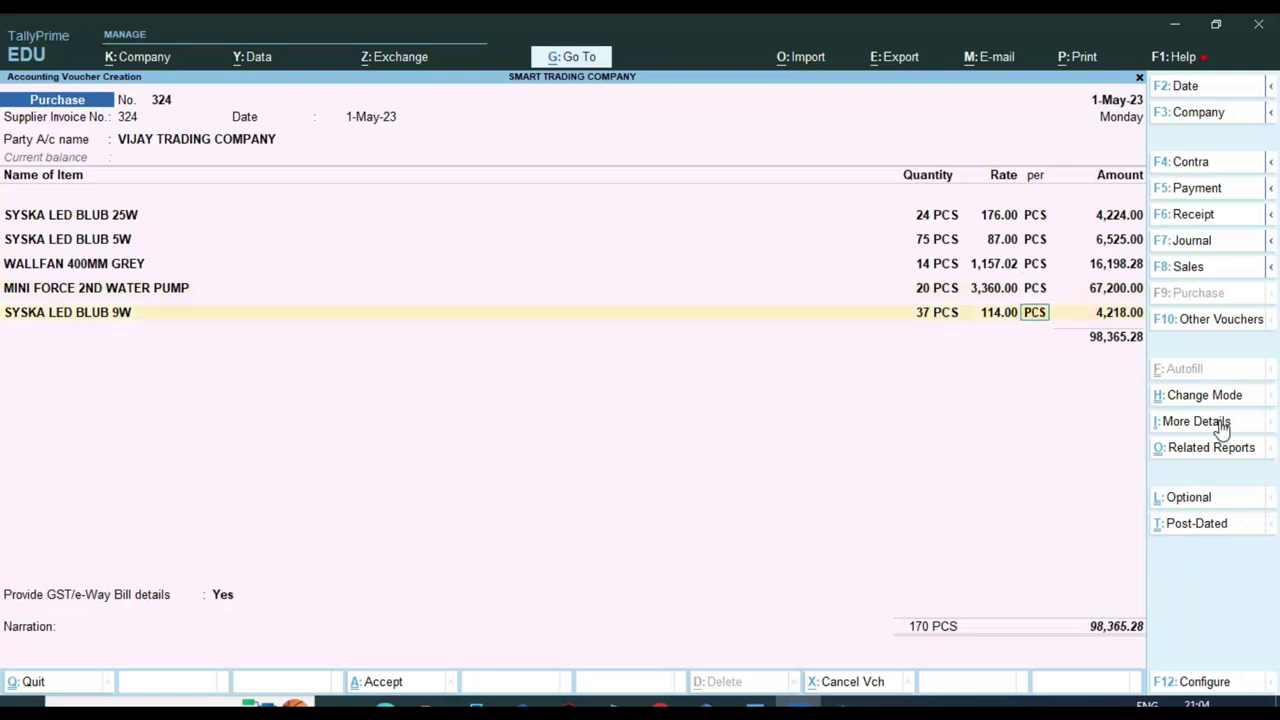
# Check the 9W bulb's CGST rate in the invoice, allocate its amount to Electronic GST 12% PURCHASE, and accept its GST details
pyautogui.press('Return')
pyautogui.press('Return')
pyautogui.hotkey('alt', 'Tab')
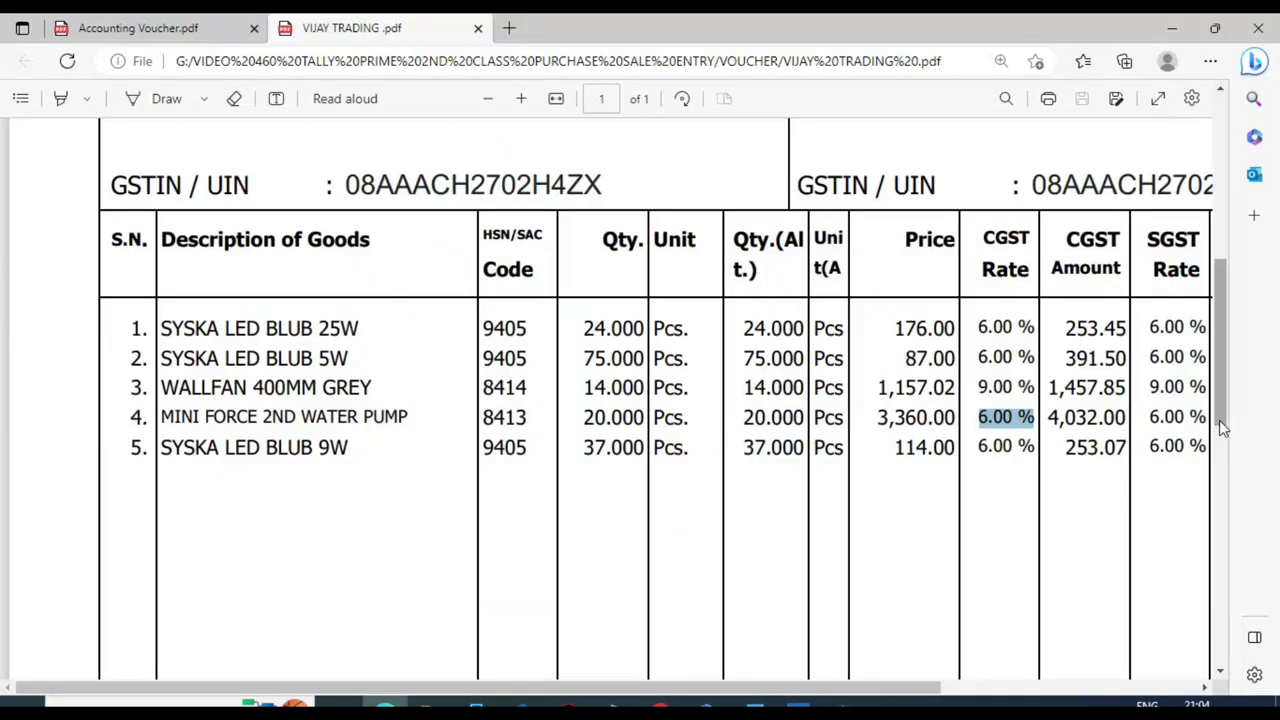
pyautogui.hotkey('alt', 'Tab')
pyautogui.write('12')
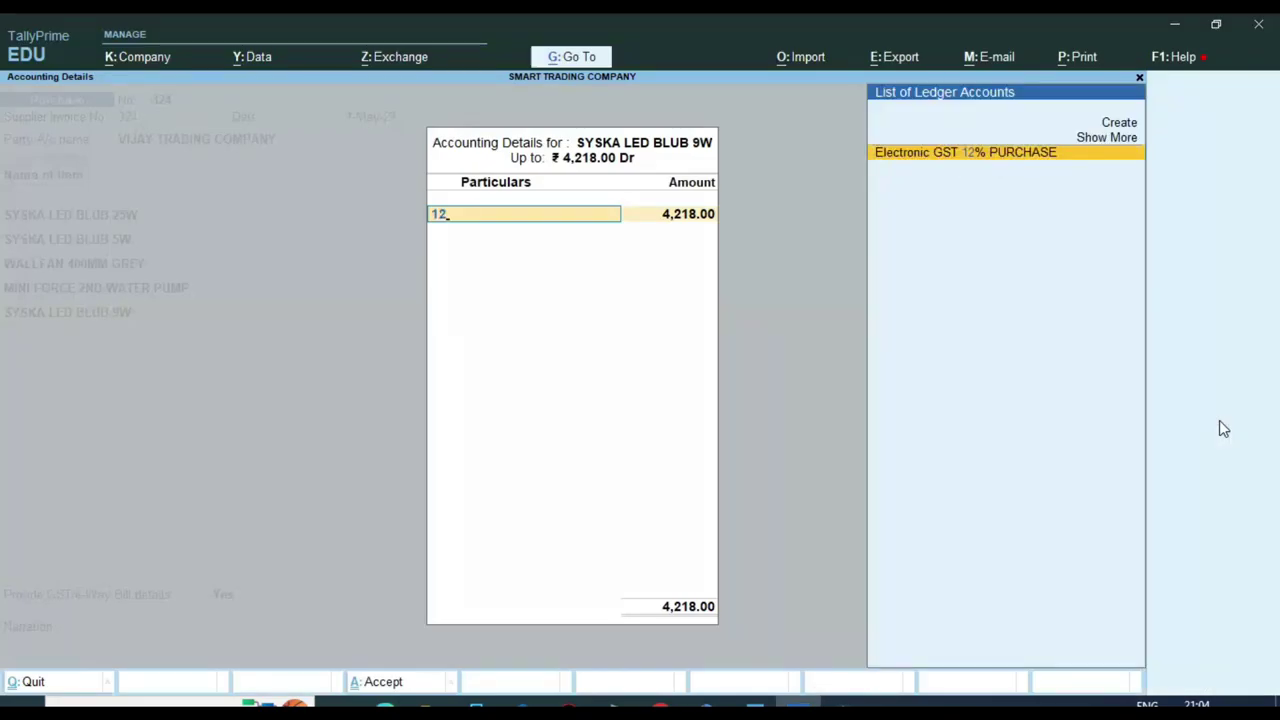
pyautogui.press('Return')
pyautogui.press('Return')
pyautogui.press('Return')
pyautogui.press('Return')
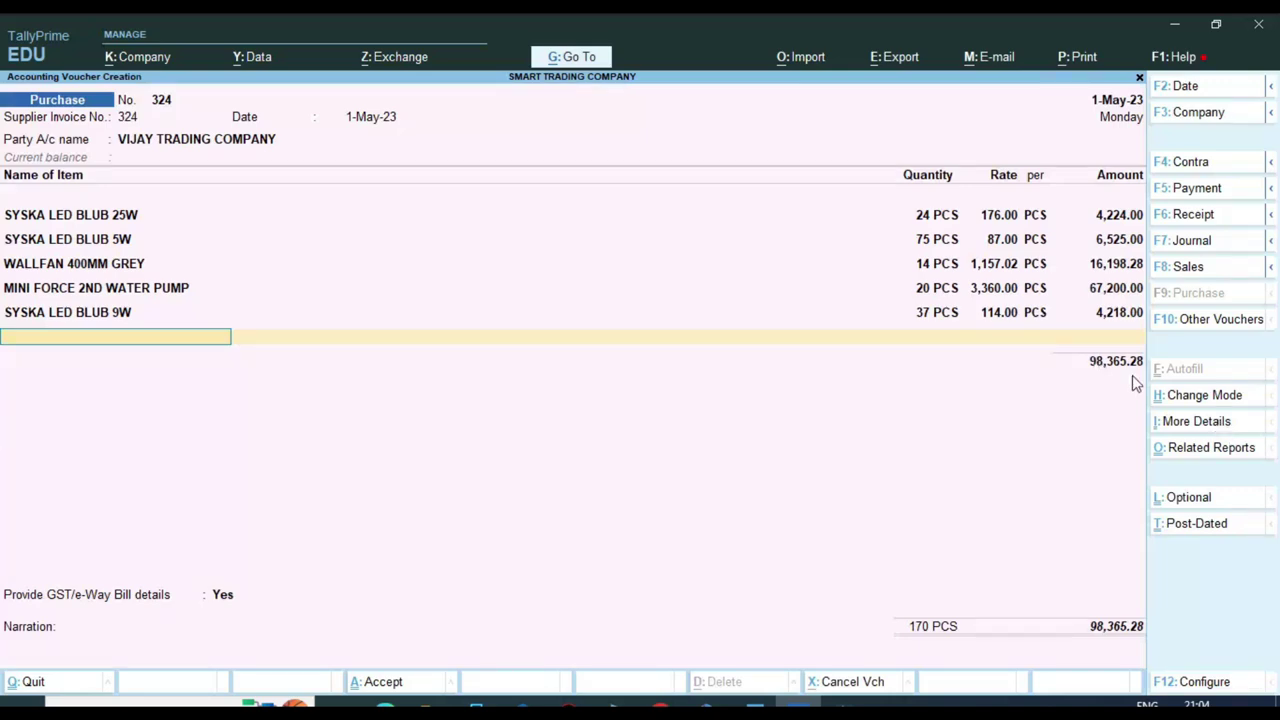
# Close the item list and compare the voucher's item total and amounts with the taxable amounts in the invoice's tax summary
pyautogui.hotkey('alt', 'Tab')
pyautogui.hotkey('alt', 'Tab')
pyautogui.press('ctrl')
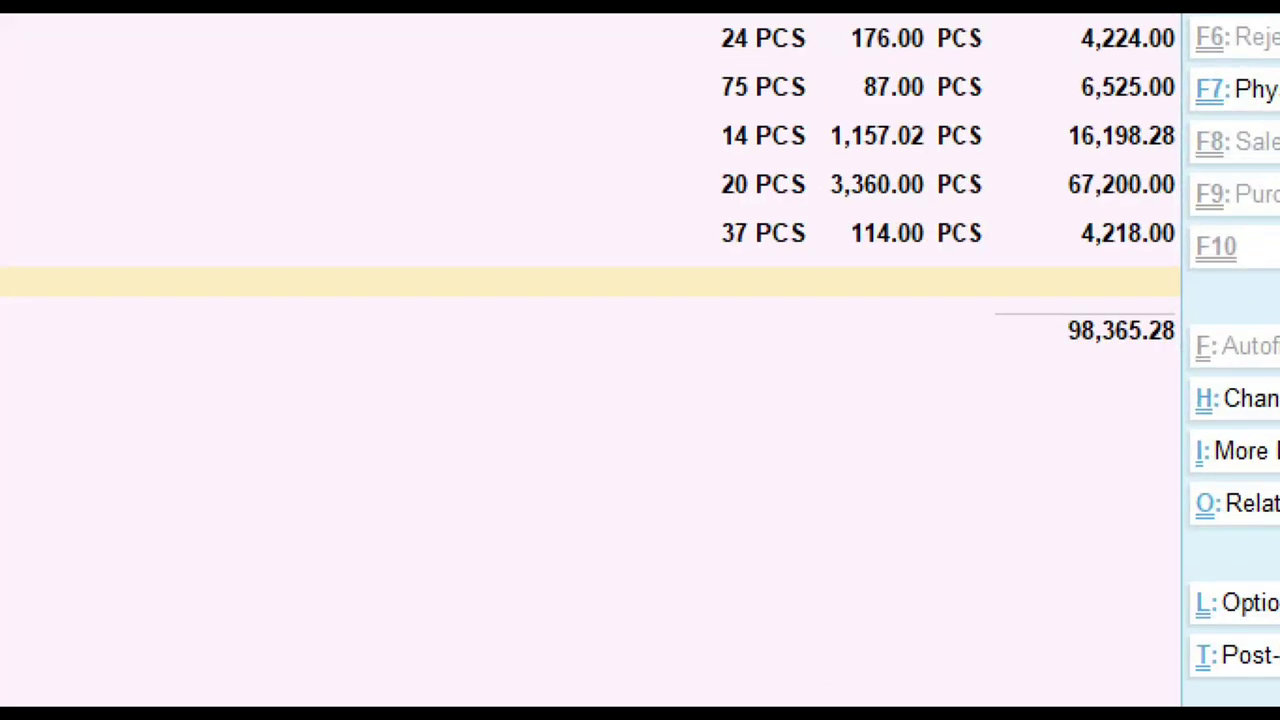
pyautogui.hotkey('alt', 'Tab')
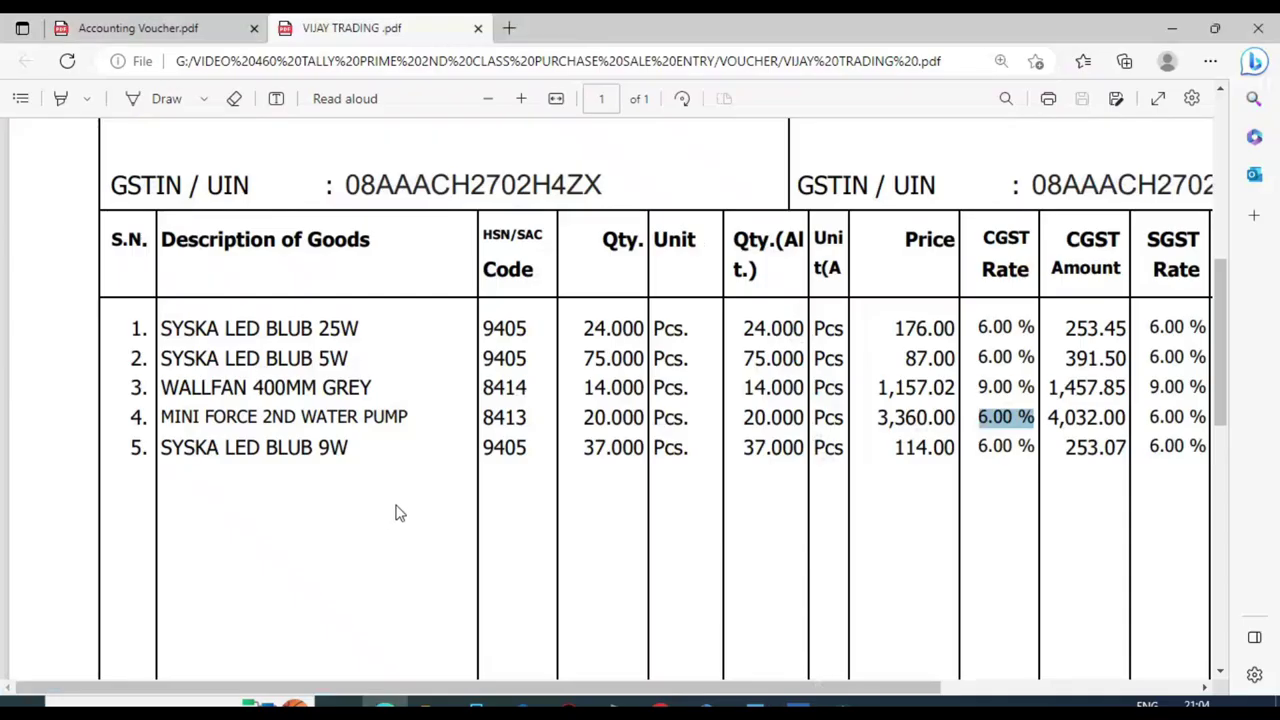
pyautogui.scroll(-10, 396, 513)
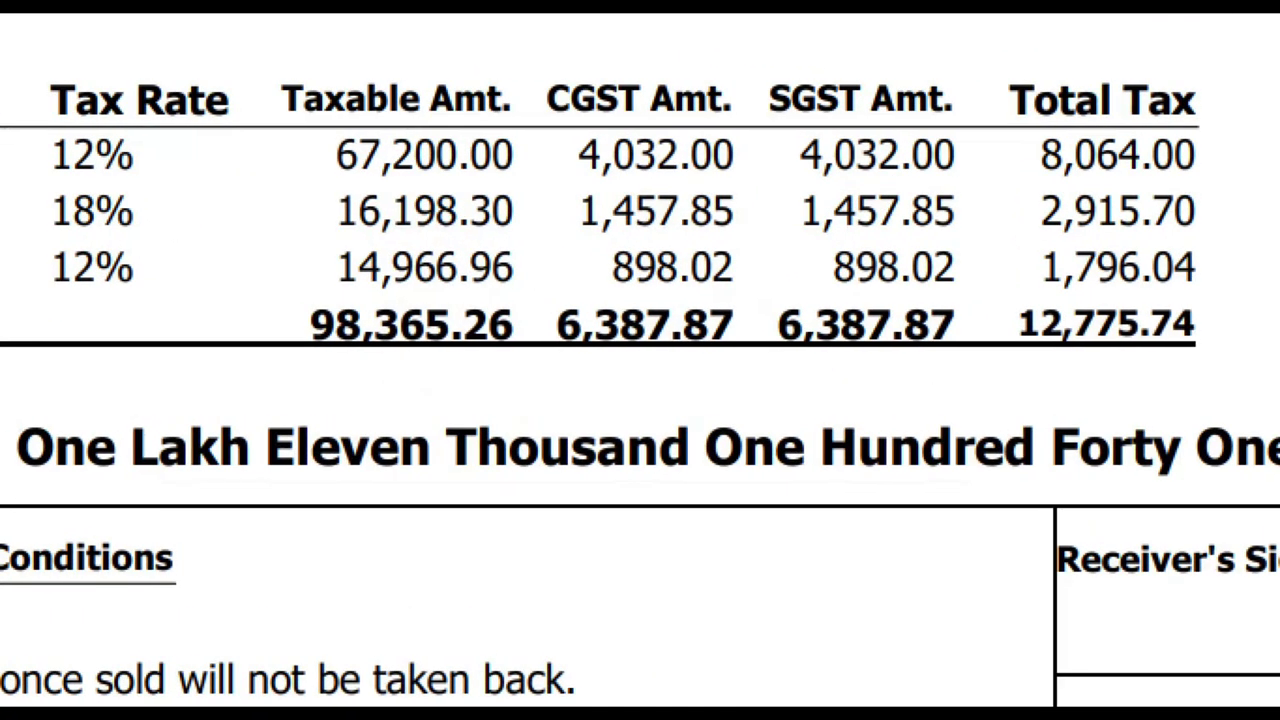
pyautogui.click(390, 389)
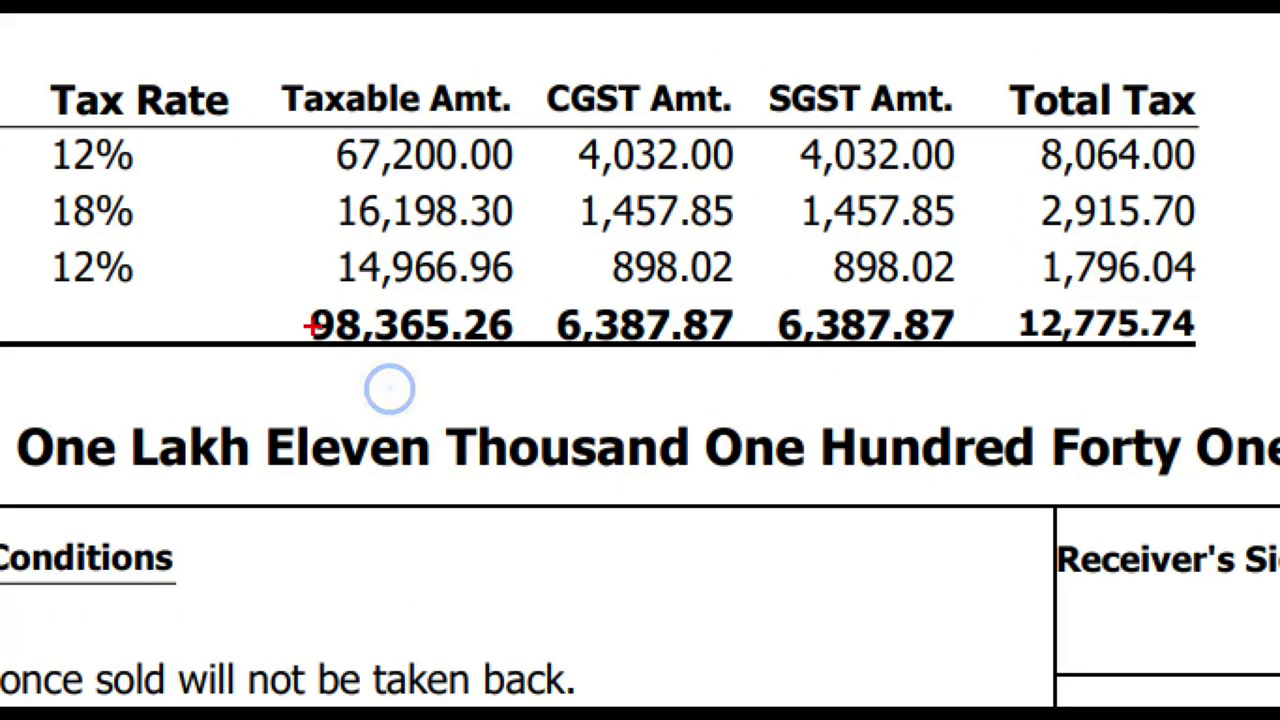
pyautogui.moveTo(280, 280)
pyautogui.mouseDown()
pyautogui.moveTo(400, 357)
pyautogui.moveTo(537, 366)
pyautogui.mouseUp()
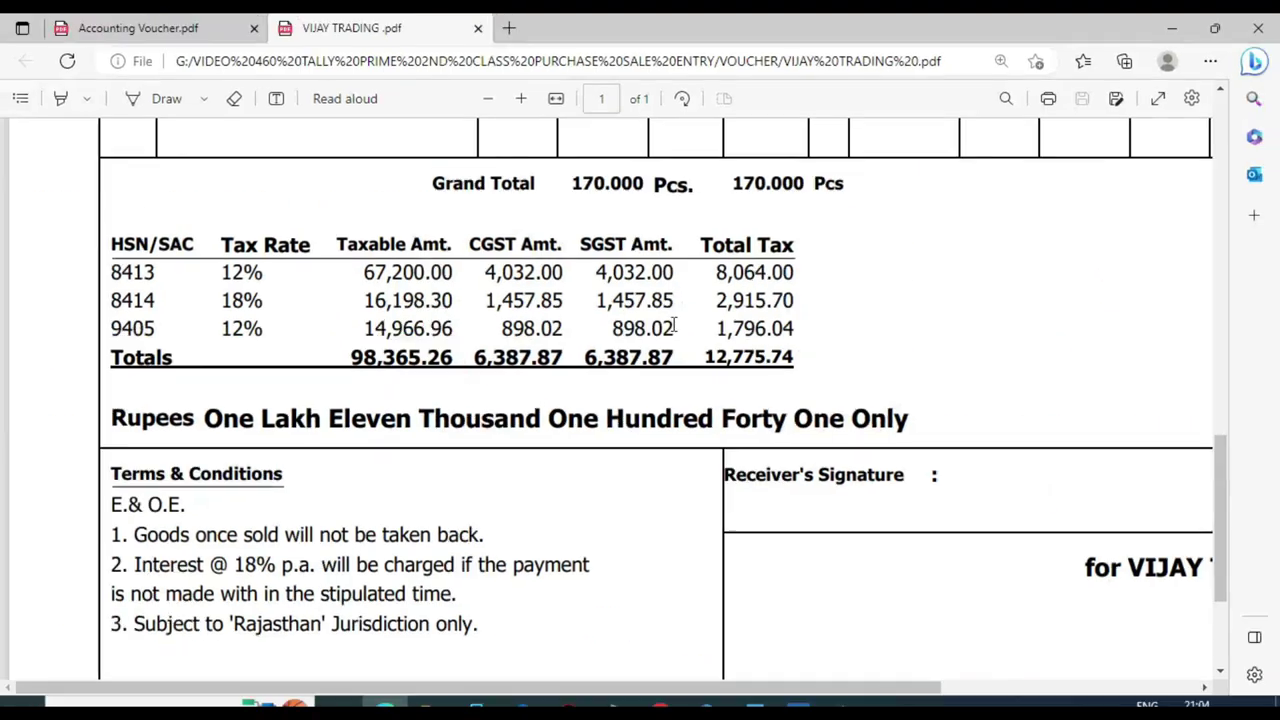
pyautogui.scroll(2, 940, 265)
pyautogui.hotkey('alt', 'Tab')
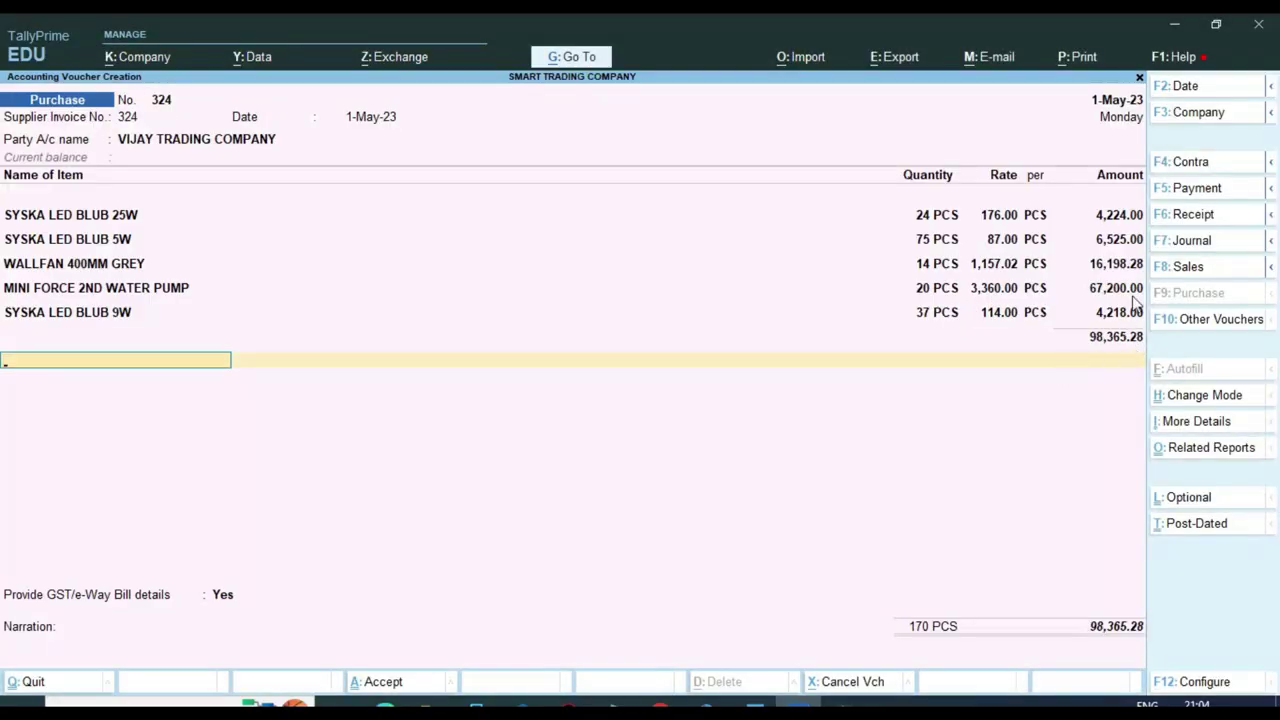
# Correct the WALLFAN 400MM GREY amount to 16,198.26 and accept its ELECTRONIC GOODS GST18% PURCHASE allocation
pyautogui.click(1125, 264)
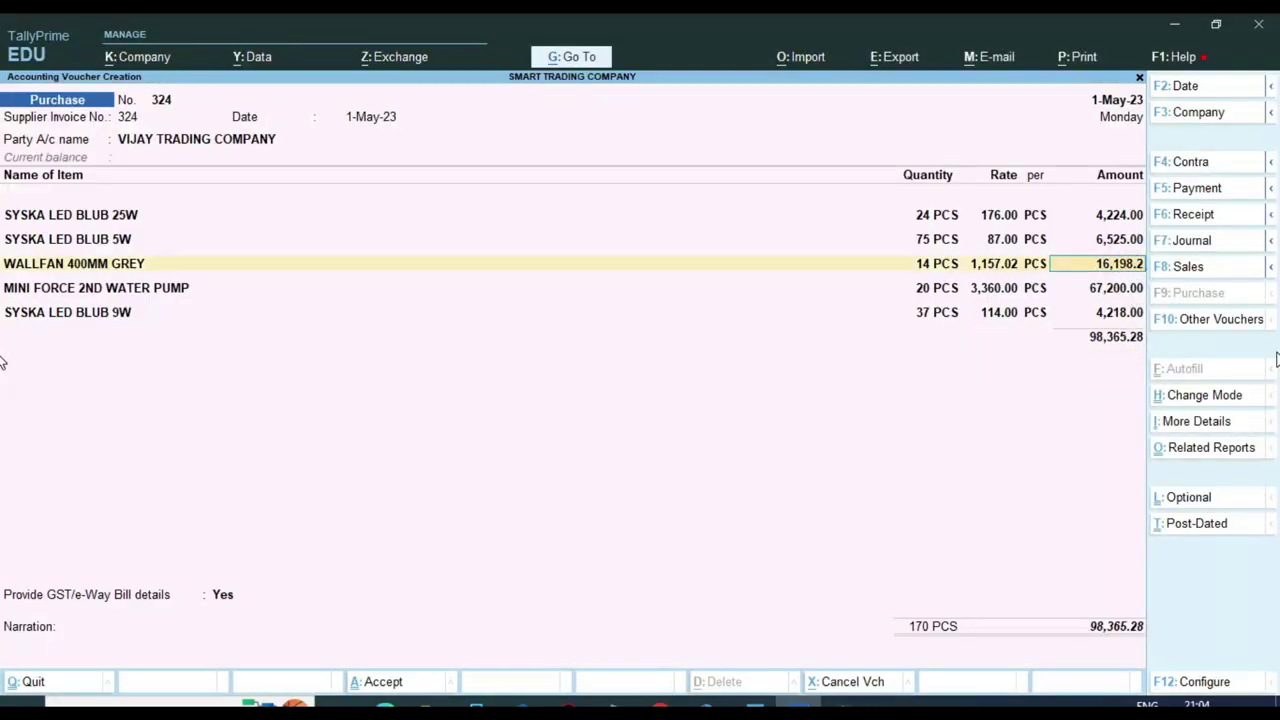
pyautogui.press('Return')
pyautogui.press('Return')
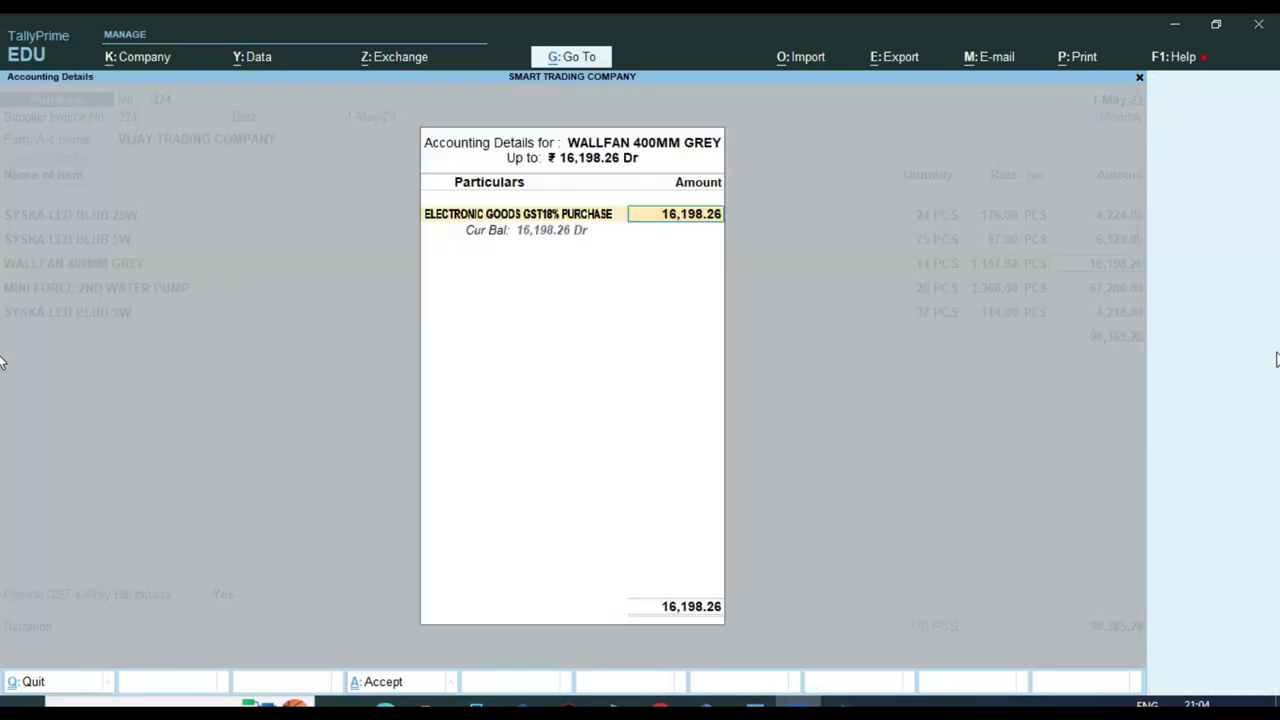
pyautogui.press('Return')
pyautogui.press('Return')
pyautogui.press('Return')
pyautogui.press('Return')
pyautogui.press('Return')
pyautogui.press('Return')
pyautogui.press('Return')
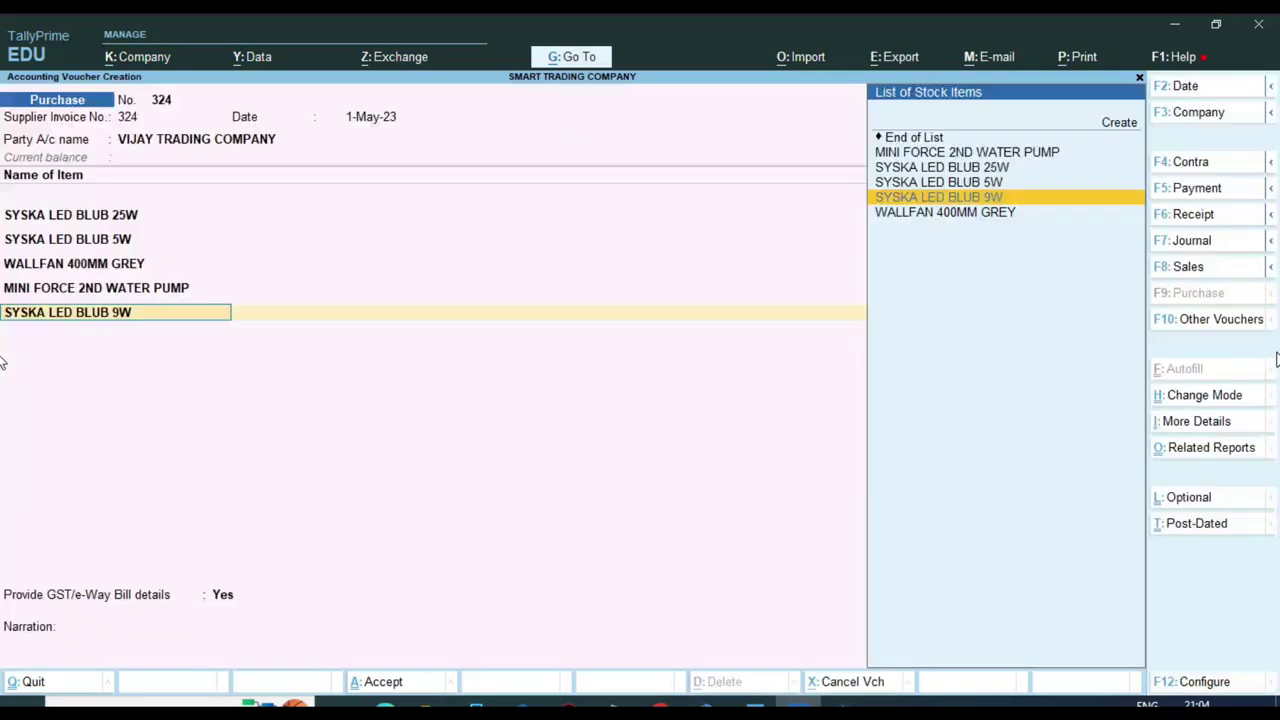
# Reconfirm the SYSKA LED BLUB 9W line with its 12% purchase allocation and GST details As per Masters/Company, and end the item list
pyautogui.press('Return')
pyautogui.press('Return')
pyautogui.press('Return')
pyautogui.press('Return')
pyautogui.press('Return')
pyautogui.press('Return')
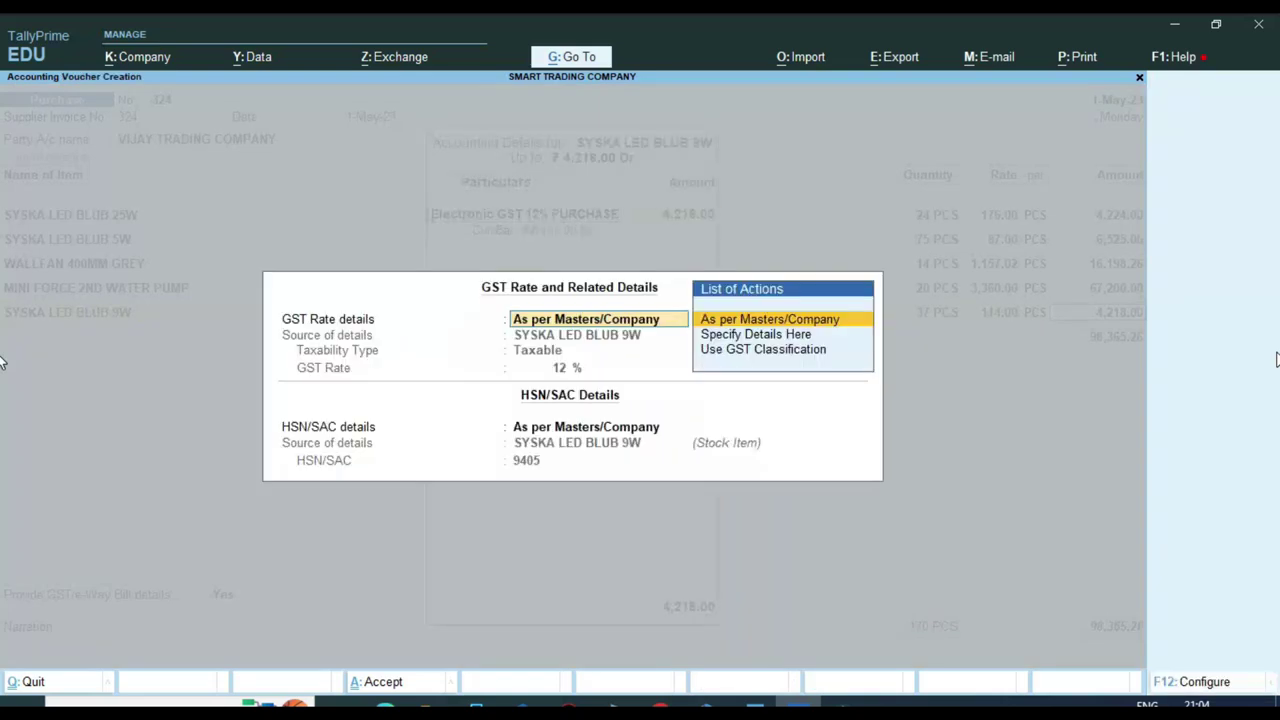
pyautogui.press('Return')
pyautogui.press('Return')
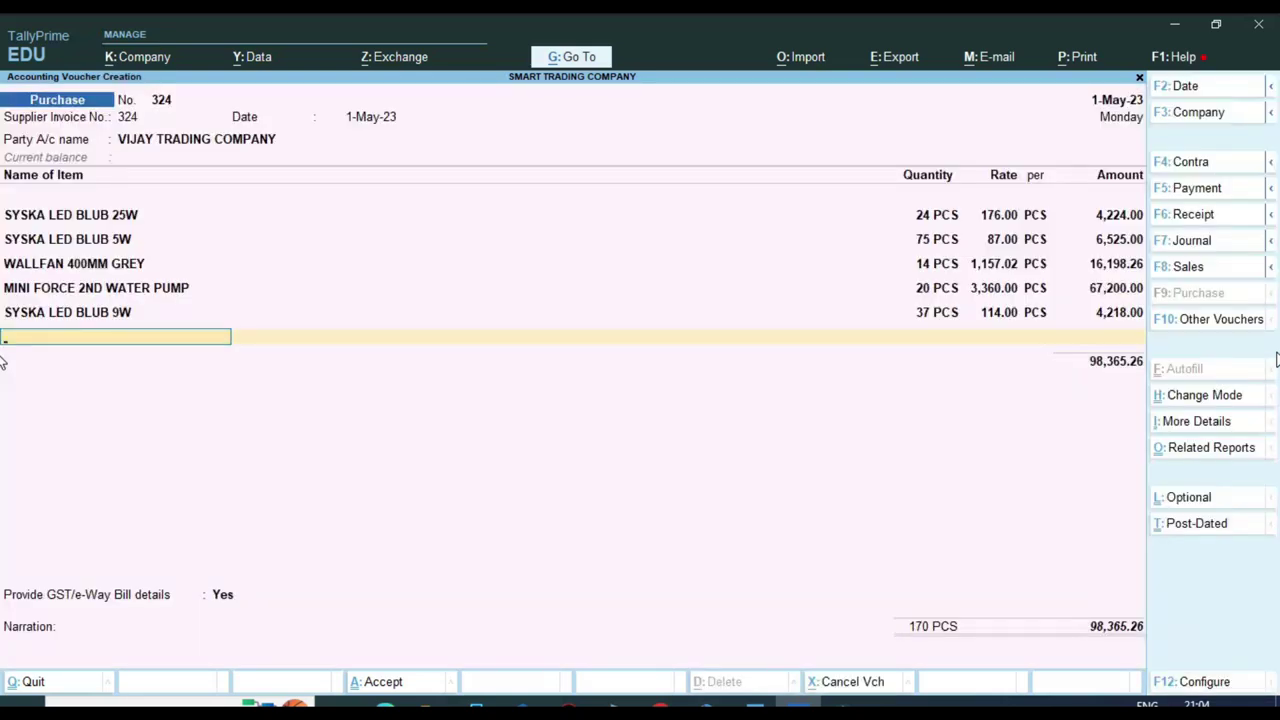
pyautogui.press('Return')
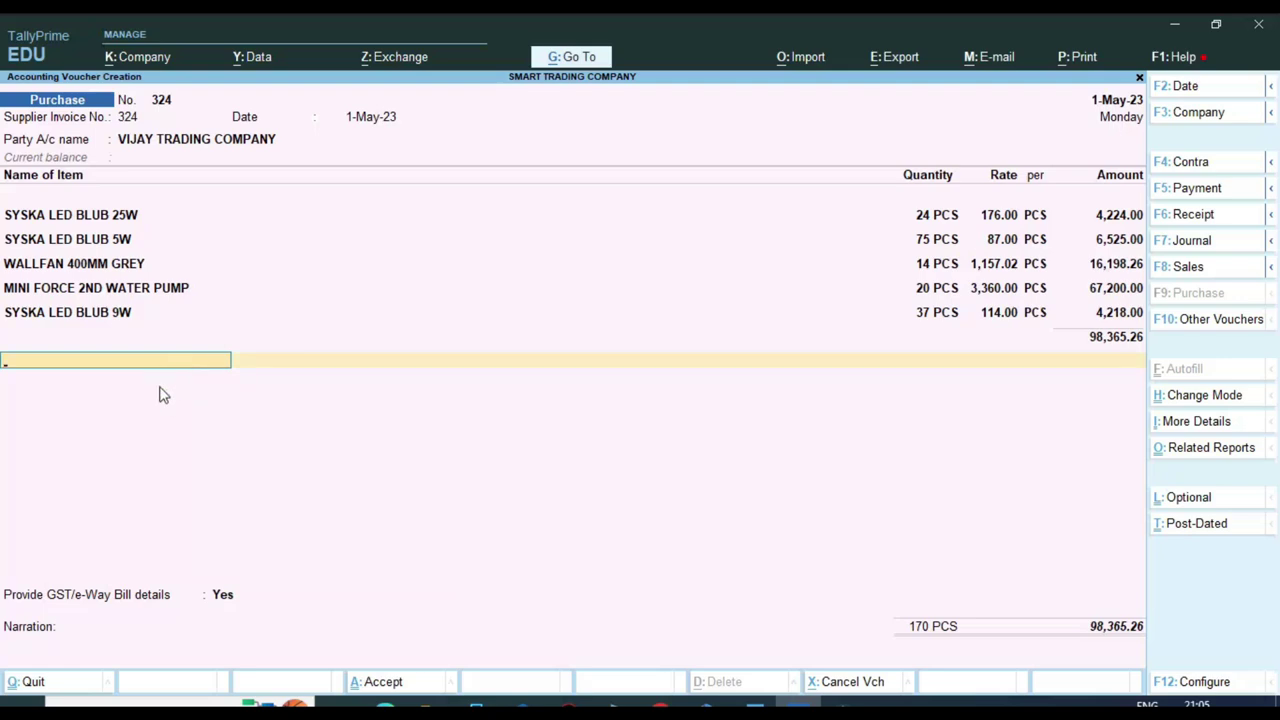
# Start creating a new ledger from the voucher's ledger line below the items and name it CGST TAX
pyautogui.hotkey('alt', 'Tab')
pyautogui.hotkey('alt', 'Tab')
pyautogui.write('C')
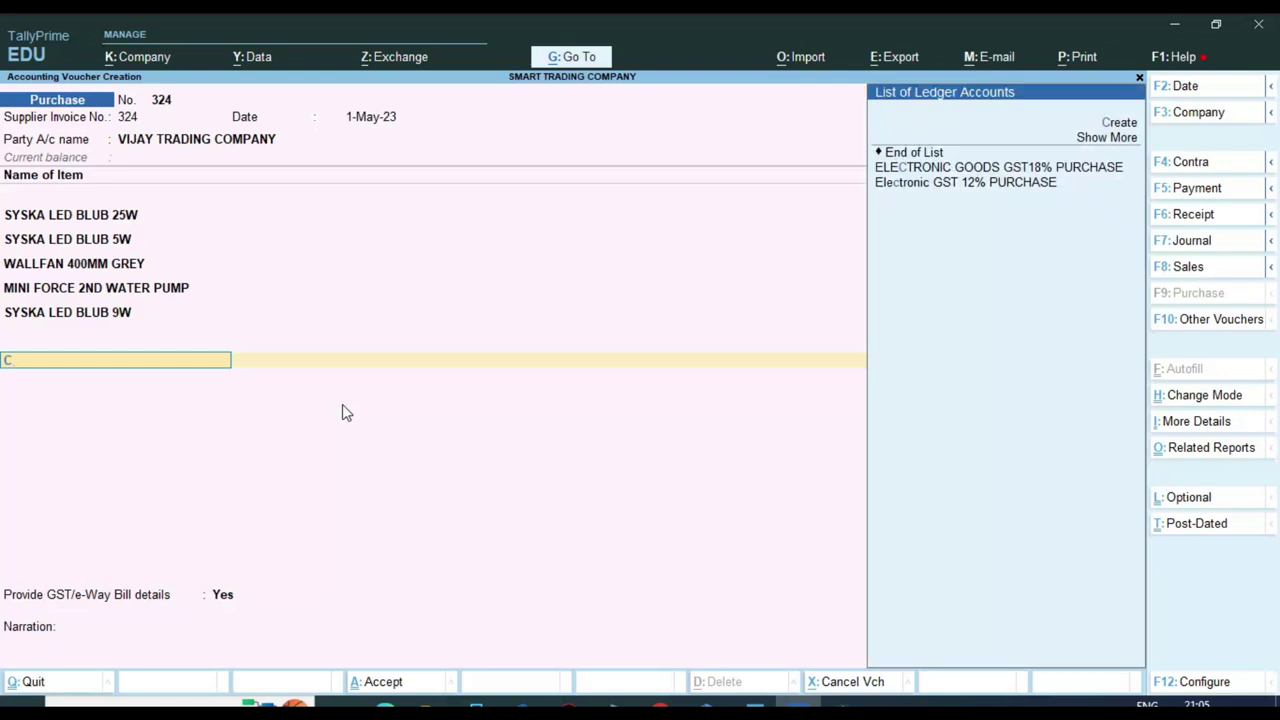
pyautogui.press('BackSpace')
pyautogui.press('Up')
pyautogui.press('Up')
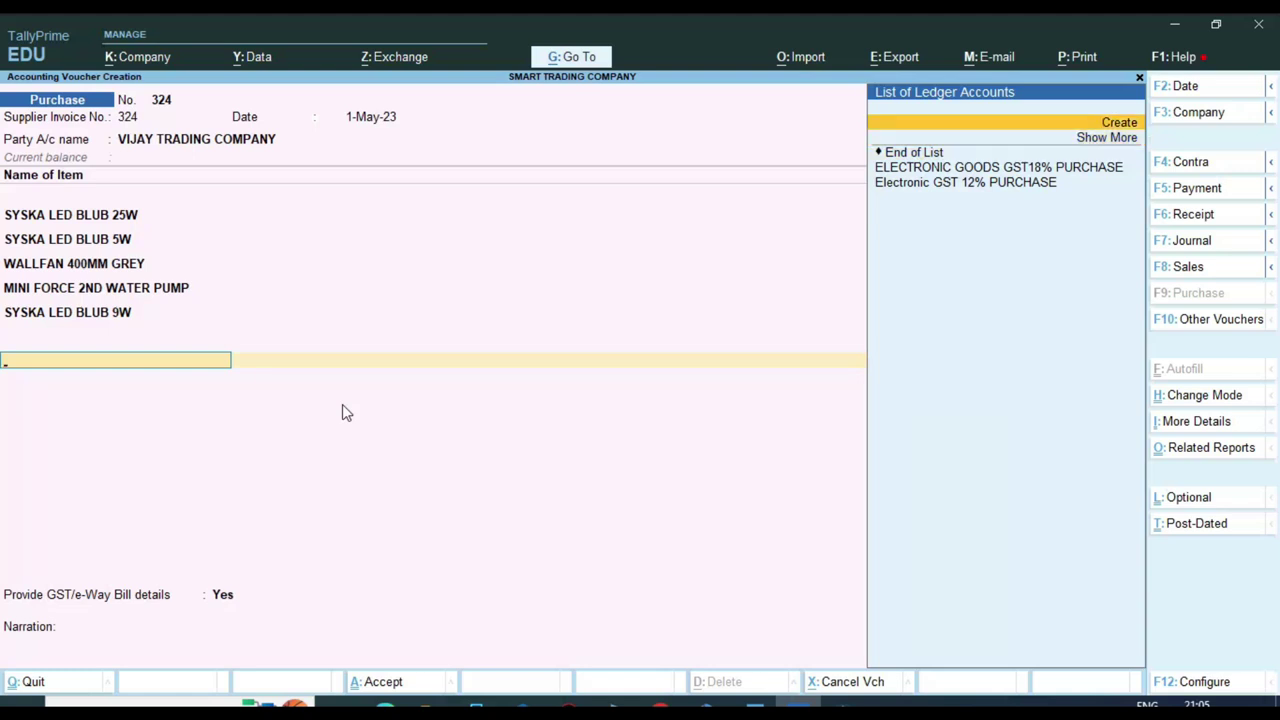
pyautogui.press('Return')
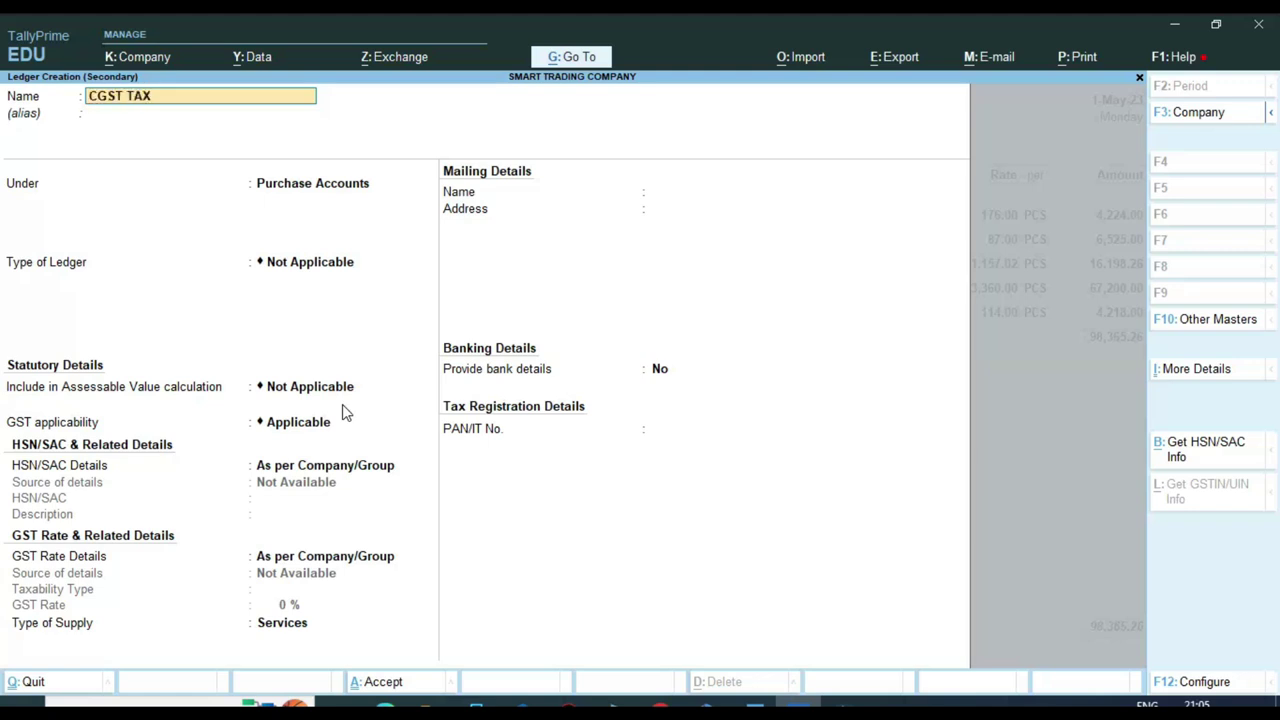
pyautogui.press('Return')
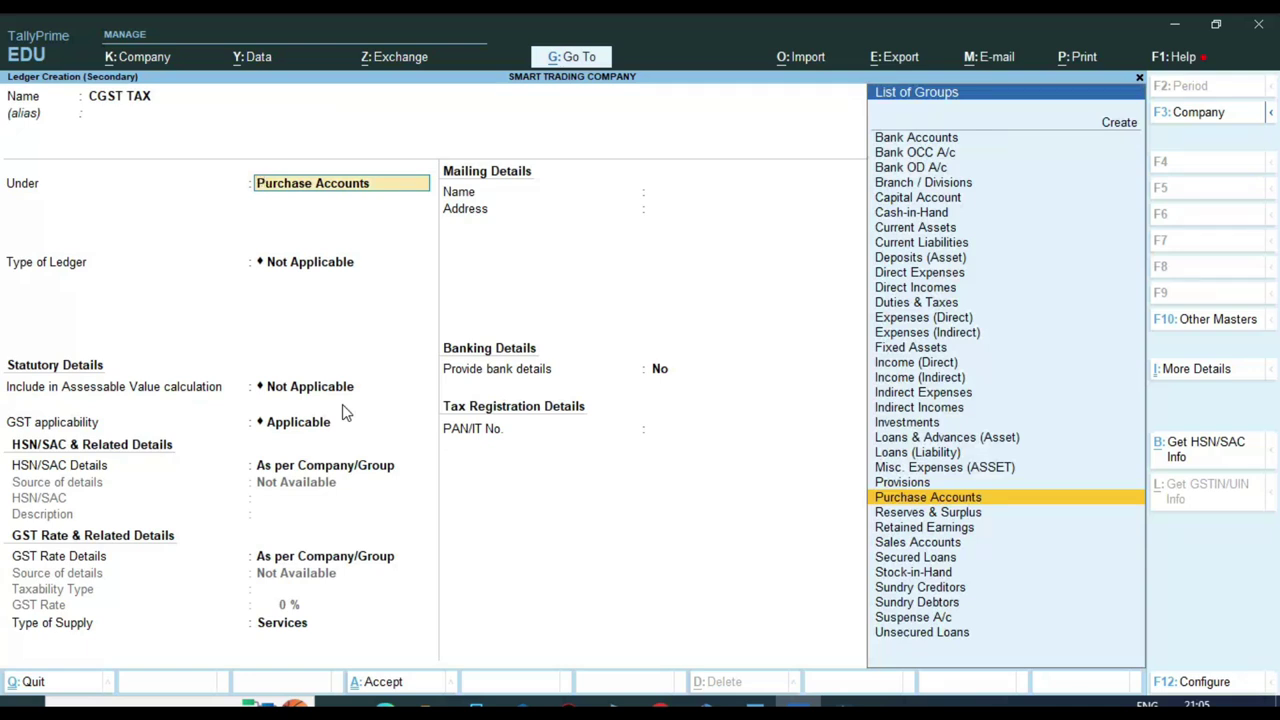
# Place the CGST TAX ledger under Duties & Taxes with GST as duty type and CGST as tax type
pyautogui.write('DU')
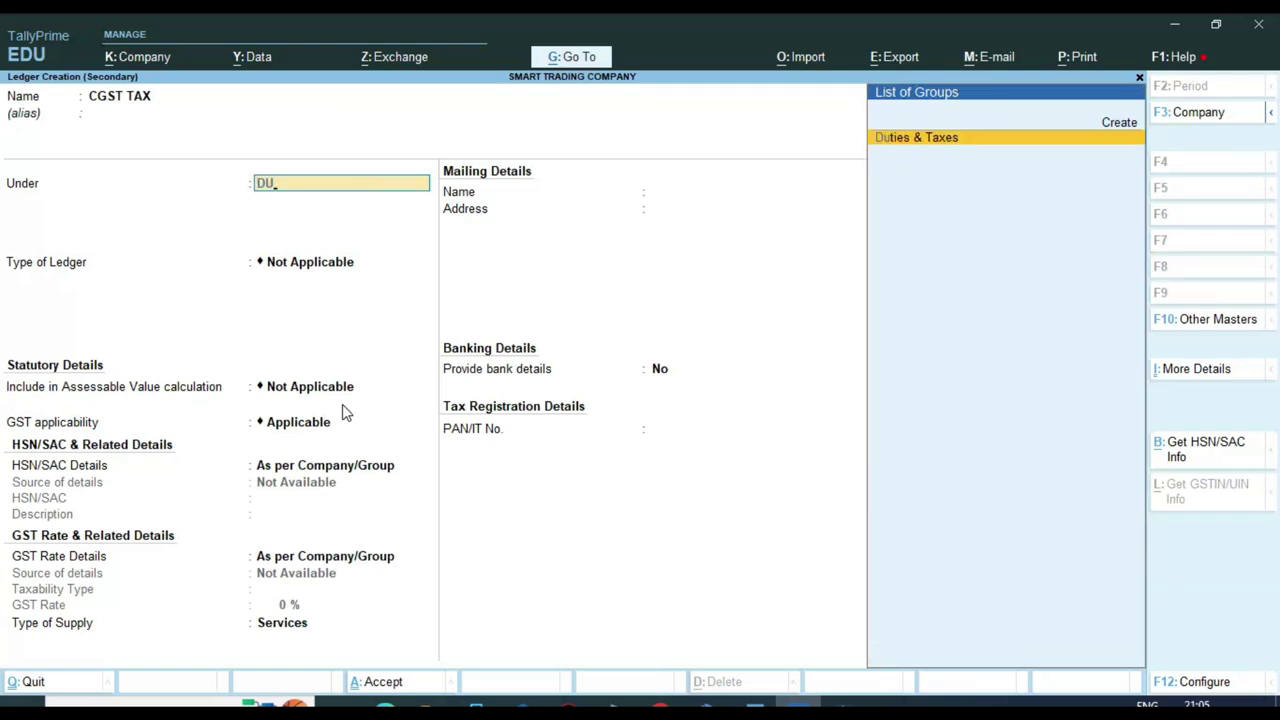
pyautogui.press('Return')
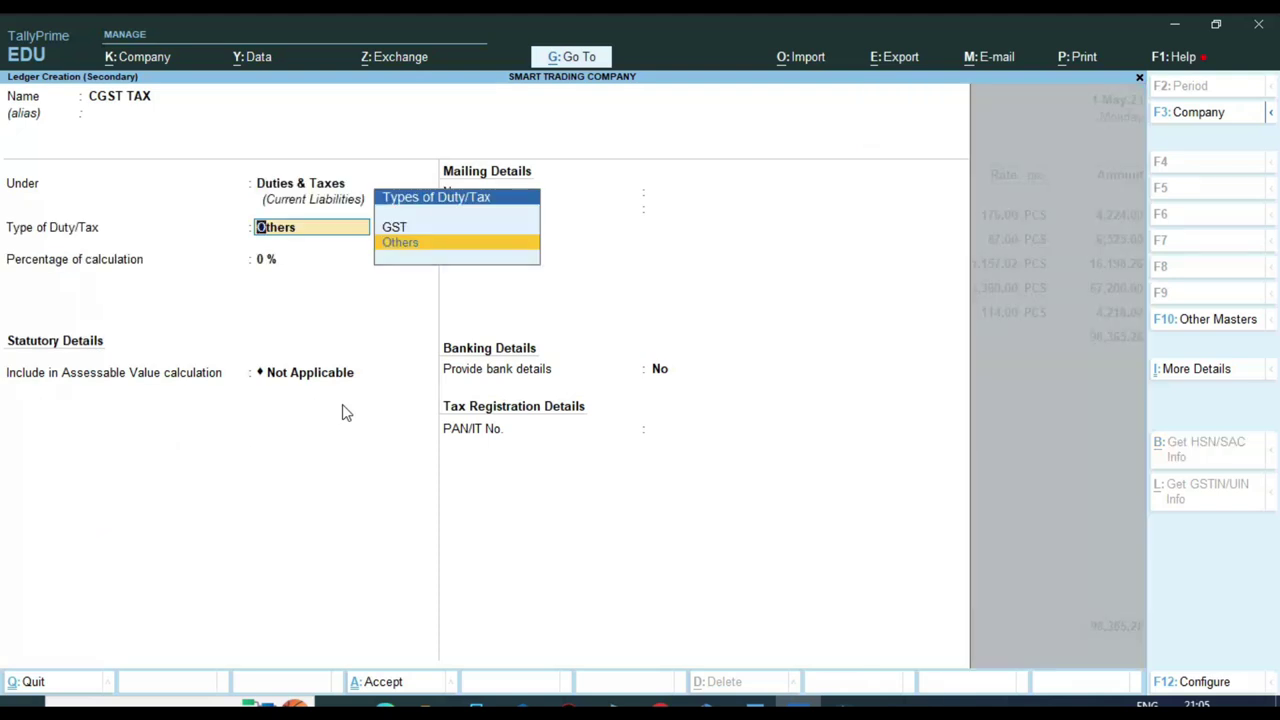
pyautogui.press('Up')
pyautogui.press('Return')
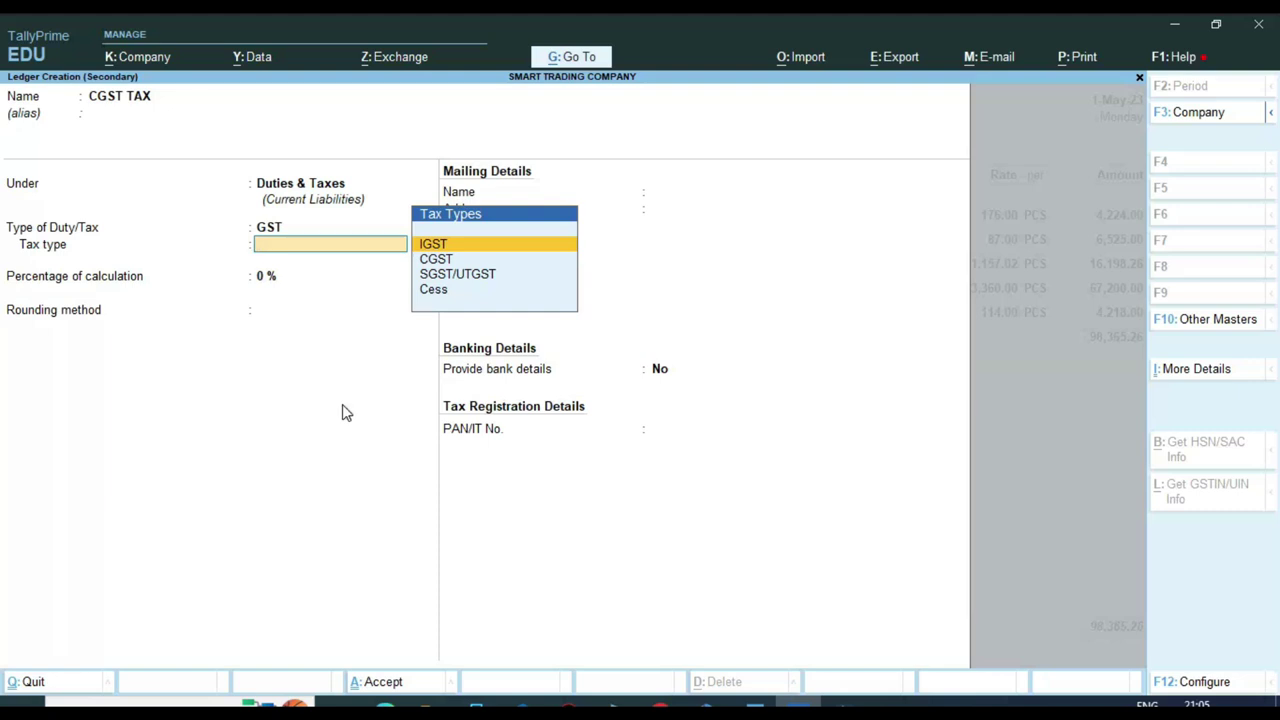
pyautogui.press('Down')
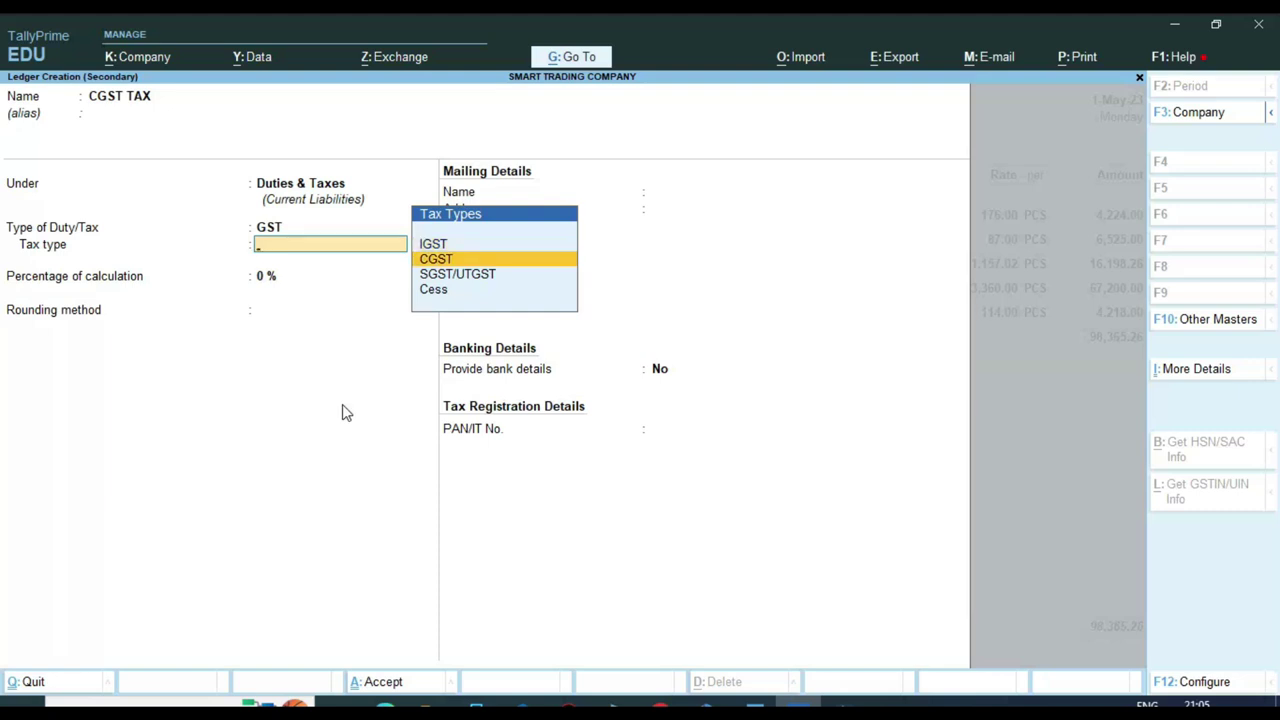
pyautogui.press('Return')
# Keep CGST TAX at 0 % calculation with rounding method Not Applicable, save the ledger, and add its tax line to the voucher
pyautogui.press('Return')
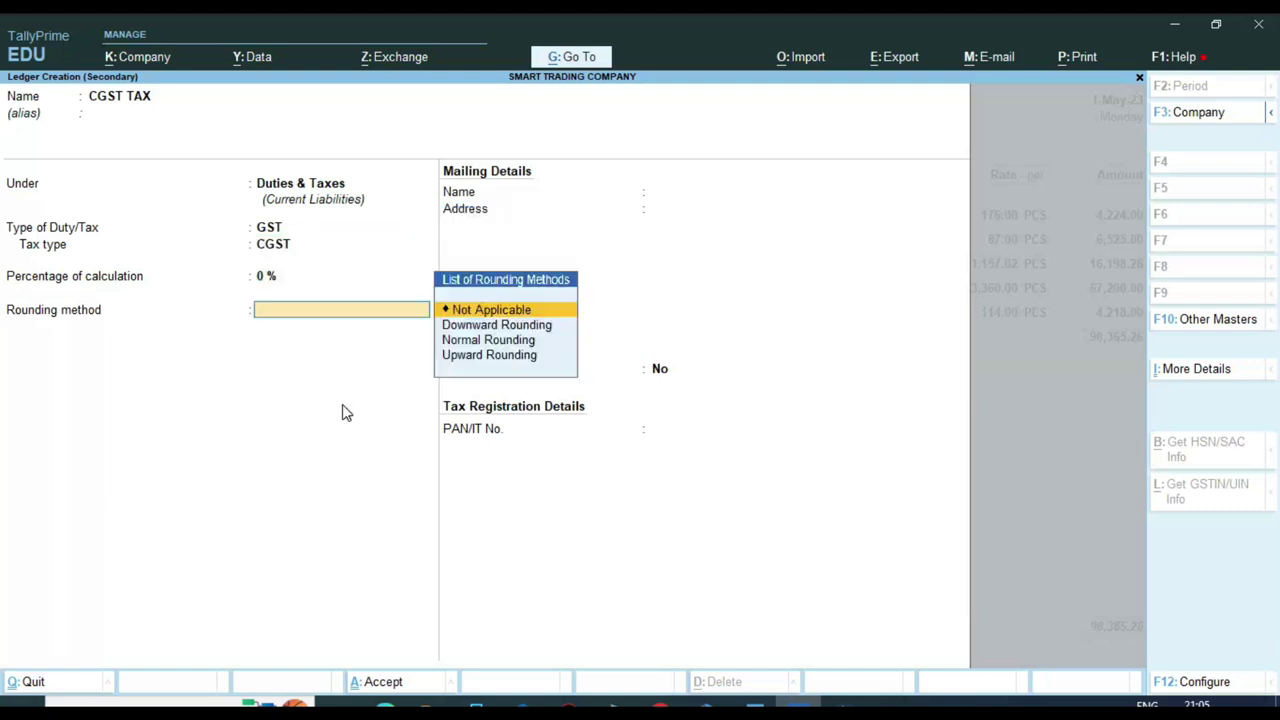
pyautogui.press('Return')
pyautogui.press('BackSpace')
pyautogui.press('BackSpace')
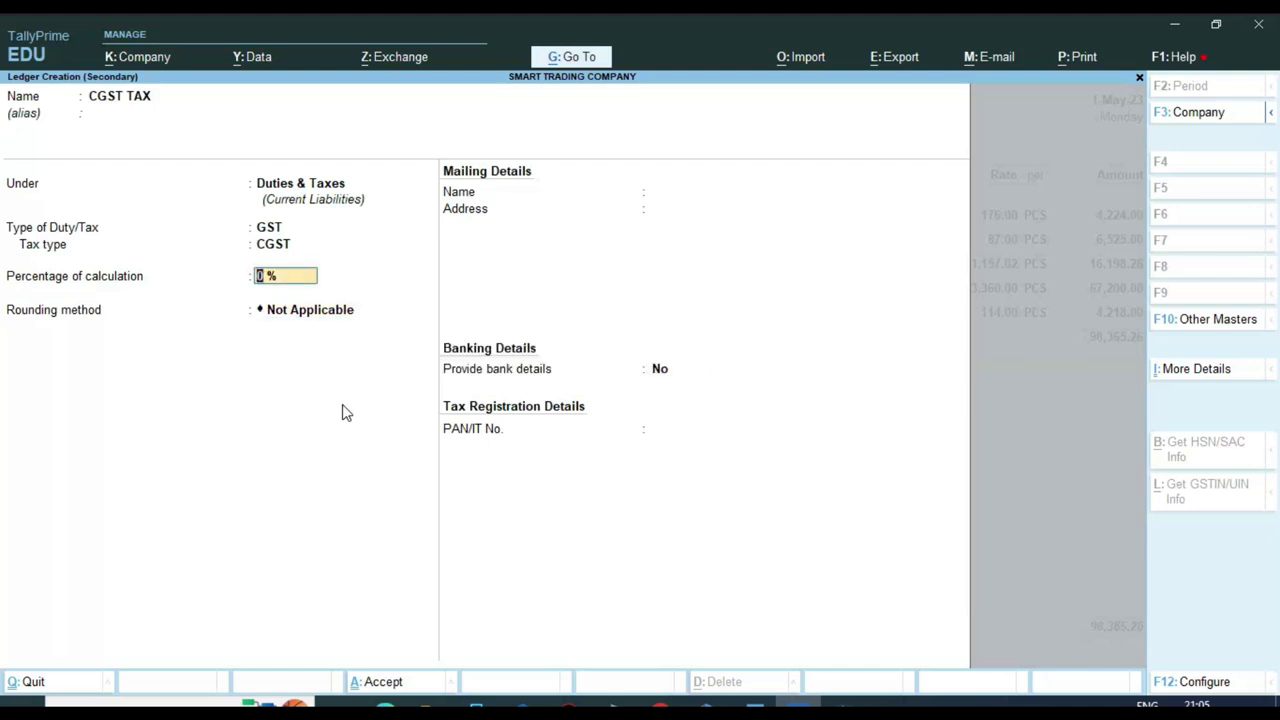
pyautogui.press('Return')
pyautogui.press('Return')
pyautogui.press('Return')
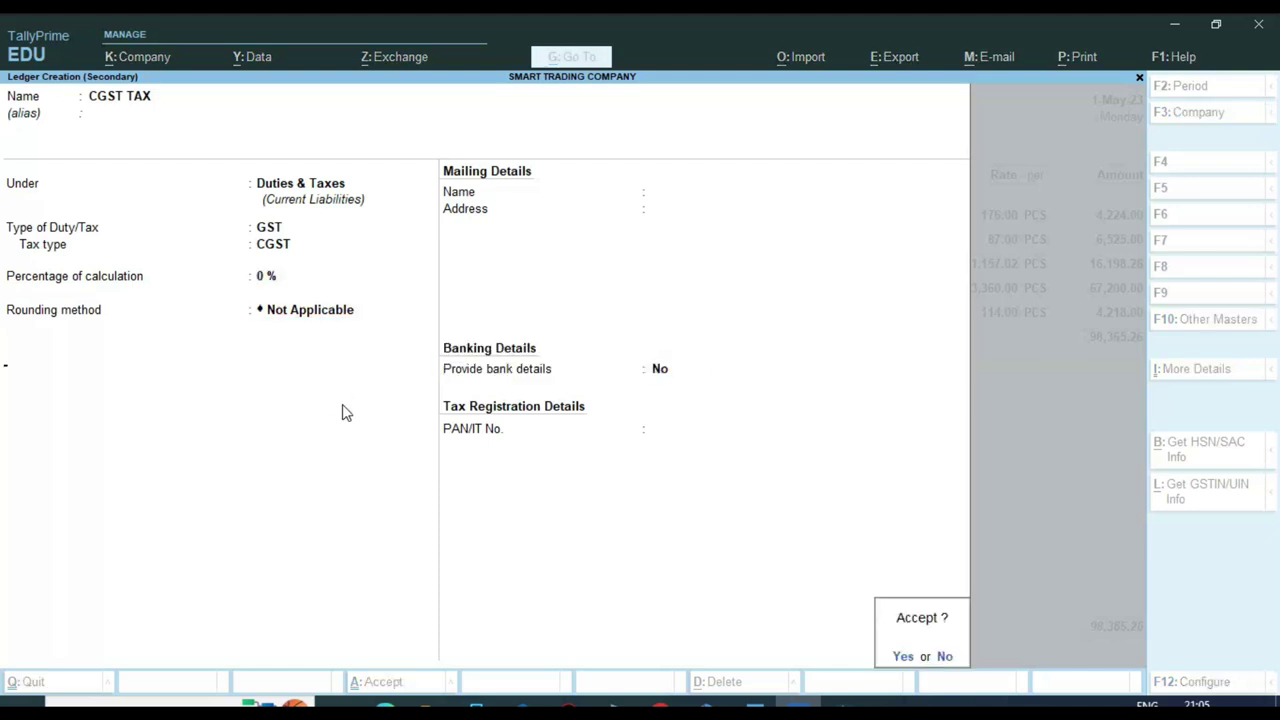
pyautogui.press('Return')
pyautogui.press('Return')
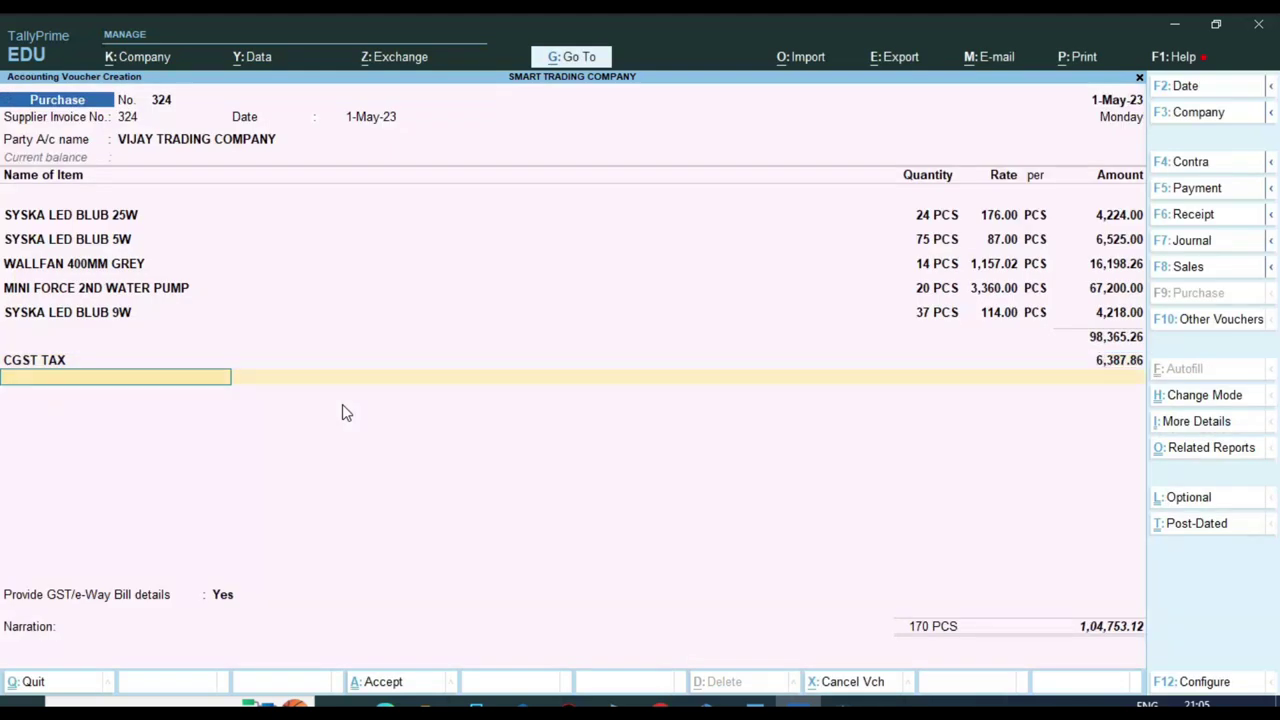
# Create a new ledger named SGST TAX from the voucher, under Duties & Taxes, with GST as duty type and SGST/UTGST as tax type
pyautogui.hotkey('alt', 'c')
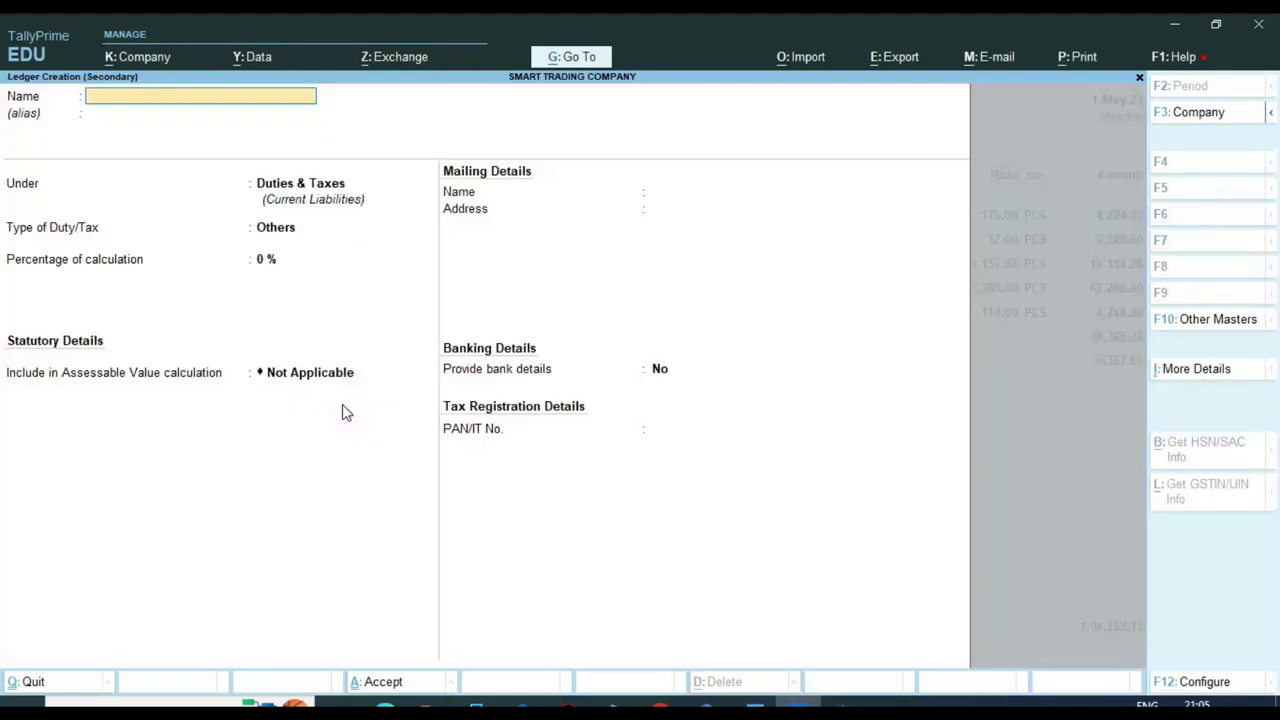
pyautogui.write('SGST TAX')
pyautogui.press('Return')
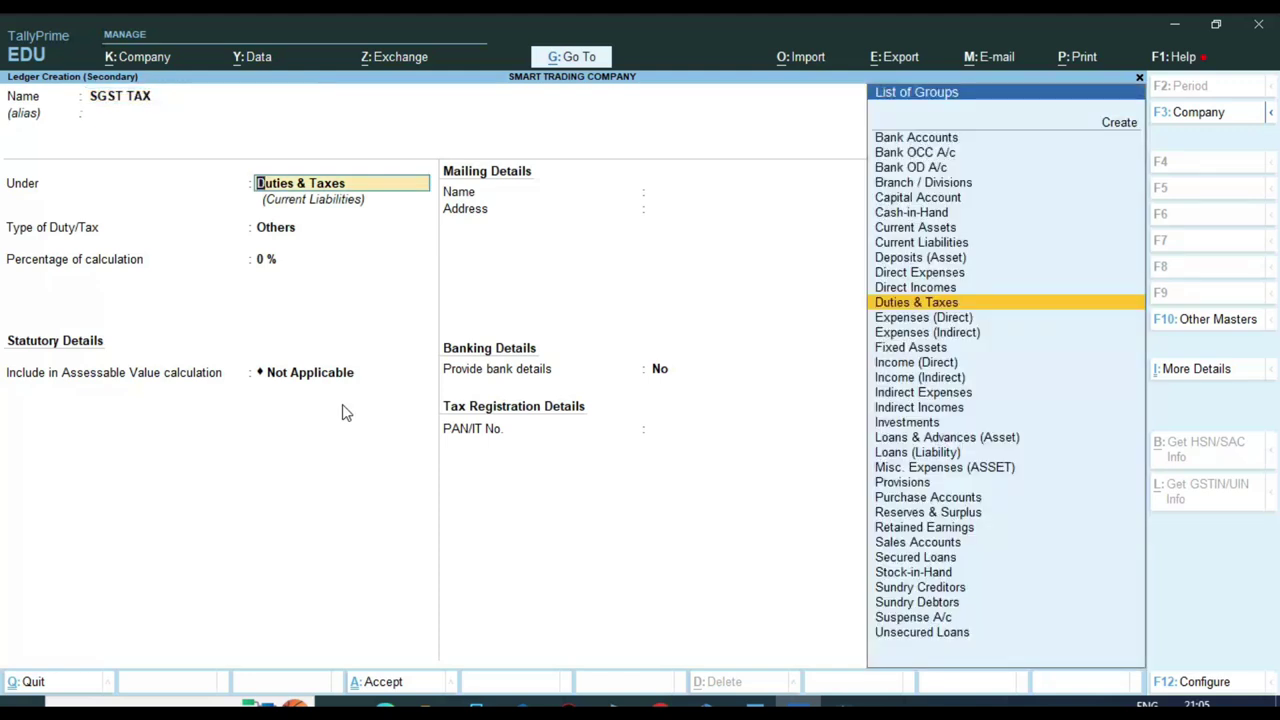
pyautogui.press('Return')
pyautogui.press('Up')
pyautogui.press('Return')
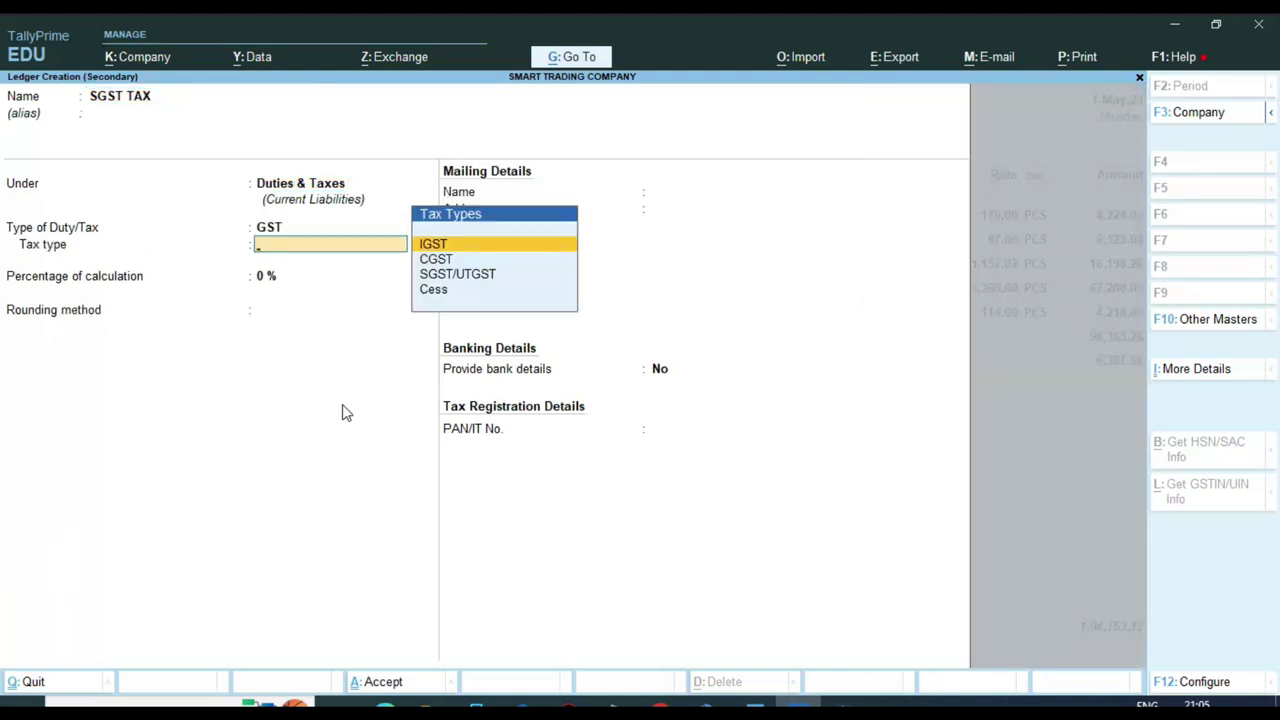
pyautogui.press('Down')
pyautogui.press('Down')
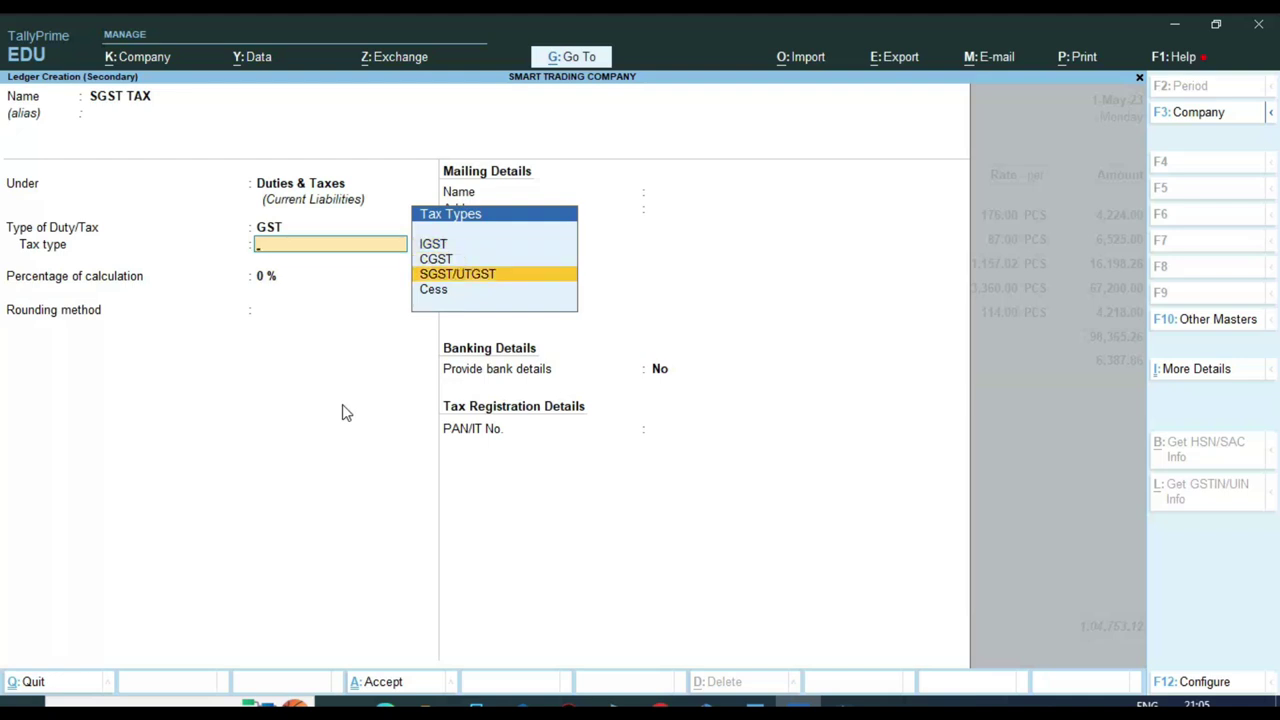
pyautogui.press('Return')
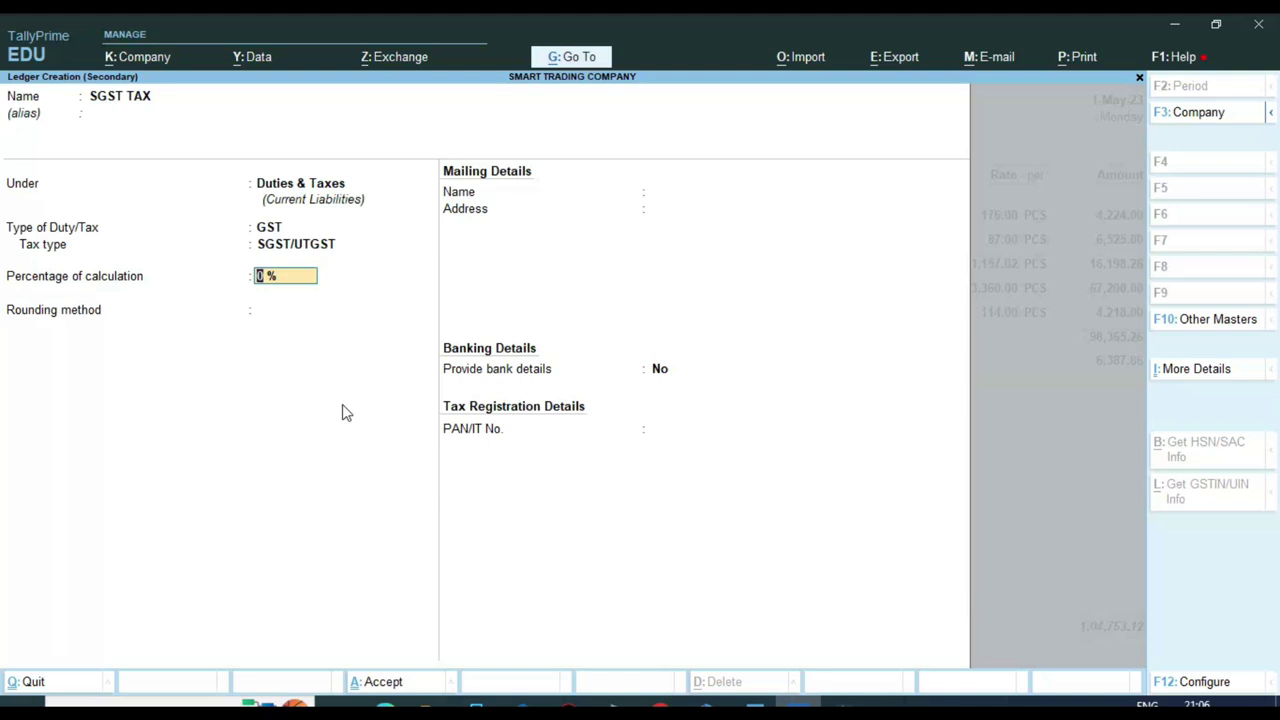
# Save SGST TAX with 0 % calculation and the default rounding method, and add its tax line to the voucher
pyautogui.press('Return')
pyautogui.press('Return')
pyautogui.press('Return')
pyautogui.press('Return')
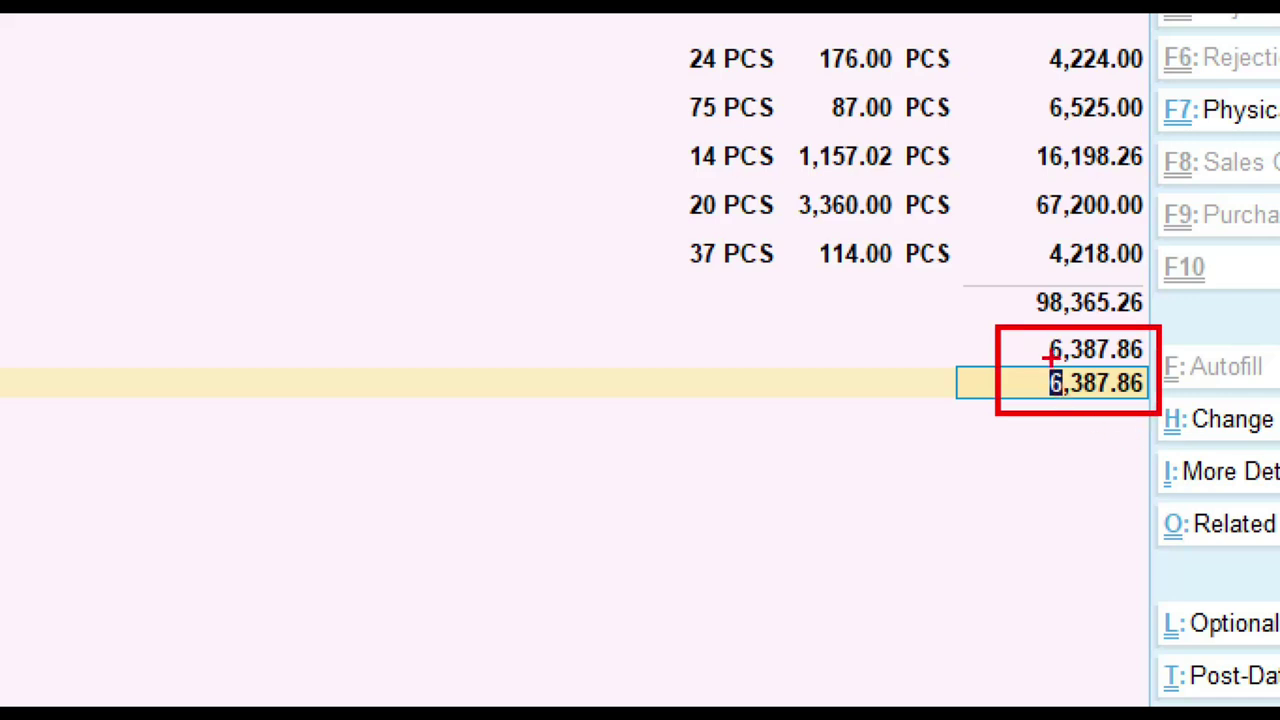
# Compare the voucher's CGST and SGST amounts with the tax summary totals in the VIJAY TRADING invoice PDF
pyautogui.moveTo(1016, 36)
pyautogui.mouseDown()
pyautogui.moveTo(1022, 290)
pyautogui.moveTo(1183, 95)
pyautogui.moveTo(1006, 57)
pyautogui.mouseUp()
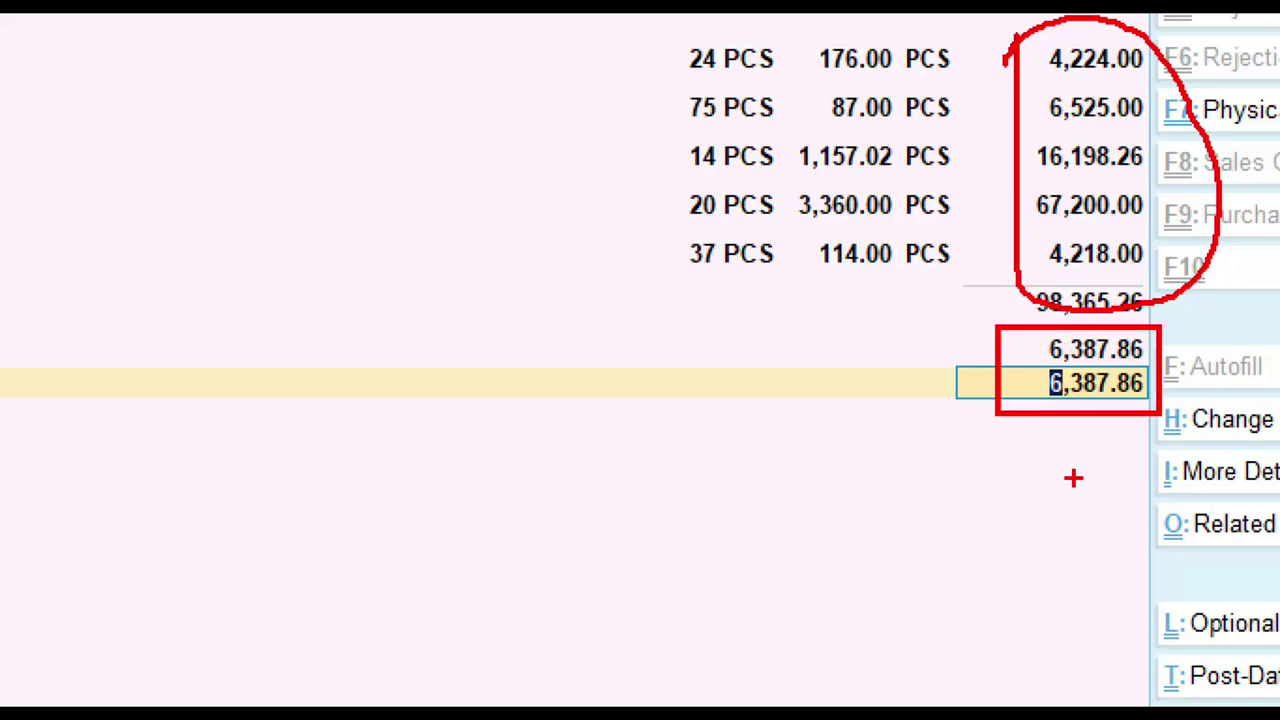
pyautogui.press('Escape')
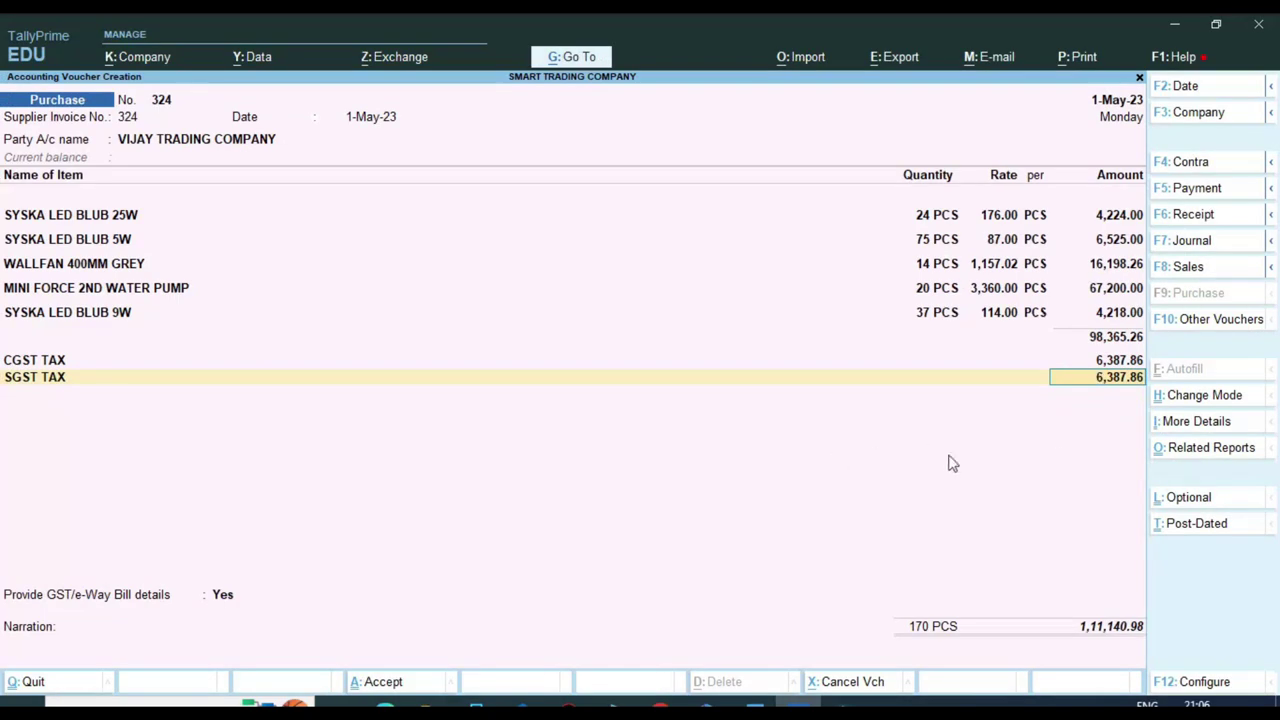
pyautogui.click(385, 712)
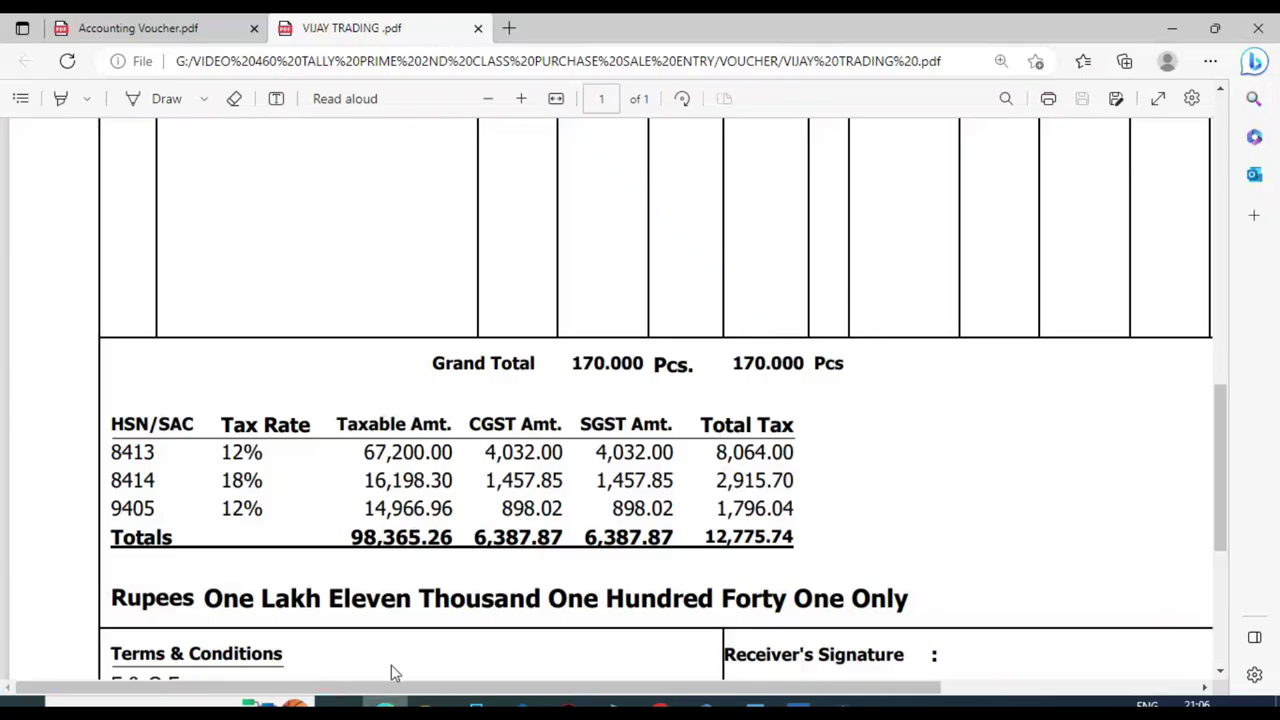
pyautogui.scroll(-2, 391, 665)
pyautogui.scroll(1, 505, 455)
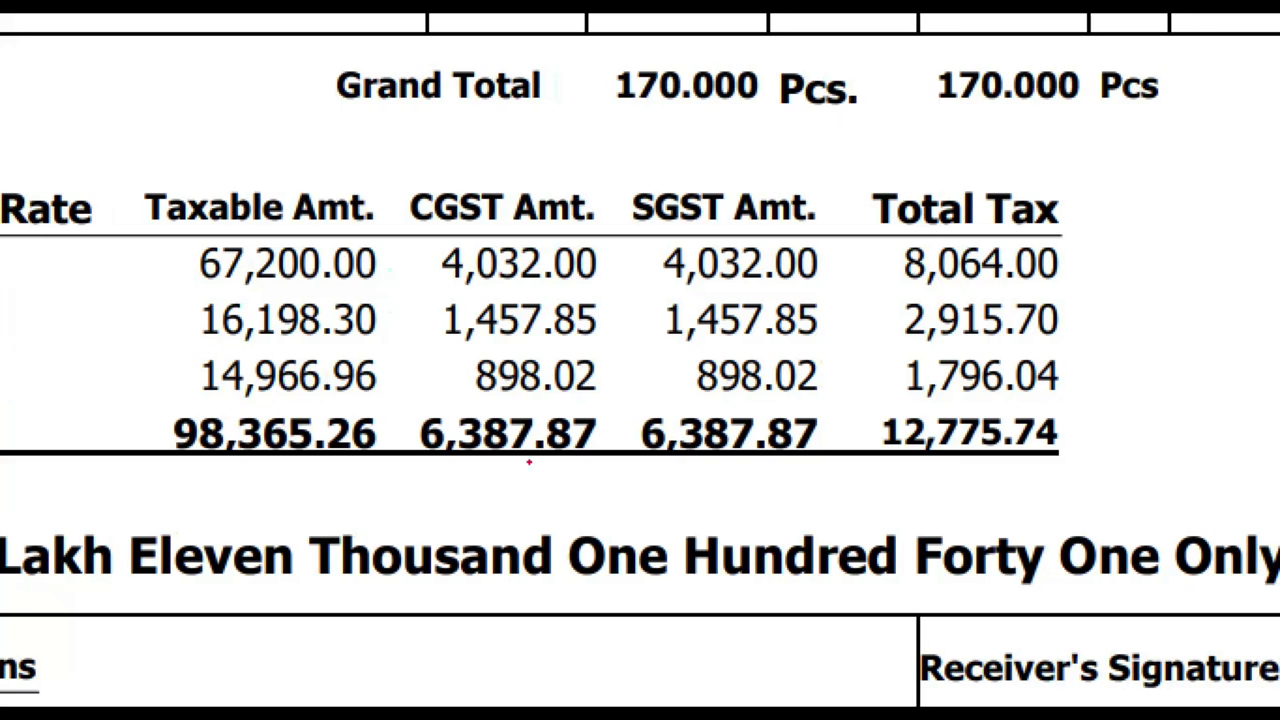
pyautogui.moveTo(397, 401); pyautogui.dragTo(606, 480)
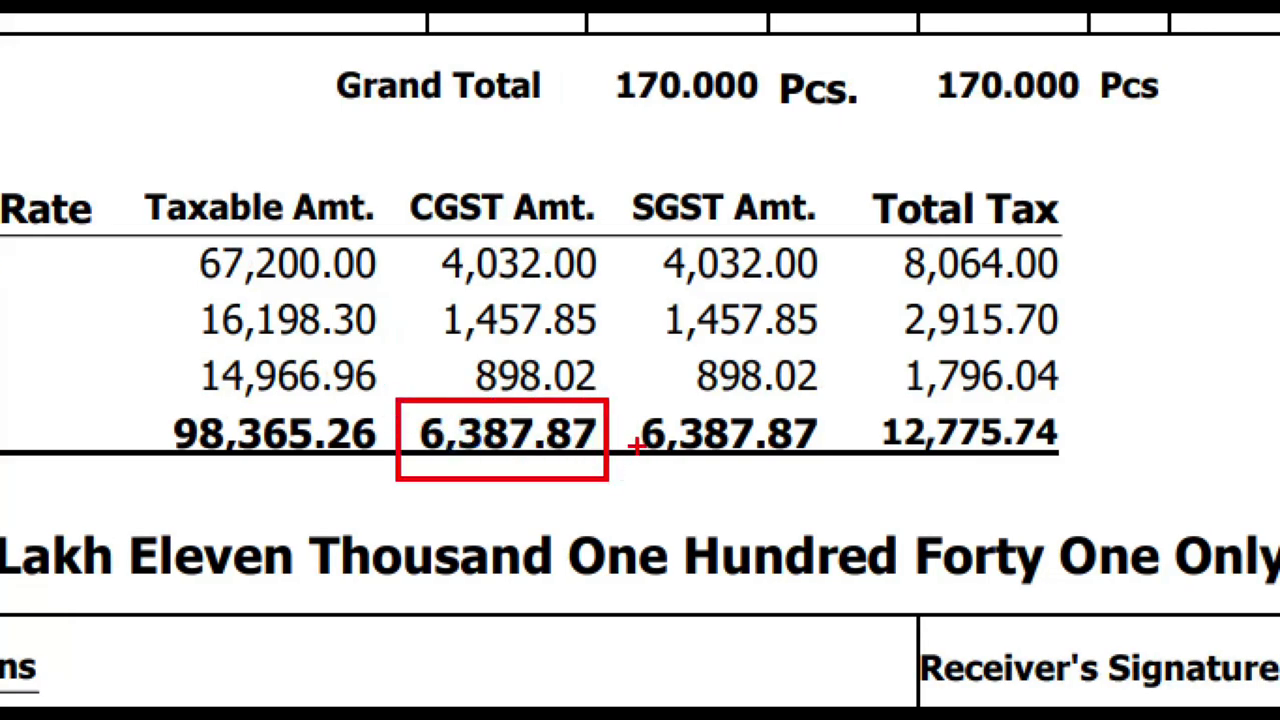
pyautogui.moveTo(615, 399)
pyautogui.mouseDown()
pyautogui.moveTo(668, 449)
pyautogui.moveTo(858, 480)
pyautogui.mouseUp()
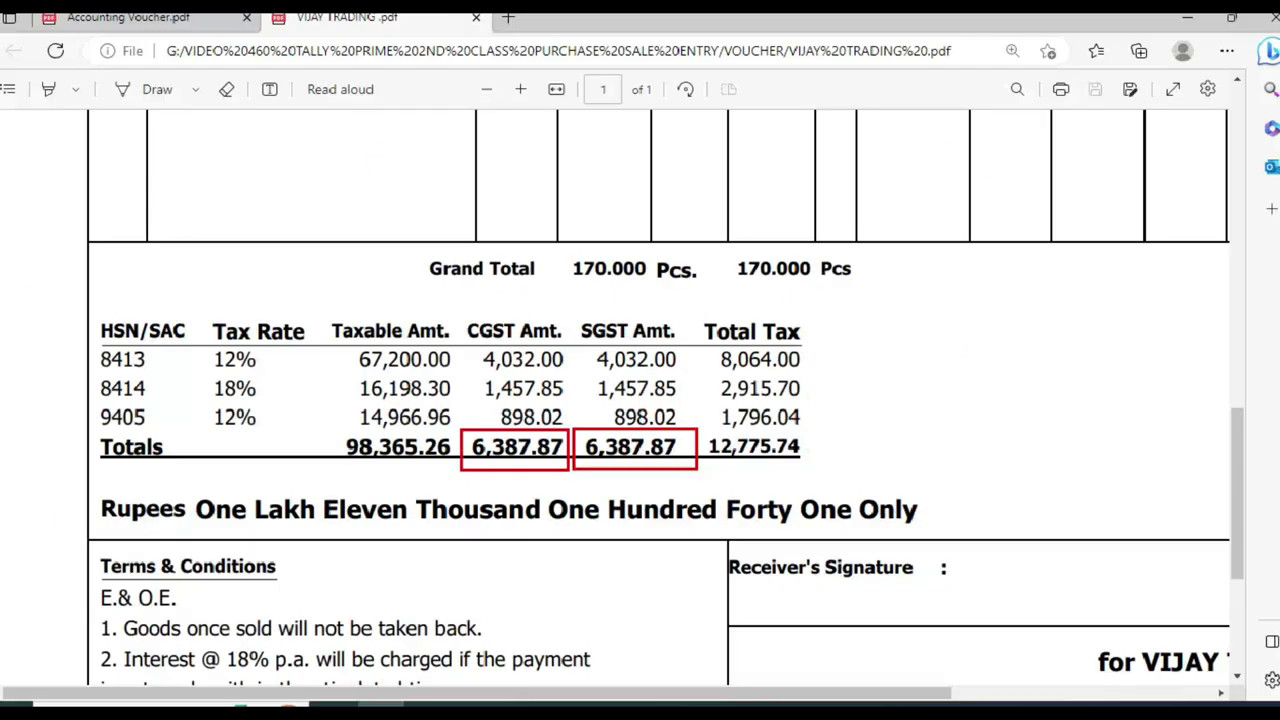
pyautogui.hotkey('alt', 'Tab')
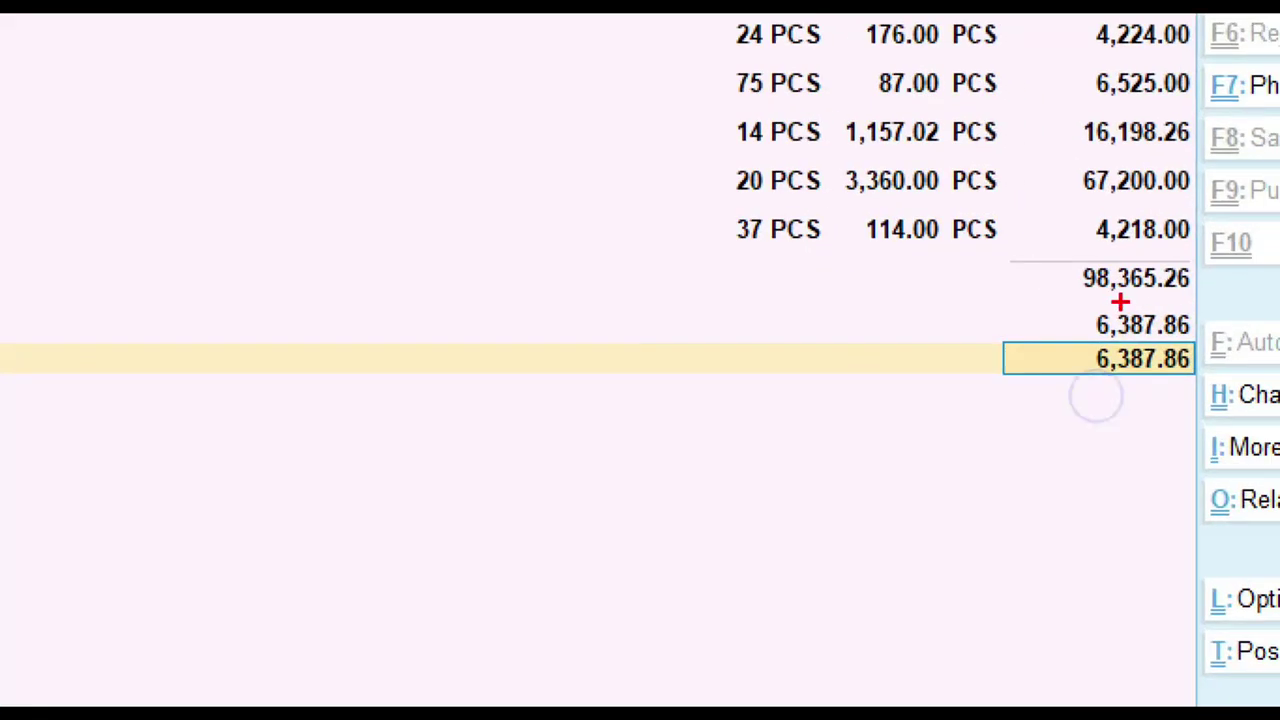
pyautogui.moveTo(1072, 298); pyautogui.dragTo(1217, 341)
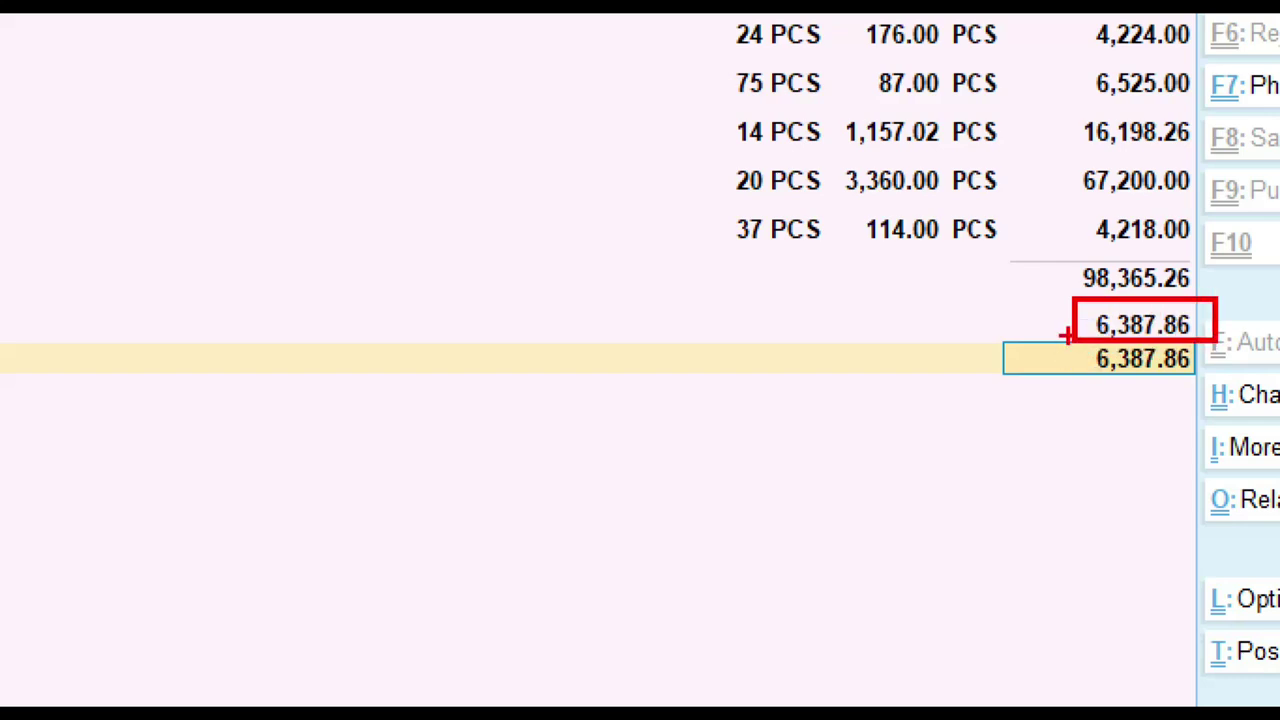
pyautogui.moveTo(1066, 334)
pyautogui.mouseDown()
pyautogui.moveTo(1137, 380)
pyautogui.moveTo(1218, 391)
pyautogui.mouseUp()
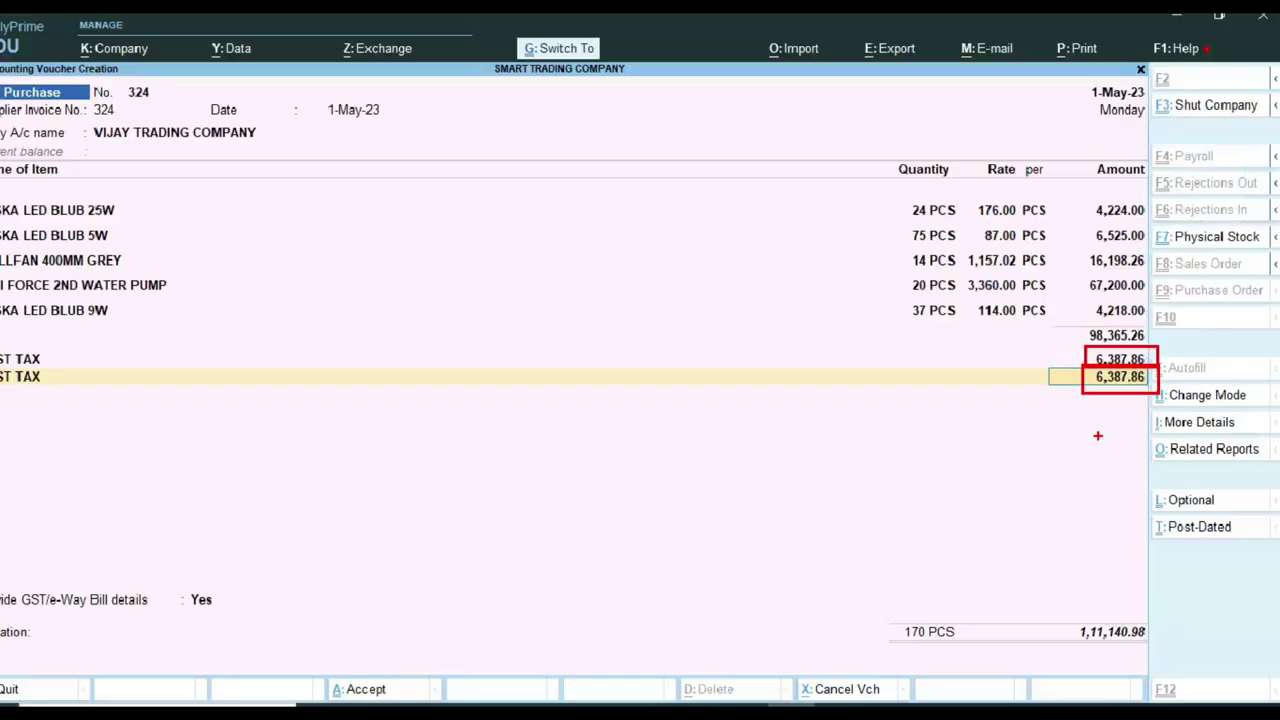
# Compare the voucher's grand total with the invoice total in the VIJAY TRADING PDF and return to the SGST TAX amount in TallyPrime
pyautogui.press('Return')
pyautogui.press('Return')
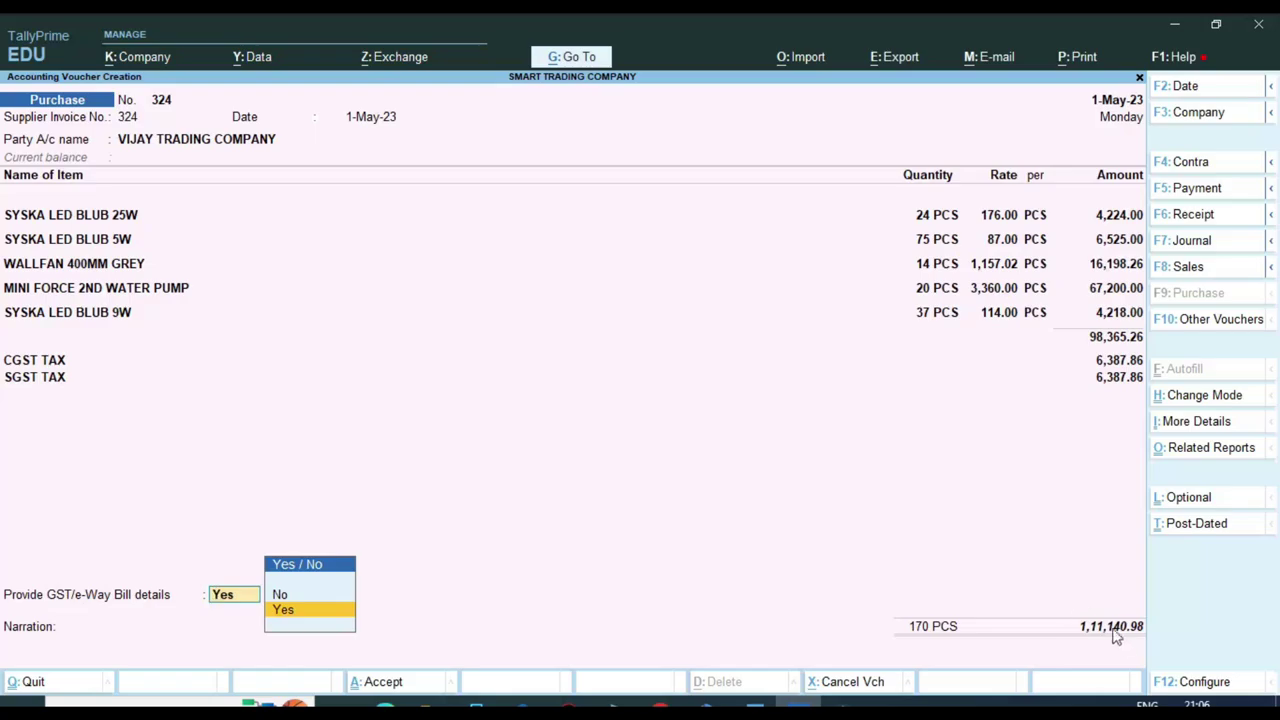
pyautogui.hotkey('ctrl', '1')
pyautogui.moveTo(1003, 568); pyautogui.dragTo(1207, 647)
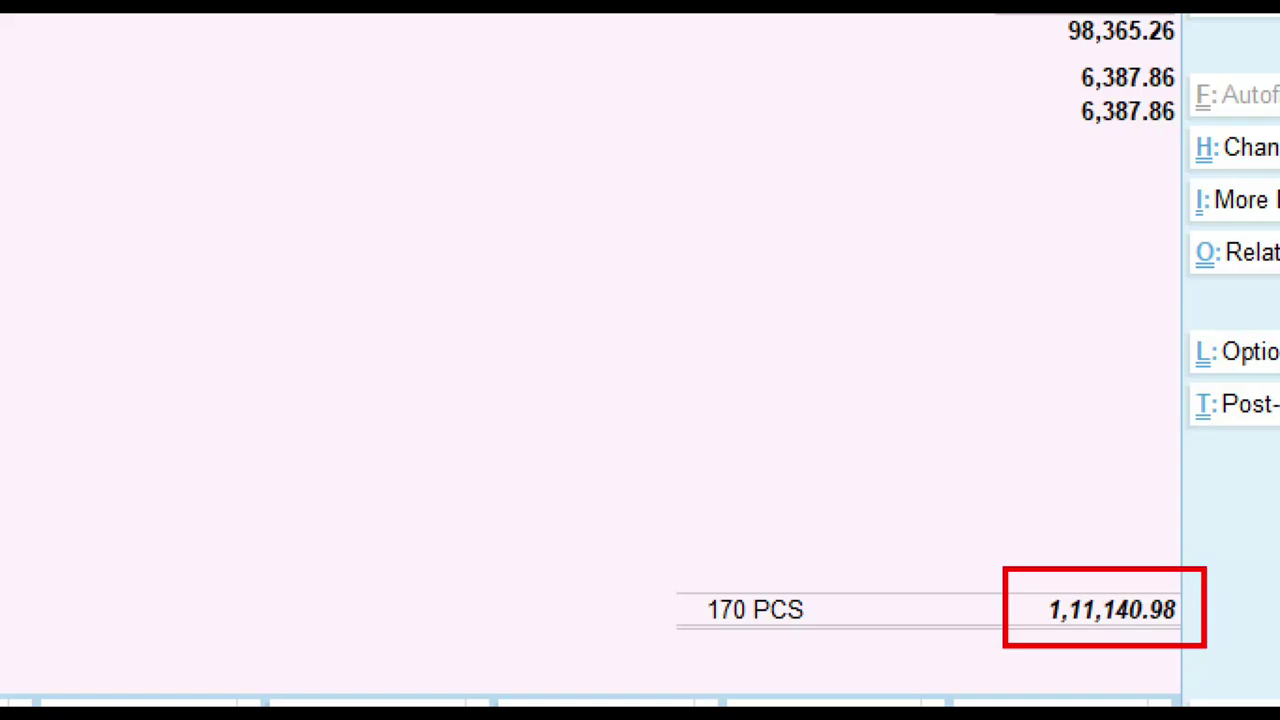
pyautogui.click(405, 704)
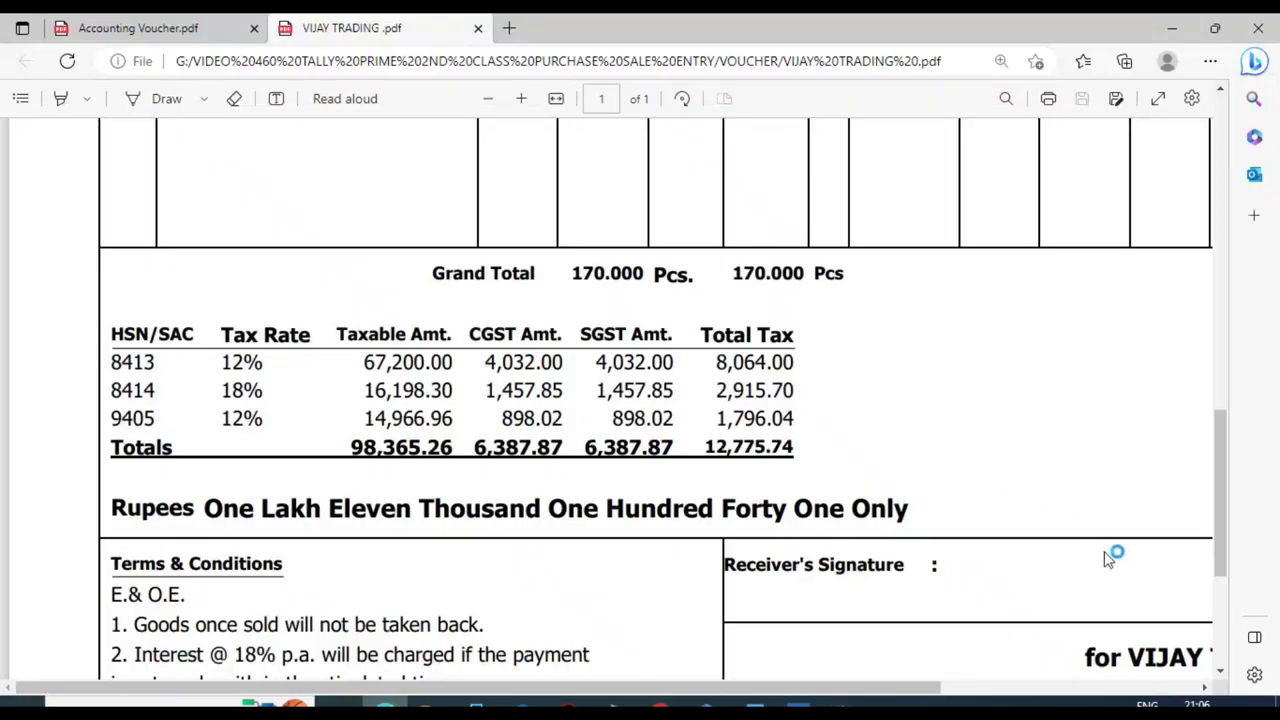
pyautogui.scroll(-3, 1108, 557)
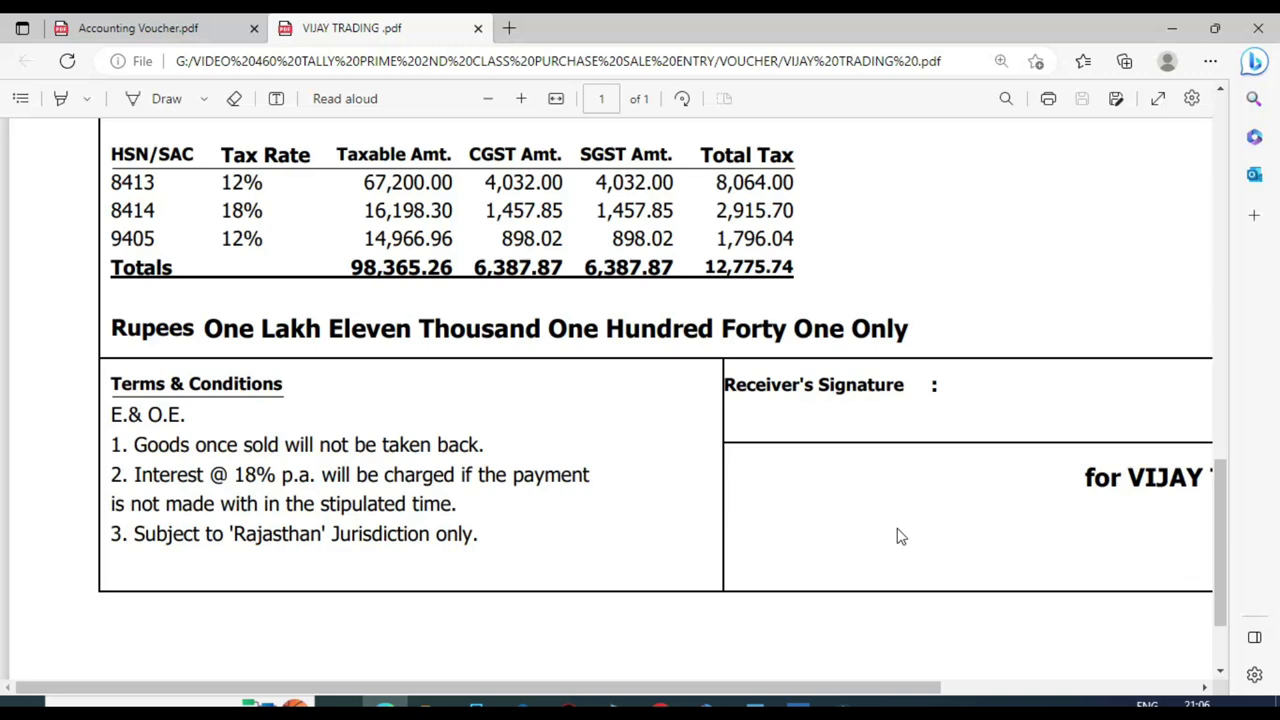
pyautogui.click(487, 98)
pyautogui.click(487, 98)
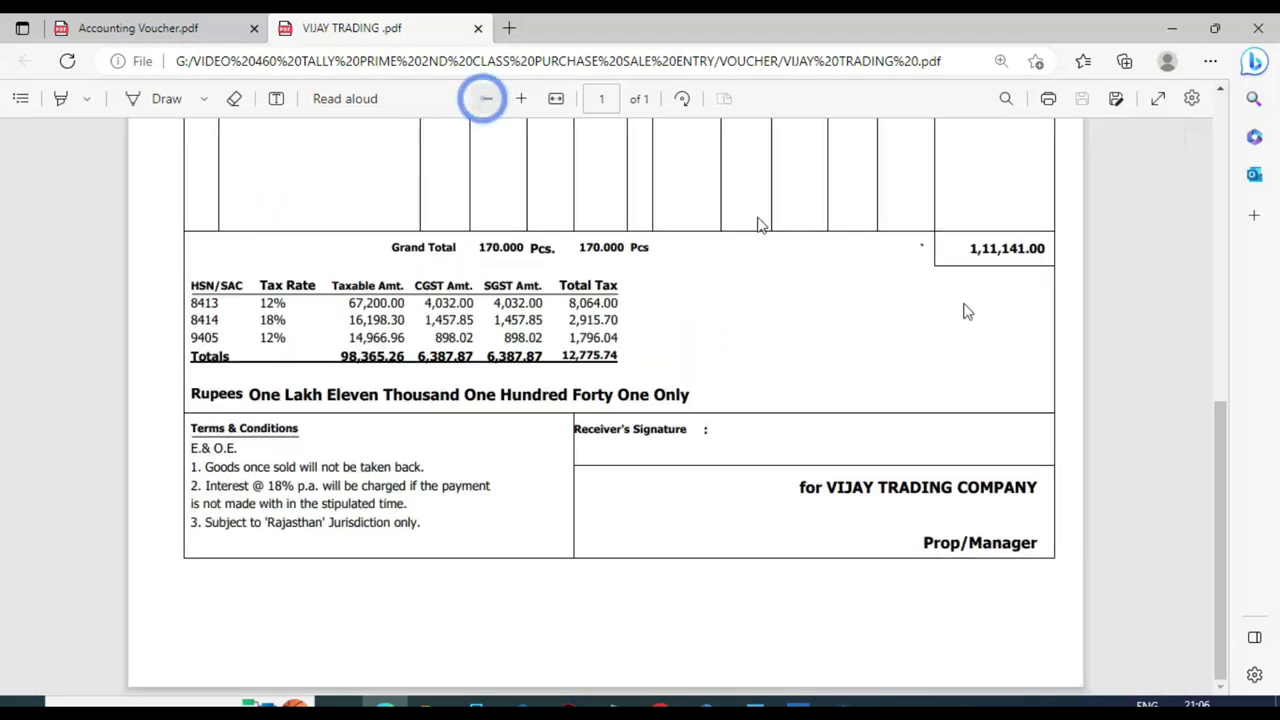
pyautogui.scroll(1, 1035, 268)
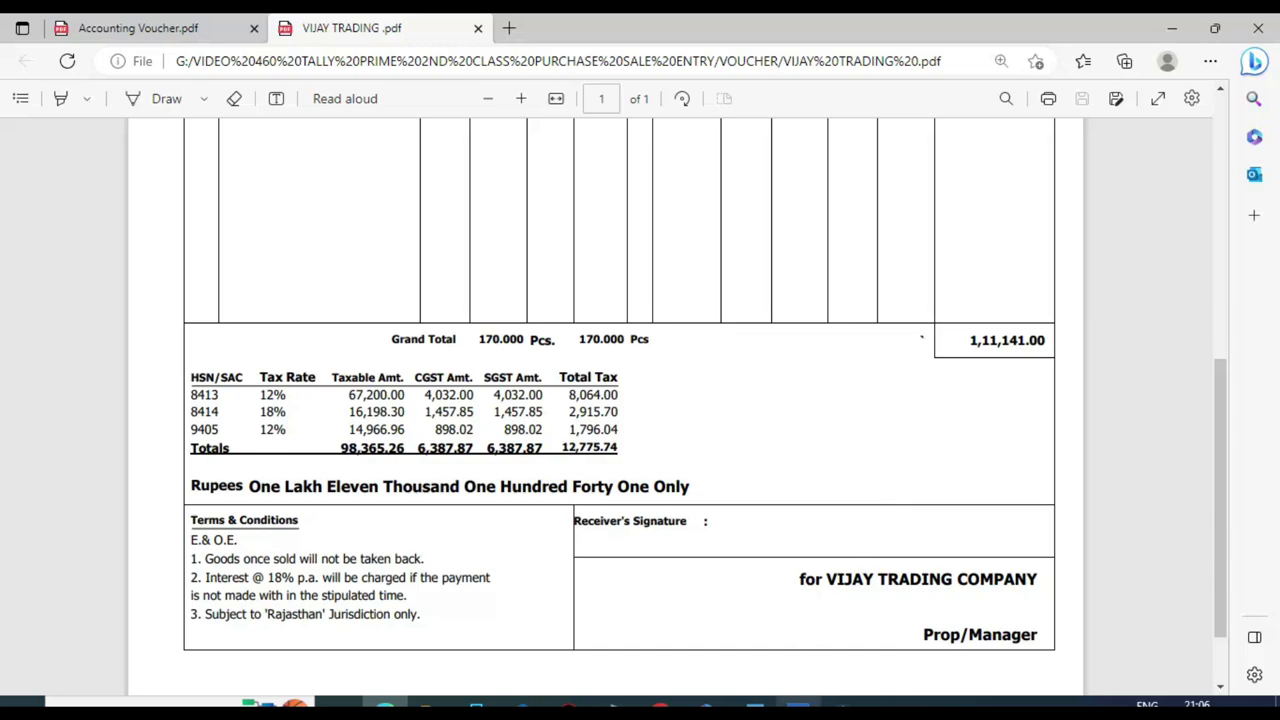
pyautogui.hotkey('alt', 'Tab')
pyautogui.press('Escape')
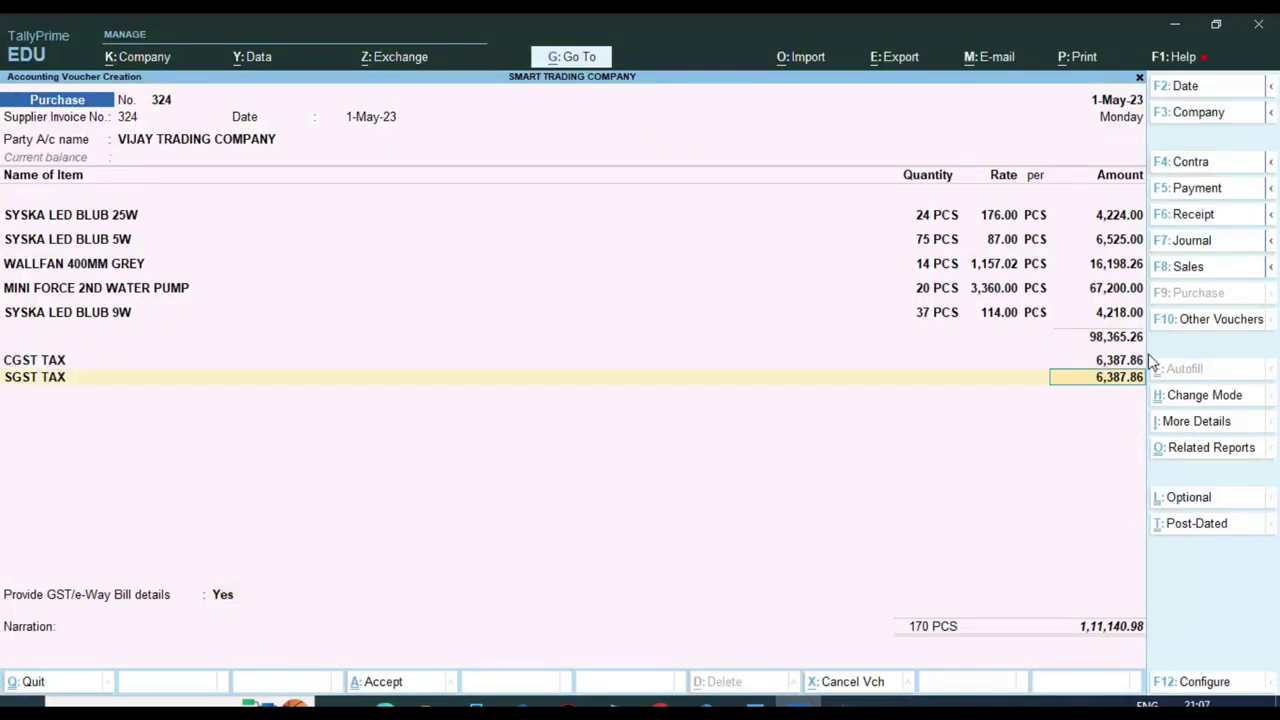
# Start a new ledger from the line below SGST TAX, name it ROUNDED OFF/ ON, and place it under Indirect Expenses
pyautogui.press('Return')
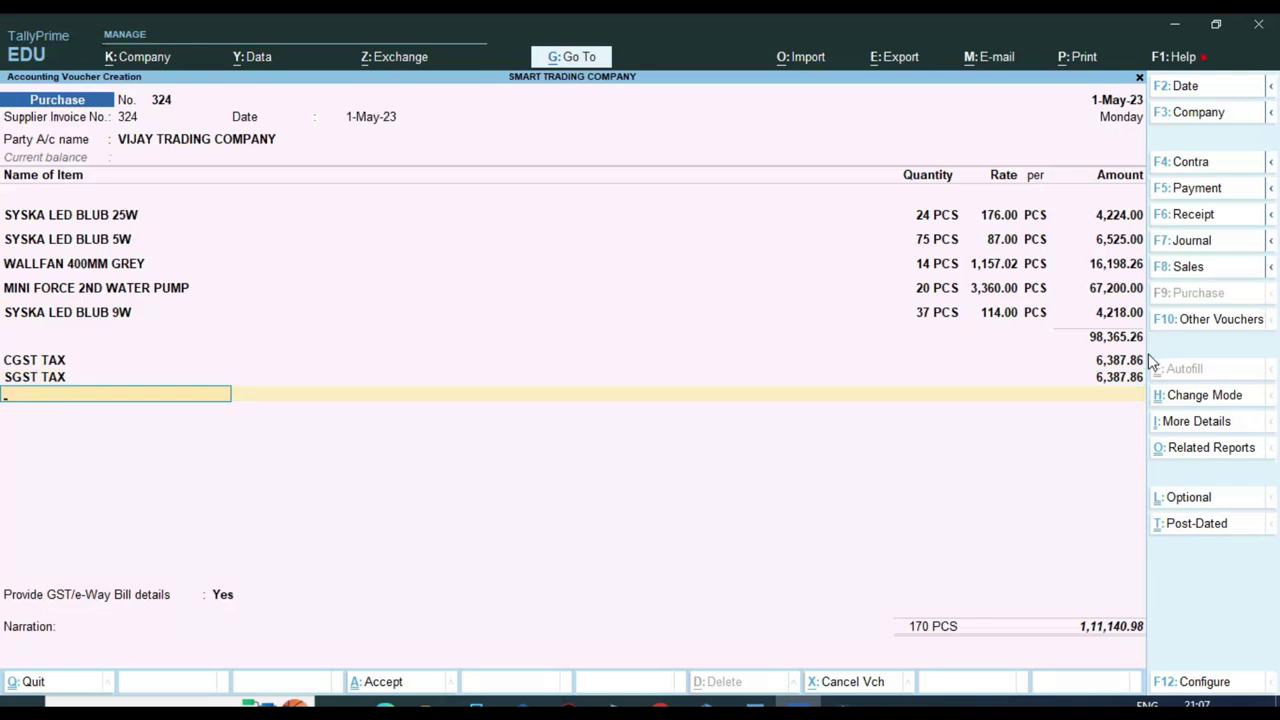
pyautogui.hotkey('alt', 'c')
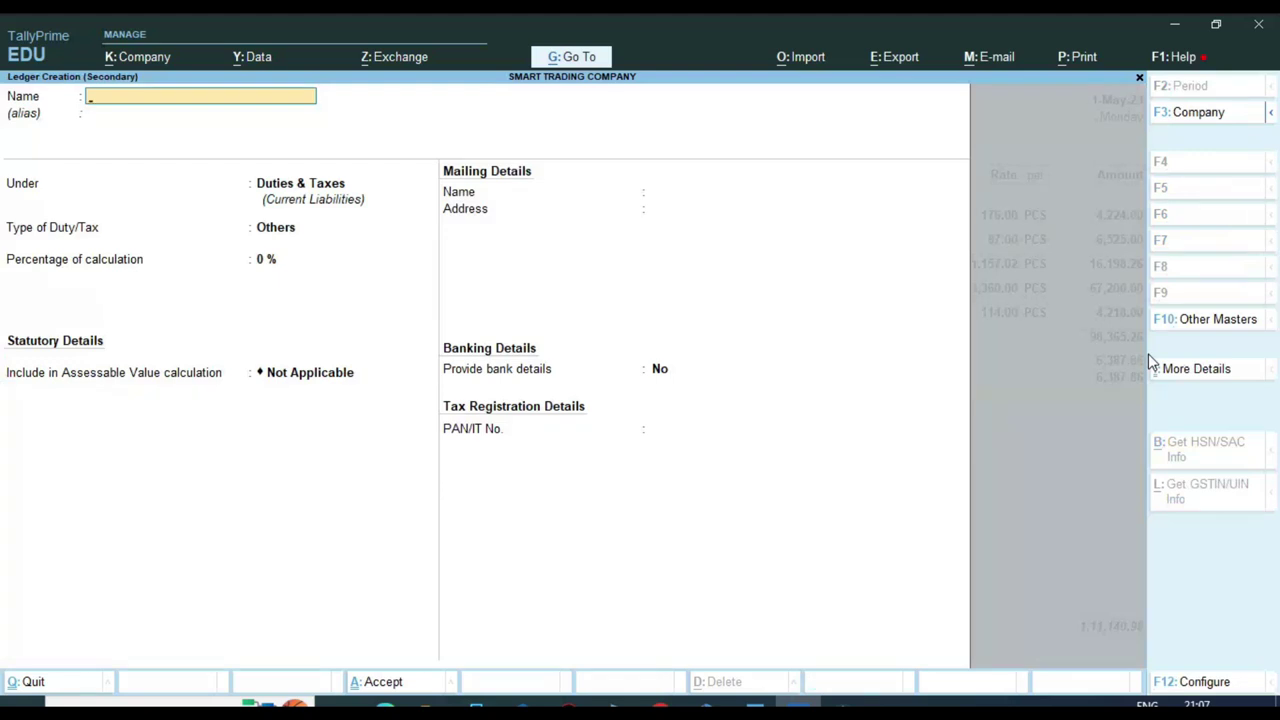
pyautogui.write('ROUNDED OFF/ ON')
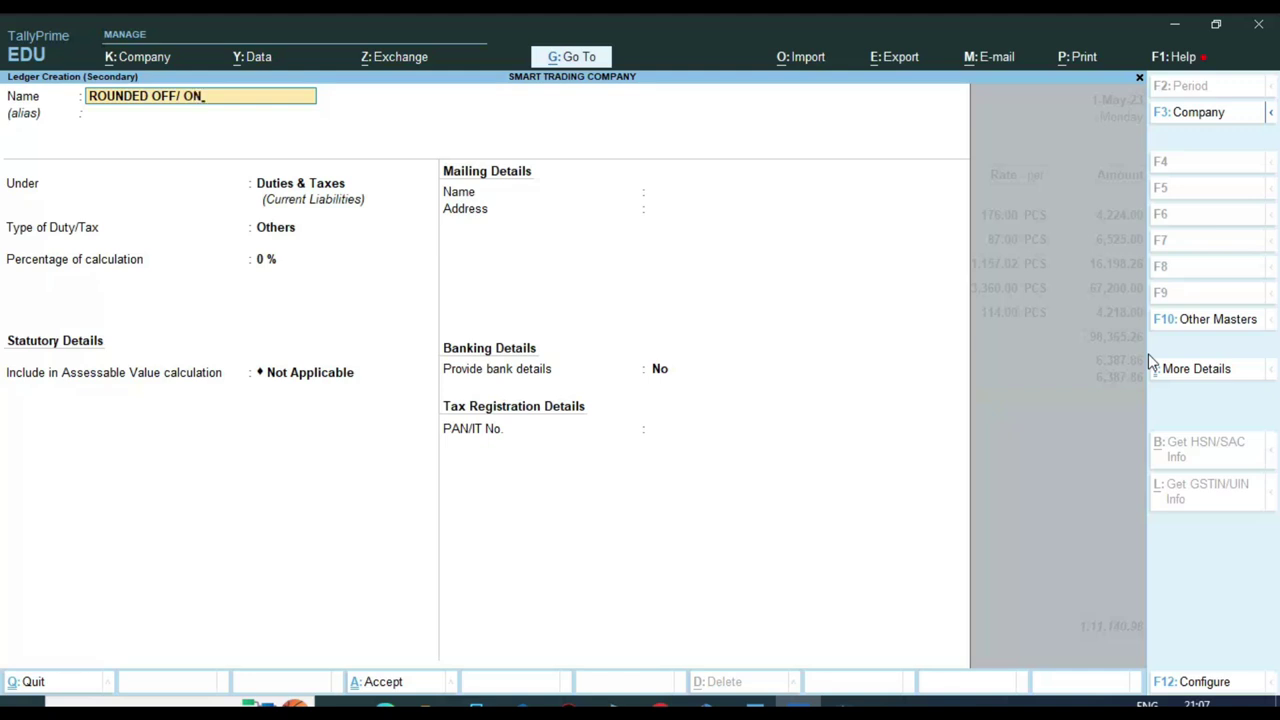
pyautogui.press('Return')
pyautogui.press('Return')
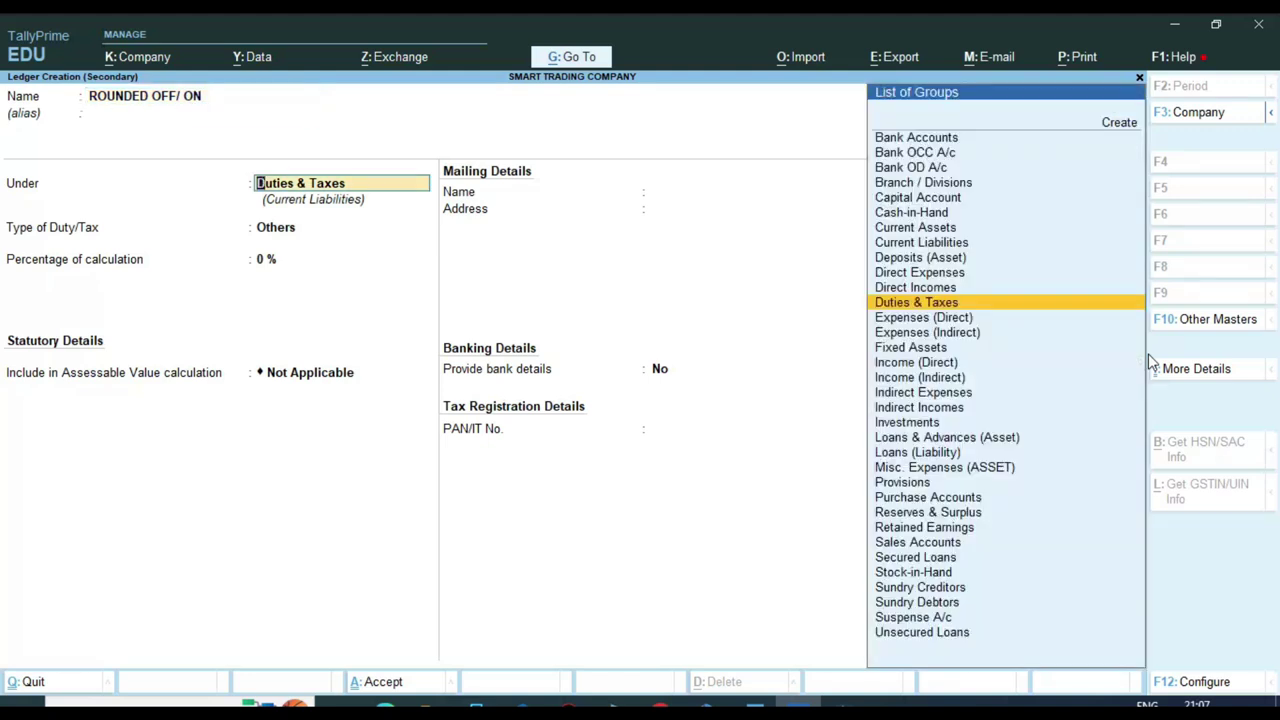
pyautogui.write('IND')
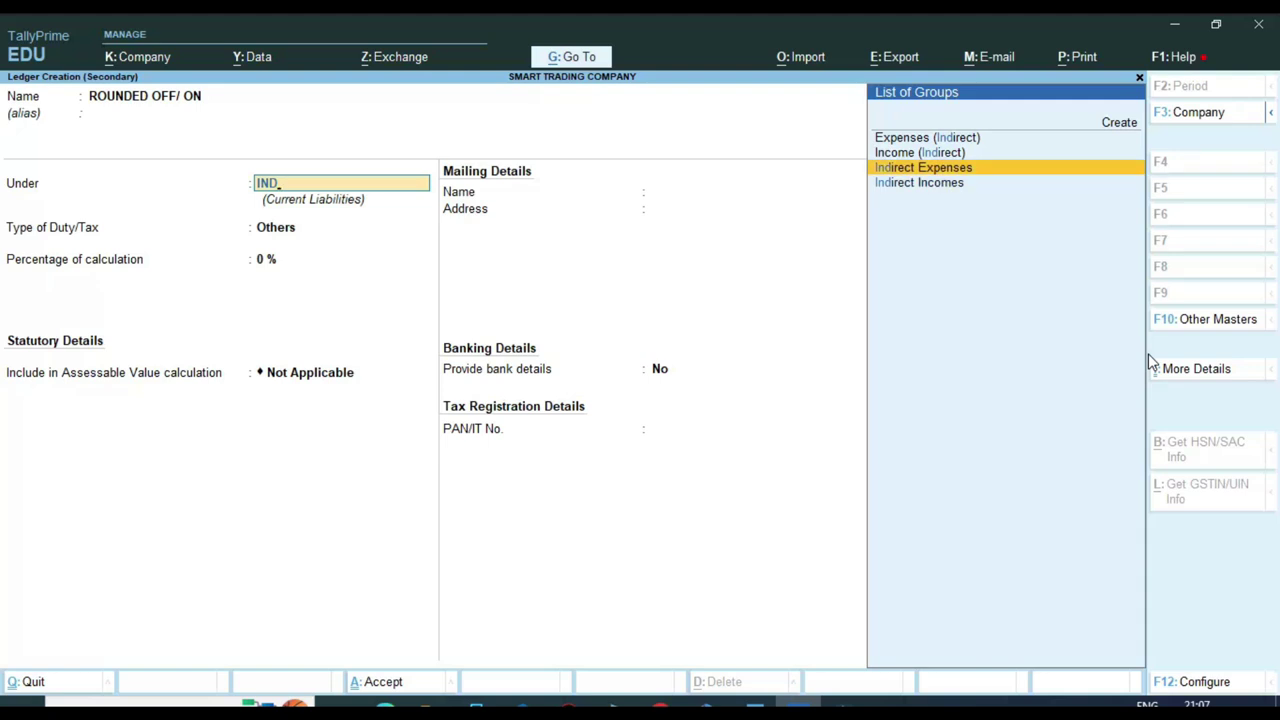
pyautogui.press('Return')
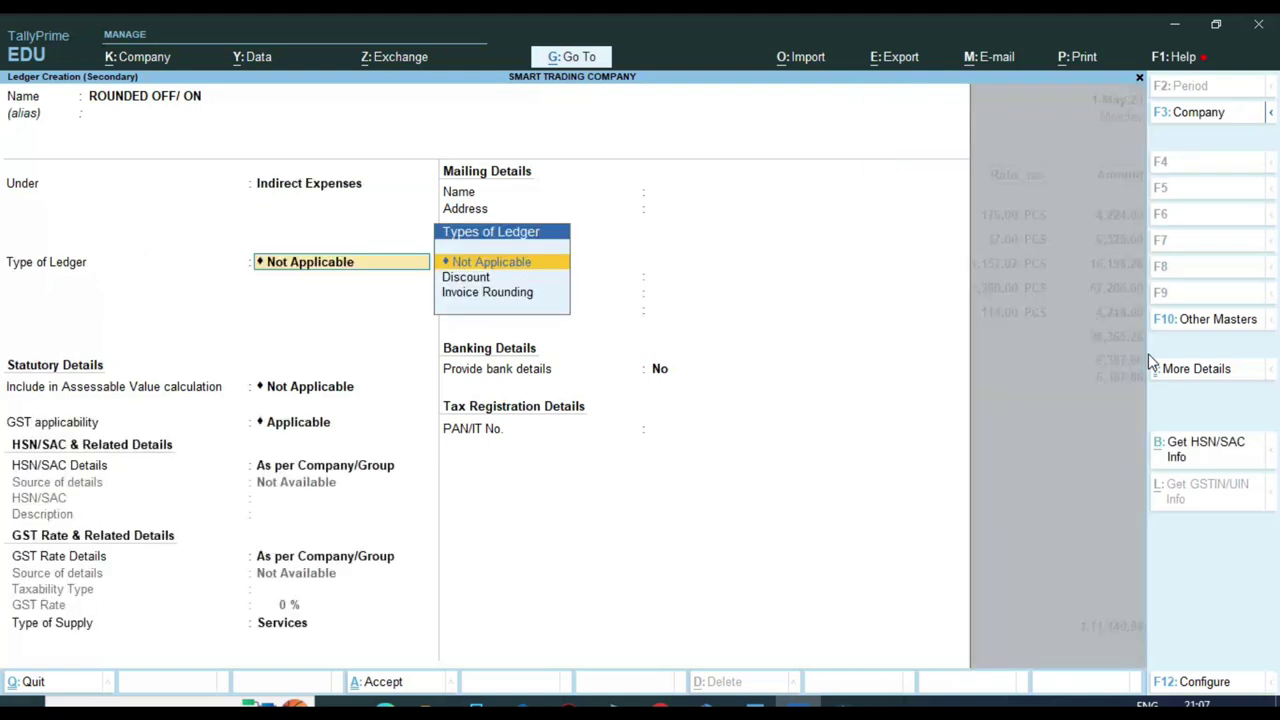
# Keep the ledger type Not Applicable, set GST applicability to Not Applicable, and save ROUNDED OFF/ ON into the voucher
pyautogui.press('Return')
pyautogui.press('Return')
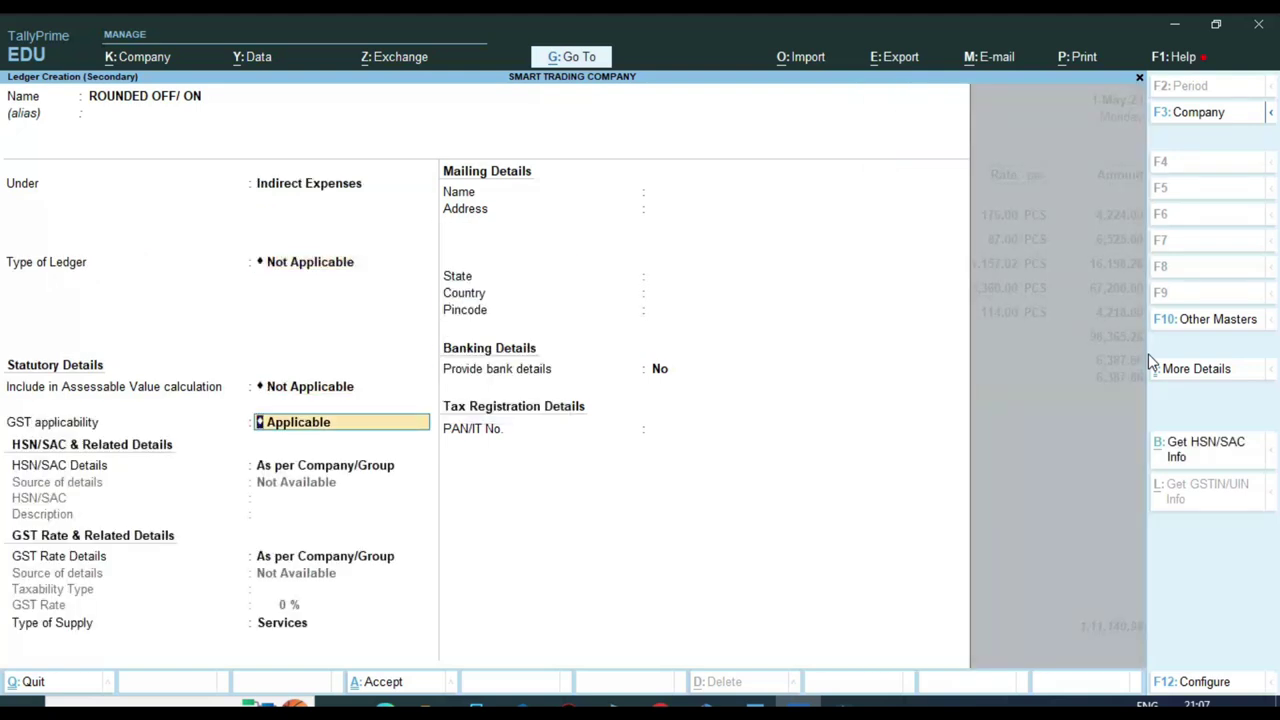
pyautogui.press('Down')
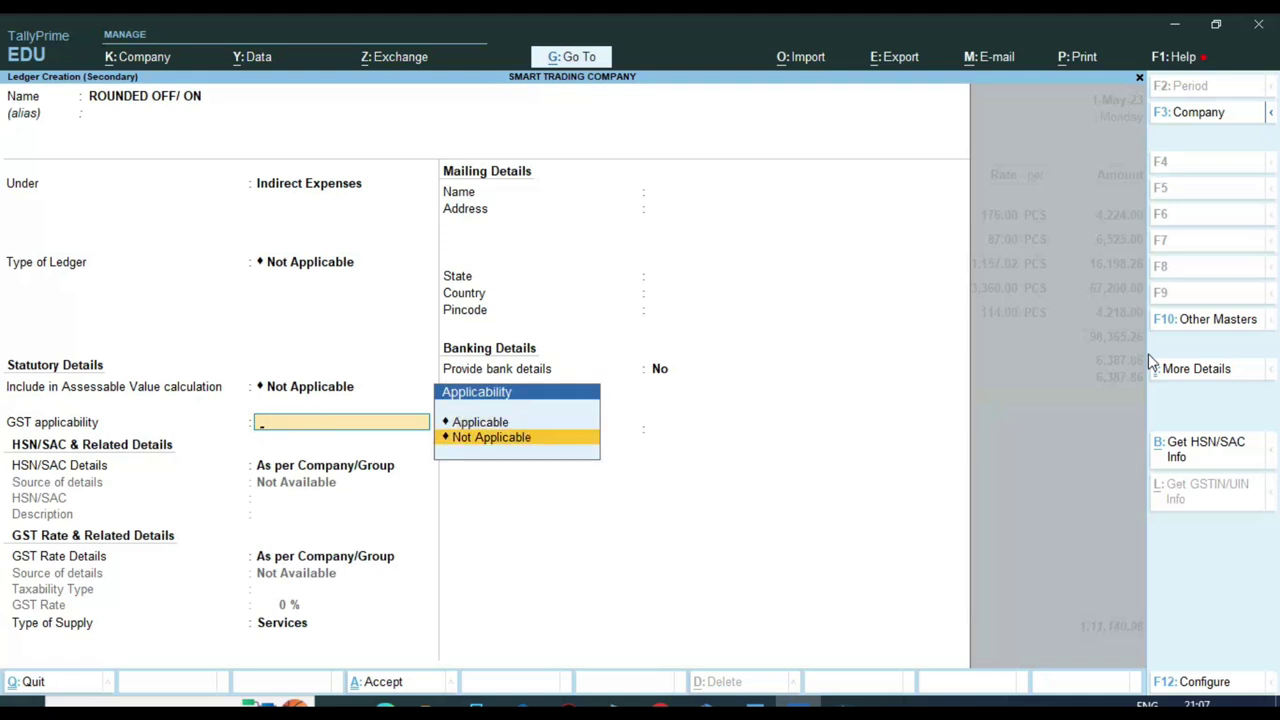
pyautogui.press('Return')
pyautogui.press('Return')
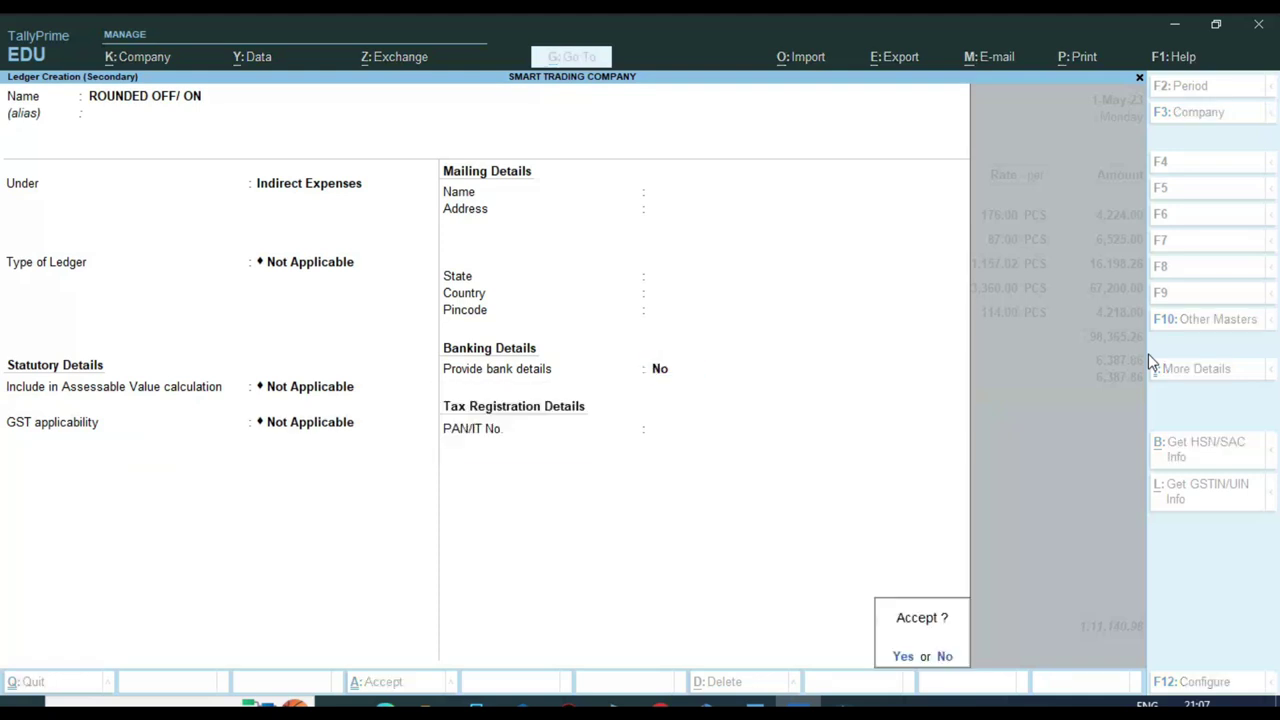
pyautogui.press('Return')
pyautogui.press('Return')
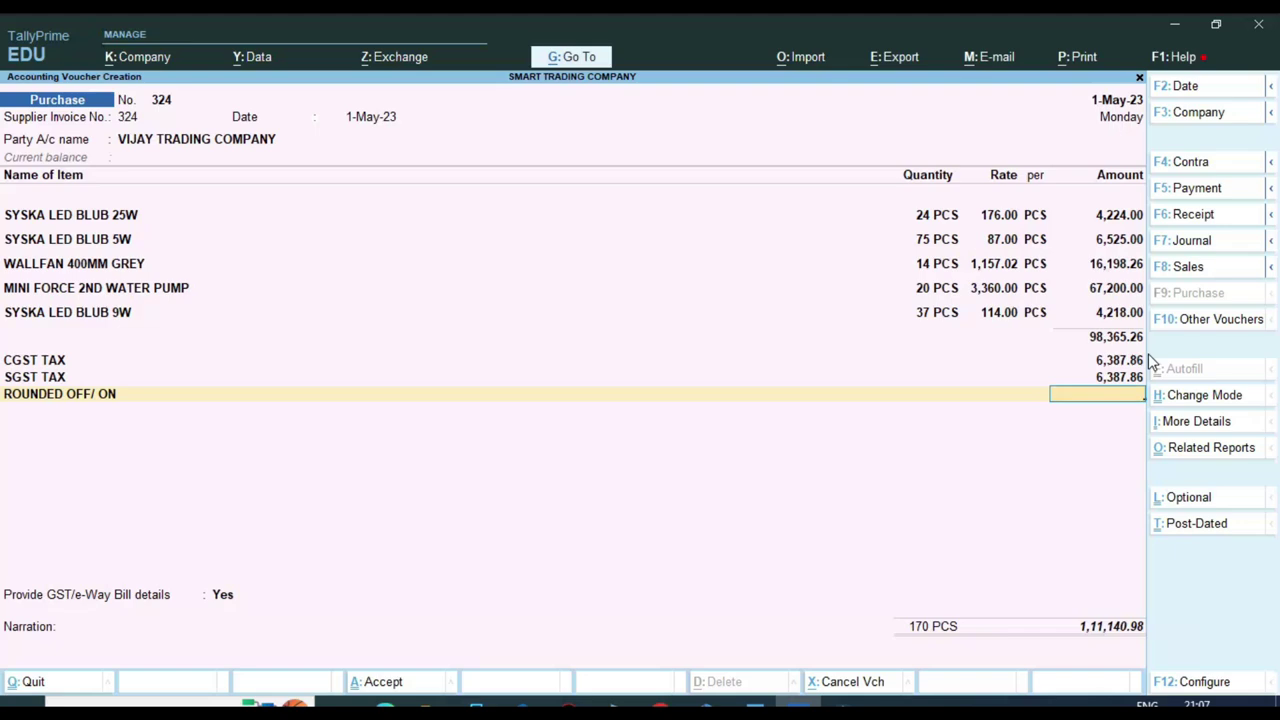
# Enter 0.02 as the ROUNDED OFF/ ON amount and check the voucher's grand total
pyautogui.write('.02')
pyautogui.press('Return')
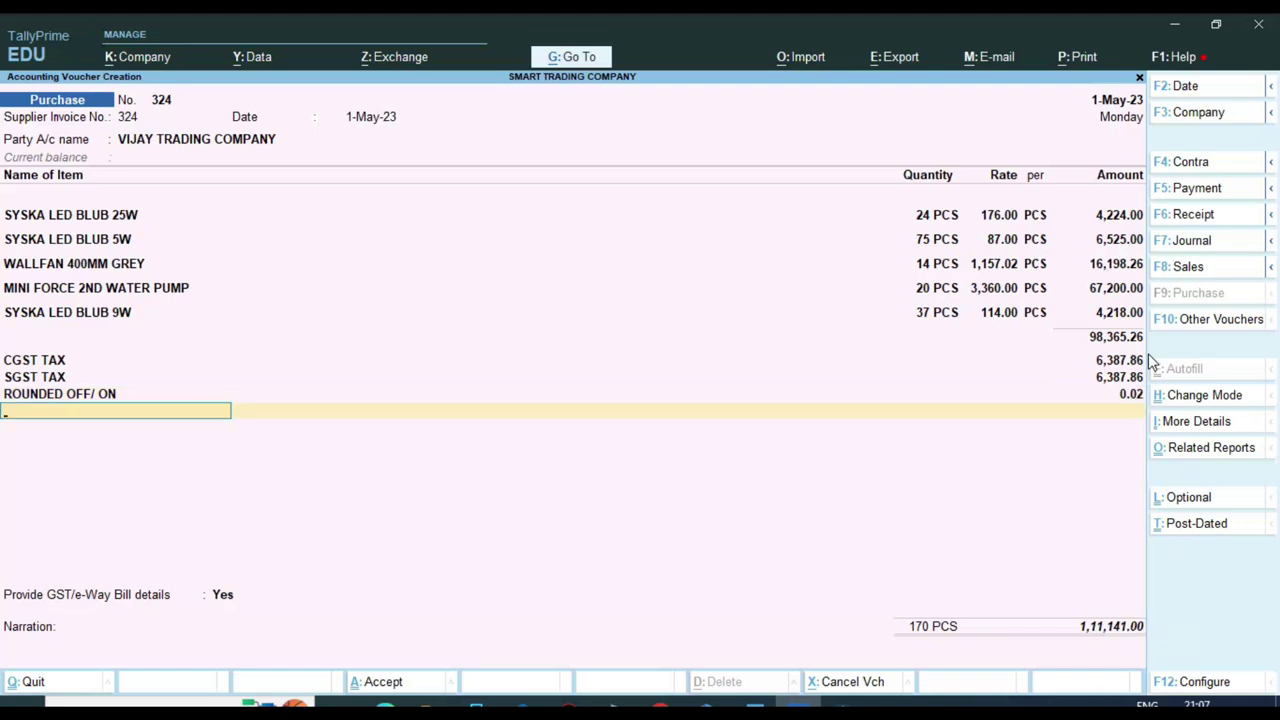
pyautogui.press('ctrl')
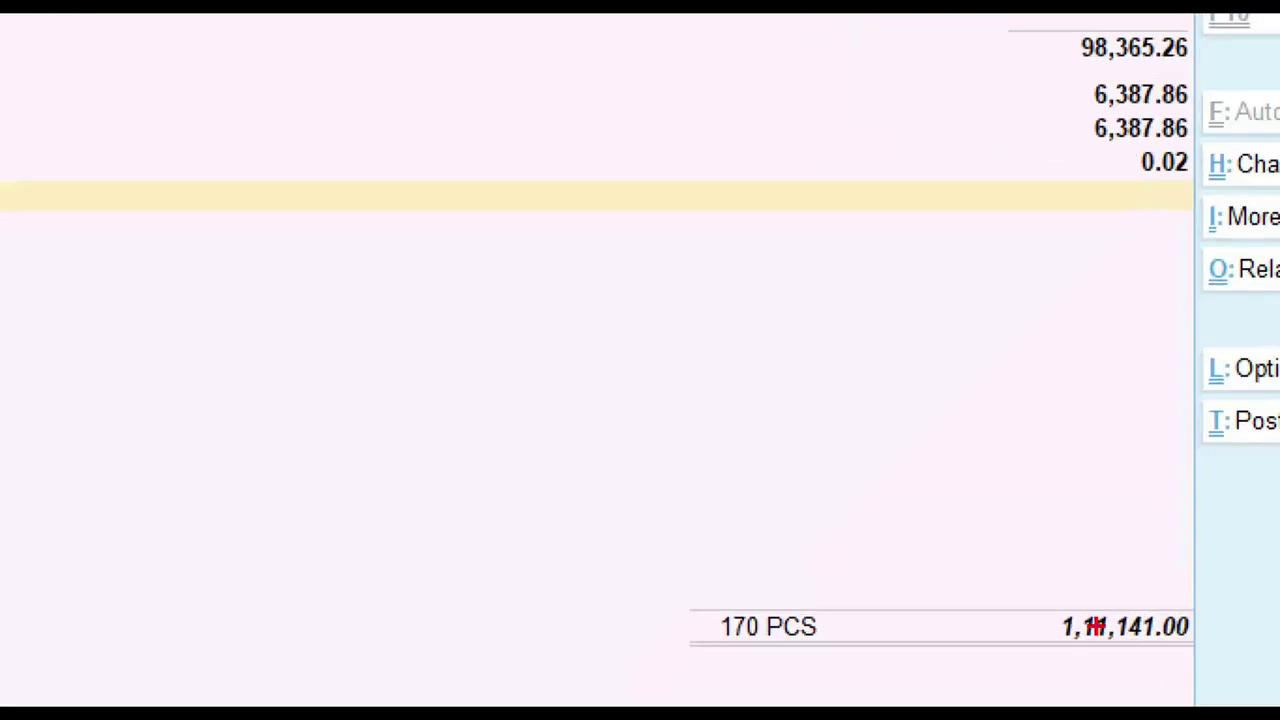
pyautogui.moveTo(1018, 588)
pyautogui.mouseDown()
pyautogui.moveTo(1094, 643)
pyautogui.moveTo(1218, 672)
pyautogui.mouseUp()
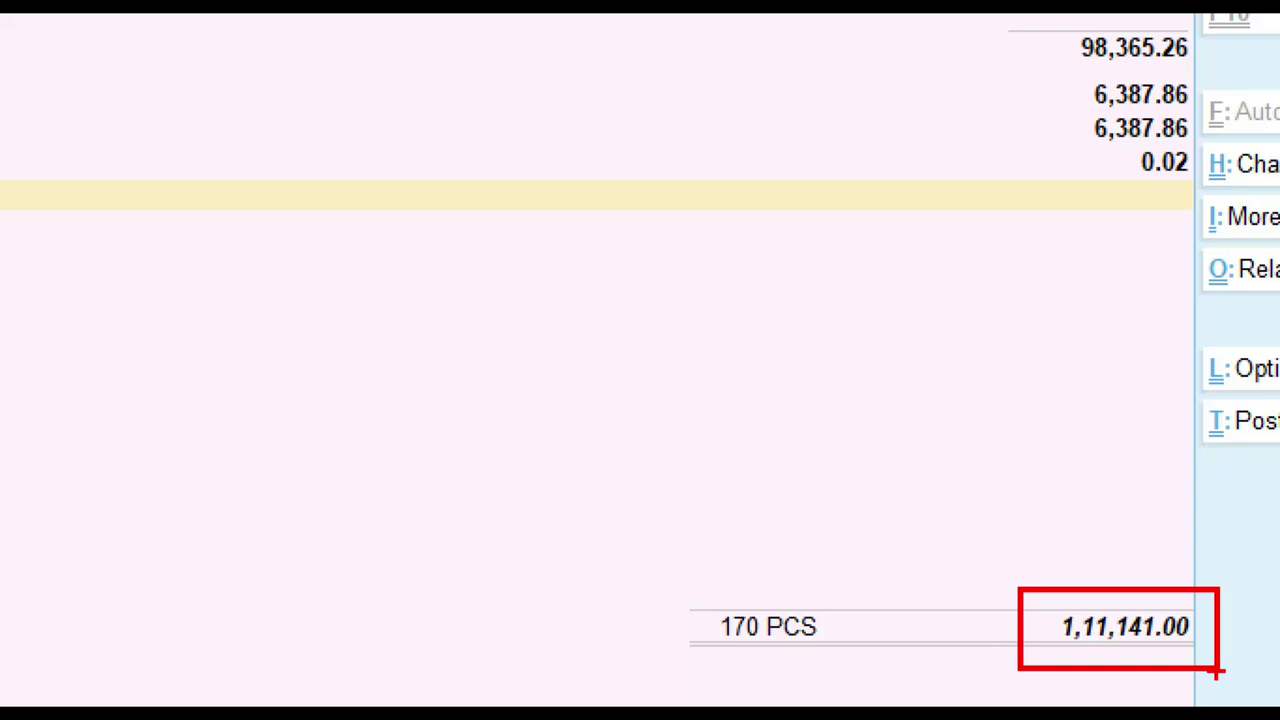
# Review the VIJAY TRADING PDF's buyer details, items and grand total against the purchase voucher and return to TallyPrime
pyautogui.press('Return')
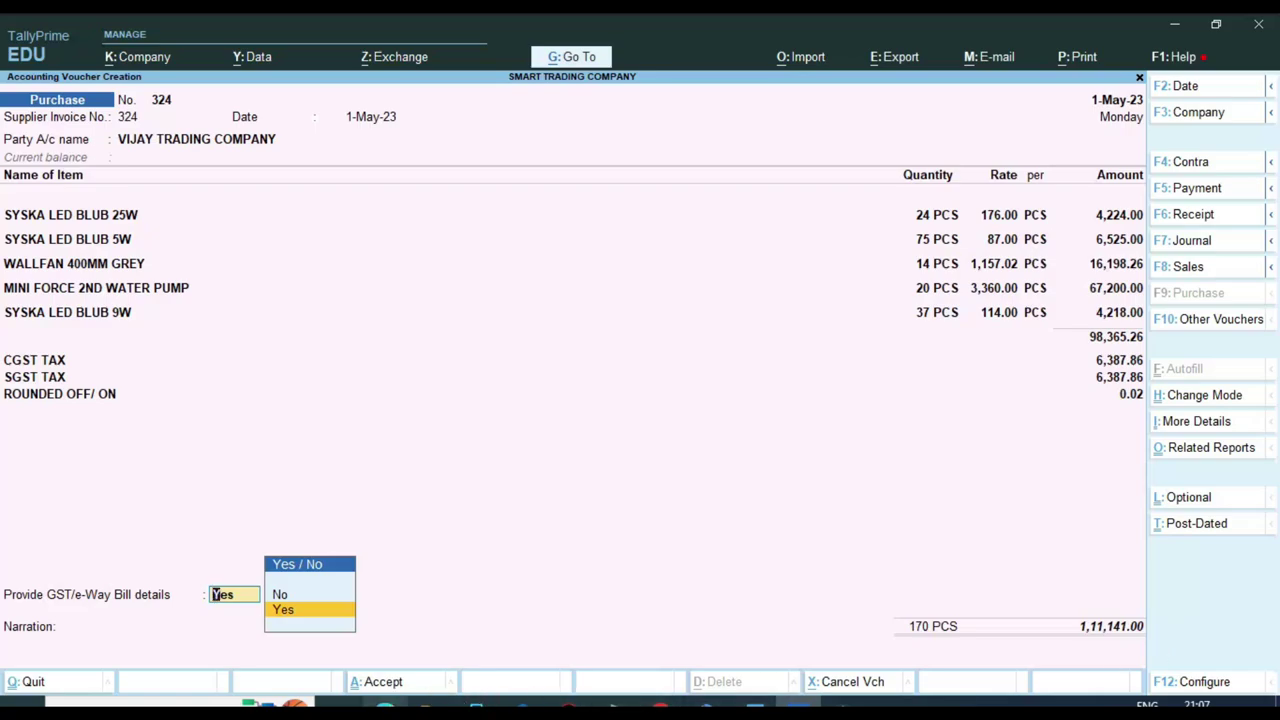
pyautogui.hotkey('alt', 'Tab')
pyautogui.scroll(10, 631, 412)
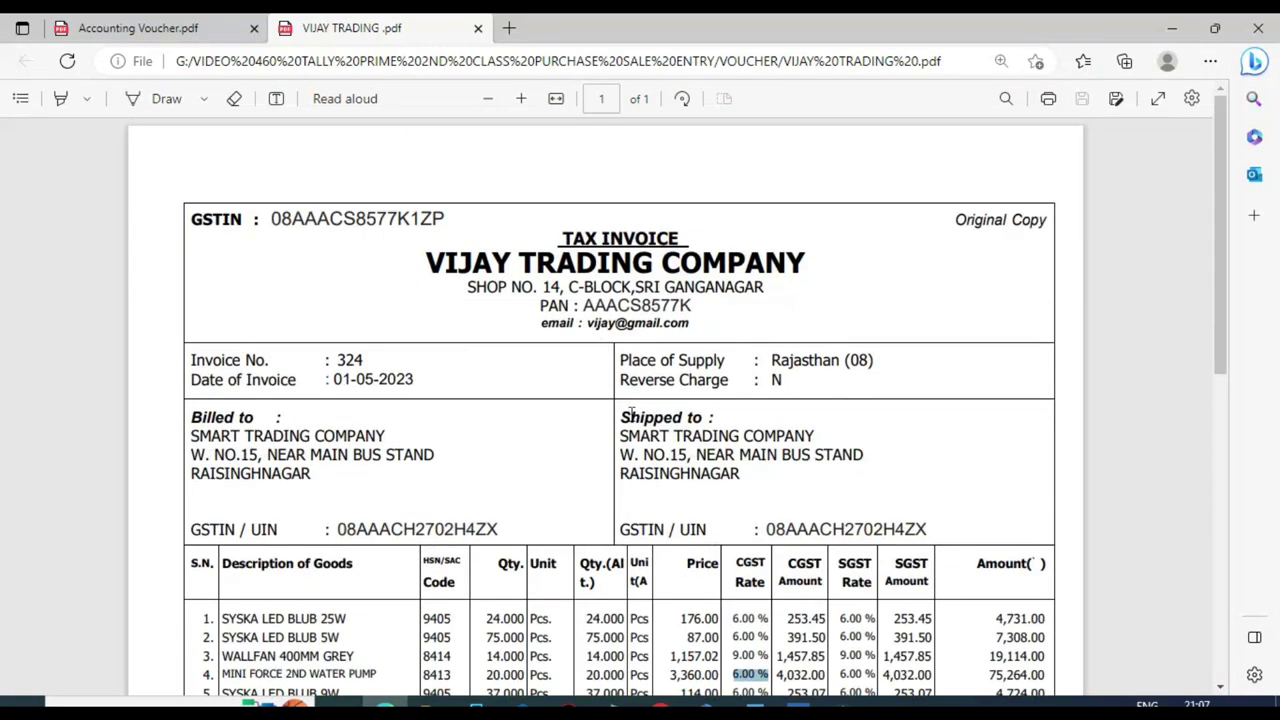
pyautogui.scroll(-3, 672, 412)
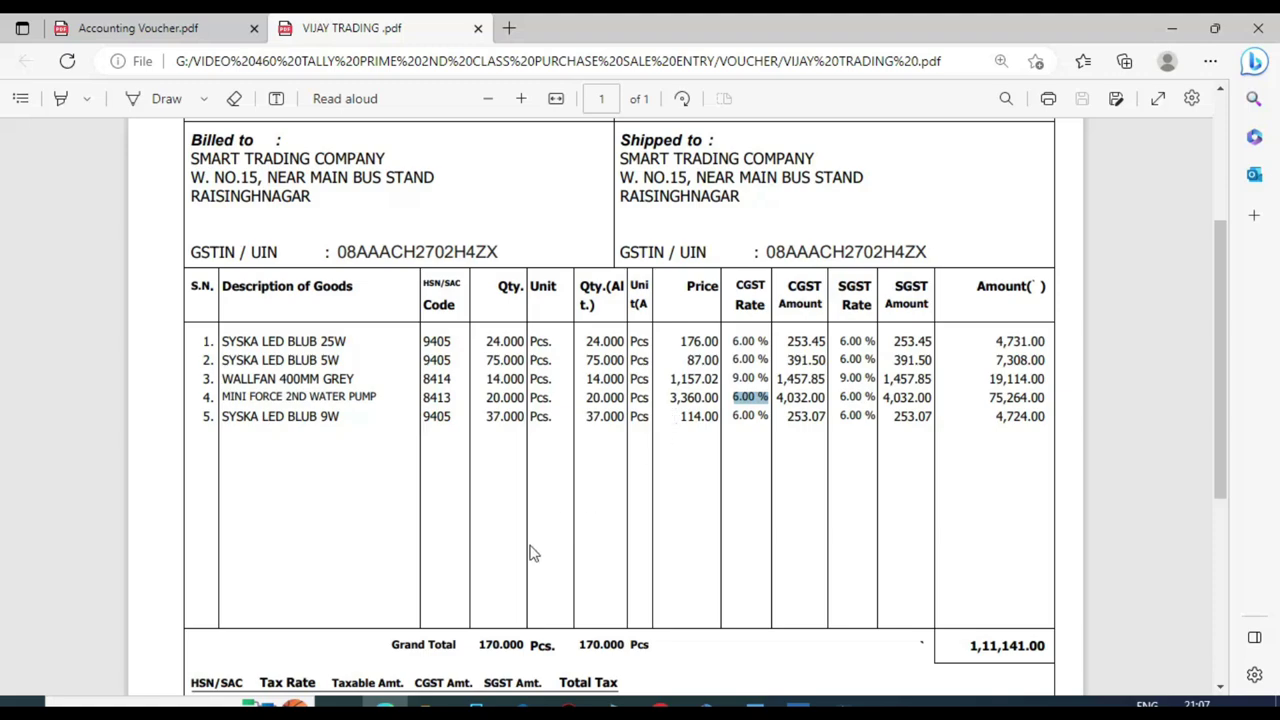
pyautogui.click(755, 708)
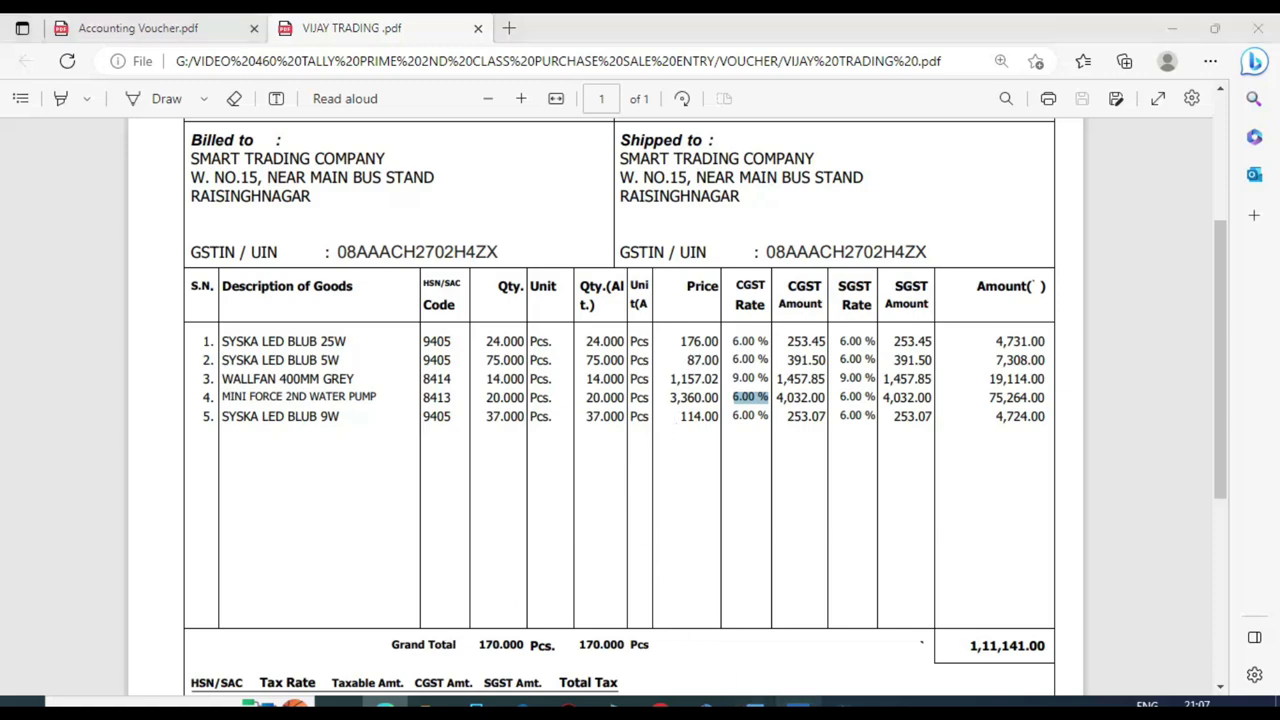
# Keep GST/e-Way Bill details set to Yes, accept the additional details without any entries, and leave the narration blank
pyautogui.press('Return')
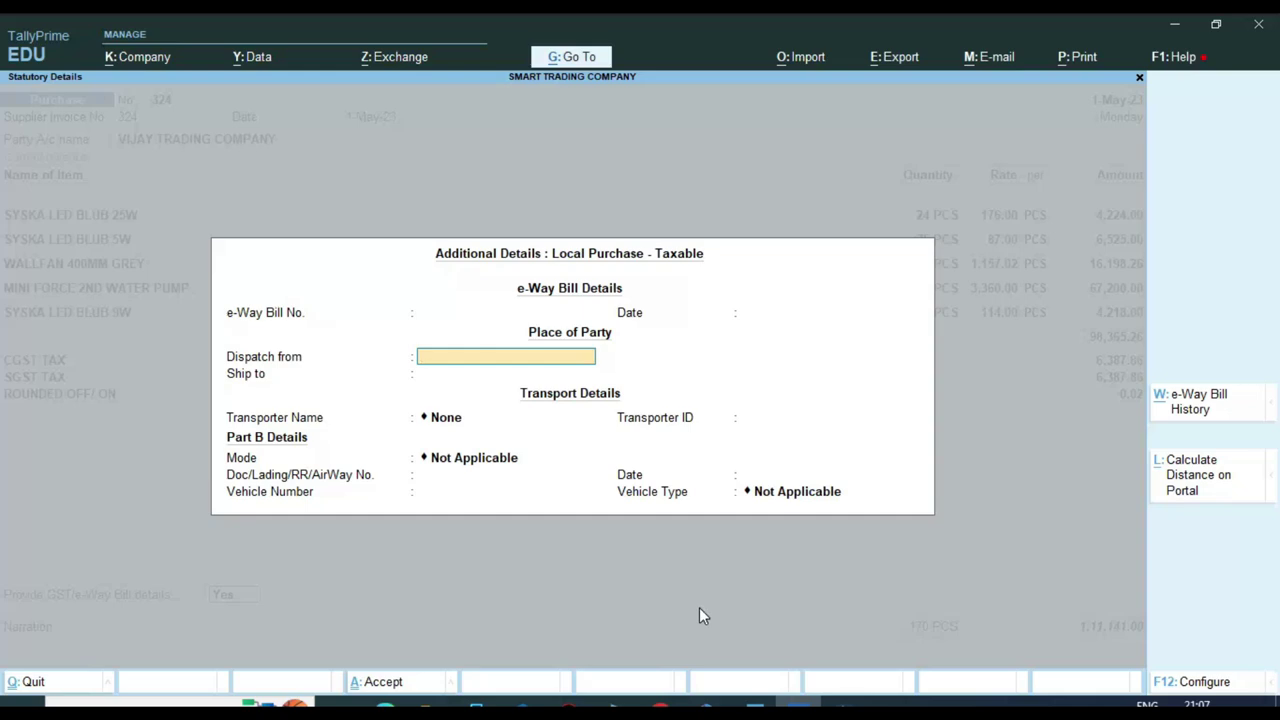
pyautogui.hotkey('ctrl', 'a')
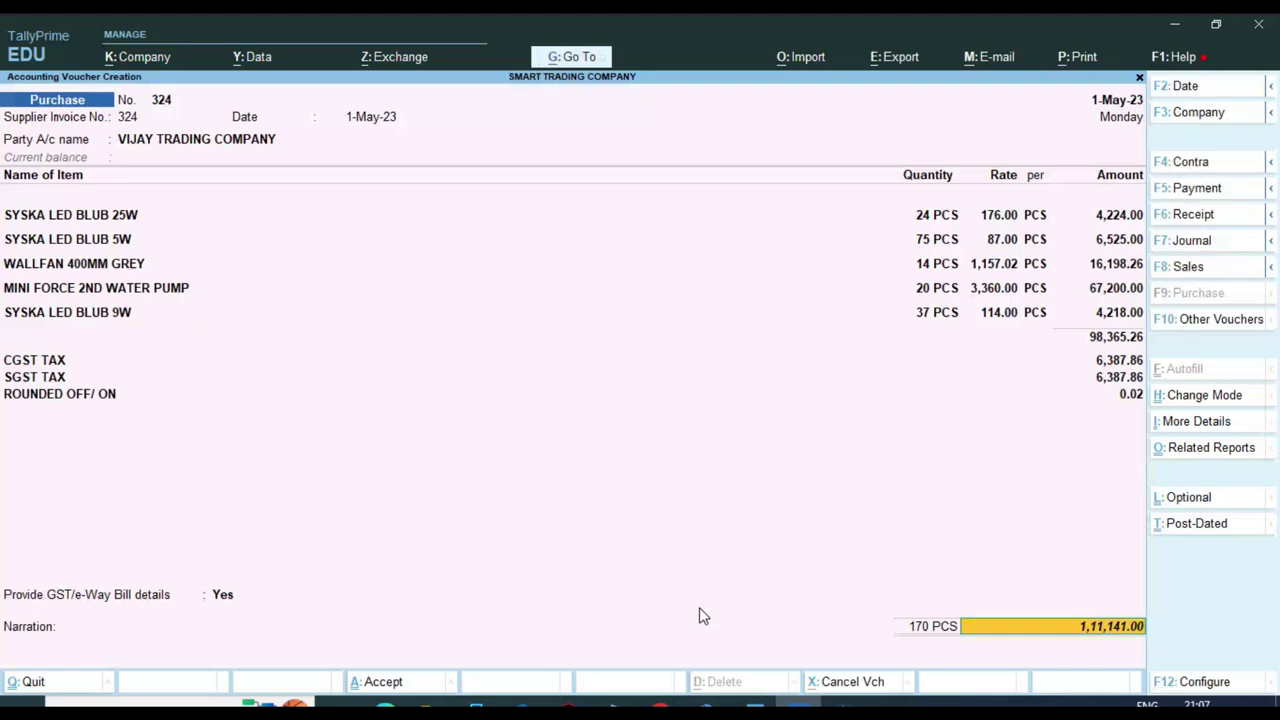
pyautogui.press('Return')
pyautogui.press('Return')
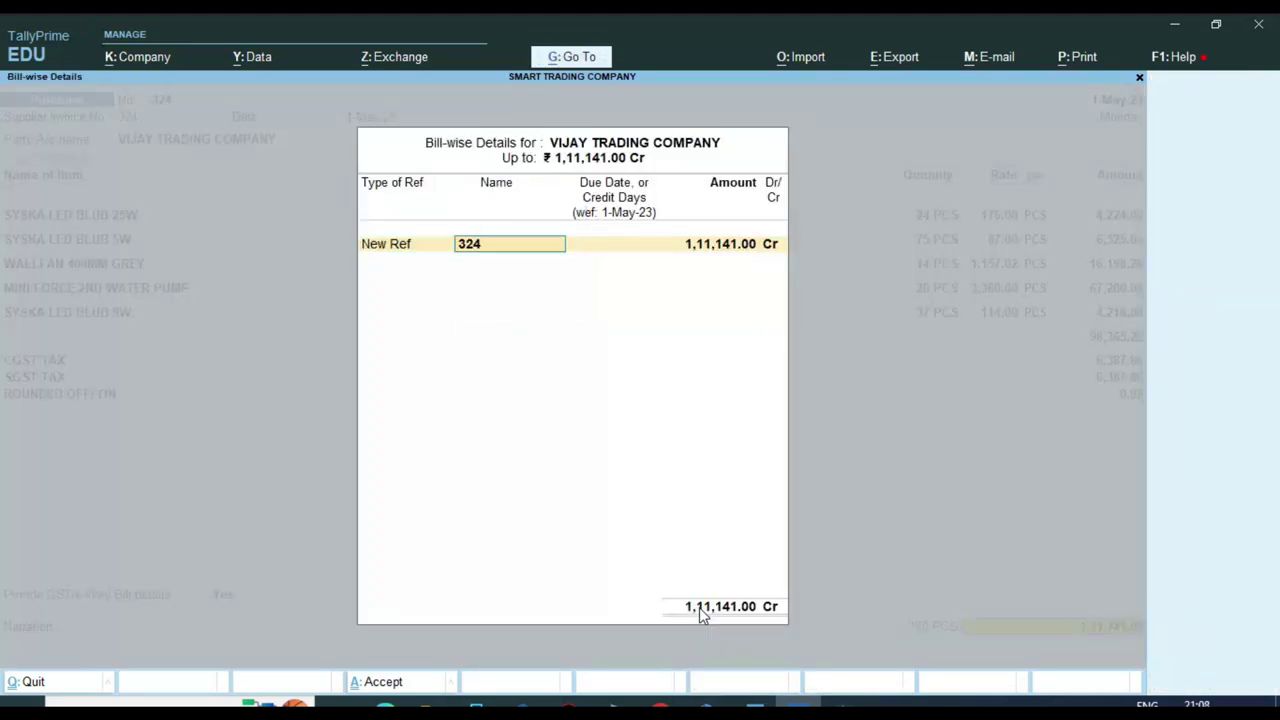
# Keep bill reference 324 as New Ref for the full 1,11,141.00 credit and save the purchase voucher
pyautogui.press('Return')
pyautogui.press('Return')
pyautogui.press('Return')
pyautogui.press('Return')
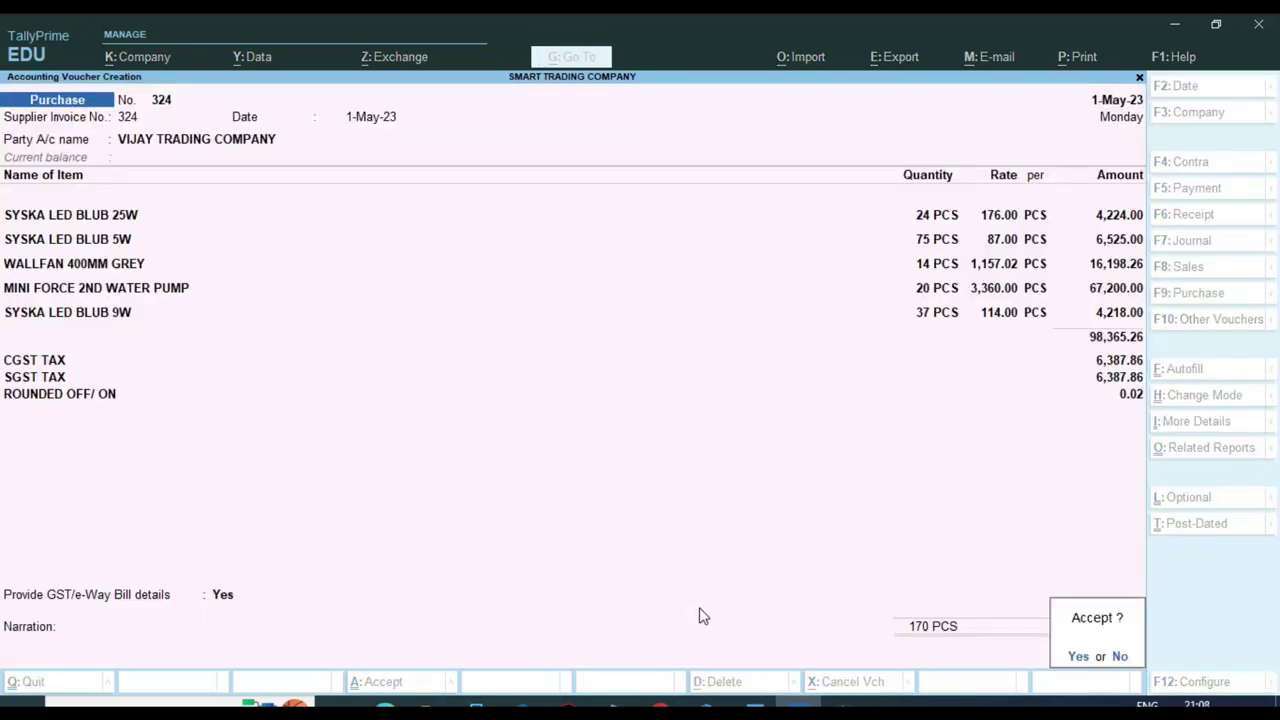
pyautogui.press('Return')
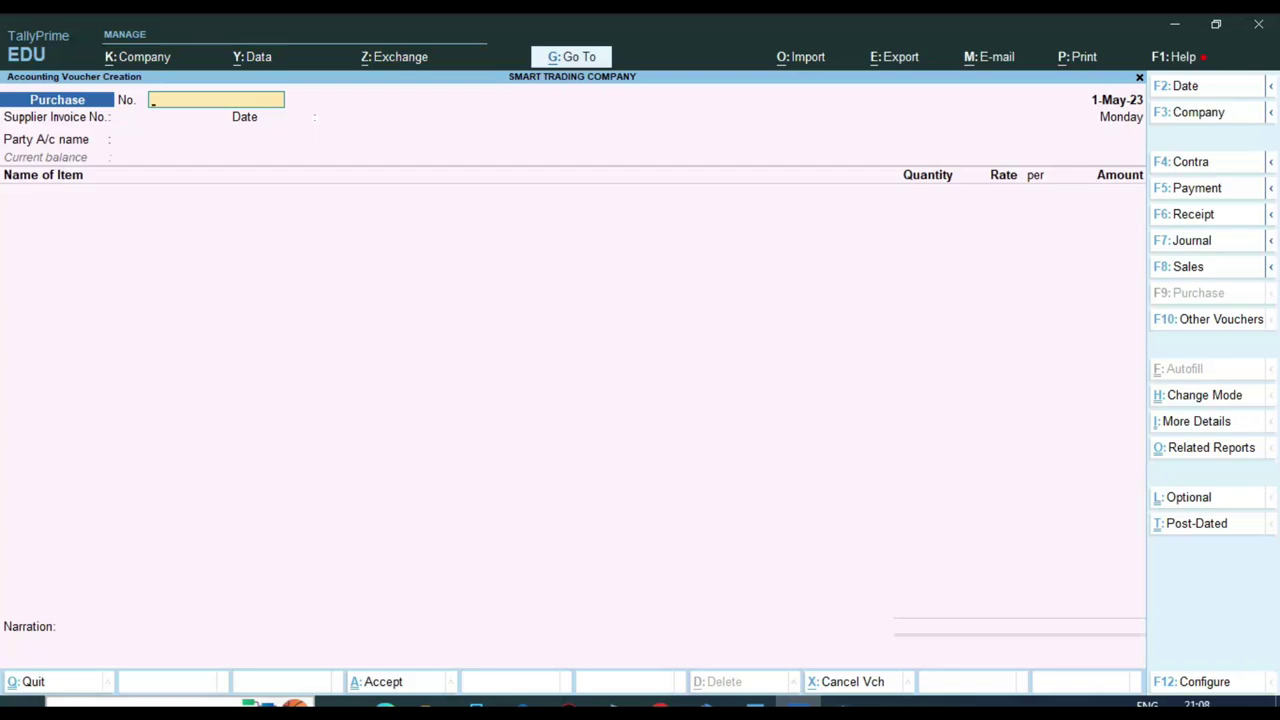
# View the SURESH TRADING COMPANY invoice in the Accounting Voucher PDF, return to TallyPrime, and change the voucher type to Sales
pyautogui.click(385, 706)
pyautogui.click(151, 28)
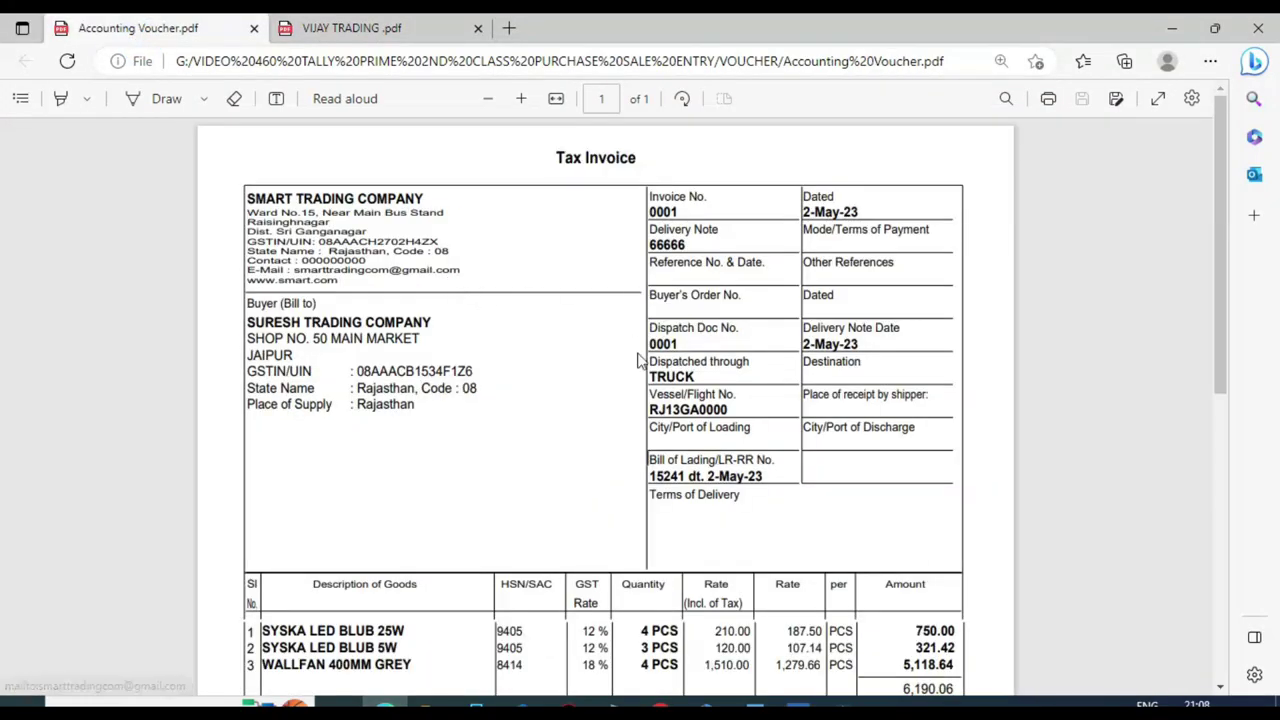
pyautogui.click(797, 706)
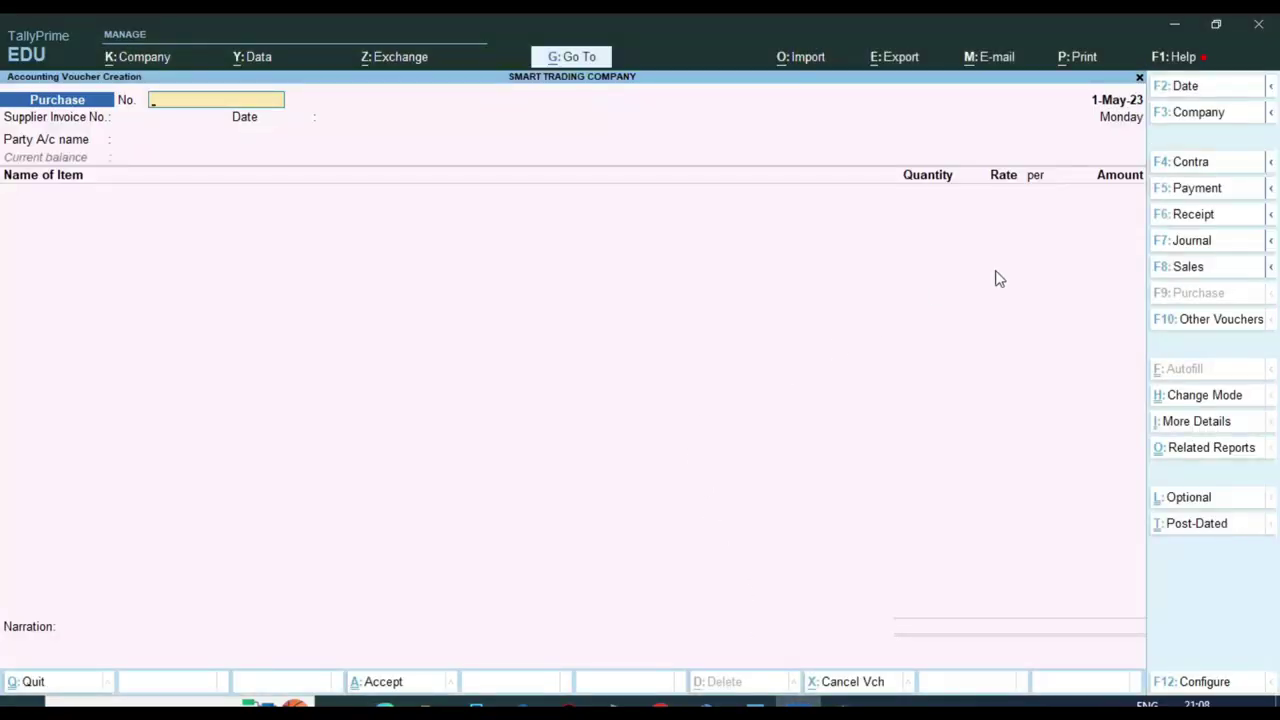
pyautogui.click(1200, 268)
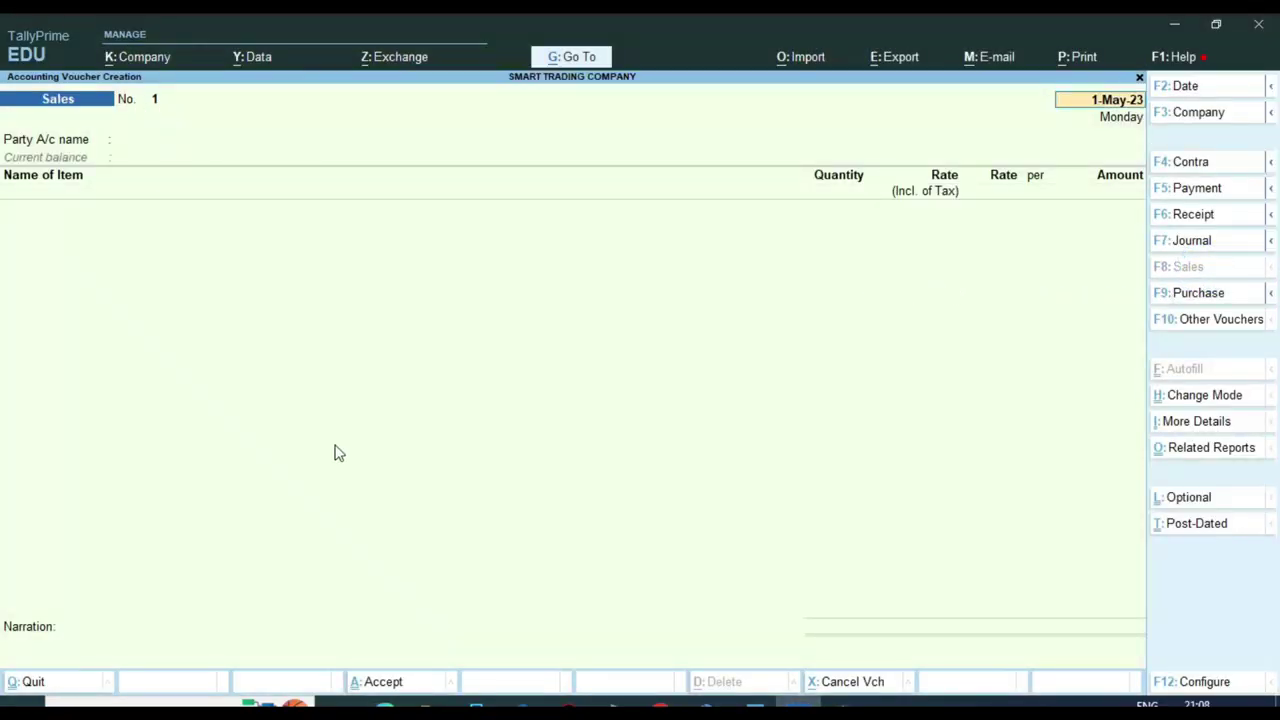
# Enlarge the Accounting Voucher PDF to check its invoice number, try to edit the Sales voucher number in TallyPrime, and leave the voucher
pyautogui.click(385, 706)
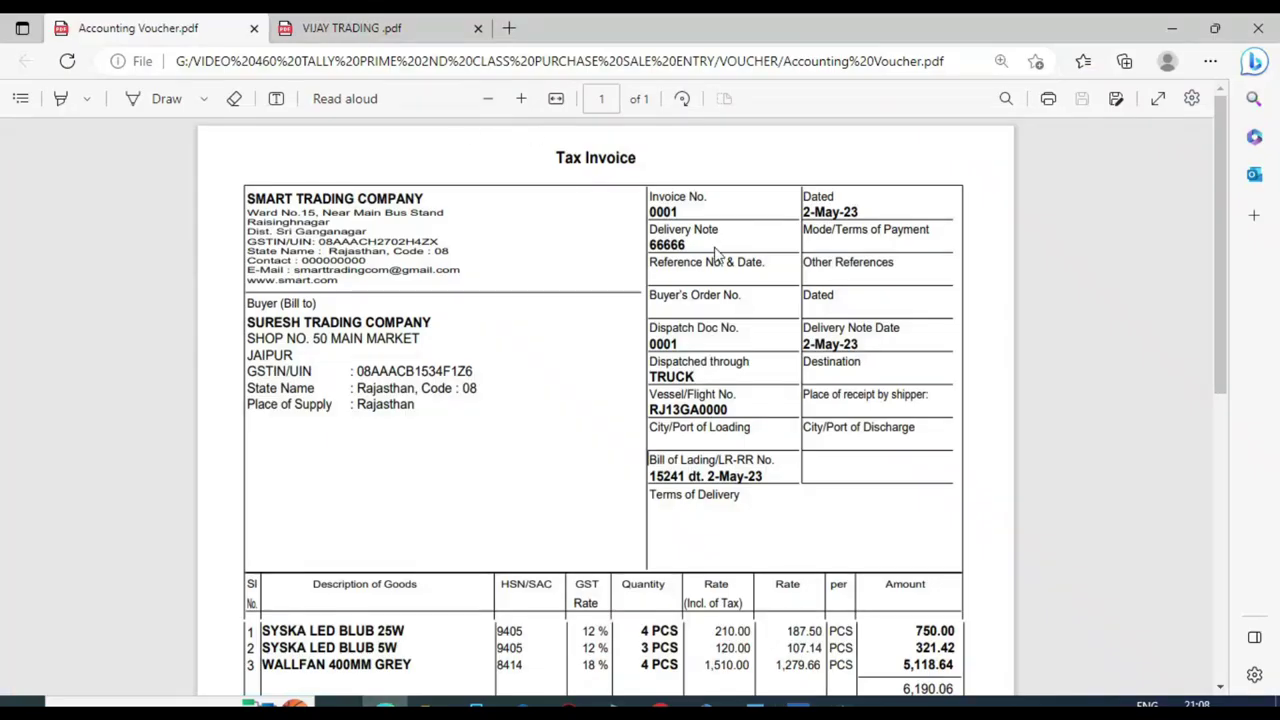
pyautogui.click(521, 98)
pyautogui.click(521, 98)
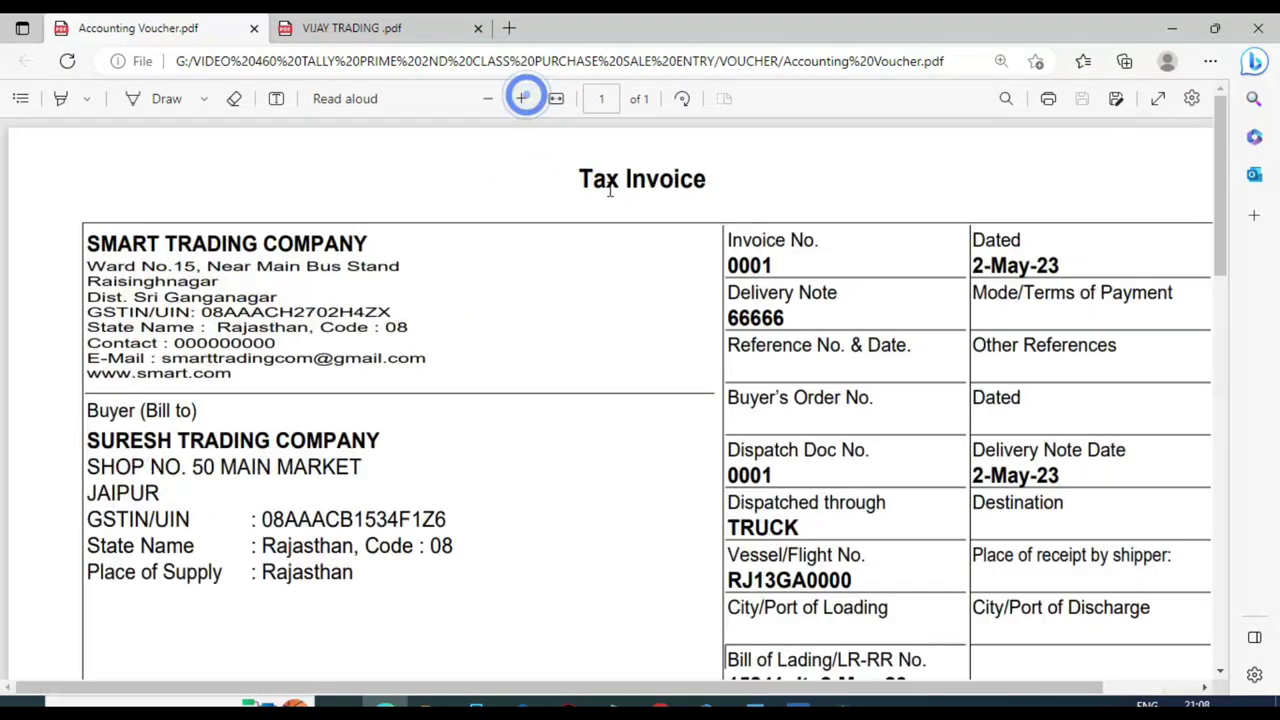
pyautogui.doubleClick(775, 265)
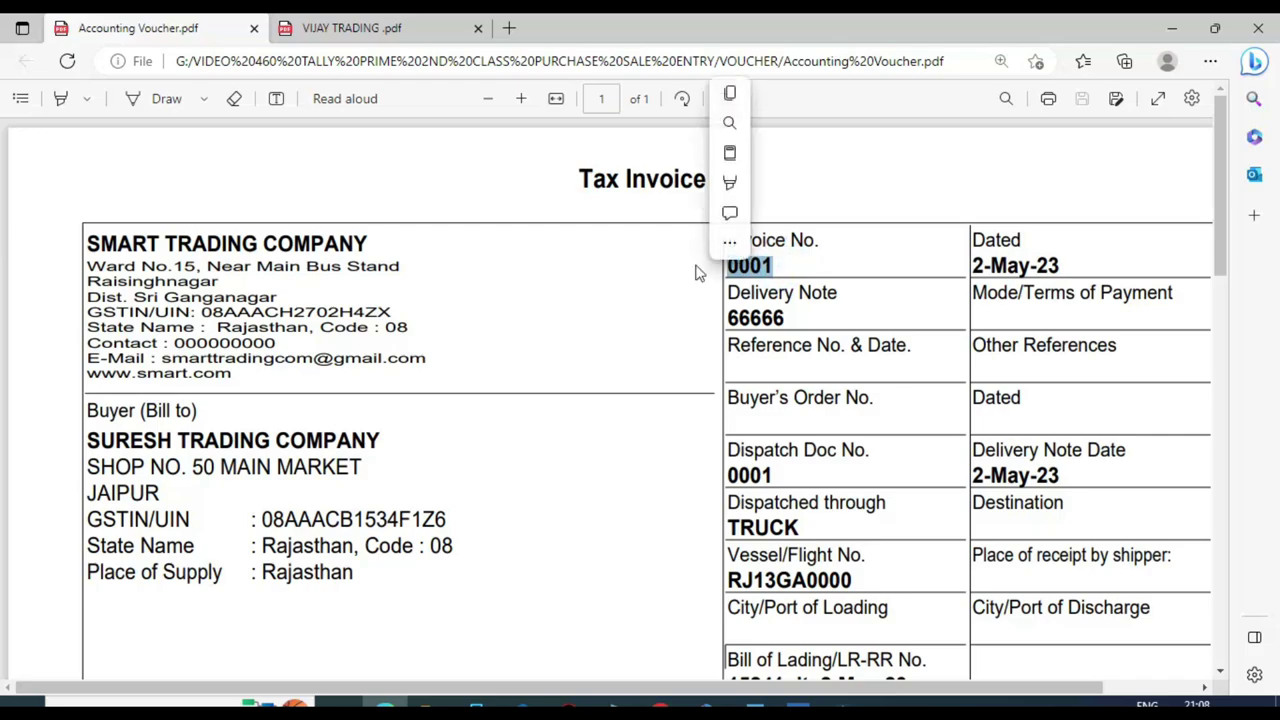
pyautogui.hotkey('alt', 'Tab')
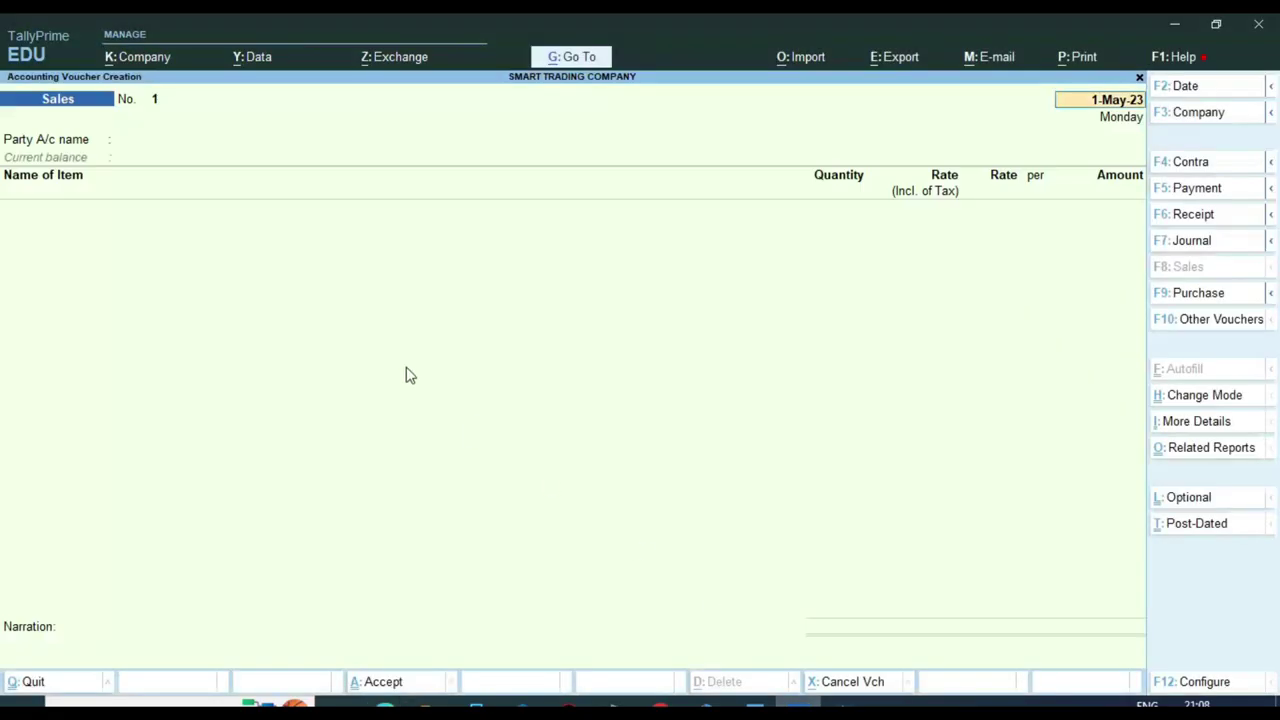
pyautogui.click(154, 99)
pyautogui.press('Escape')
# Open the Sales voucher type for alteration
pyautogui.press('Up')
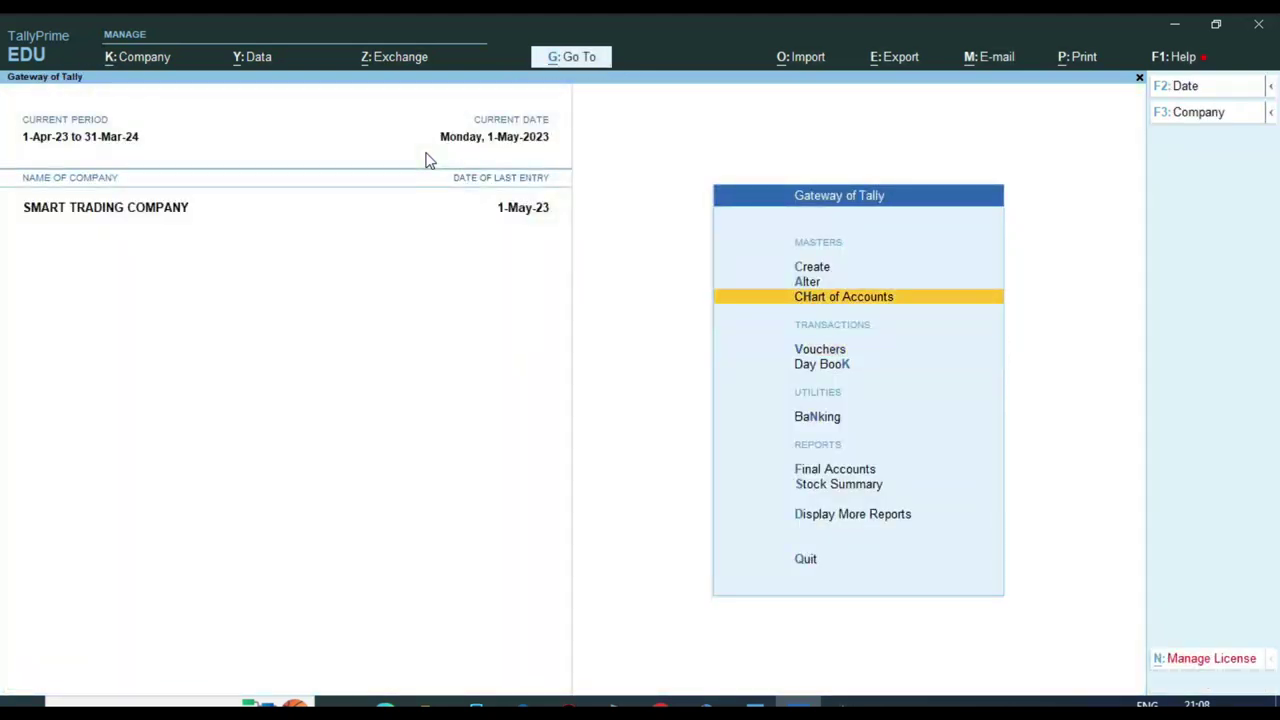
pyautogui.press('Up')
pyautogui.press('Return')
pyautogui.press('Down')
pyautogui.press('Down')
pyautogui.press('Down')
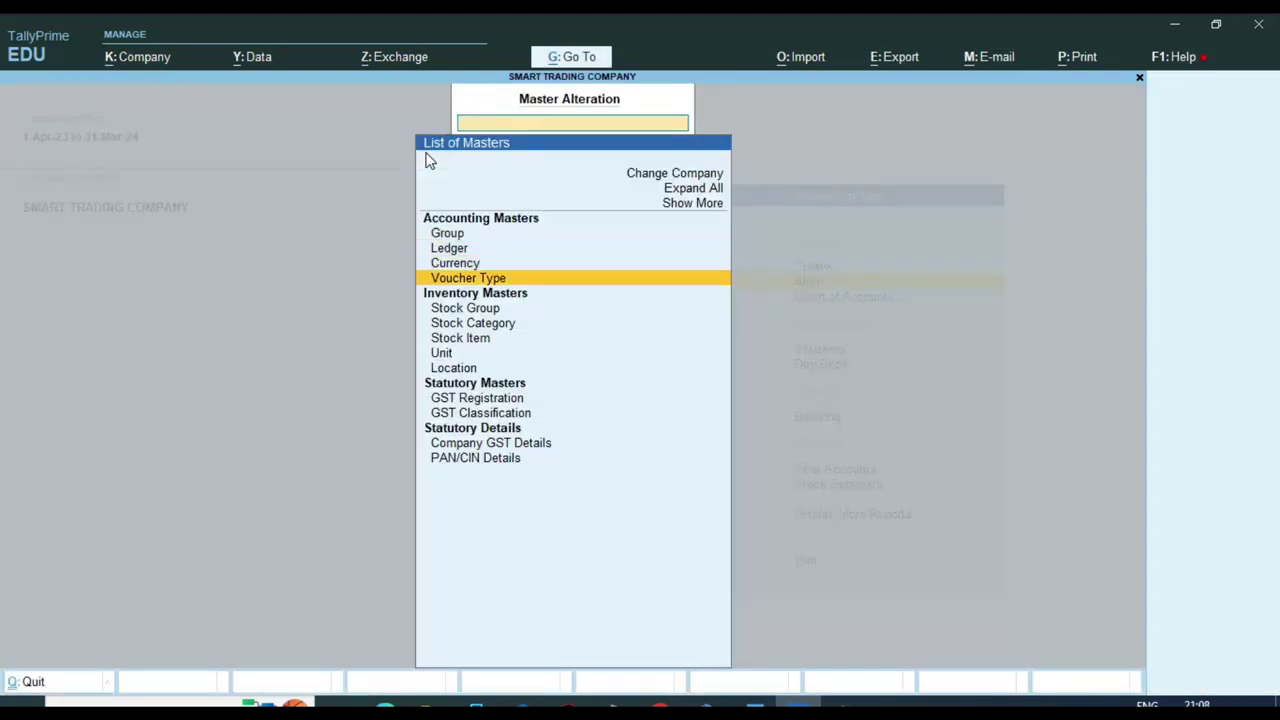
pyautogui.press('Return')
pyautogui.write('SA')
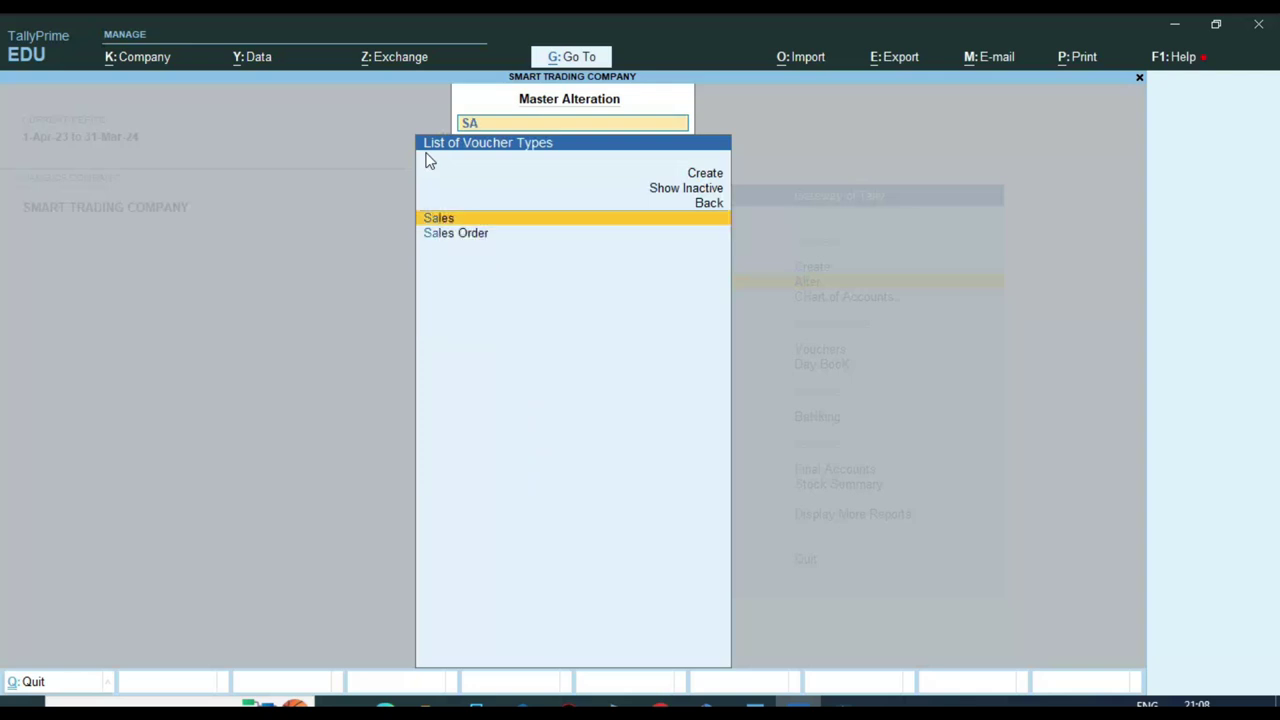
pyautogui.press('Return')
# Enable multiple numbering series for Sales vouchers and open the Default series' details
pyautogui.press('Return')
pyautogui.press('Return')
pyautogui.press('Return')
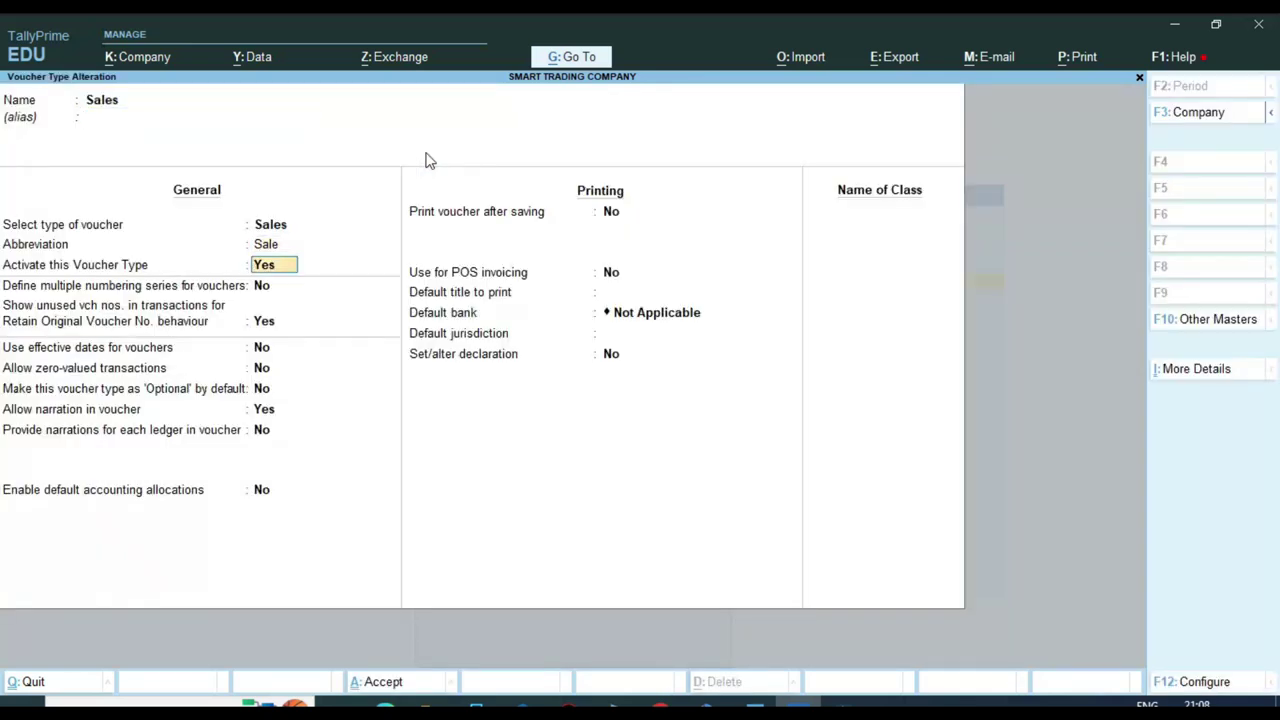
pyautogui.press('Return')
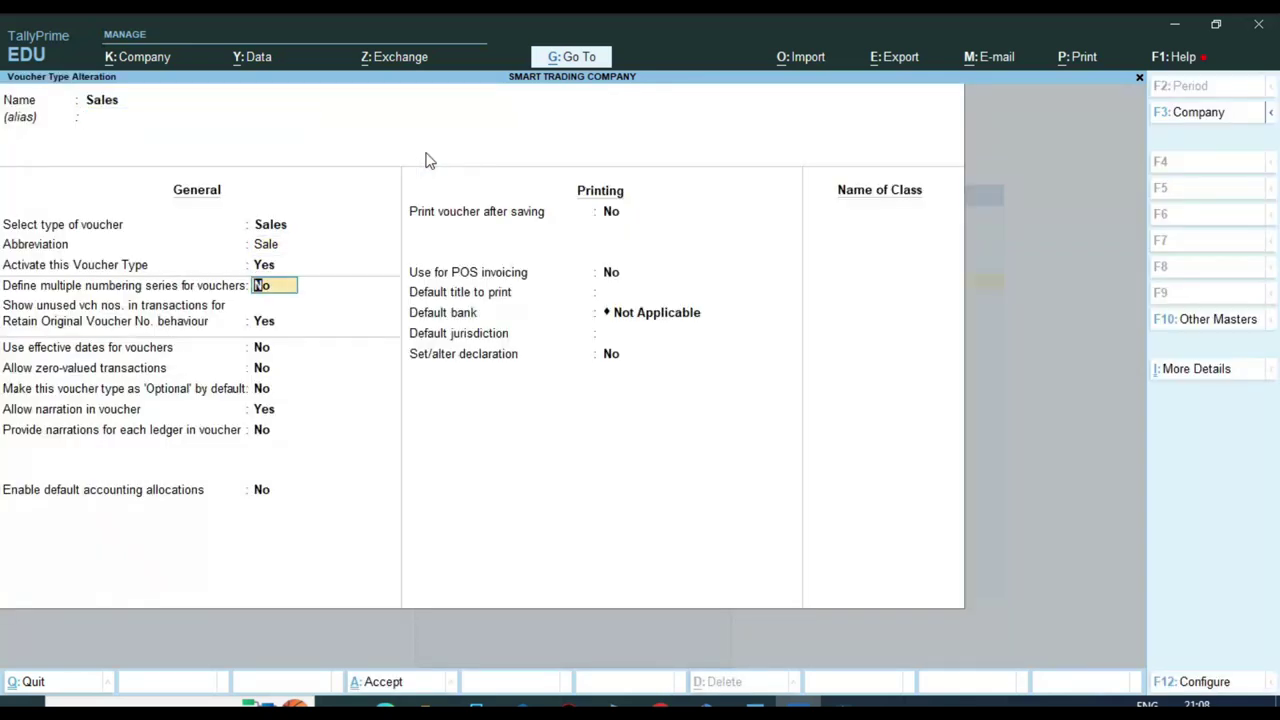
pyautogui.write('Y')
pyautogui.press('Return')
pyautogui.press('Return')
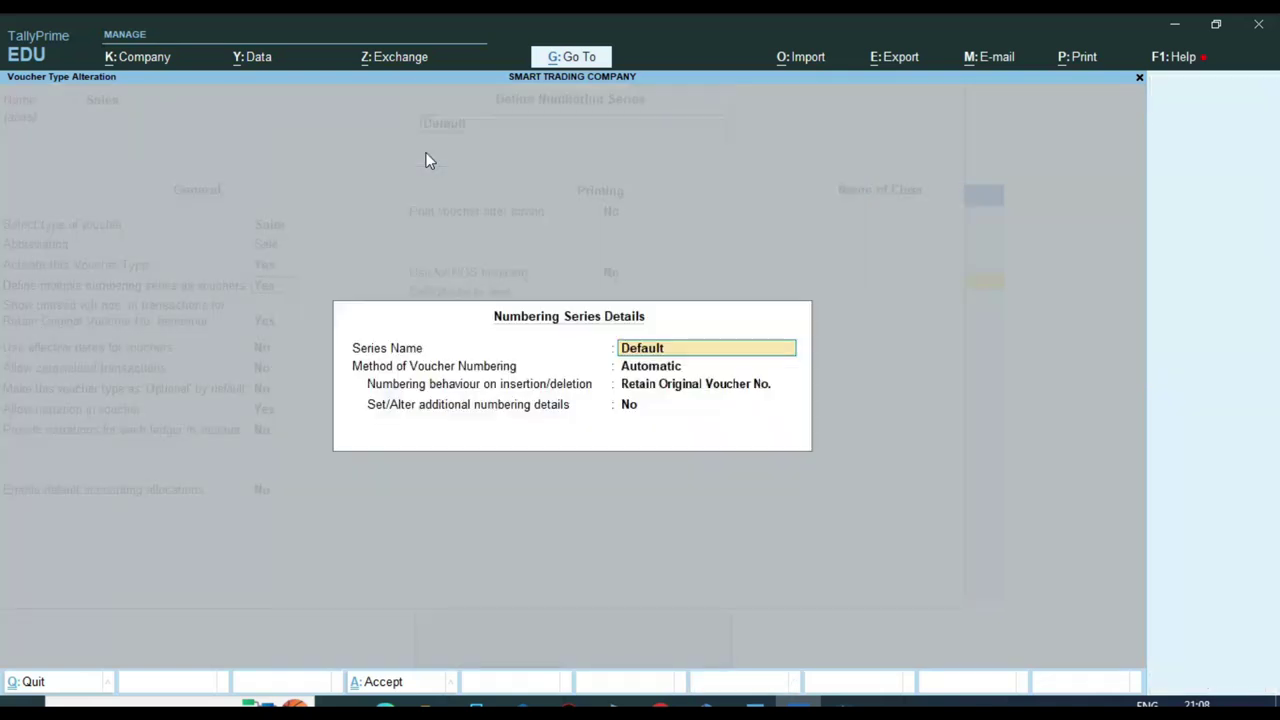
# Set the Default series' voucher numbering to Manual, keep duplicate prevention at No, and save the Sales voucher type
pyautogui.press('Return')
pyautogui.press('Down')
pyautogui.press('Down')
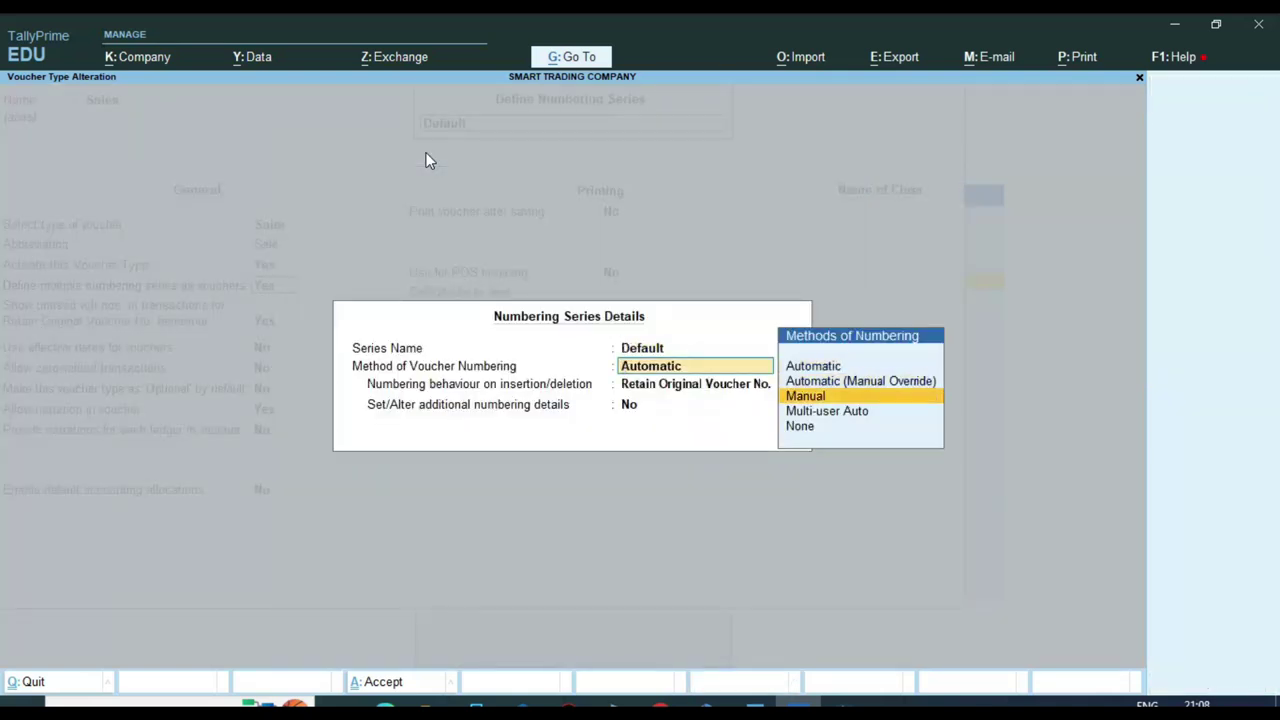
pyautogui.press('Return')
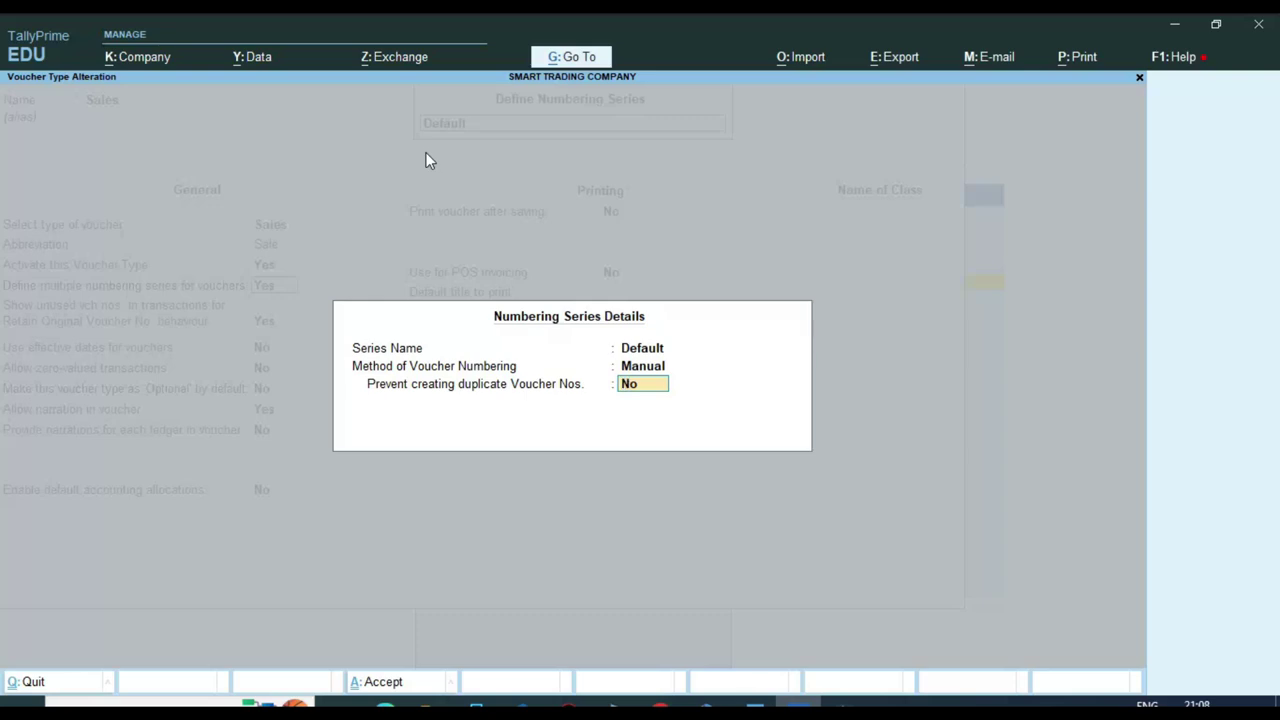
pyautogui.press('Return')
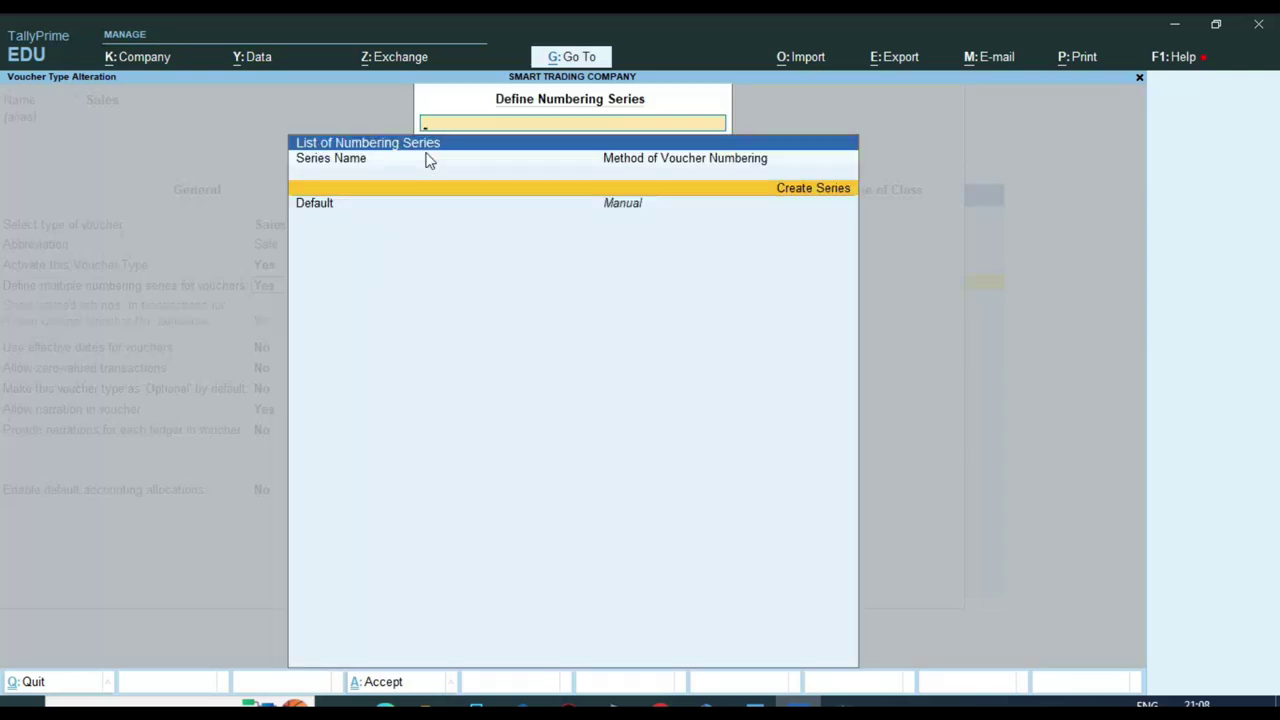
pyautogui.press('Return')
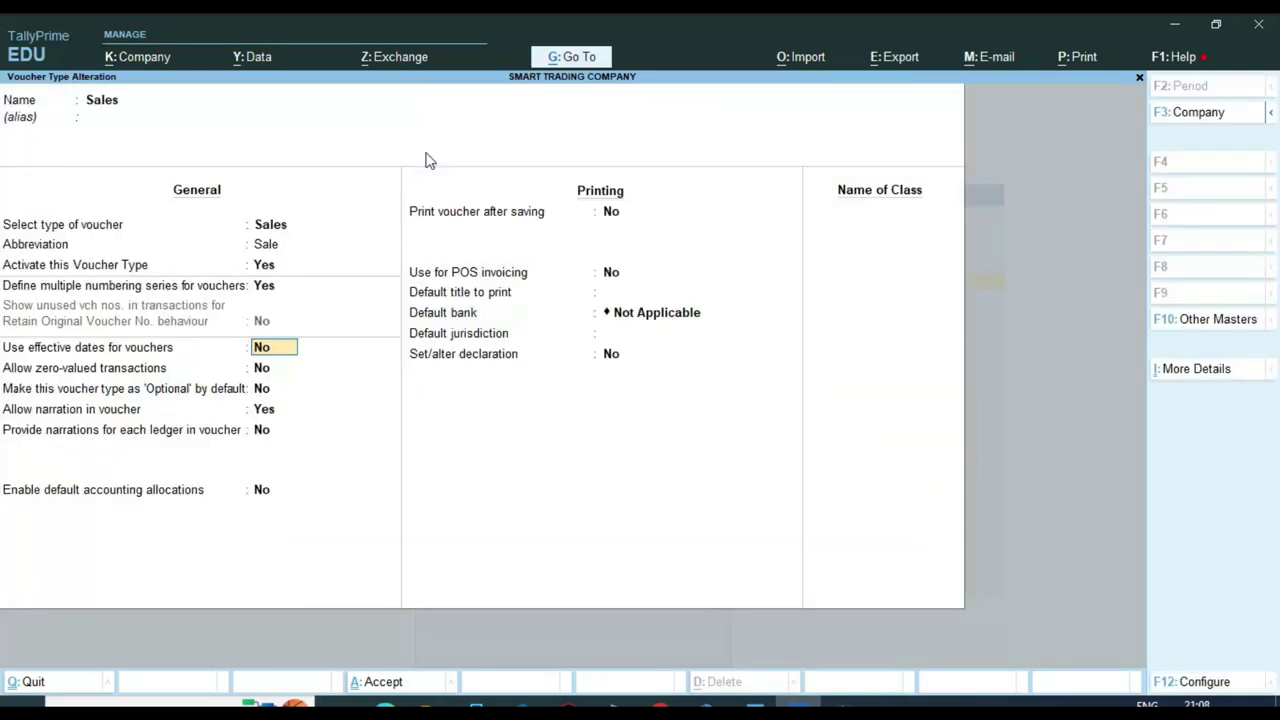
pyautogui.hotkey('ctrl', 'a')
pyautogui.press('Escape')
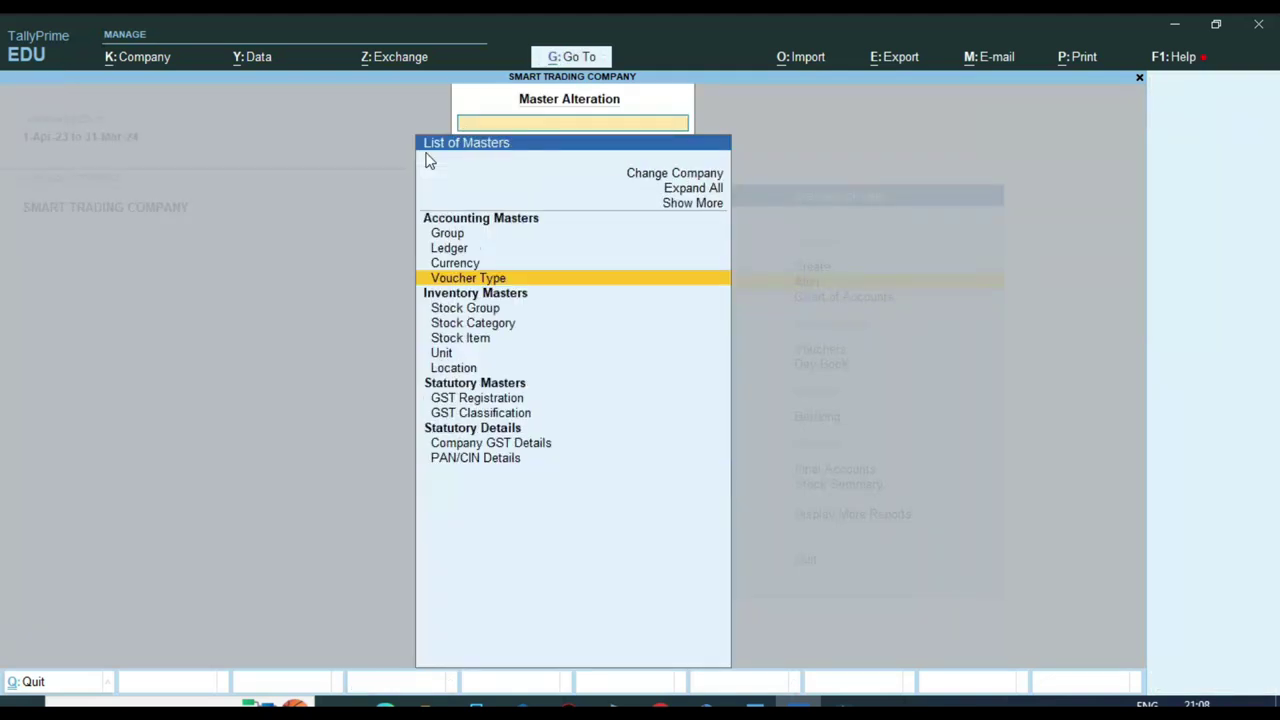
# Reopen voucher entry and enter 0001 as the Sales voucher number
pyautogui.press('Escape')
pyautogui.press('Down')
pyautogui.press('Down')
pyautogui.press('Return')
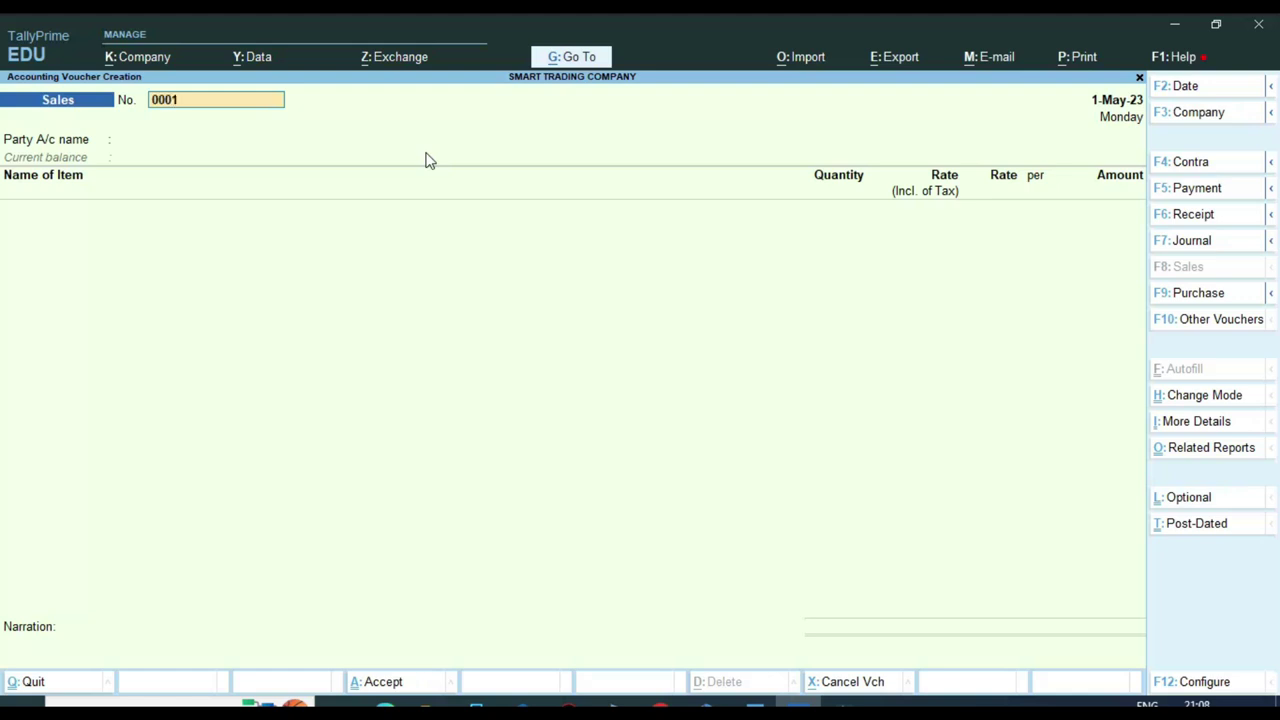
pyautogui.press('F2')
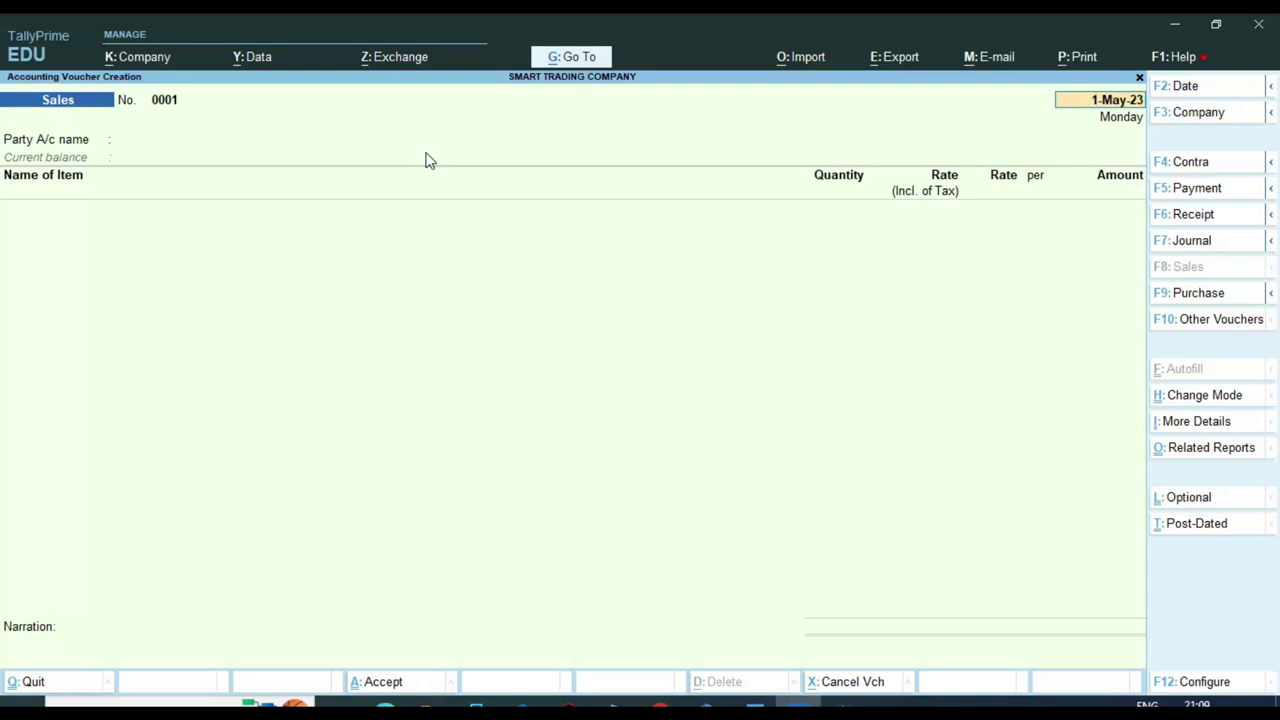
# Check the invoice date in the Accounting Voucher PDF and set the Sales voucher date to 2-May-23
pyautogui.hotkey('alt', 'Tab')
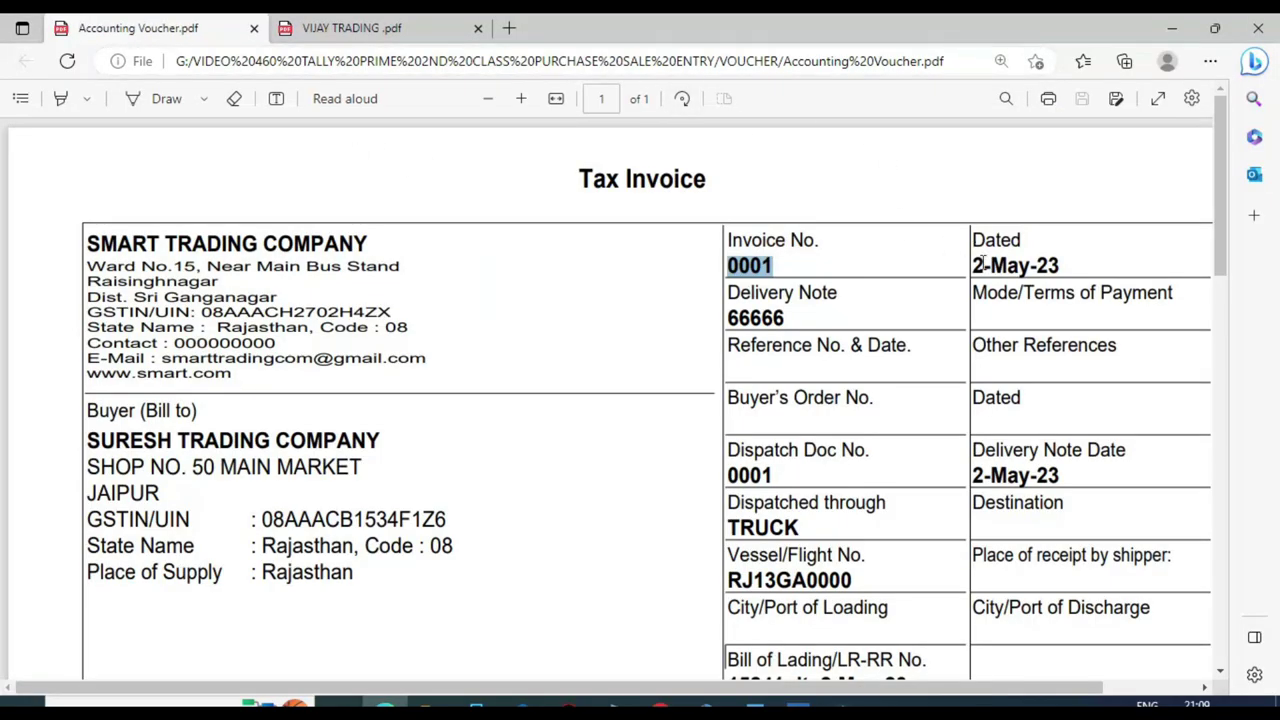
pyautogui.hotkey('alt', 'Tab')
pyautogui.press('F2')
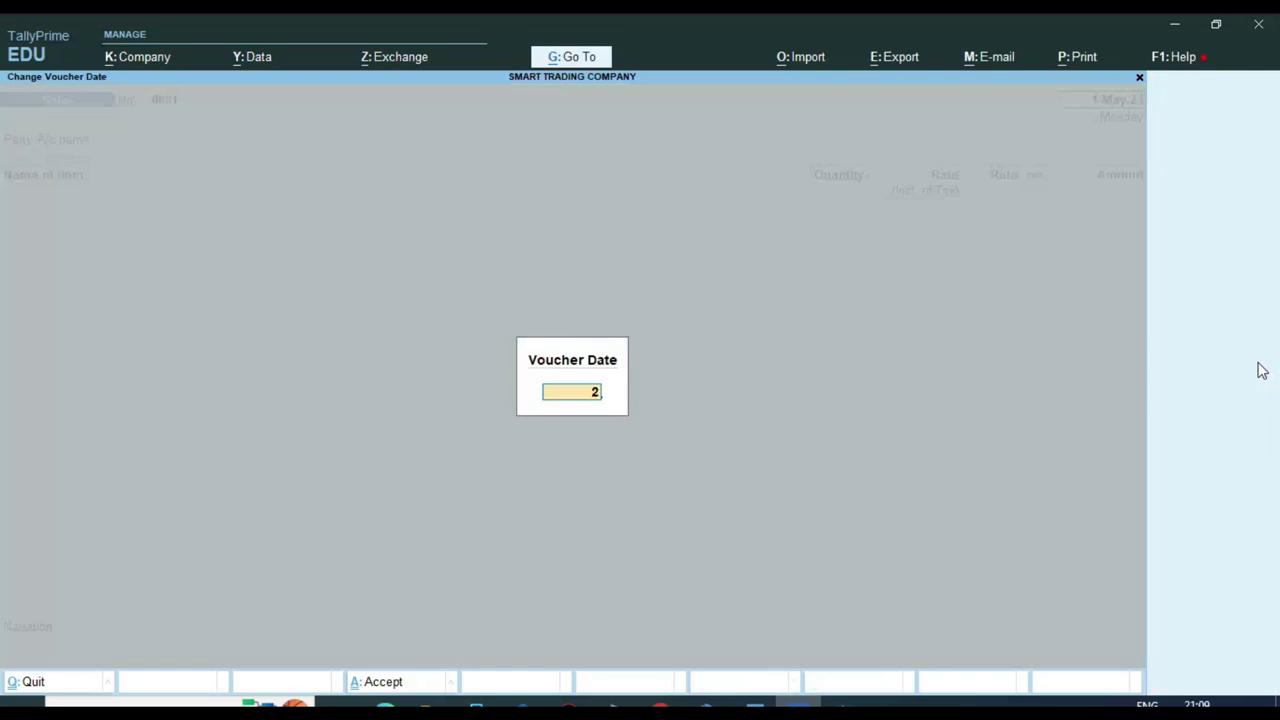
pyautogui.write('3')
pyautogui.press('Return')
pyautogui.press('Return')
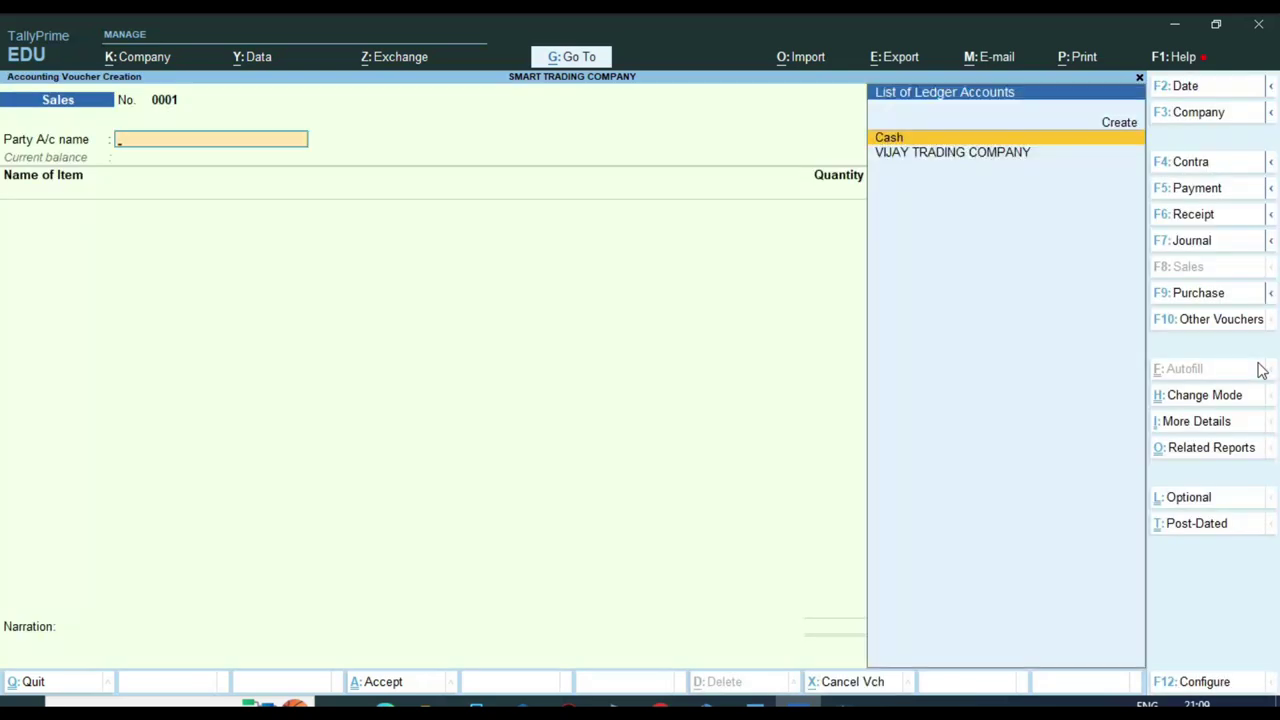
# Copy the buyer name SURESH TRADING COMPANY from the Accounting Voucher PDF and return to the Sales voucher's Party A/c name in TallyPrime
pyautogui.hotkey('alt', 'Tab')
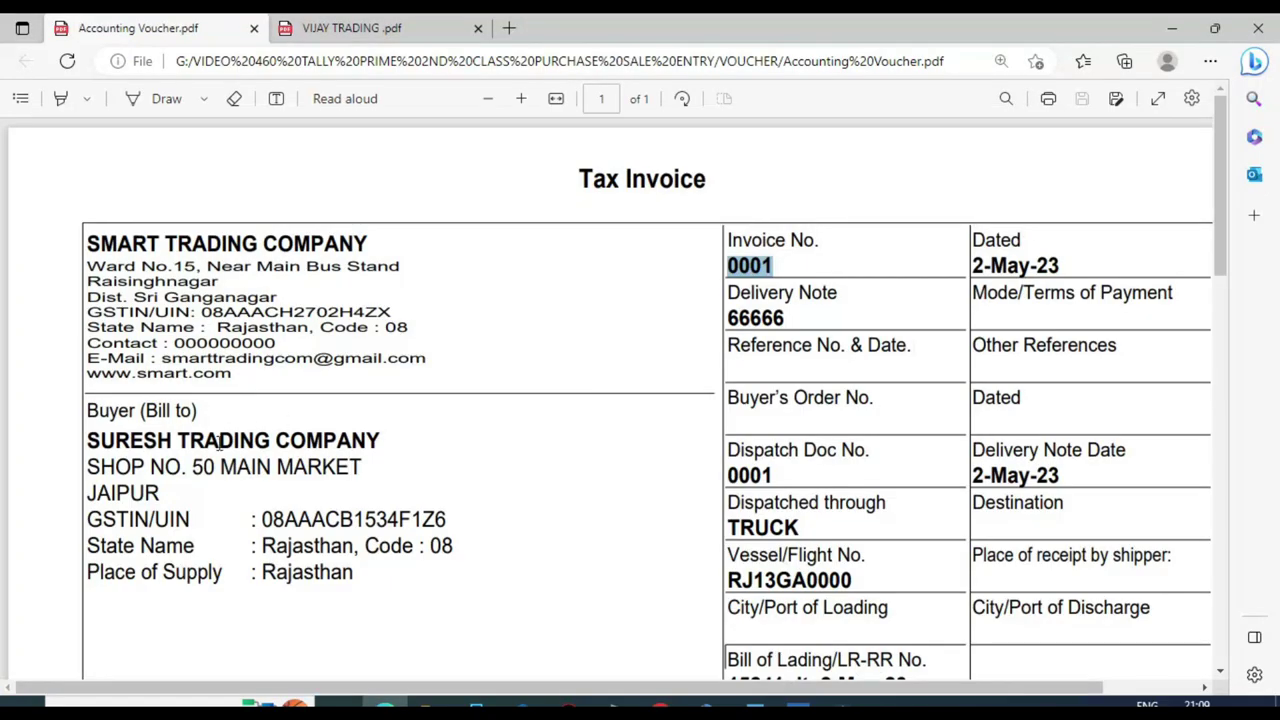
pyautogui.scroll(-3, 143, 360)
pyautogui.moveTo(88, 260); pyautogui.dragTo(386, 264)
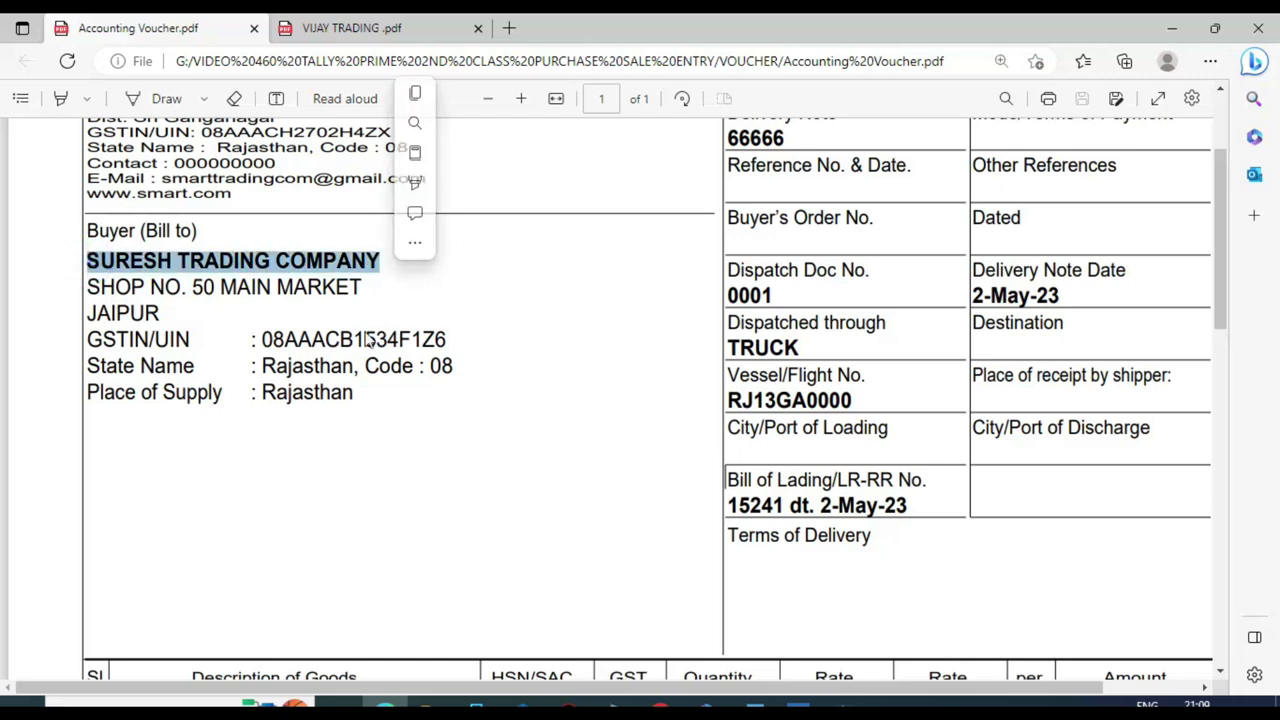
pyautogui.hotkey('ctrl', 'c')
pyautogui.hotkey('alt', 'Tab')
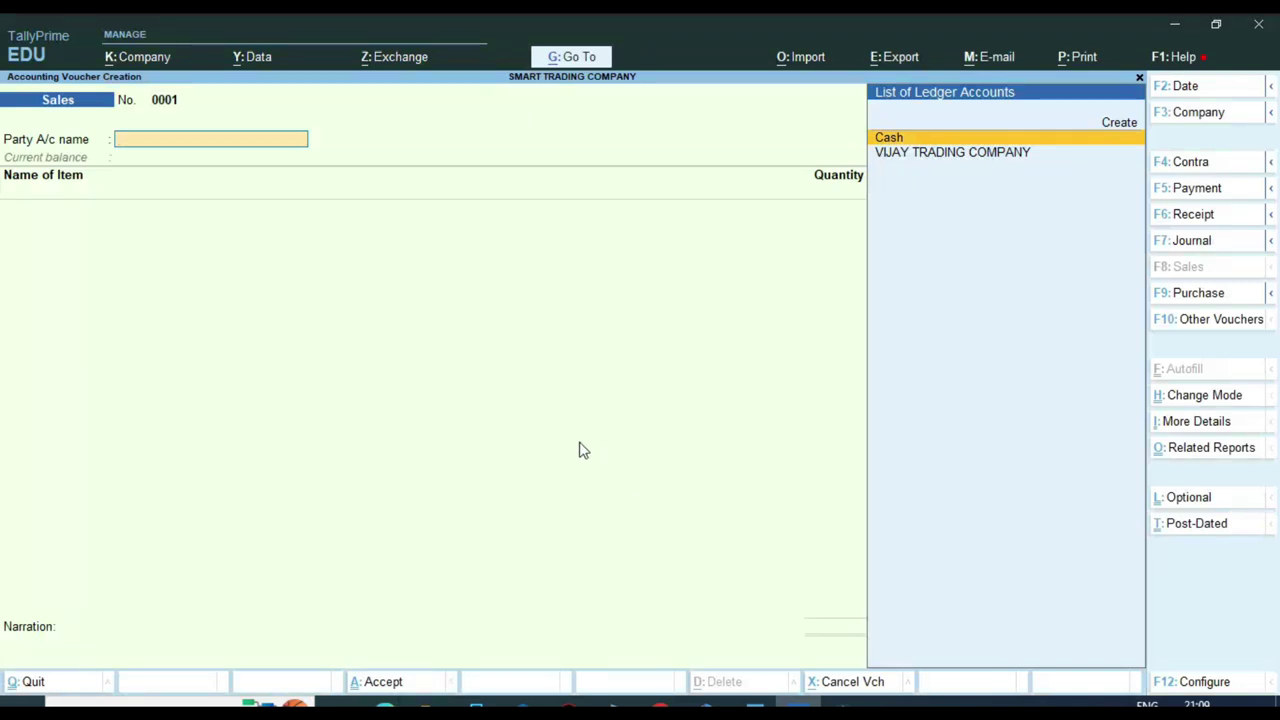
# Start a new party ledger from the Sales voucher and name it SURESH TRADING COMPANY, copied from the Accounting Voucher PDF
pyautogui.press('Up')
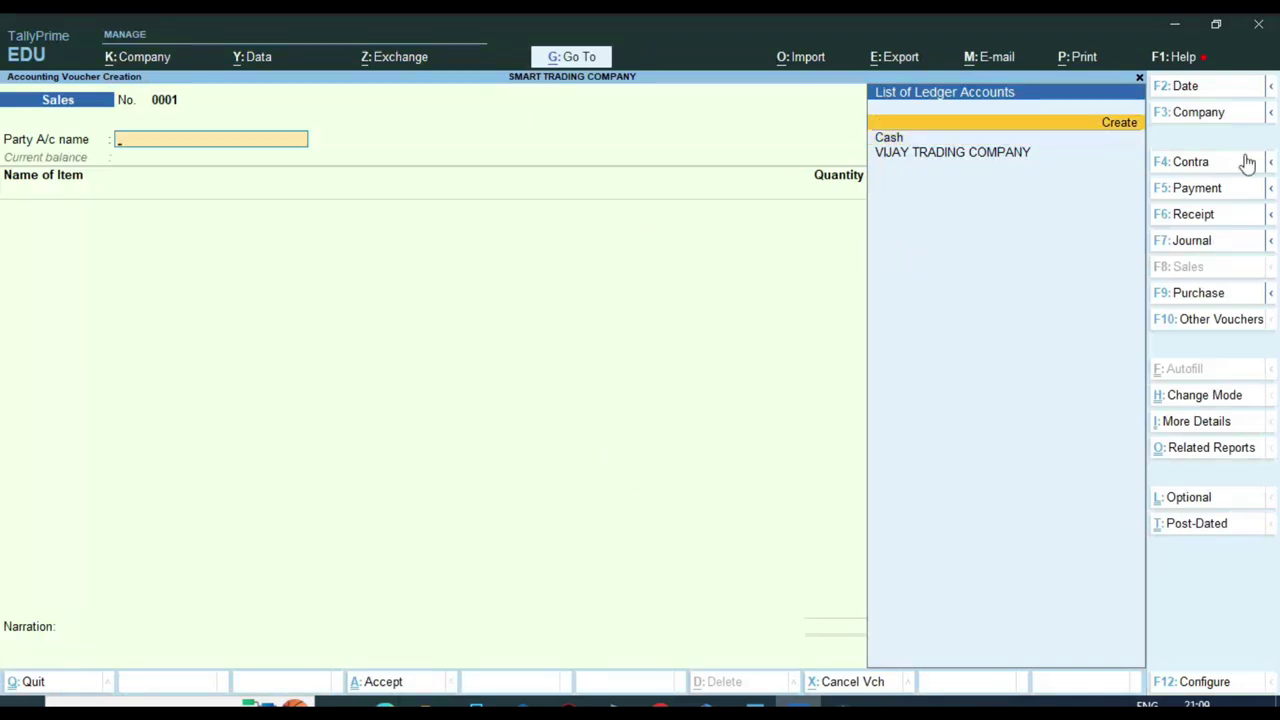
pyautogui.click(1114, 134)
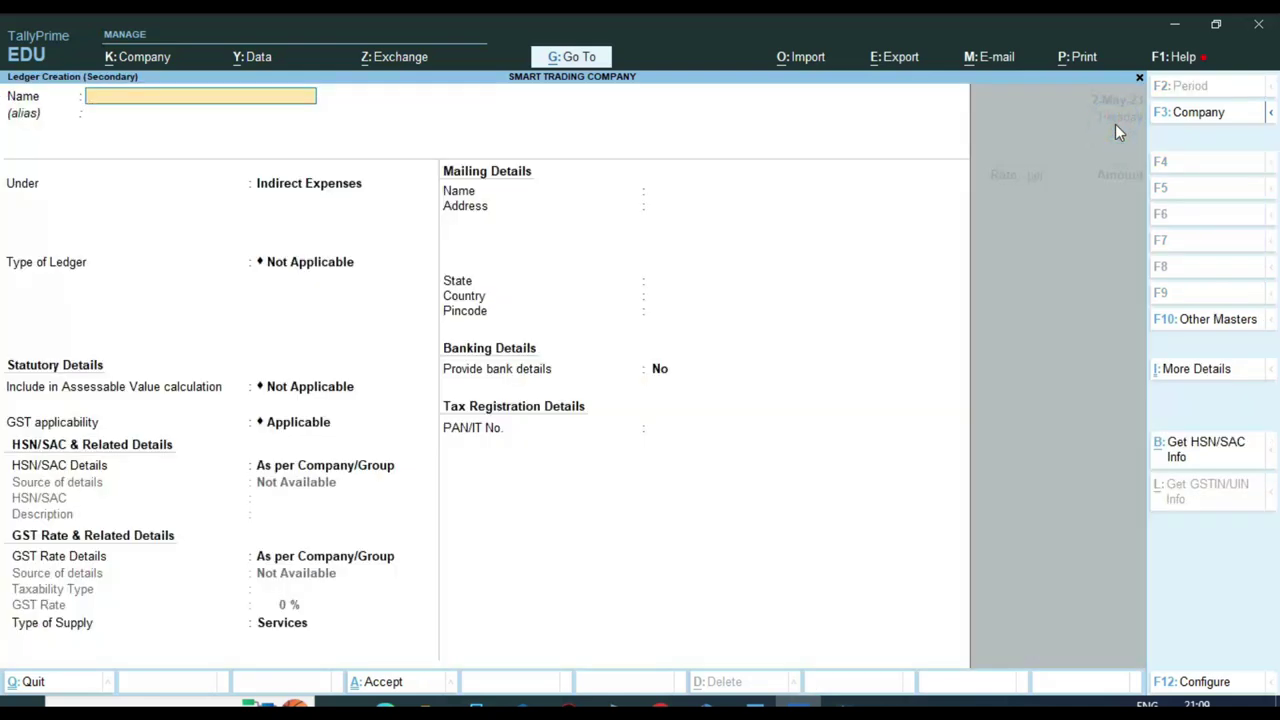
pyautogui.hotkey('alt', 'Tab')
pyautogui.rightClick(348, 262)
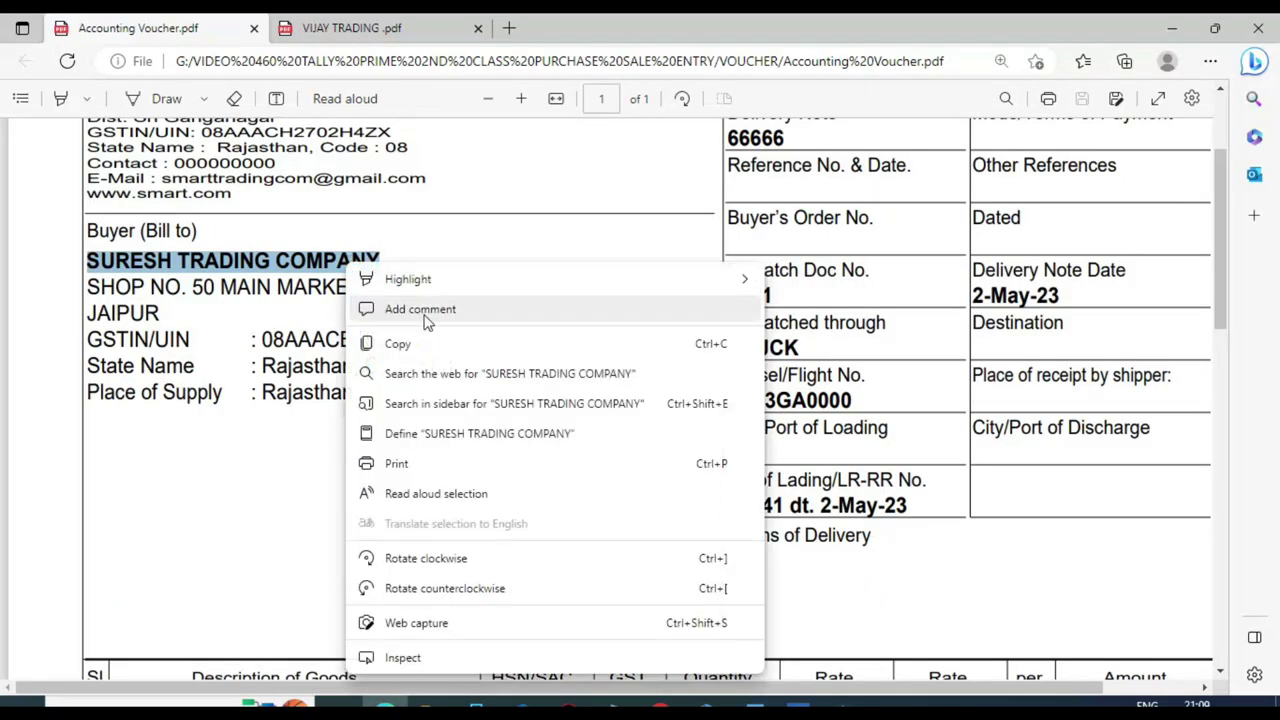
pyautogui.click(402, 346)
pyautogui.hotkey('alt', 'Tab')
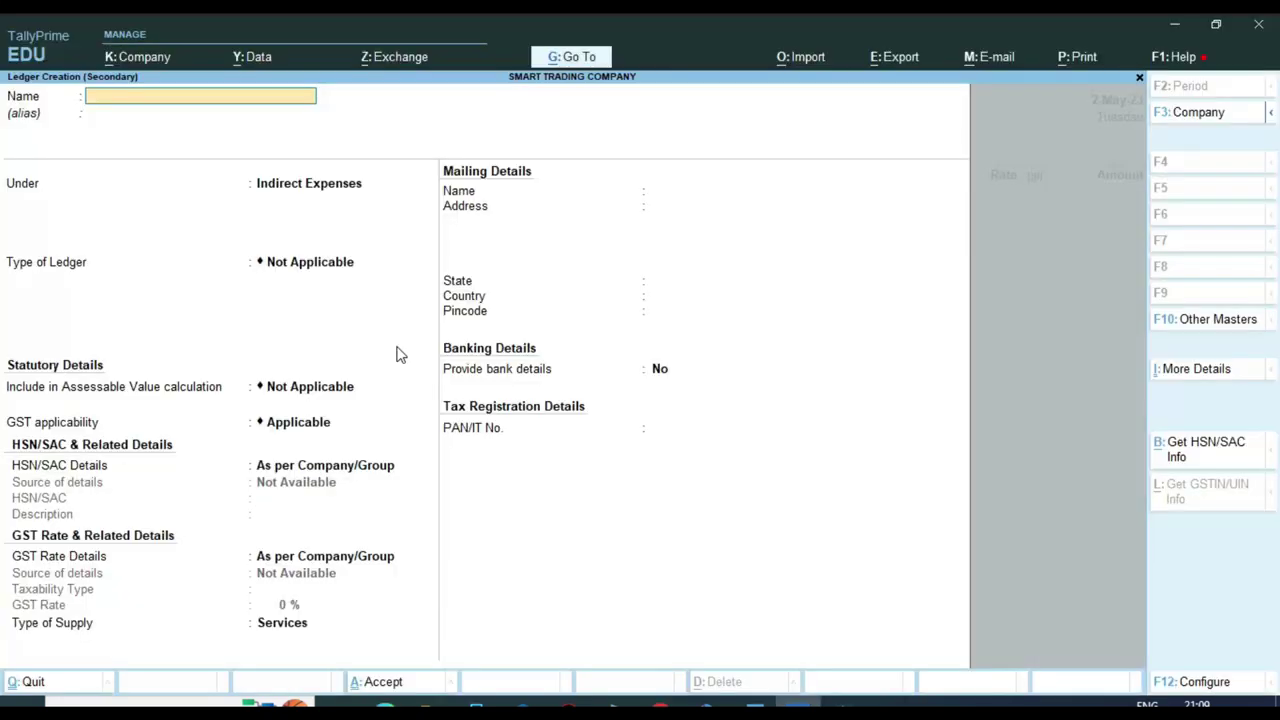
pyautogui.hotkey('ctrl', 'v')
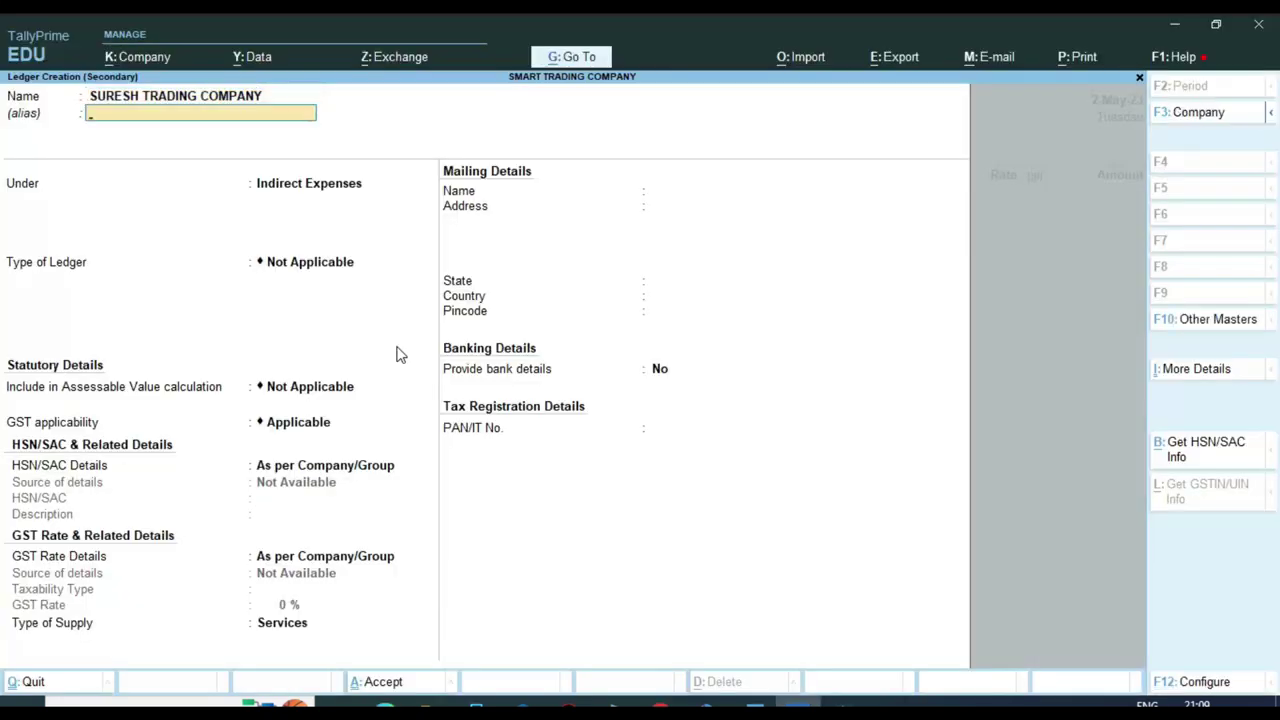
pyautogui.press('Return')
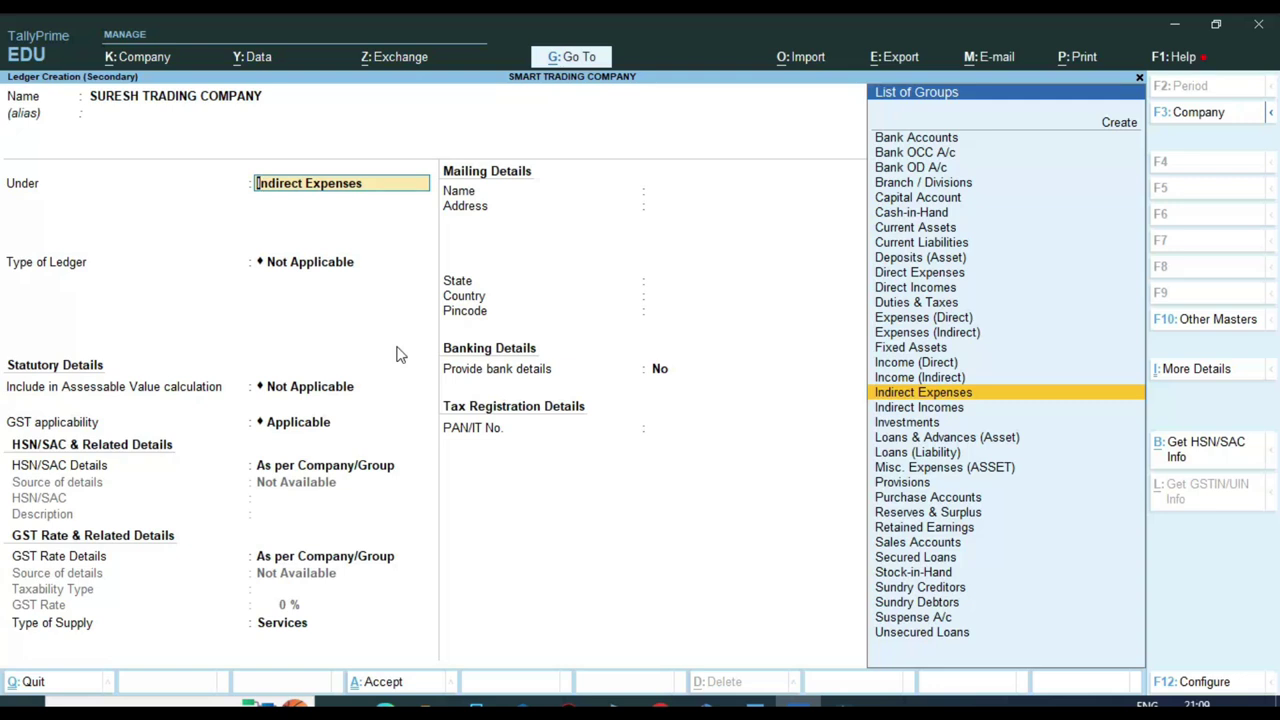
# Place the new ledger under Sundry Debtors, keeping its bill-by-bill and credit defaults and the mailing name
pyautogui.write('SUND')
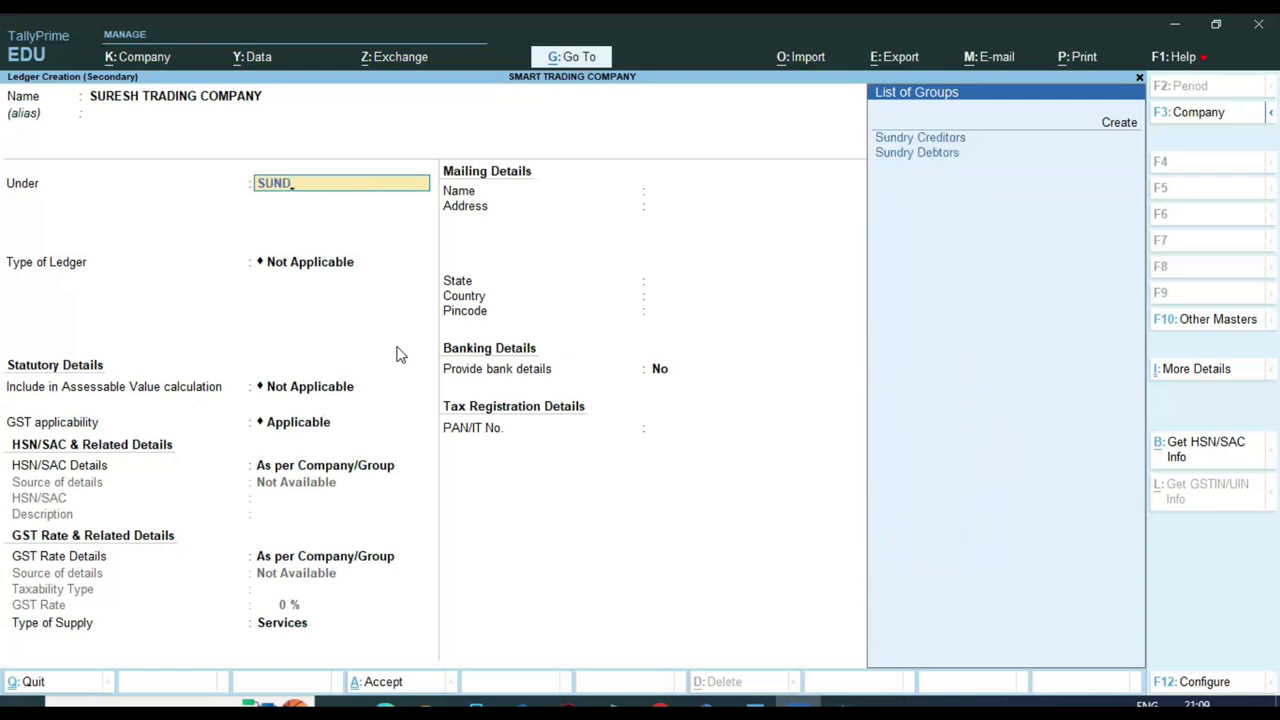
pyautogui.press('Down')
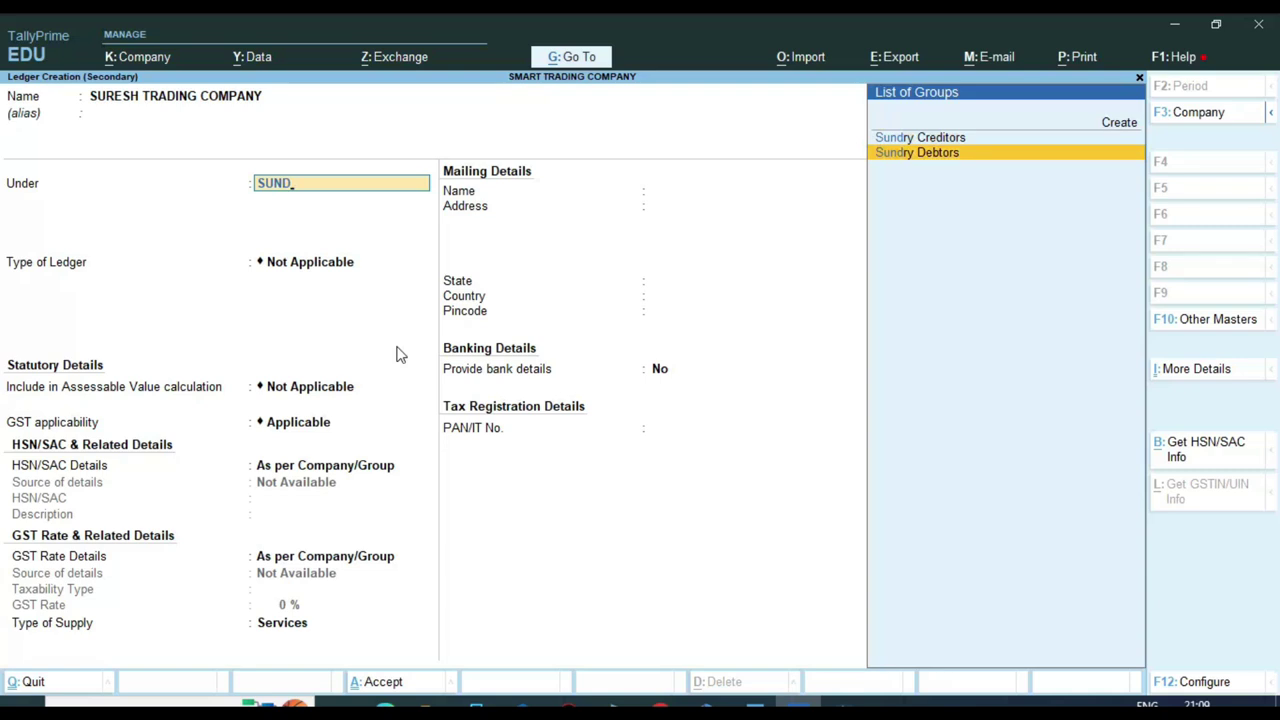
pyautogui.press('Return')
pyautogui.press('Return')
pyautogui.press('Return')
pyautogui.press('Return')
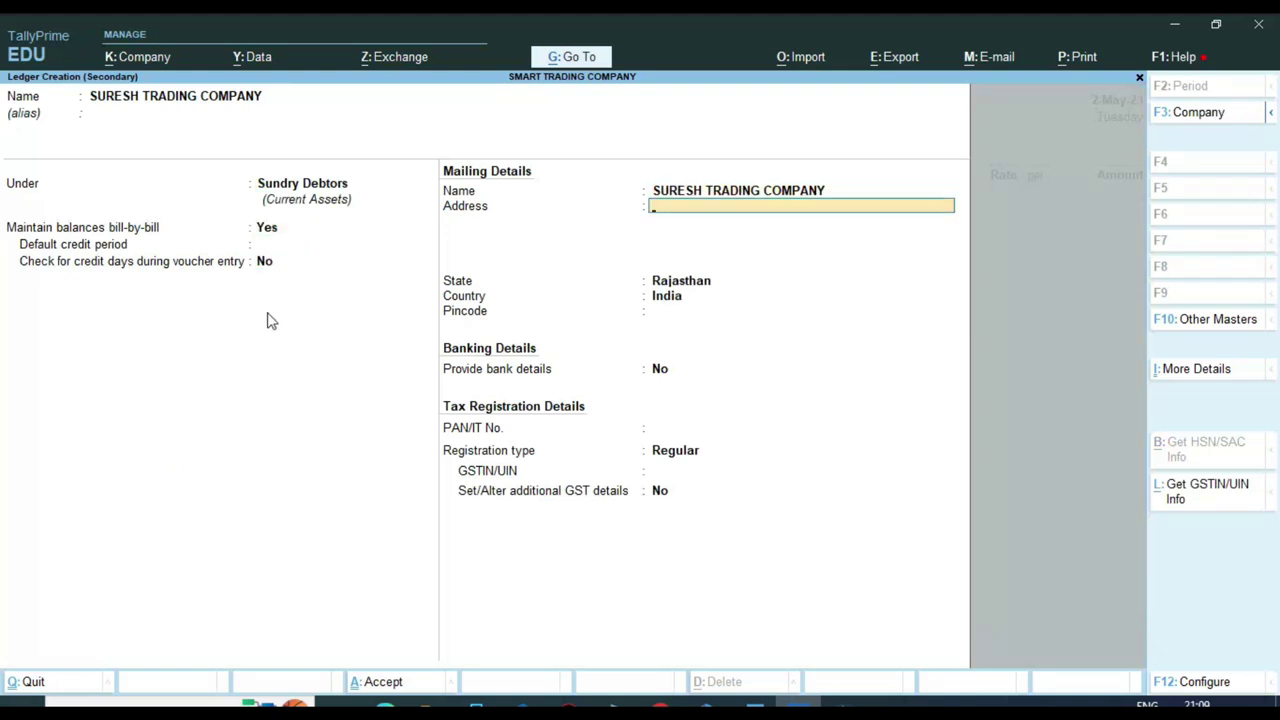
# Fill in the ledger's mailing address from the buyer details in the Accounting Voucher PDF, keeping the state Rajasthan and country India
pyautogui.hotkey('alt', 'Tab')
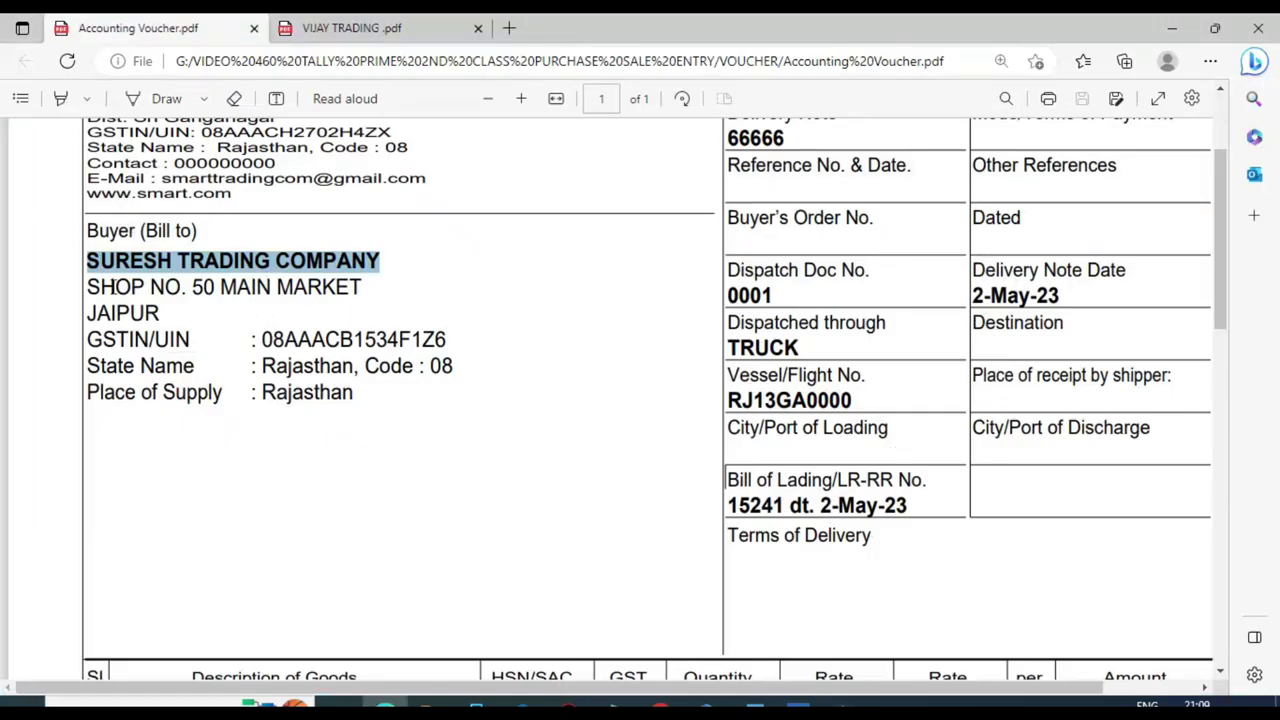
pyautogui.moveTo(366, 287)
pyautogui.mouseDown()
pyautogui.moveTo(80, 283)
pyautogui.moveTo(366, 283)
pyautogui.mouseUp()
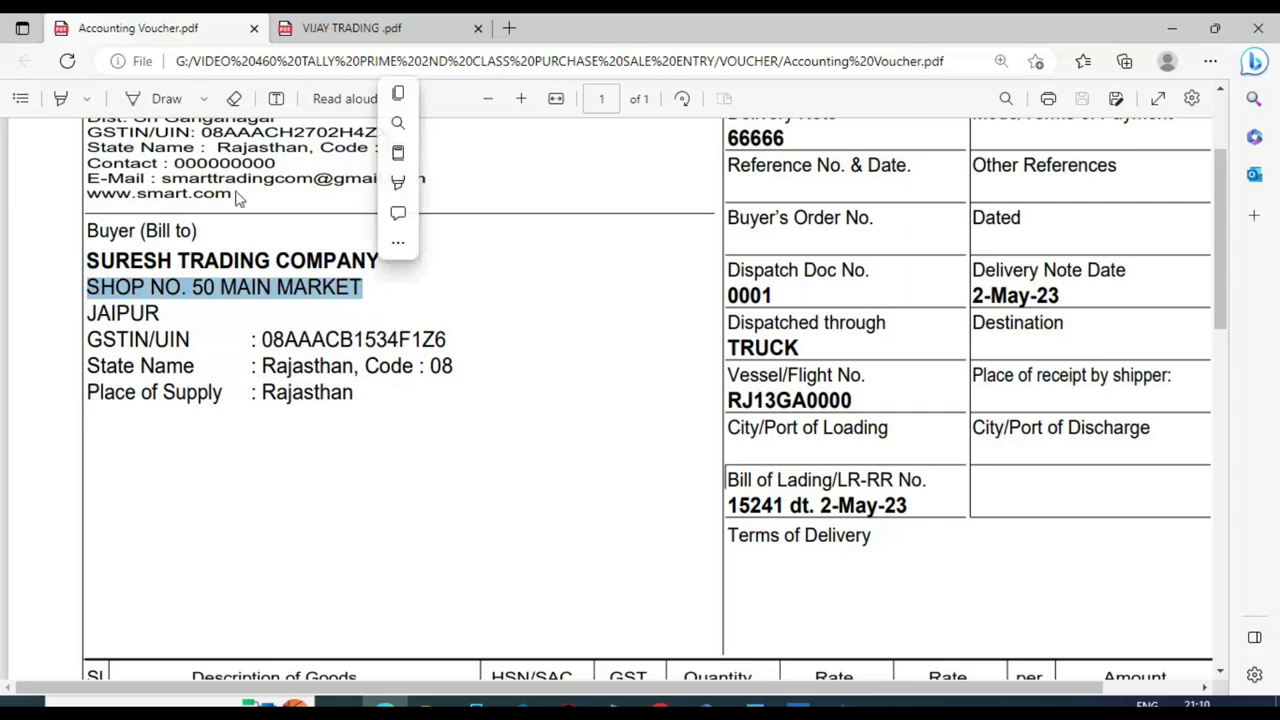
pyautogui.click(398, 94)
pyautogui.hotkey('alt', 'Tab')
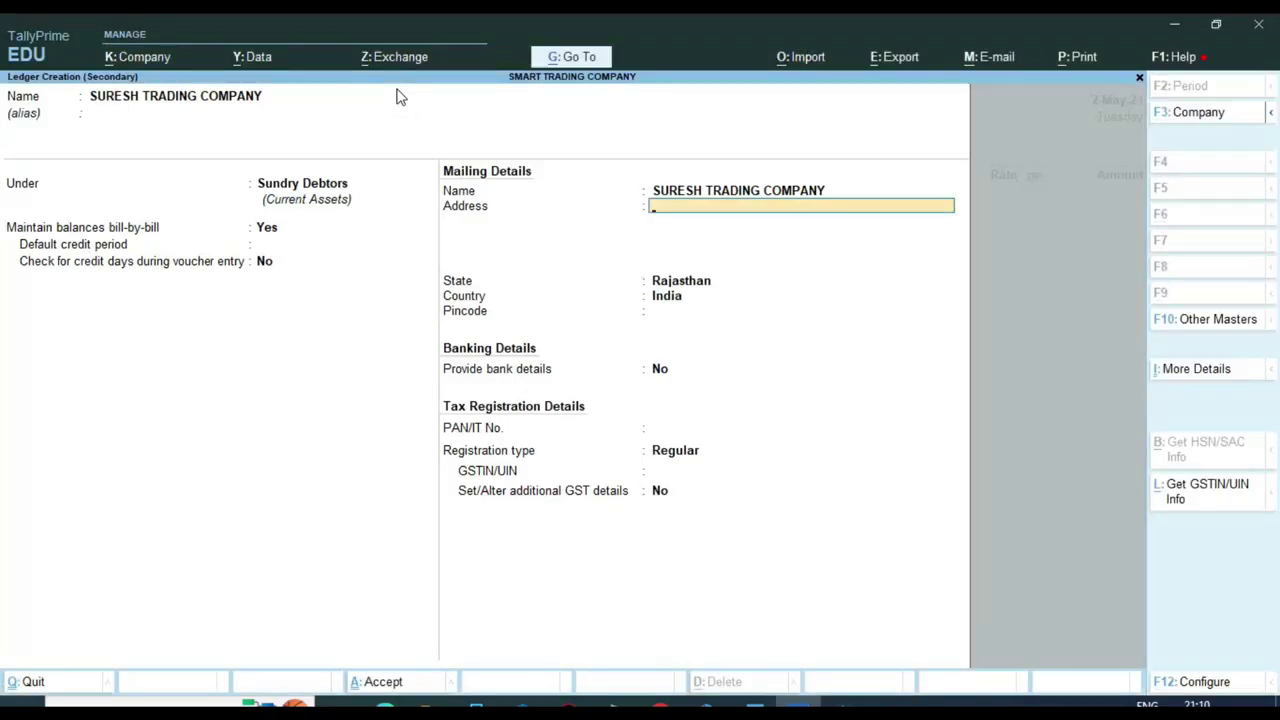
pyautogui.hotkey('ctrl', 'alt', 'v')
pyautogui.press('Return')
pyautogui.hotkey('alt', 'Tab')
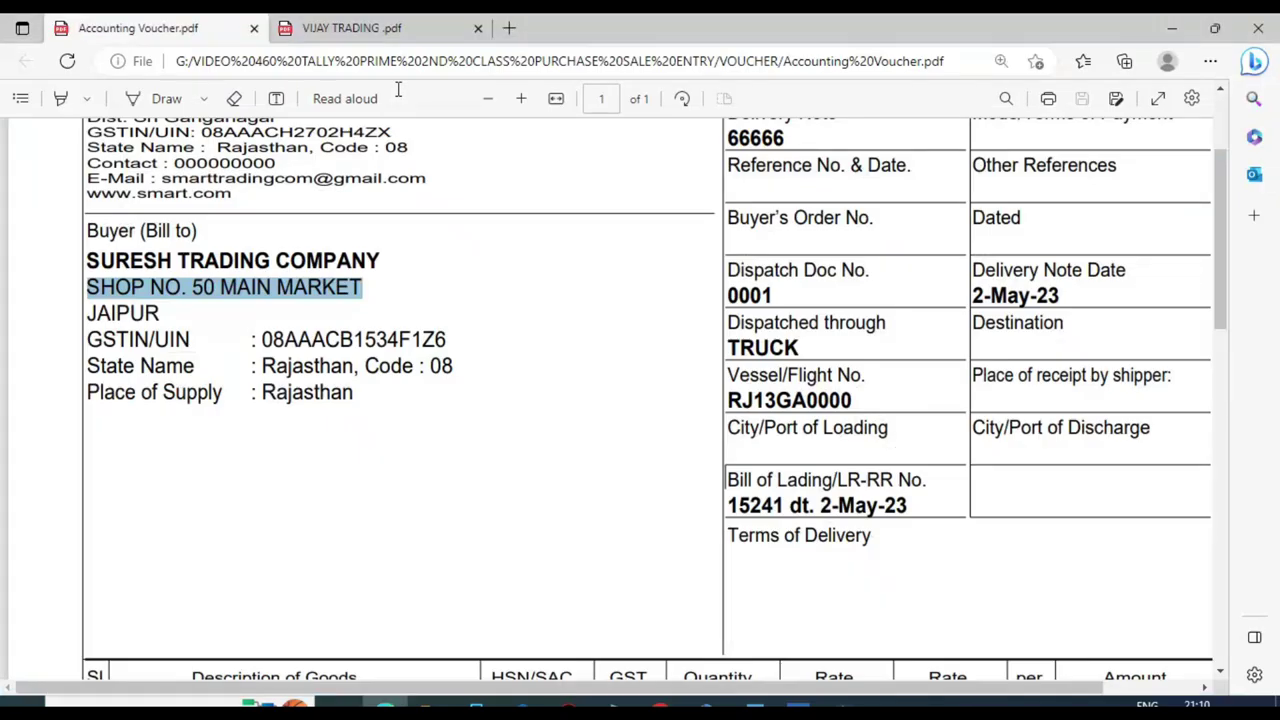
pyautogui.hotkey('alt', 'Tab')
pyautogui.write('JAI')
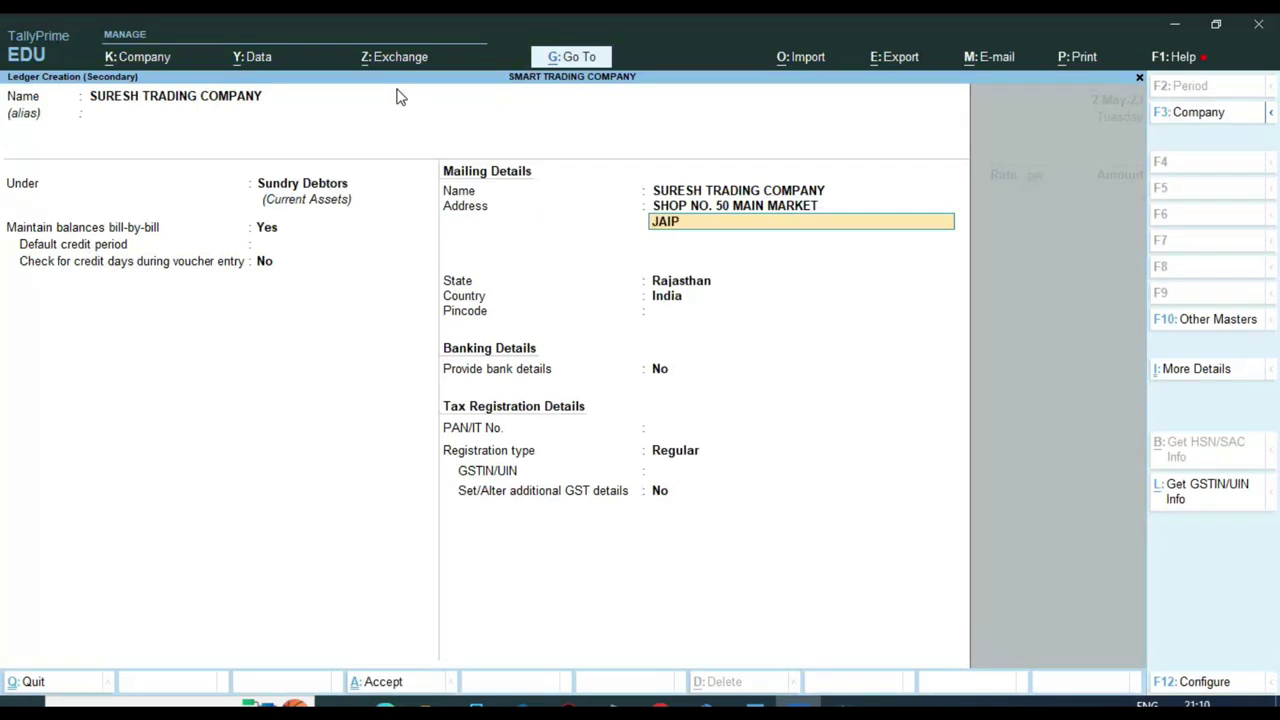
pyautogui.press('Return')
pyautogui.press('Return')
pyautogui.press('Return')
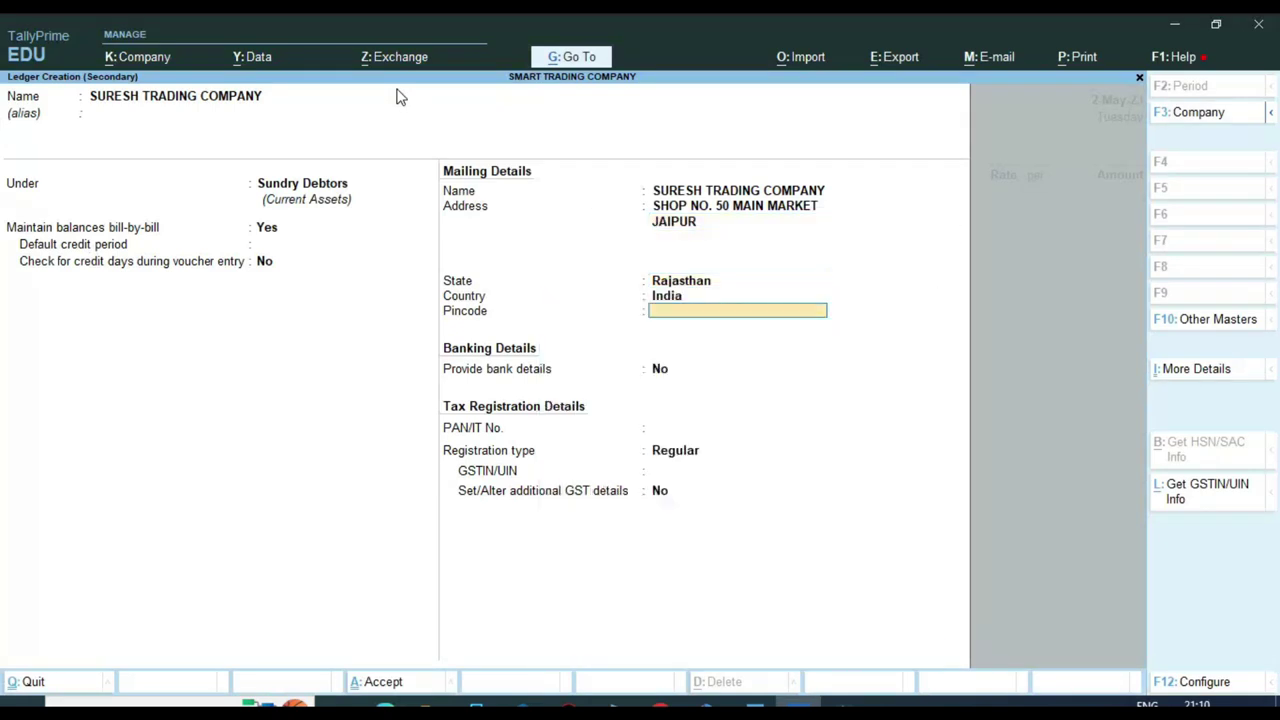
# Leave the pincode and PAN blank, keep bank details at No, and copy the buyer's GSTIN from the Accounting Voucher PDF
pyautogui.press('Return')
pyautogui.press('Return')
pyautogui.press('Return')
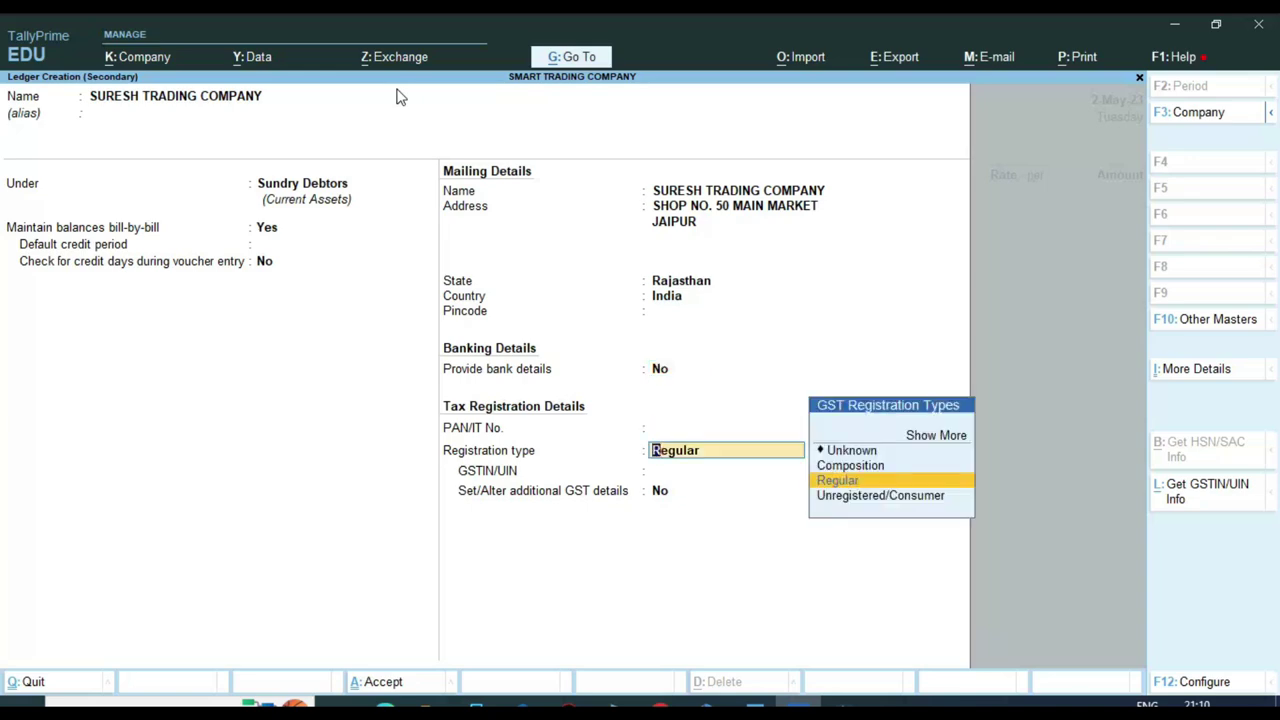
pyautogui.hotkey('alt', 'Tab')
pyautogui.scroll(-1, 23, 162)
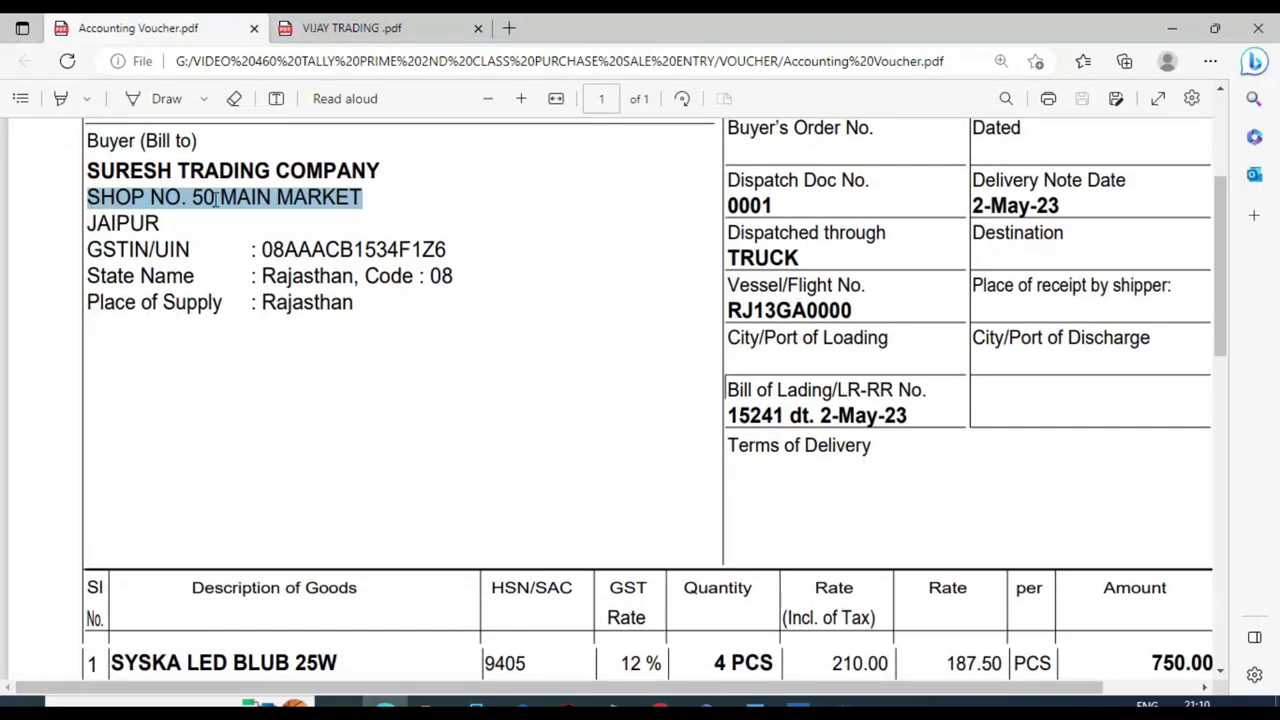
pyautogui.scroll(1, 280, 290)
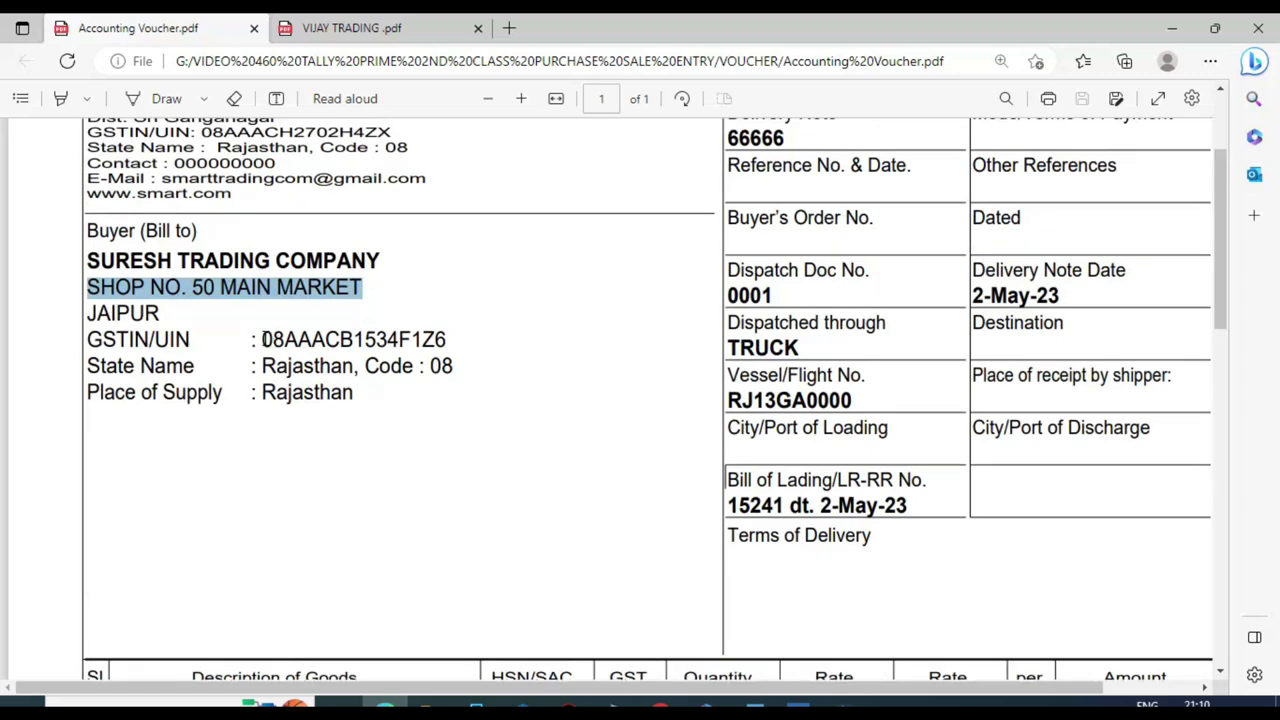
pyautogui.moveTo(252, 339)
pyautogui.mouseDown()
pyautogui.moveTo(451, 338)
pyautogui.moveTo(261, 339)
pyautogui.mouseUp()
pyautogui.click(451, 338)
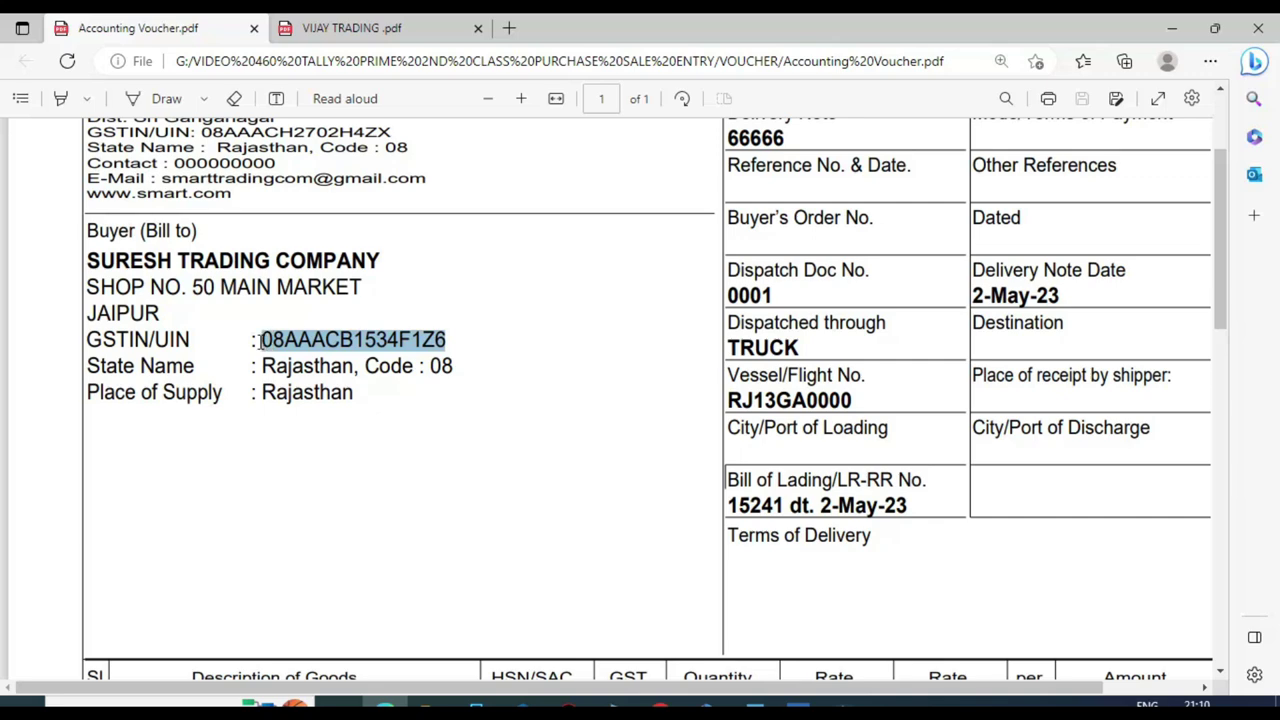
pyautogui.hotkey('ctrl', 'c')
pyautogui.hotkey('alt', 'Tab')
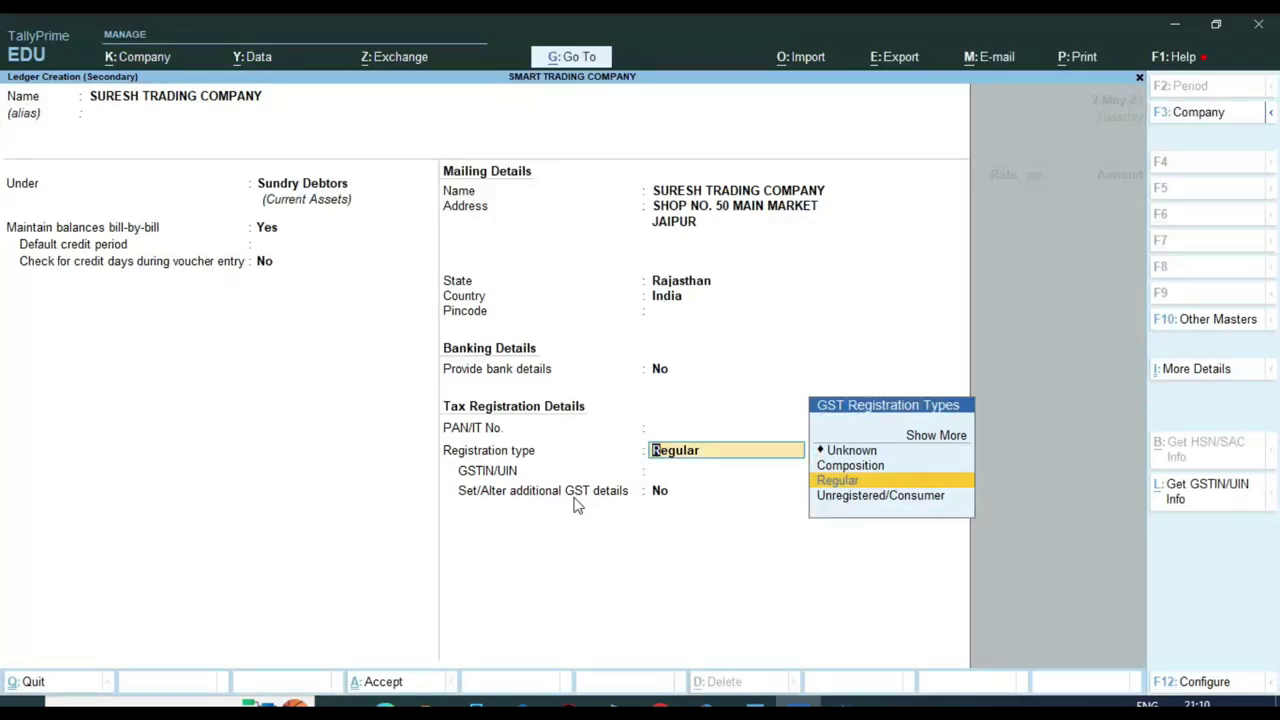
# Keep the Regular registration type, enter the copied GSTIN, leave additional GST details at No, and save the party ledger
pyautogui.press('Return')
pyautogui.hotkey('ctrl', 'v')
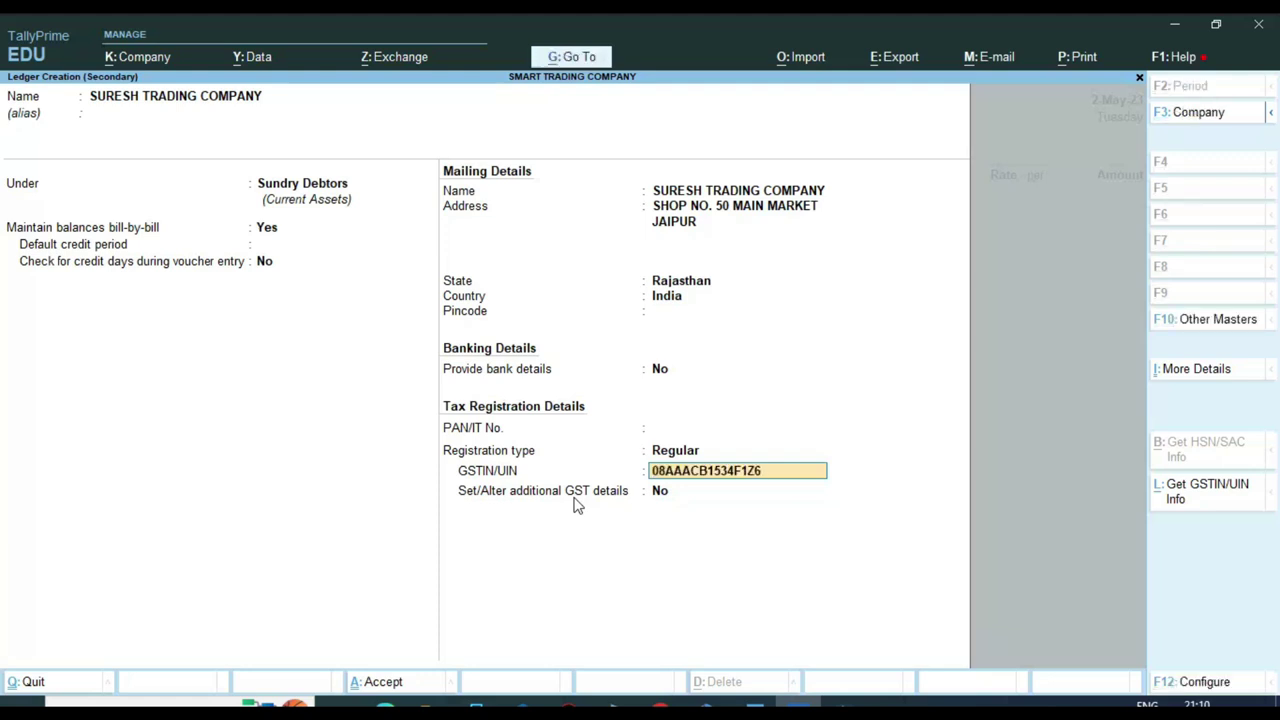
pyautogui.press('Return')
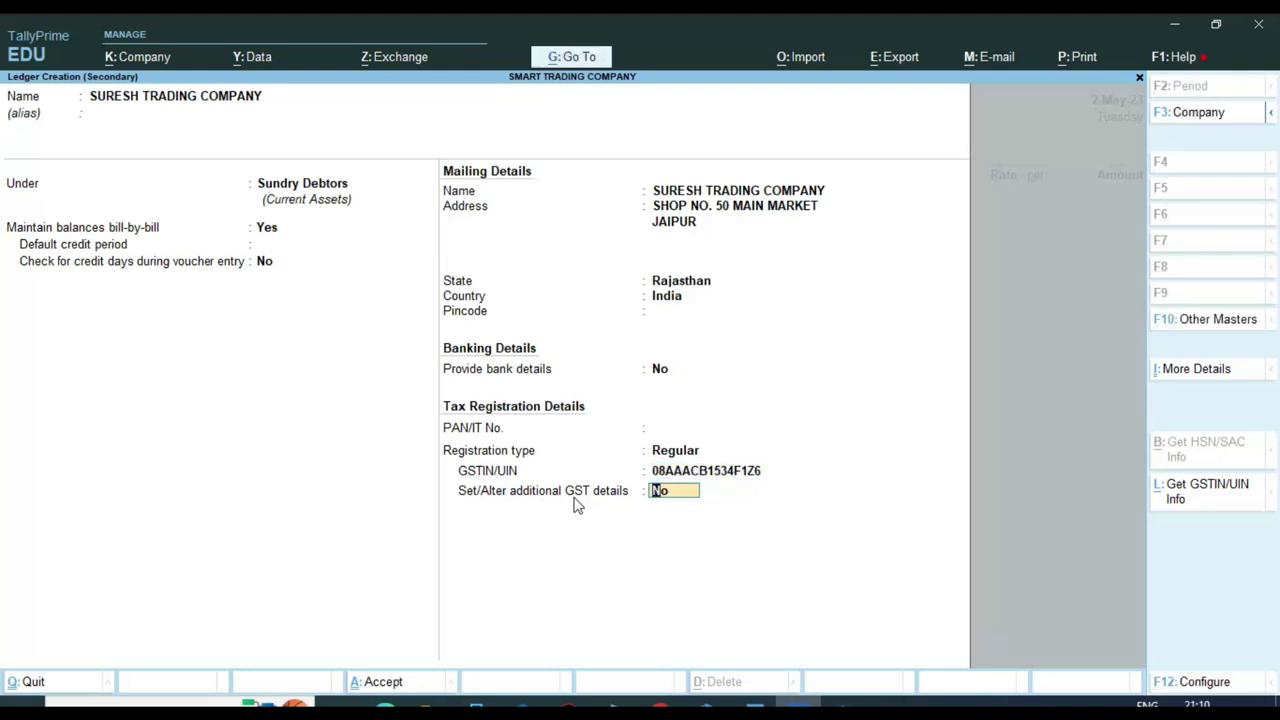
pyautogui.press('Return')
pyautogui.press('Return')
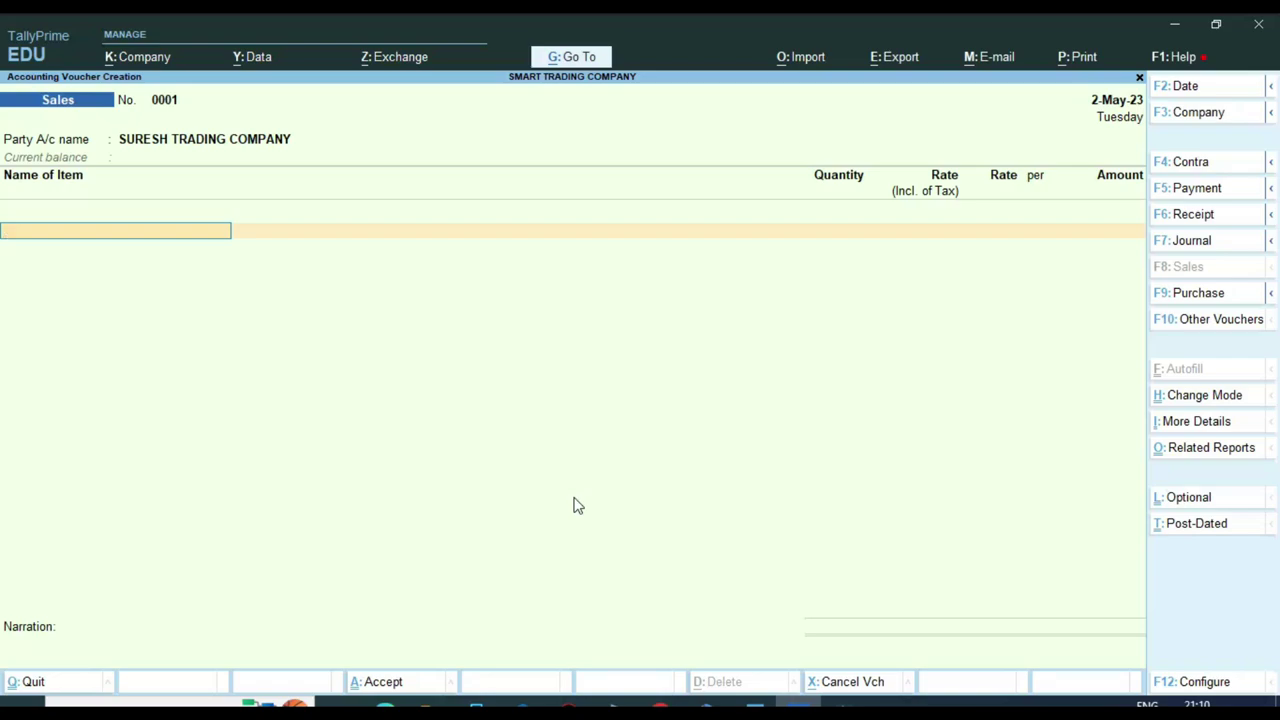
# Check the goods list in the Accounting Voucher PDF and choose SYSKA LED BLUB 25W as the Sales voucher's first item
pyautogui.hotkey('alt', 'Tab')
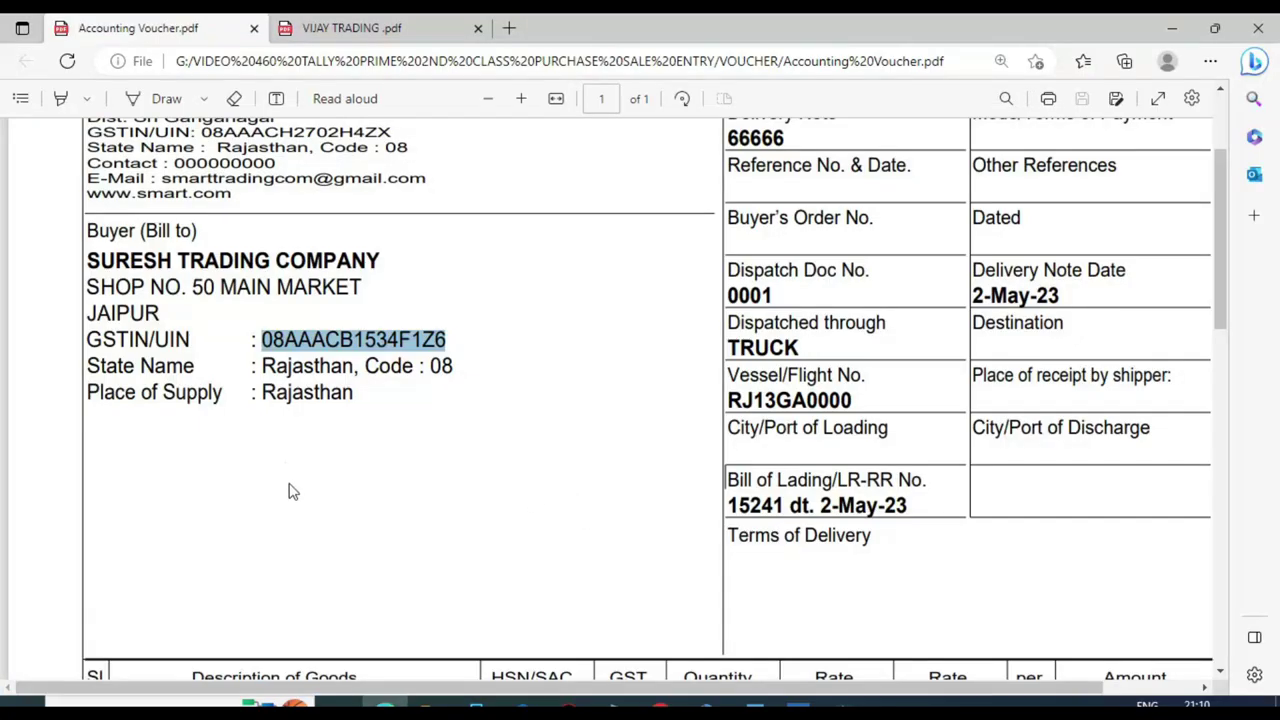
pyautogui.scroll(-5, 295, 485)
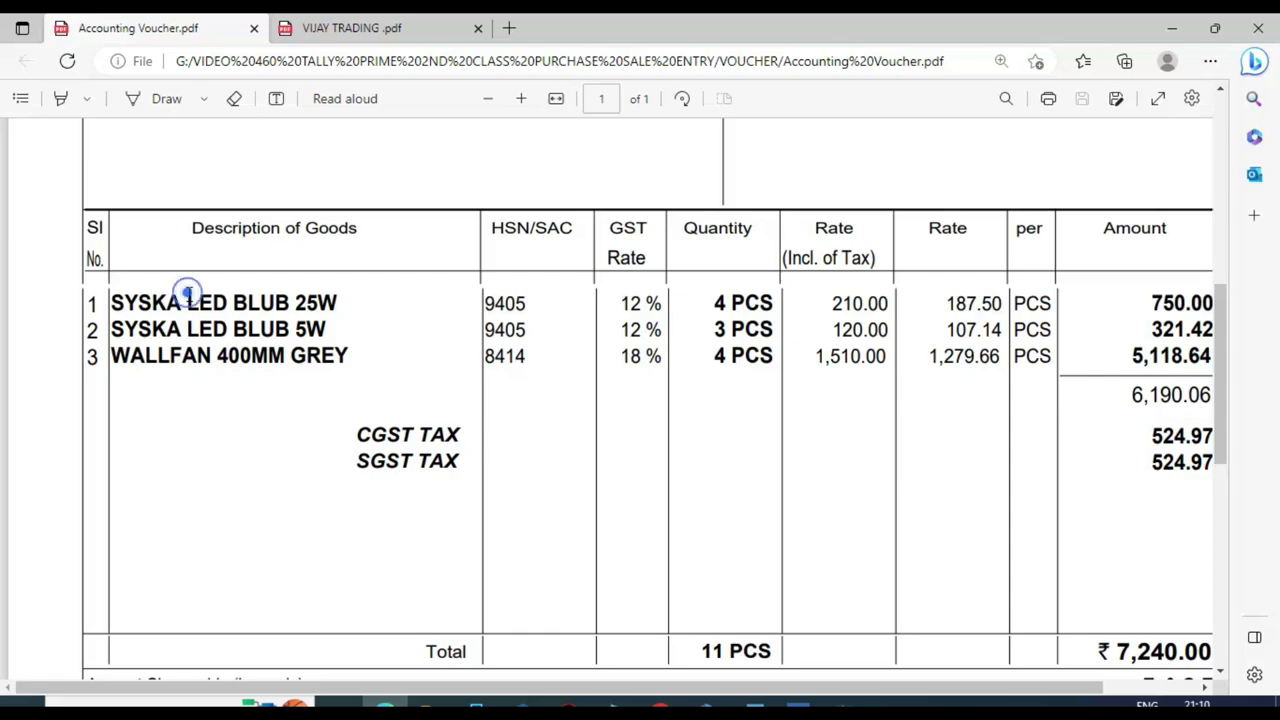
pyautogui.hotkey('alt', 'Tab')
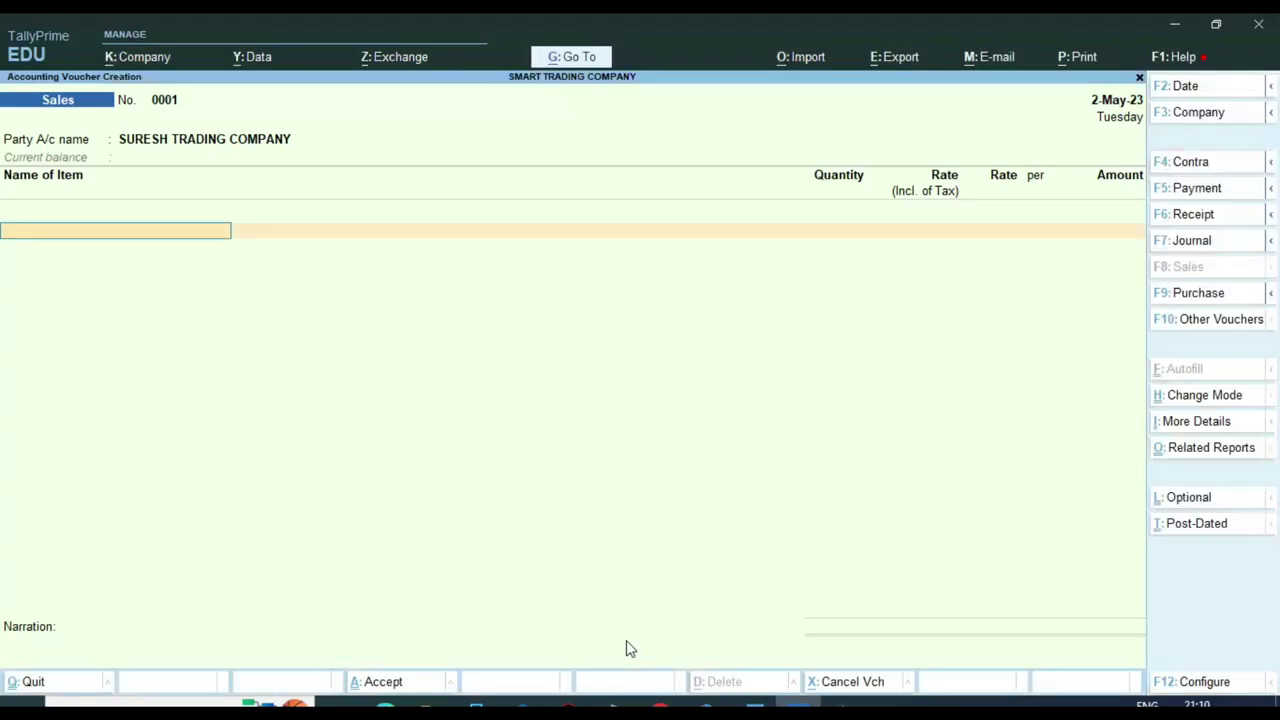
pyautogui.write('SY')
pyautogui.hotkey('alt', 'Tab')
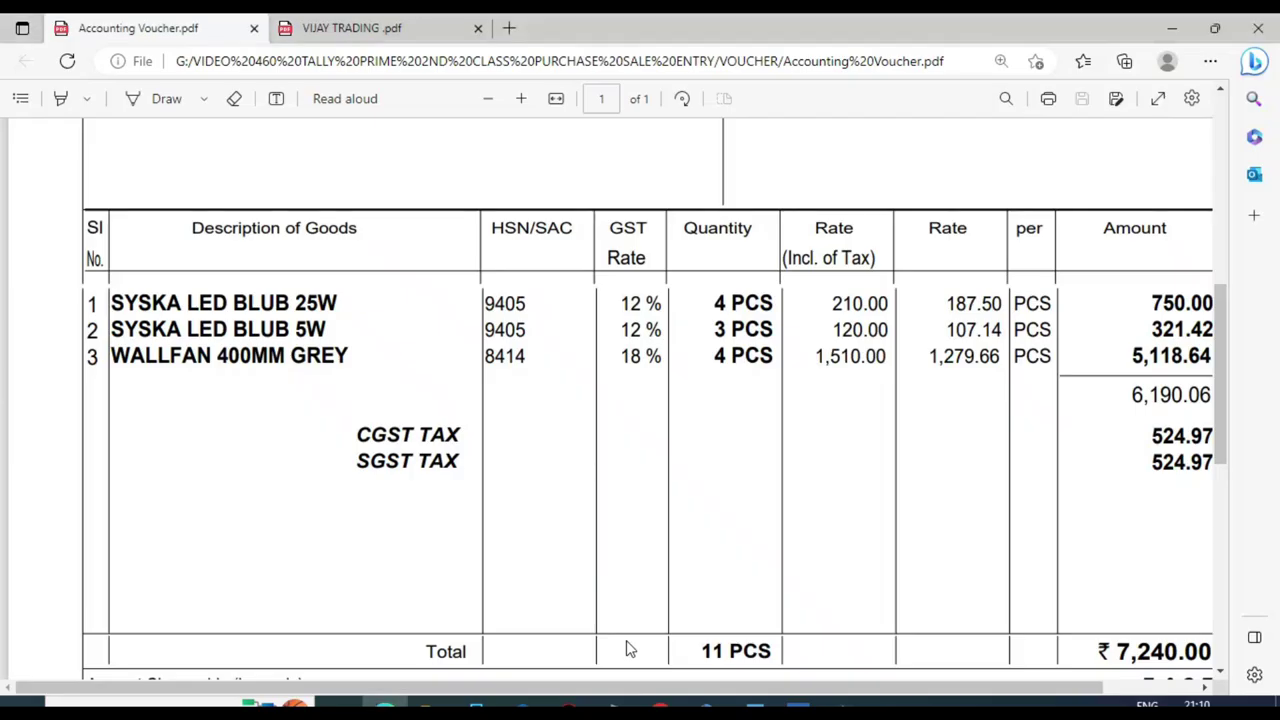
pyautogui.hotkey('alt', 'Tab')
pyautogui.press('Return')
pyautogui.press('Down')
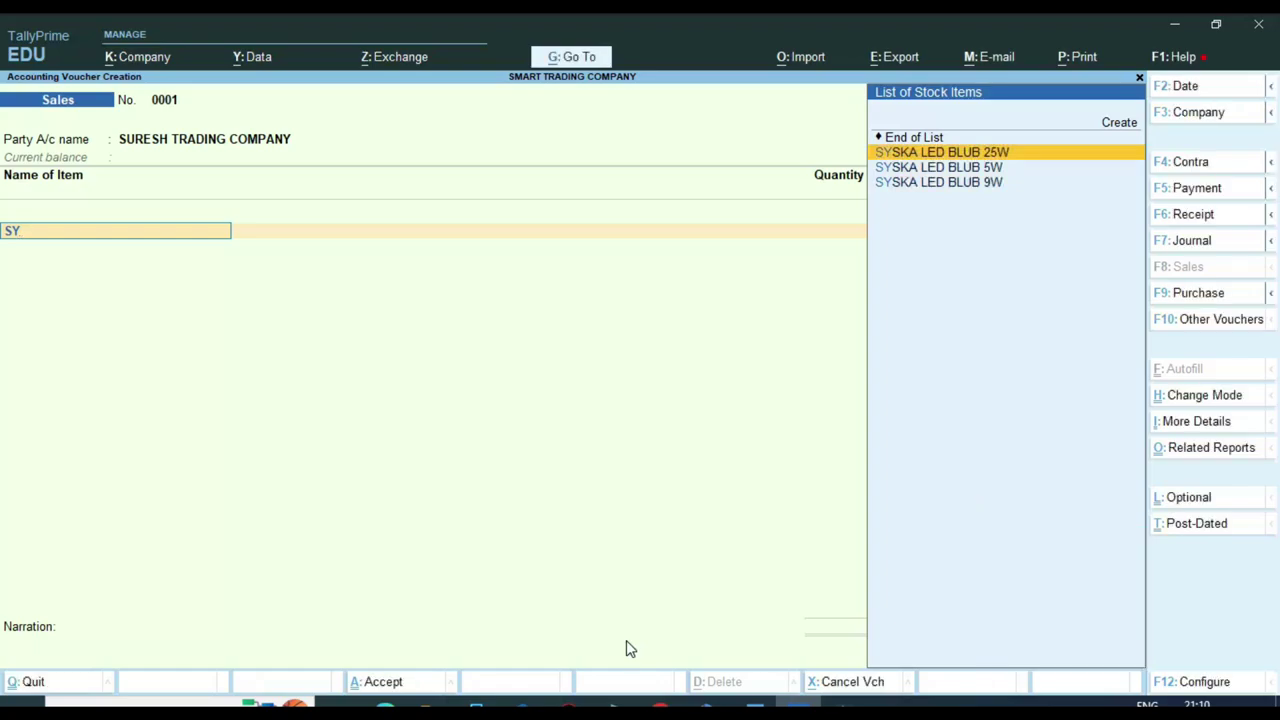
pyautogui.press('Return')
# Check the first item's quantity in the Accounting Voucher PDF and set it to 4 PCS in the Sales voucher
pyautogui.hotkey('alt', 'Tab')
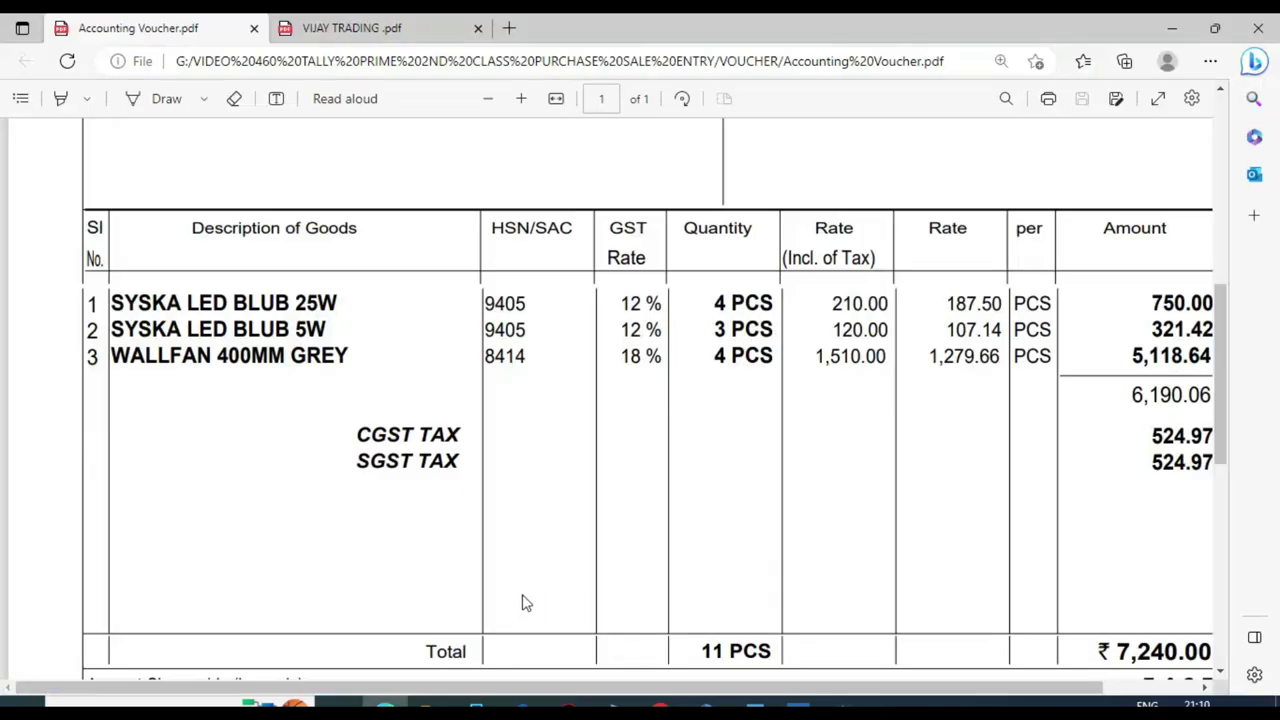
pyautogui.click(714, 297)
pyautogui.hotkey('alt', 'Tab')
pyautogui.write('4')
pyautogui.press('Return')
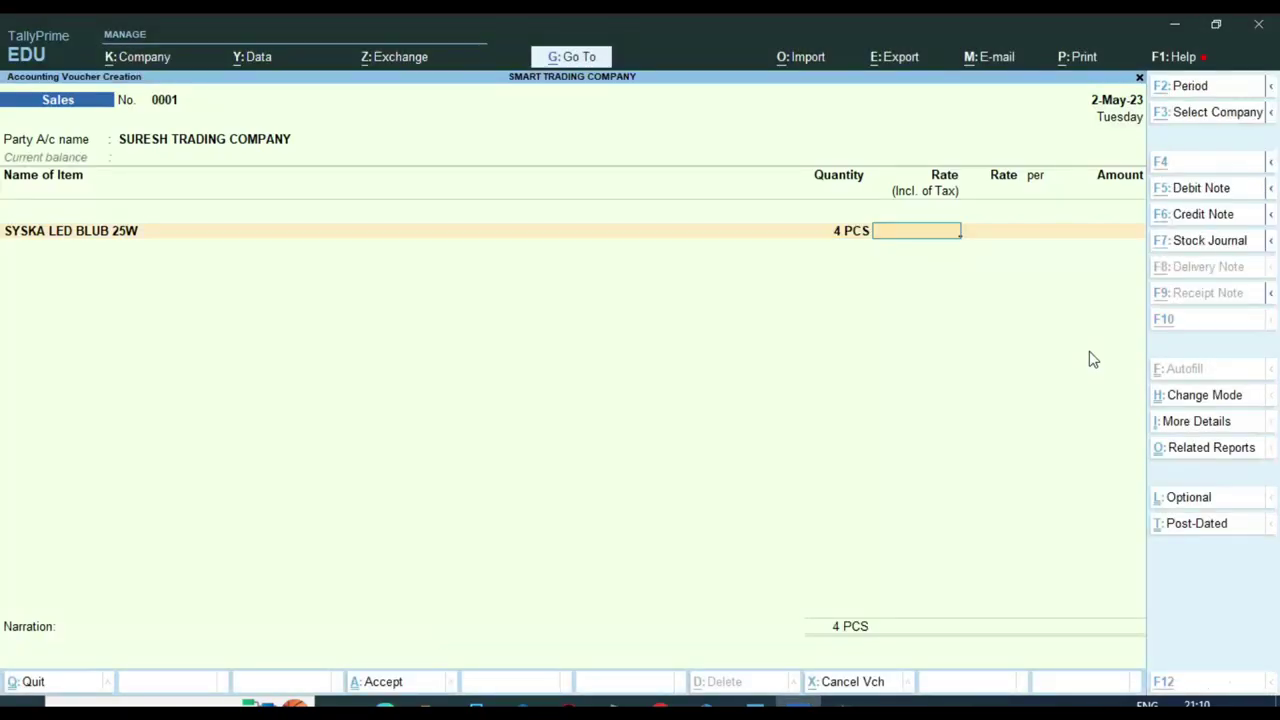
# Compare the tax-inclusive and tax-exclusive rates of SYSKA LED BLUB 25W in the Accounting Voucher PDF and return to the voucher in TallyPrime
pyautogui.hotkey('alt', 'Tab')
pyautogui.click(826, 309)
pyautogui.doubleClick(843, 311)
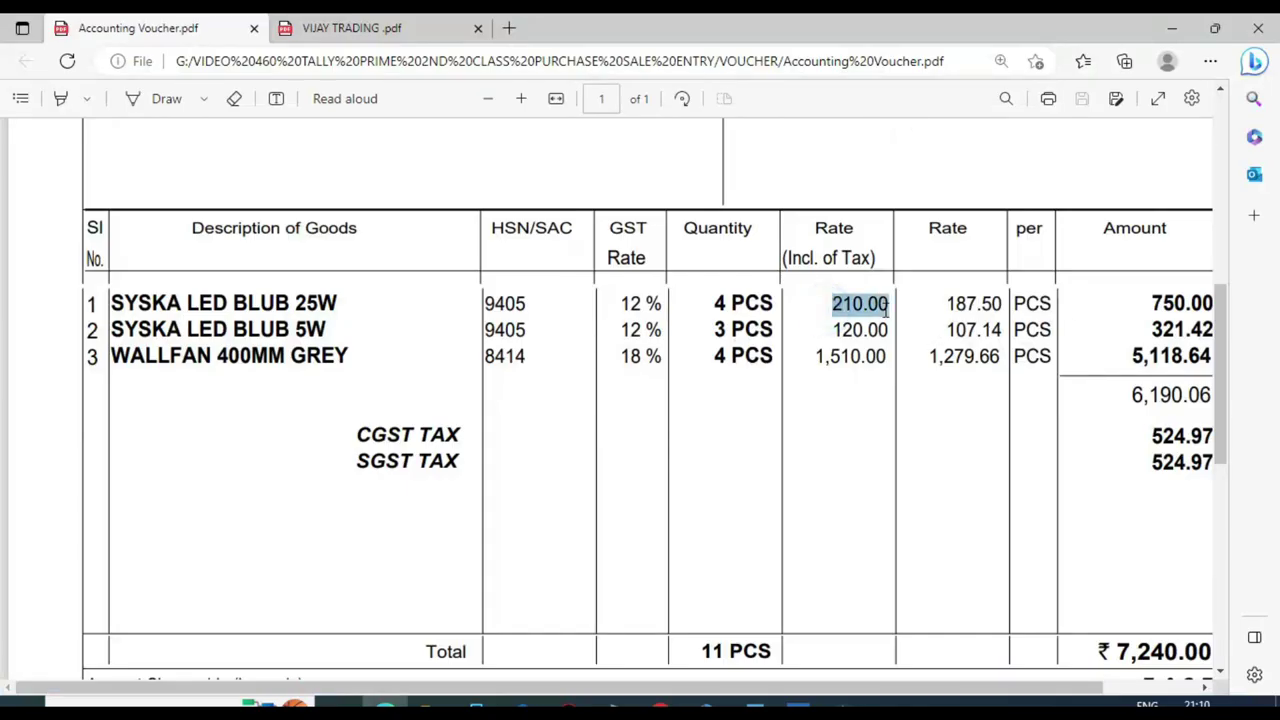
pyautogui.click(845, 245)
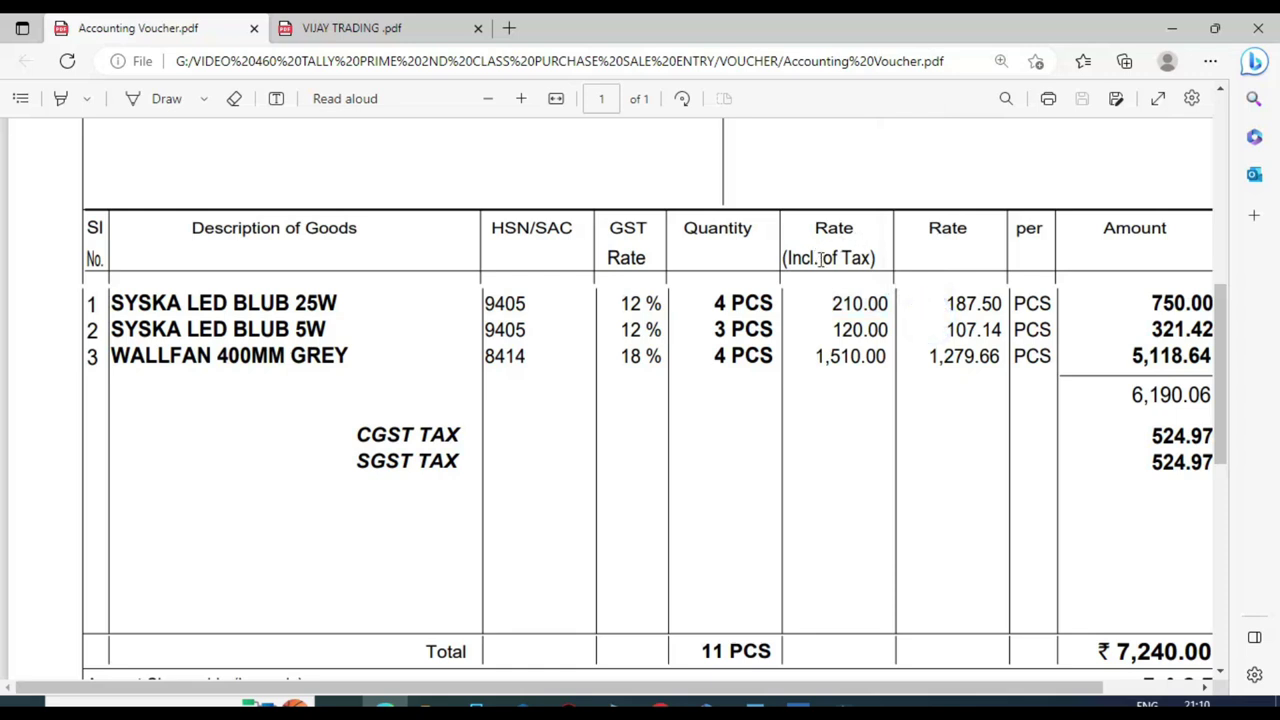
pyautogui.doubleClick(828, 302)
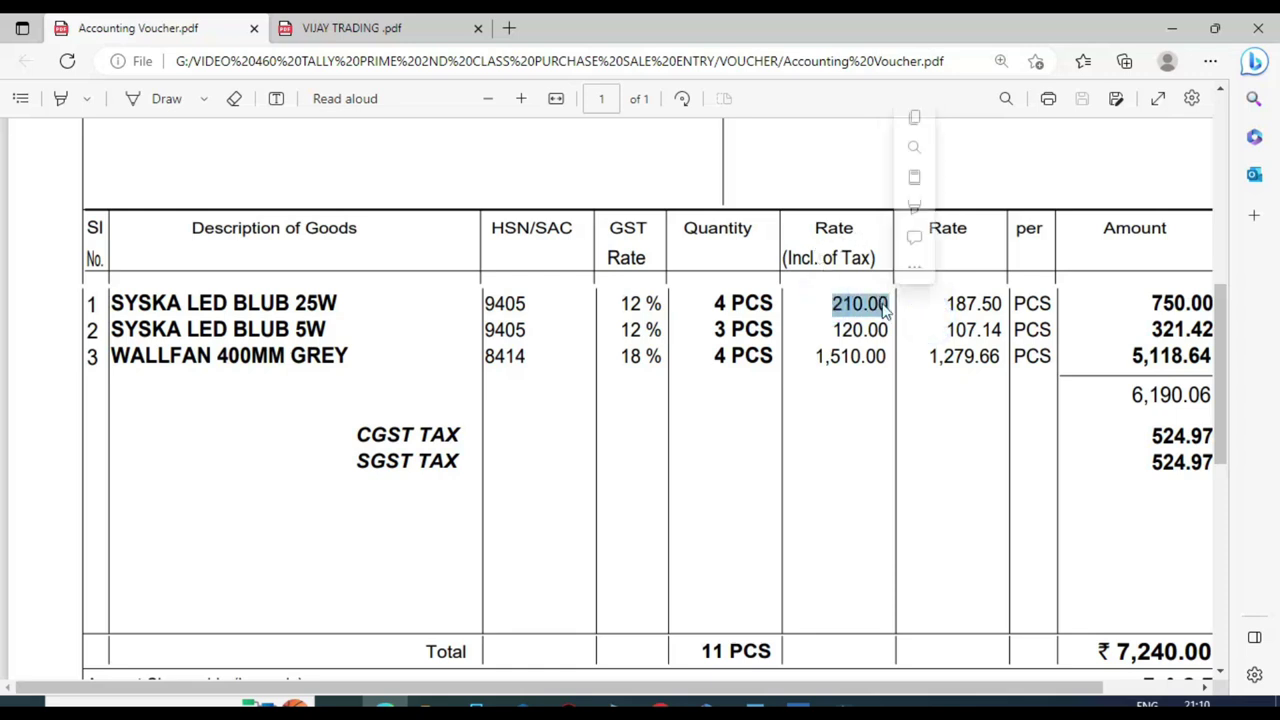
pyautogui.click(943, 300)
pyautogui.doubleClick(987, 302)
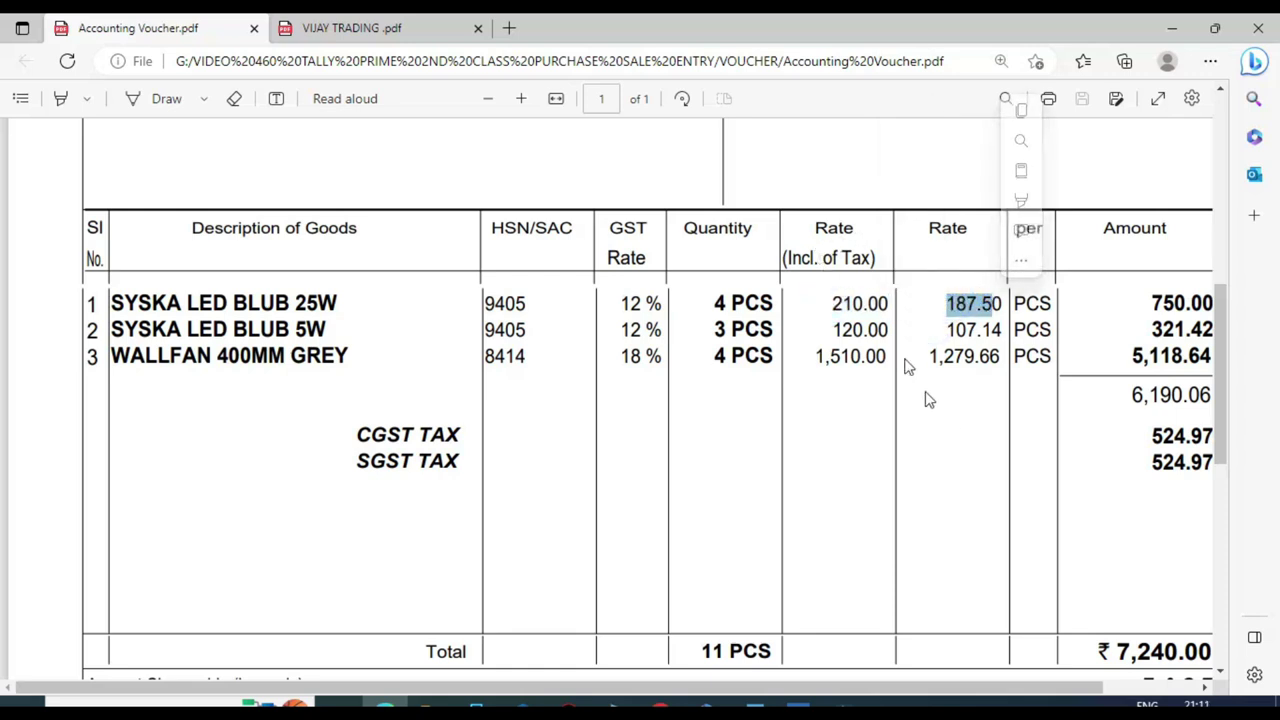
pyautogui.click(880, 328)
pyautogui.hotkey('alt', 'Tab')
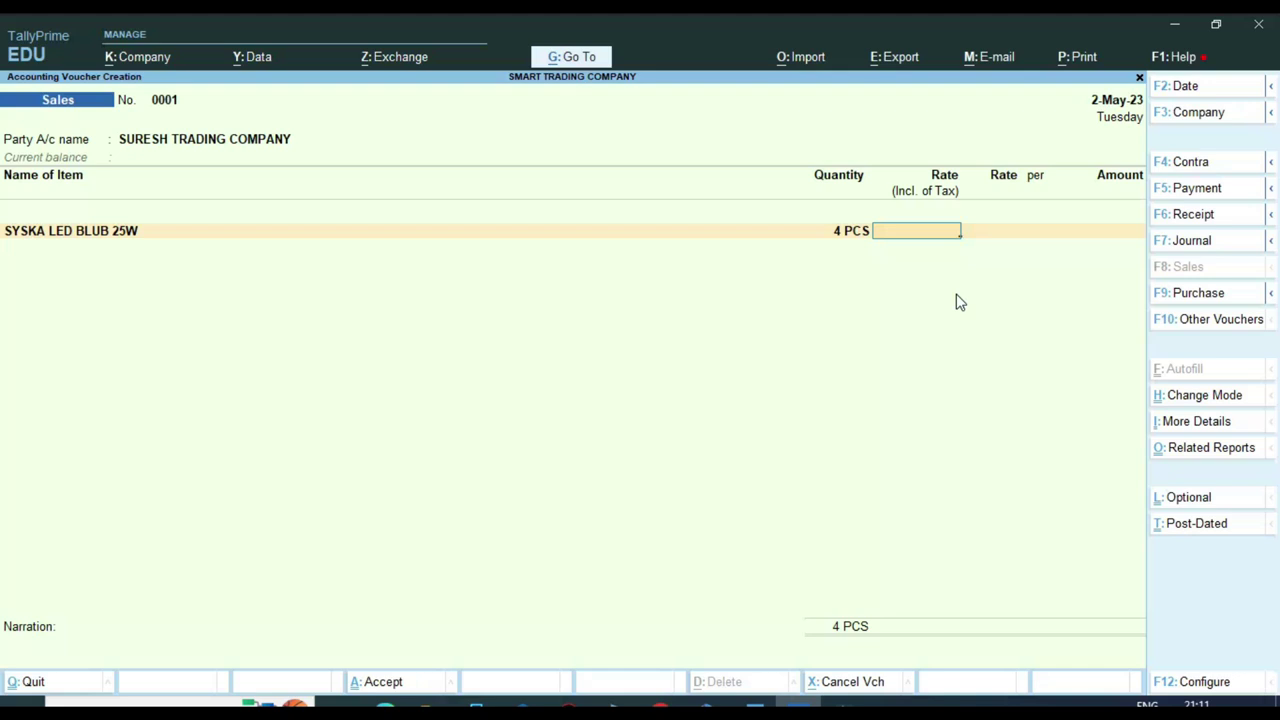
# Review the Sales voucher configuration for the setting that provides a tax-inclusive rate for stock items, leaving the options as they are
pyautogui.press('F12')
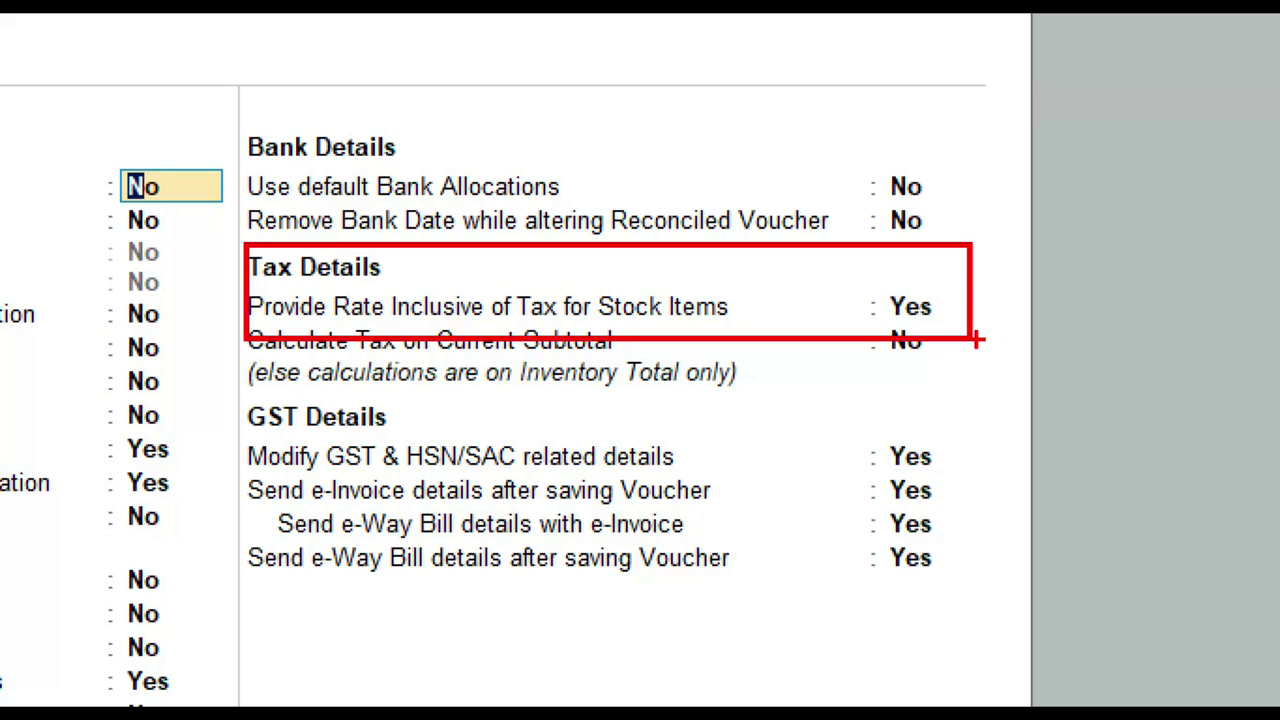
pyautogui.moveTo(848, 290)
pyautogui.mouseDown()
pyautogui.moveTo(876, 330)
pyautogui.moveTo(852, 288)
pyautogui.mouseUp()
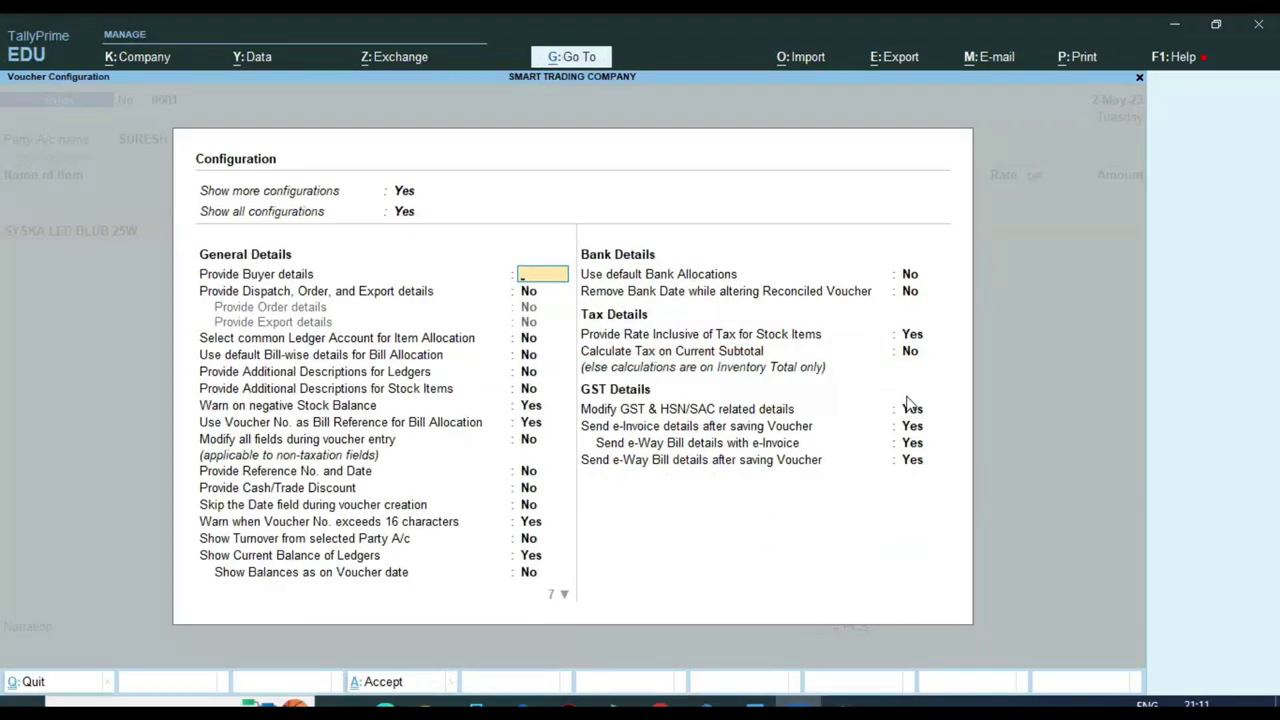
pyautogui.press('Escape')
# Check the first item's tax-inclusive rate in the Accounting Voucher PDF, set it to 210 in TallyPrime, and accept the calculated amount
pyautogui.hotkey('alt', 'Tab')
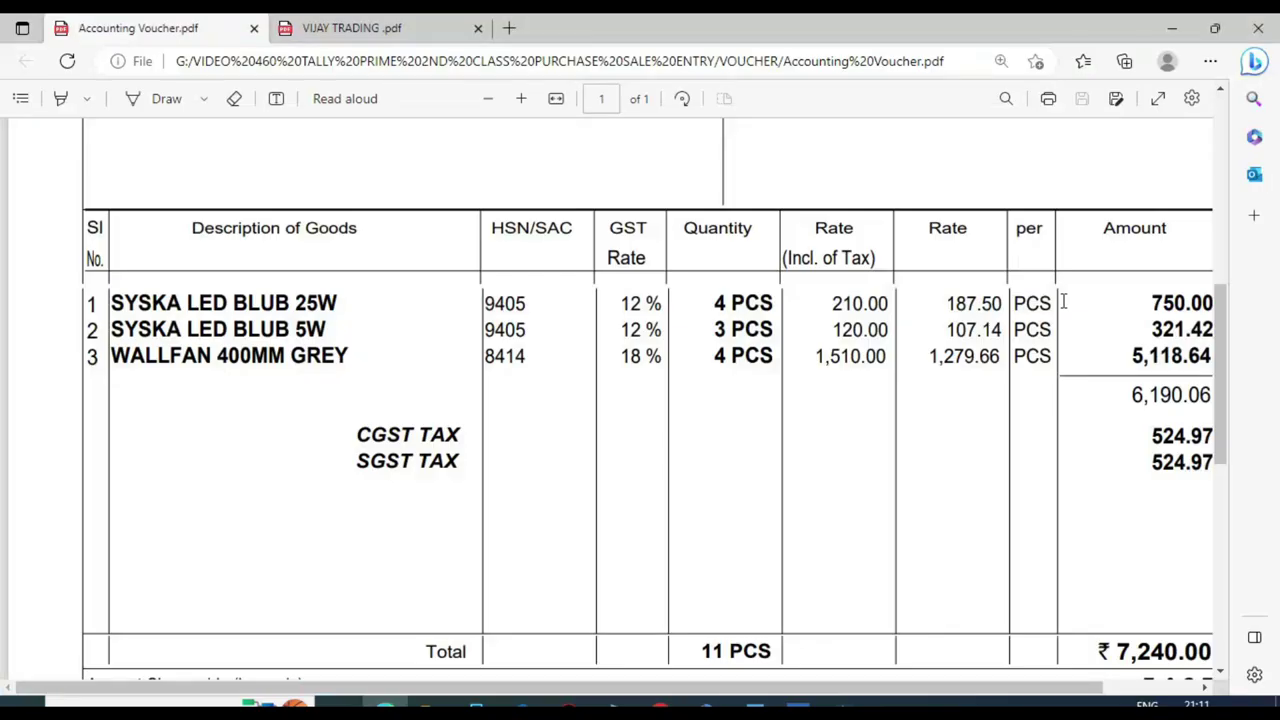
pyautogui.hotkey('alt', 'Tab')
pyautogui.write('210')
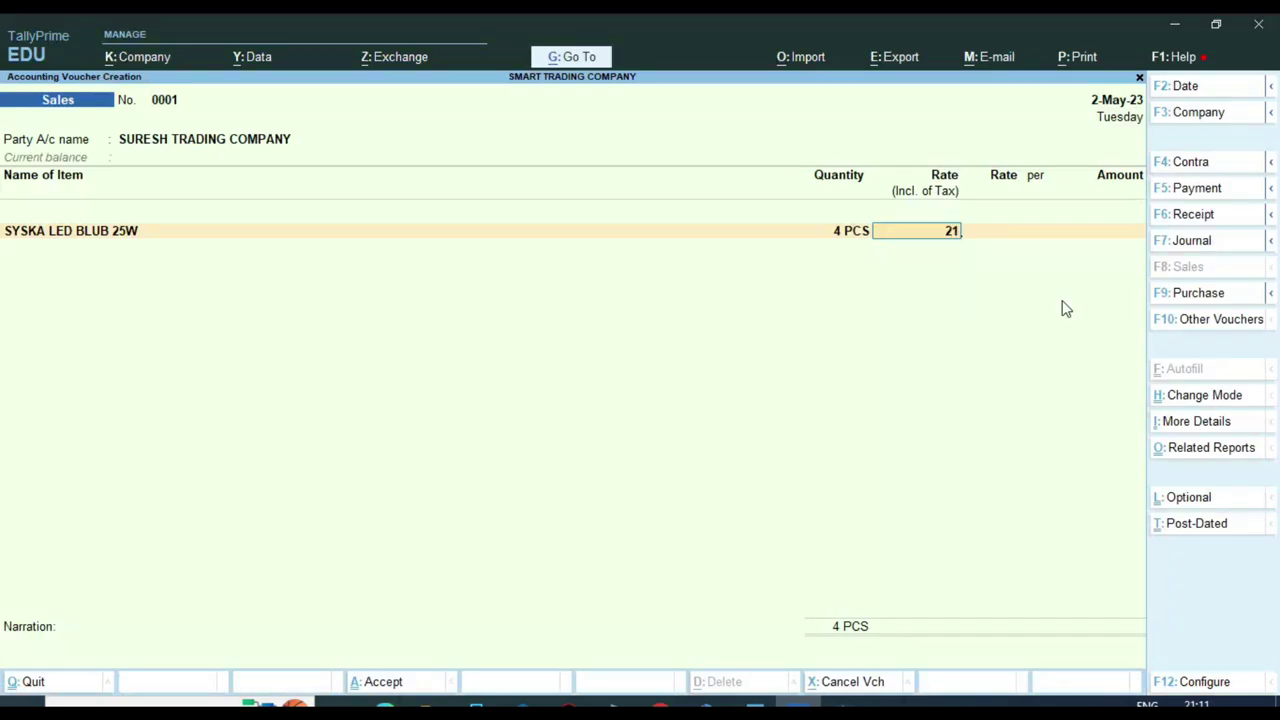
pyautogui.press('Return')
pyautogui.press('Return')
pyautogui.hotkey('alt', 'Tab')
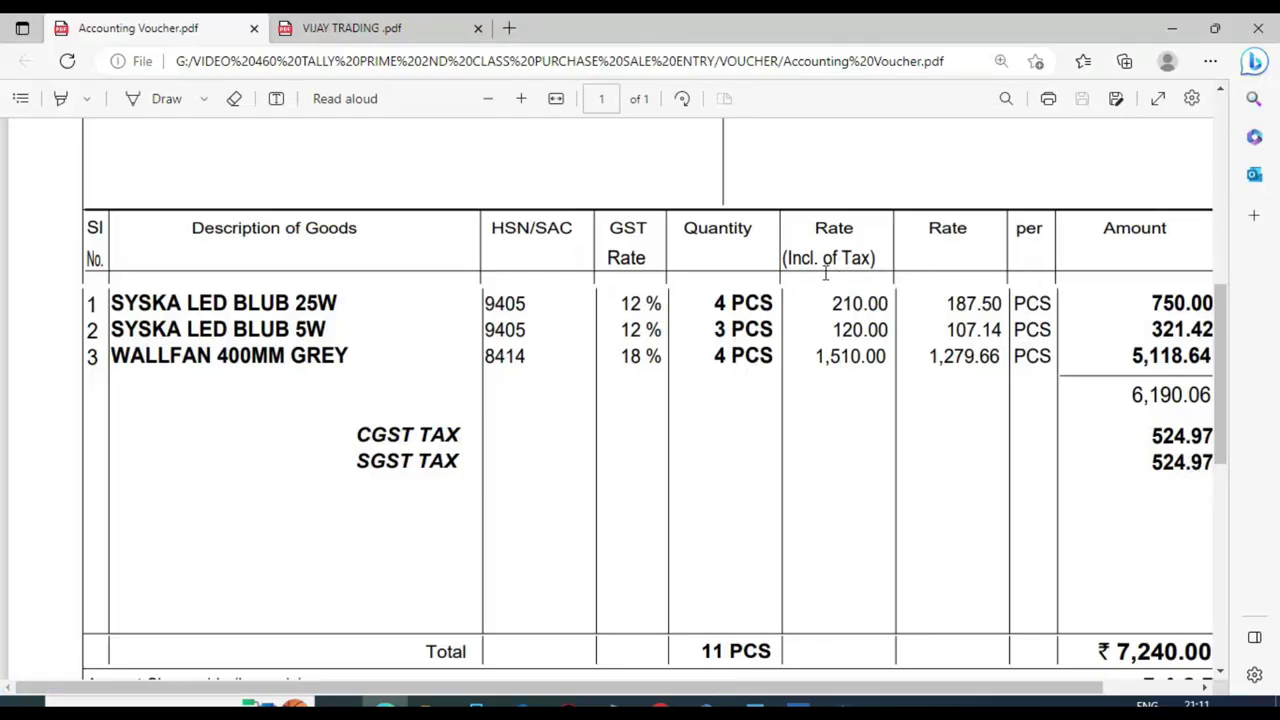
pyautogui.hotkey('alt', 'Tab')
pyautogui.press('Return')
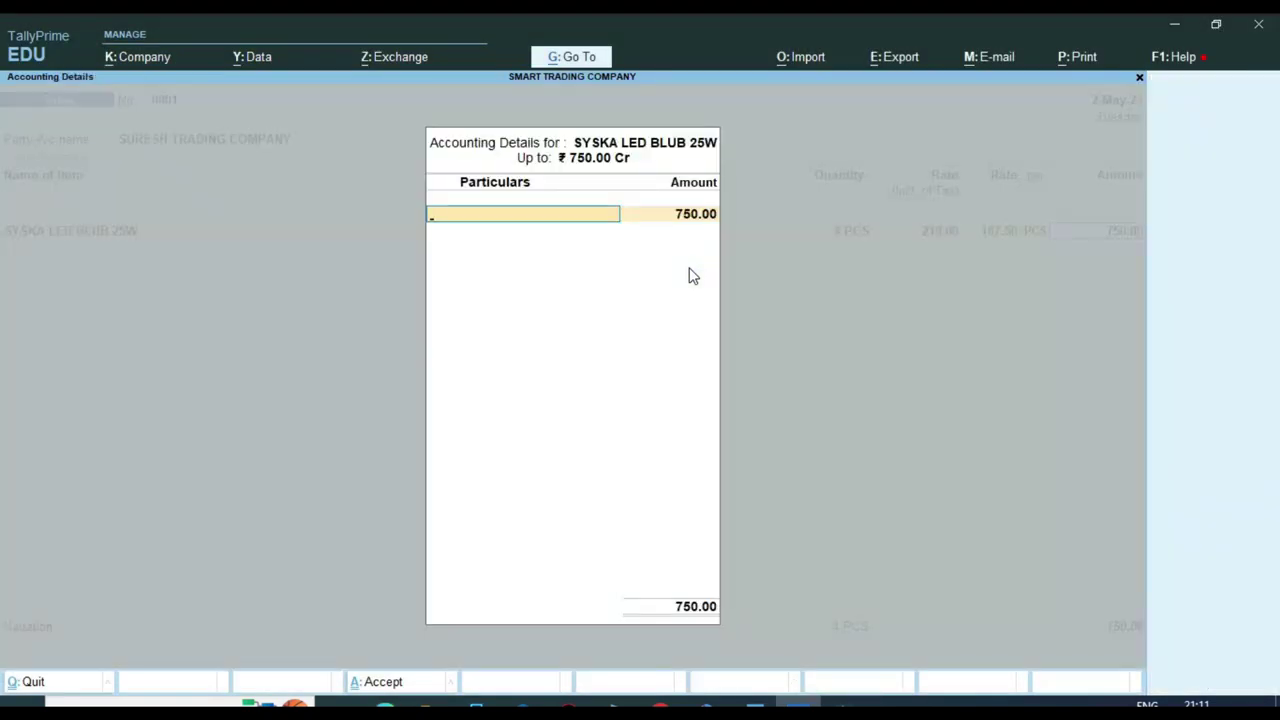
# Start a new ledger for SYSKA LED BLUB 25W named ELECTRONIC GOODS GST12% SALE under Sales Accounts
pyautogui.write('S')
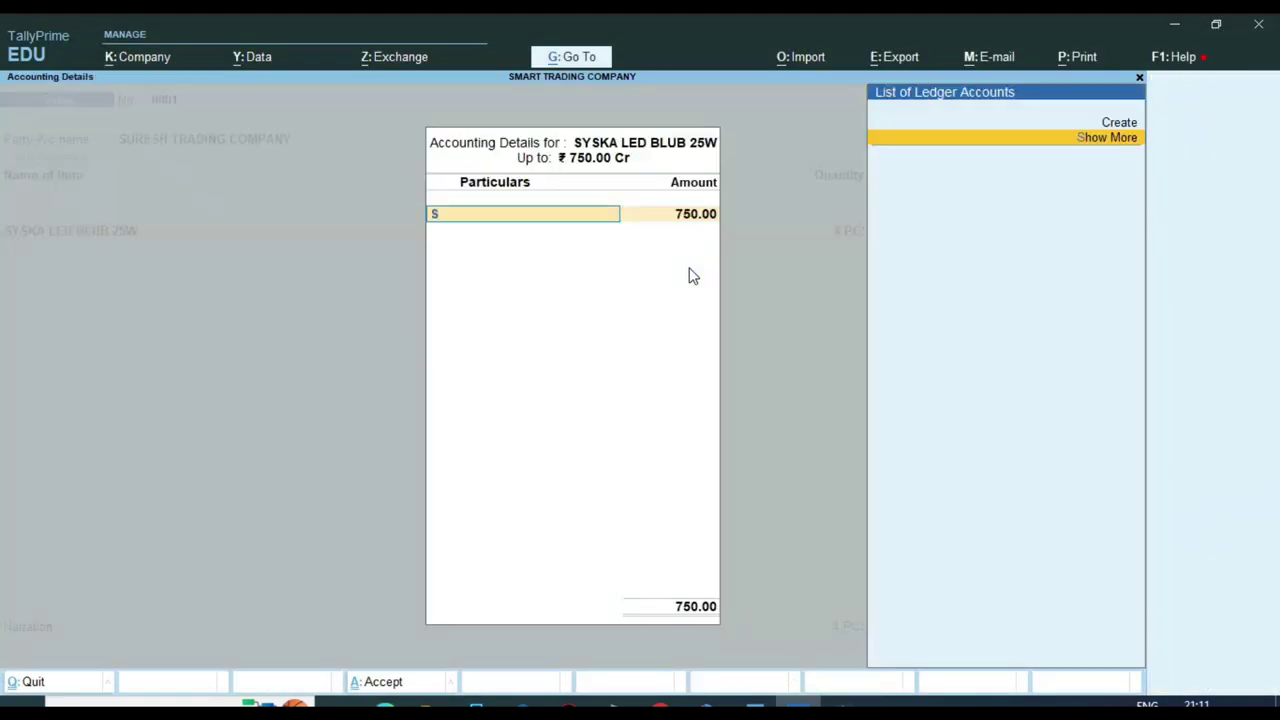
pyautogui.press('Up')
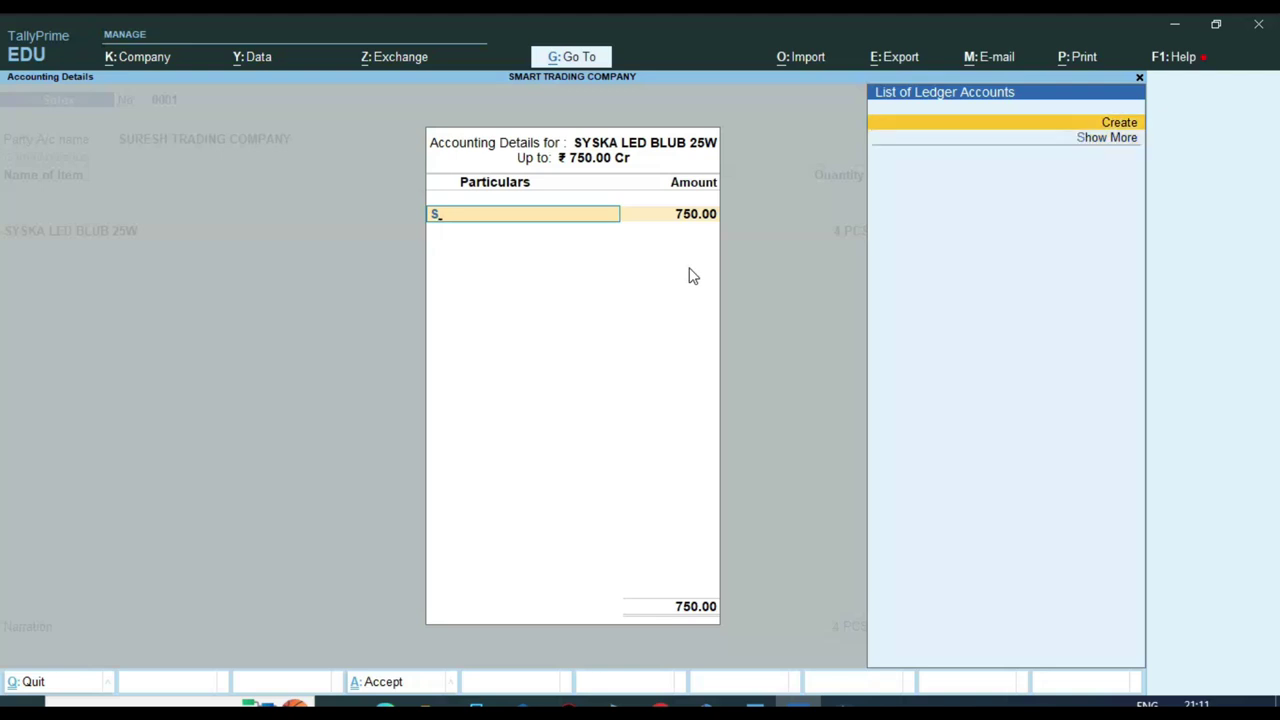
pyautogui.press('Return')
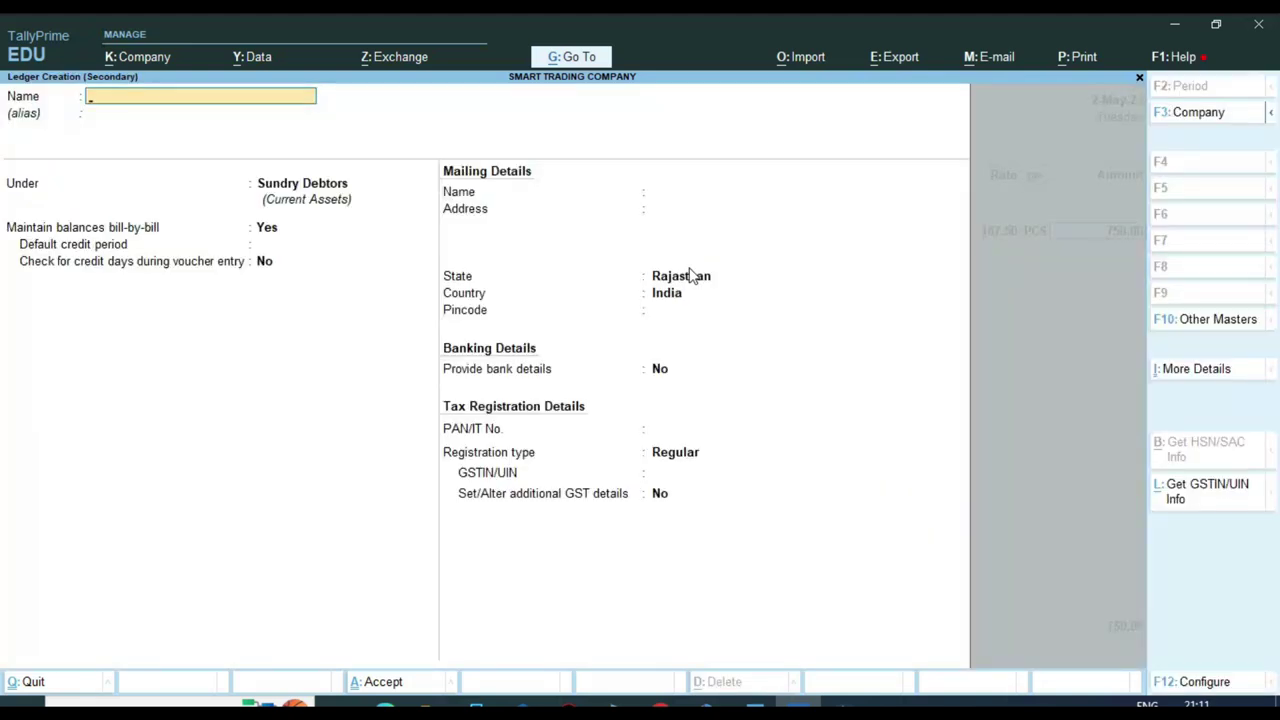
pyautogui.write('ELECTRONIC GO')
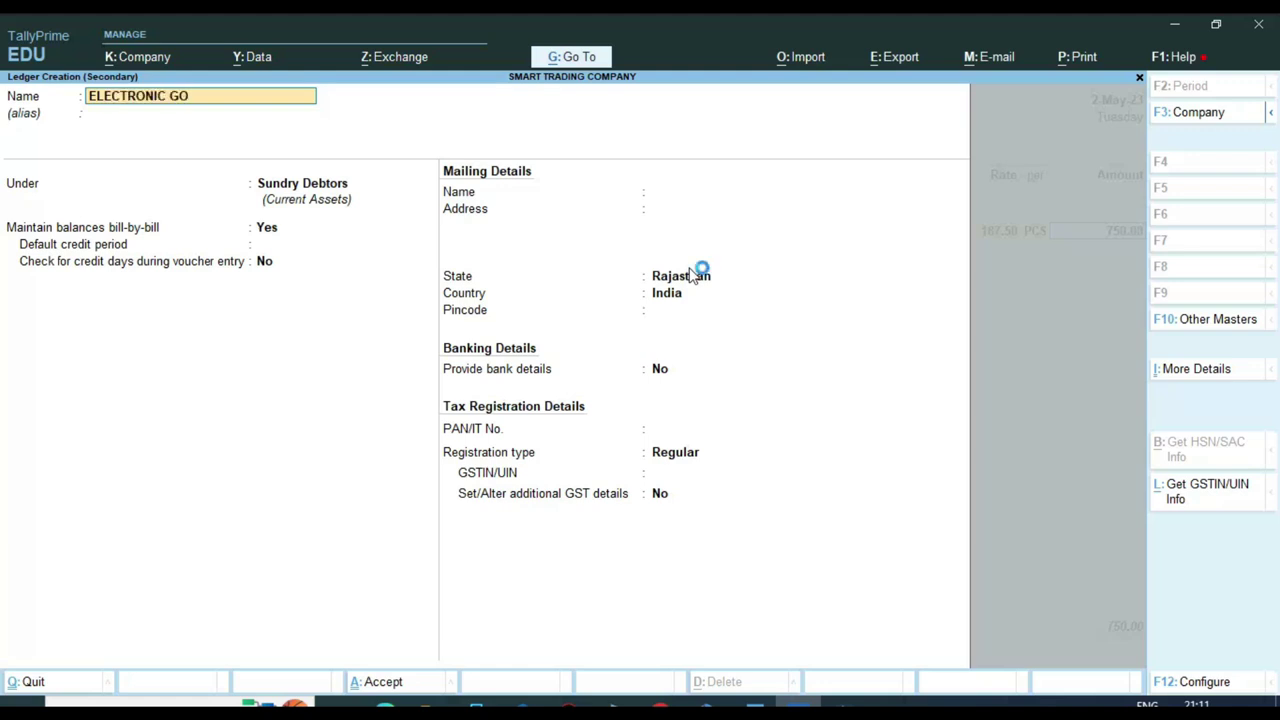
pyautogui.write('ODS GST12% SALE')
pyautogui.press('Return')
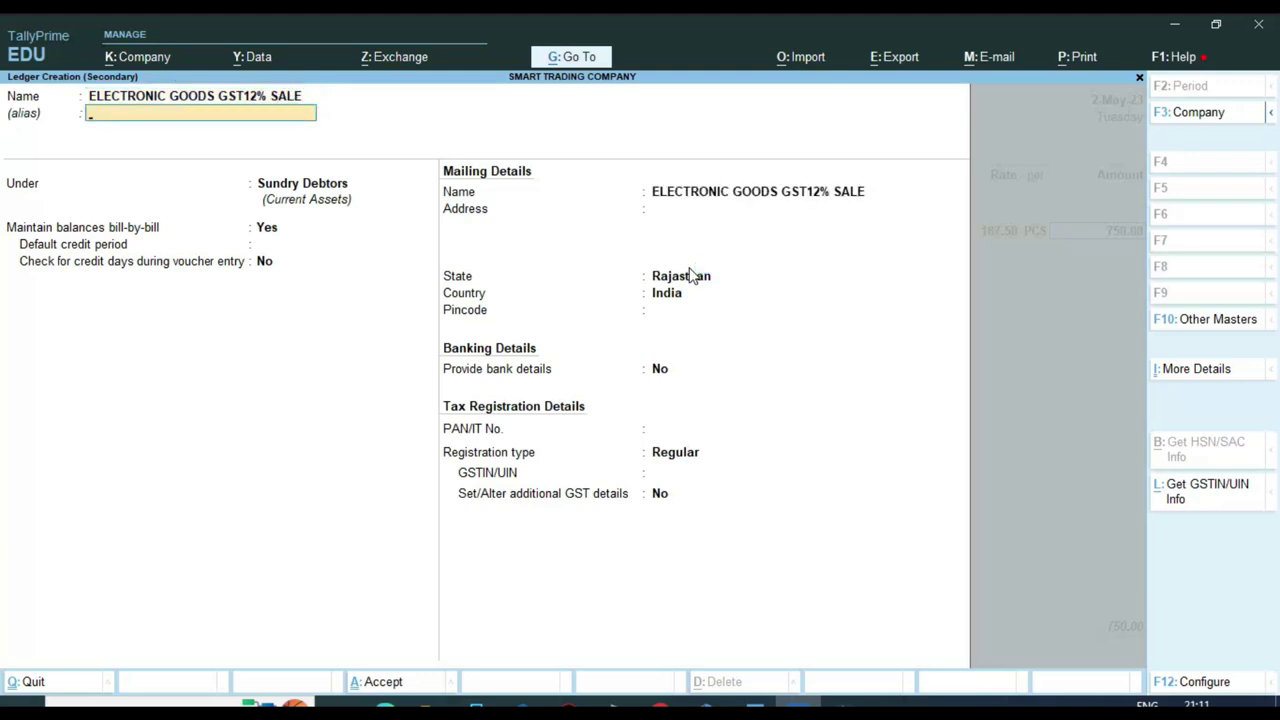
pyautogui.press('Return')
pyautogui.write('SAL')
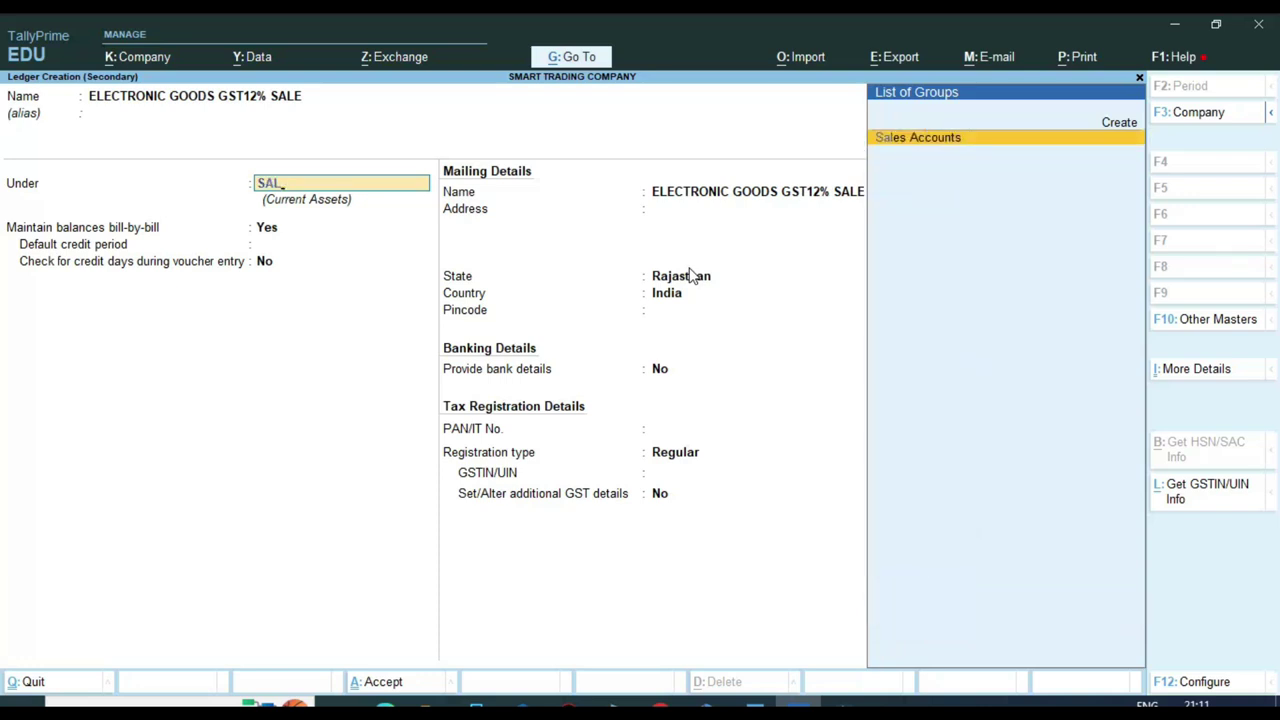
pyautogui.press('Return')
pyautogui.press('Return')
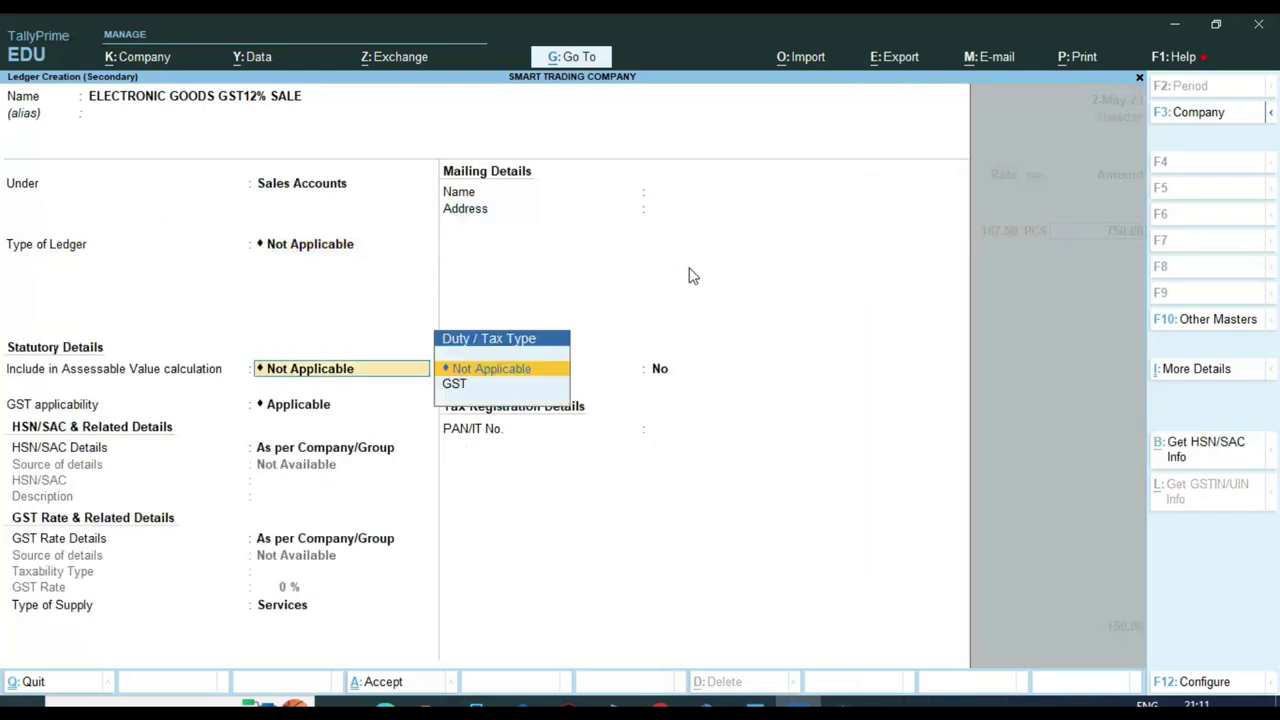
# Keep the default GST details, set the ledger's type of supply to Goods, save it, and allocate the first item's full amount to it
pyautogui.press('Return')
pyautogui.press('Return')
pyautogui.press('Return')
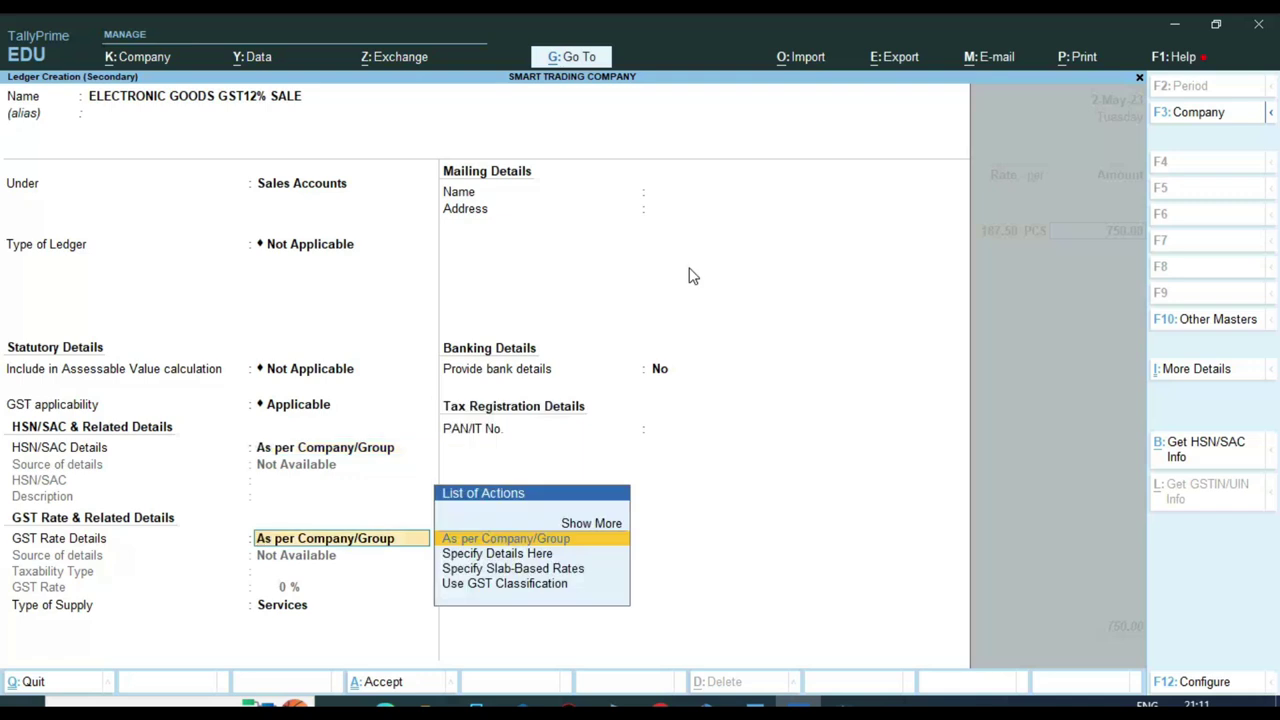
pyautogui.press('Return')
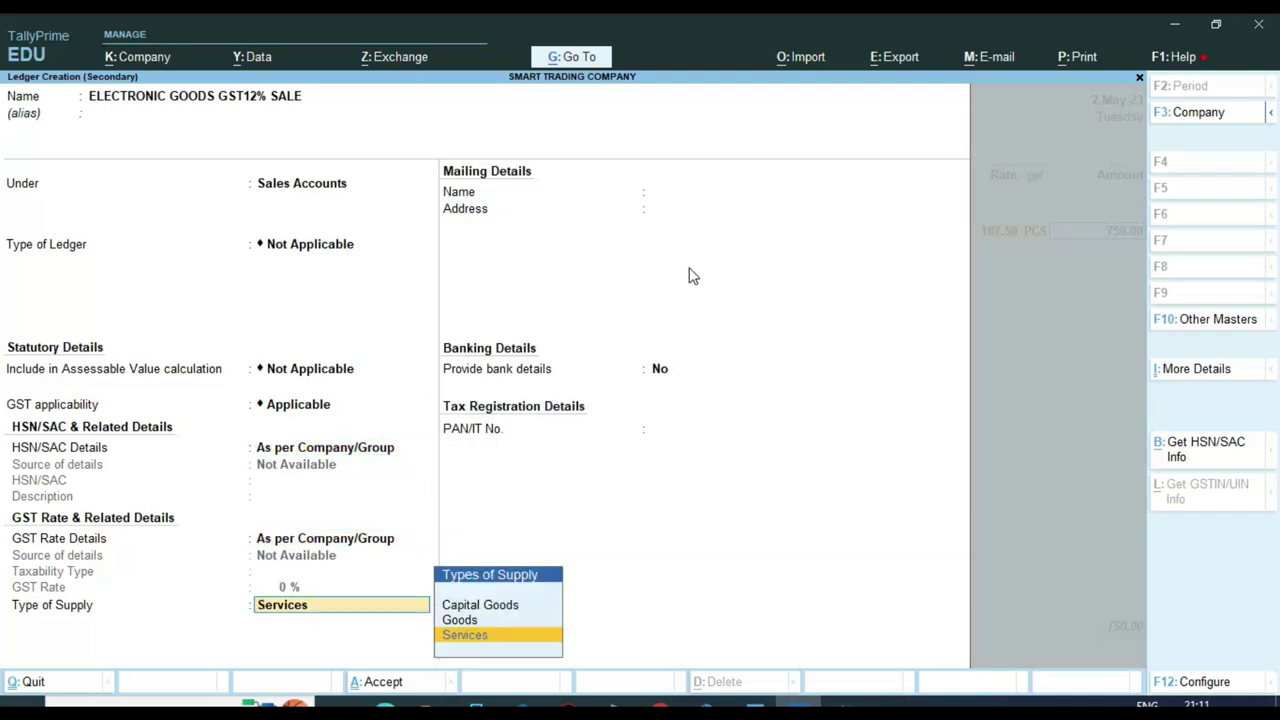
pyautogui.press('Up')
pyautogui.press('Return')
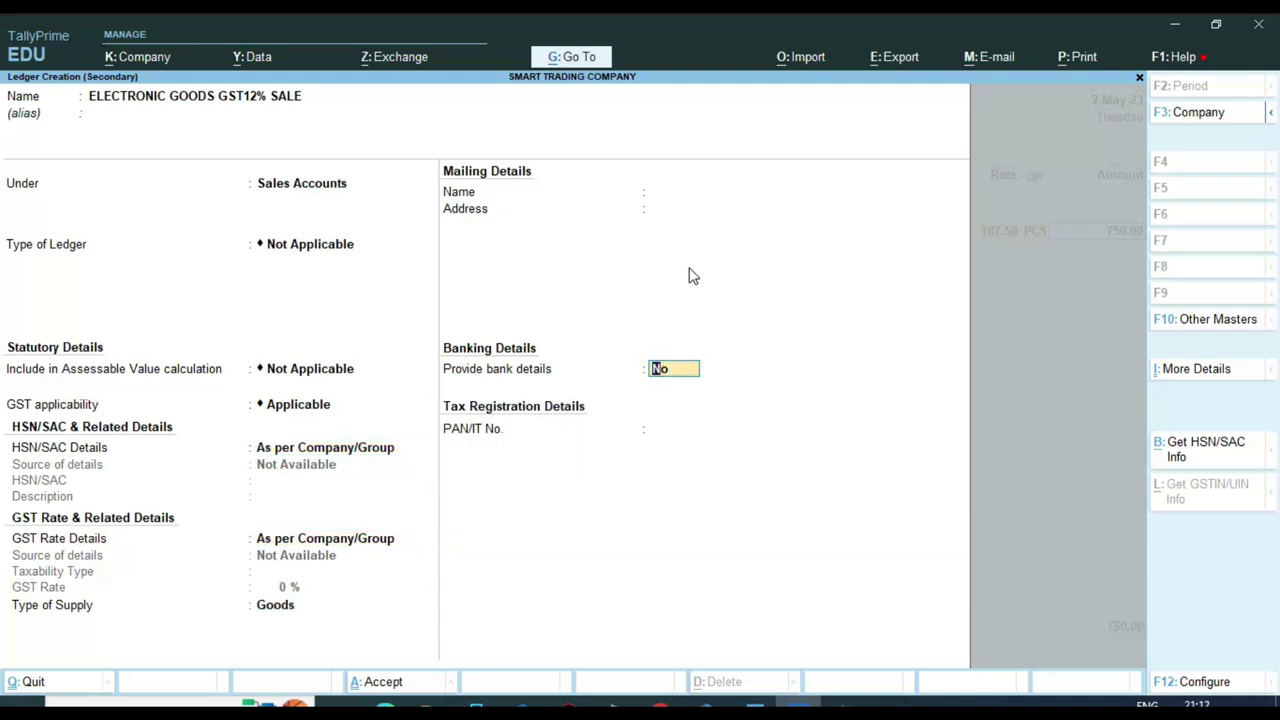
pyautogui.press('Return')
pyautogui.press('Return')
pyautogui.press('Return')
pyautogui.press('Return')
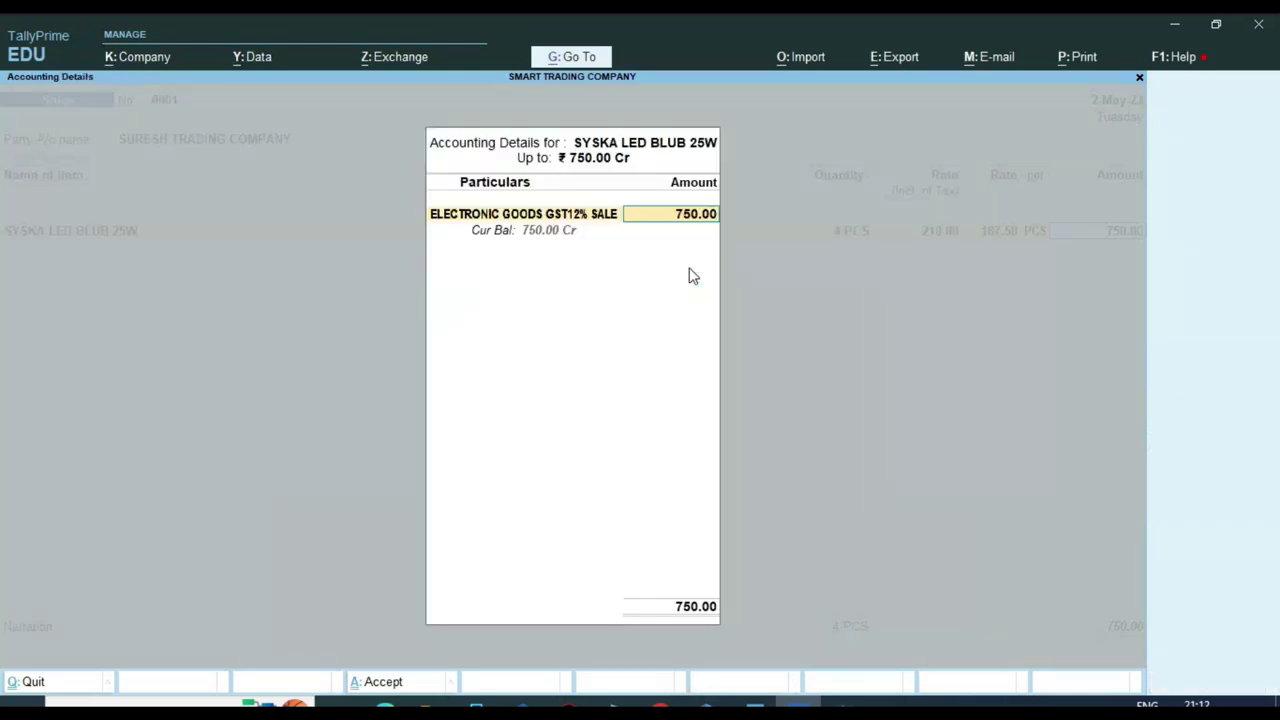
pyautogui.press('Return')
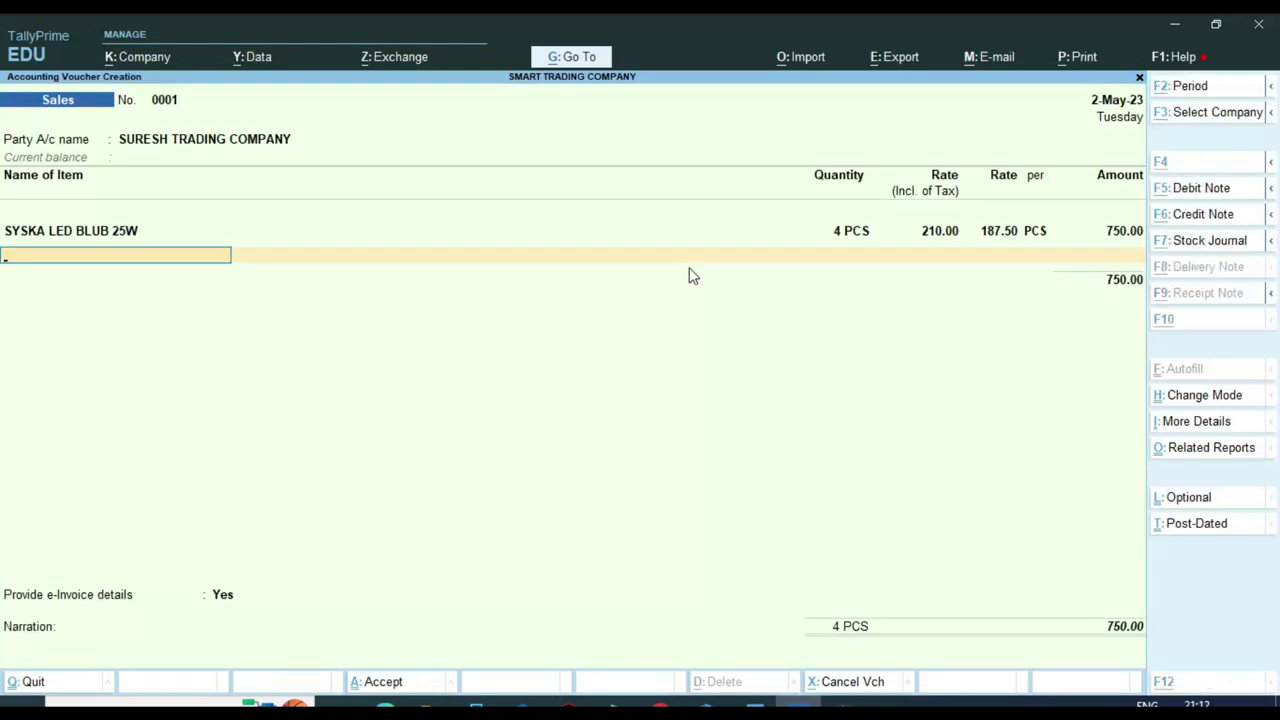
# Check the second item in the Accounting Voucher PDF and choose SYSKA LED BLUB 5W on the Sales voucher's next line
pyautogui.hotkey('alt', 'Tab')
pyautogui.hotkey('alt', 'Tab')
pyautogui.write('5')
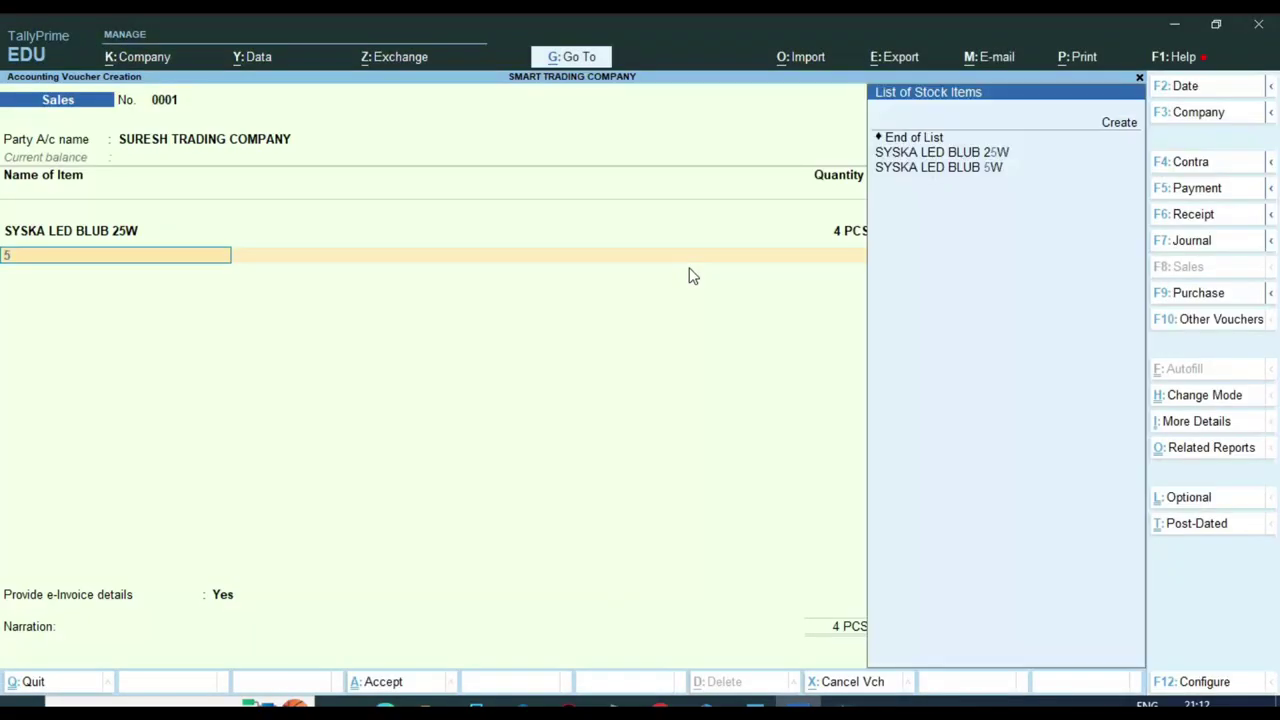
pyautogui.press('Return')
# Set SYSKA LED BLUB 5W to 3 PCS at a tax-inclusive rate of 120 as in the PDF, and accept its amount
pyautogui.hotkey('alt', 'Tab')
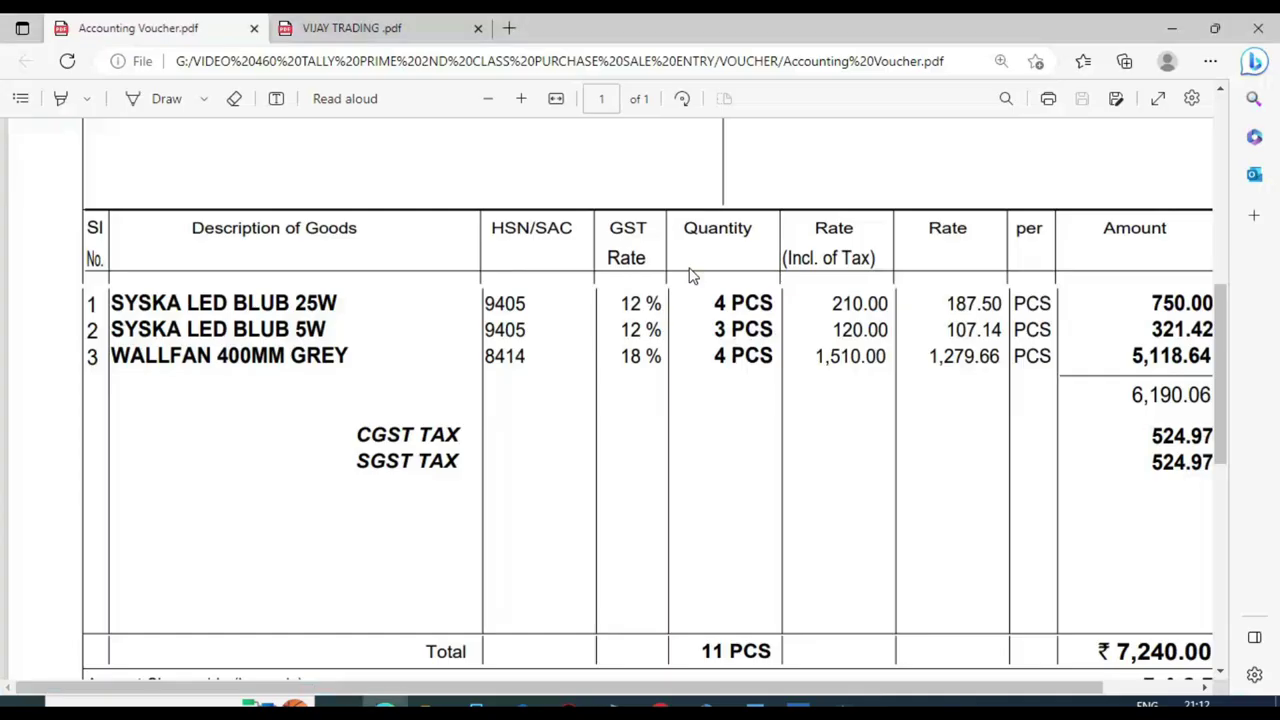
pyautogui.hotkey('alt', 'Tab')
pyautogui.write('3')
pyautogui.press('Return')
pyautogui.write('12')
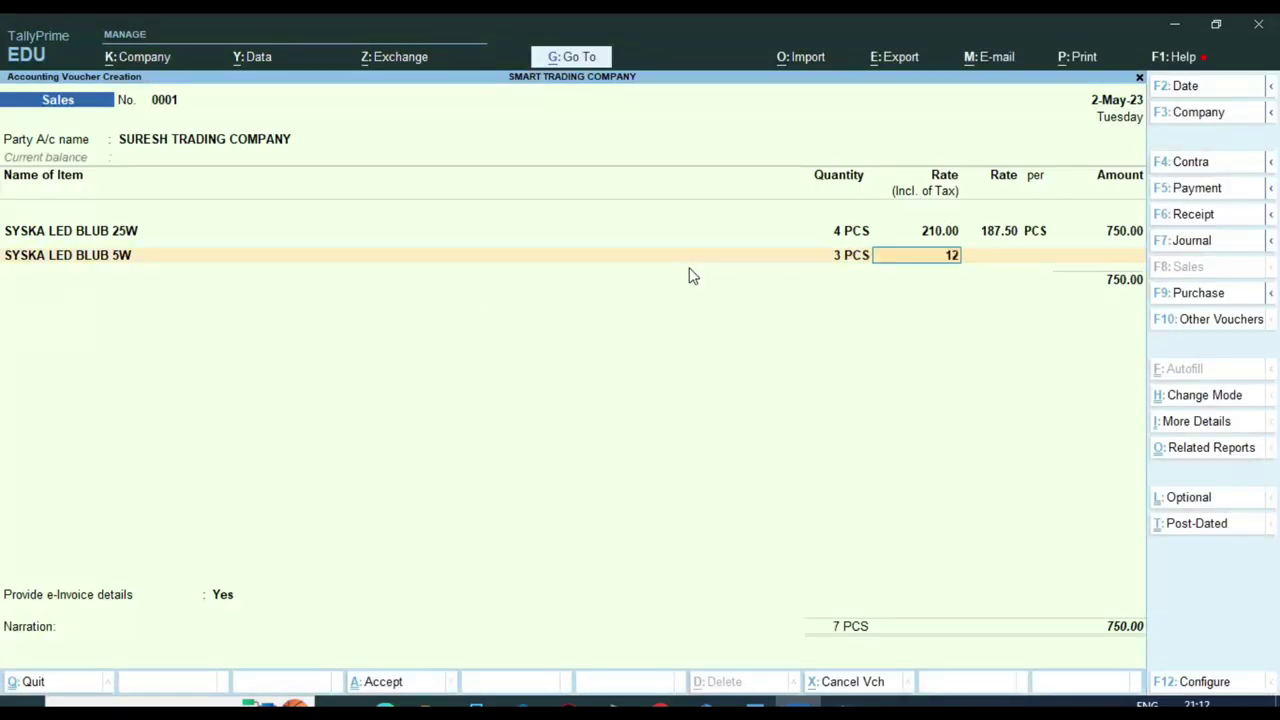
pyautogui.write('0')
pyautogui.press('Return')
pyautogui.press('Return')
pyautogui.press('Return')
pyautogui.press('Return')
# Check the second item's GST rate in the PDF and allocate it to ELECTRONIC GOODS GST12% SALE, keeping GST details As per Masters/Company
pyautogui.hotkey('alt', 'Tab')
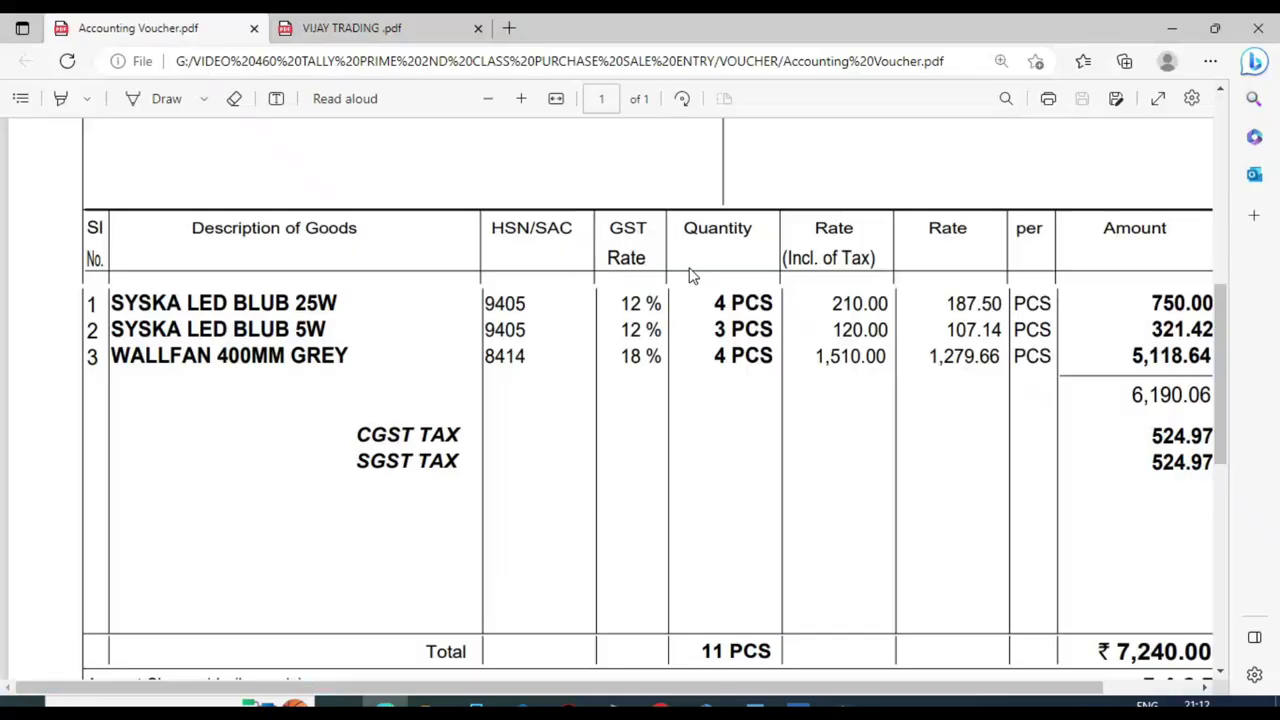
pyautogui.moveTo(618, 330); pyautogui.dragTo(652, 336)
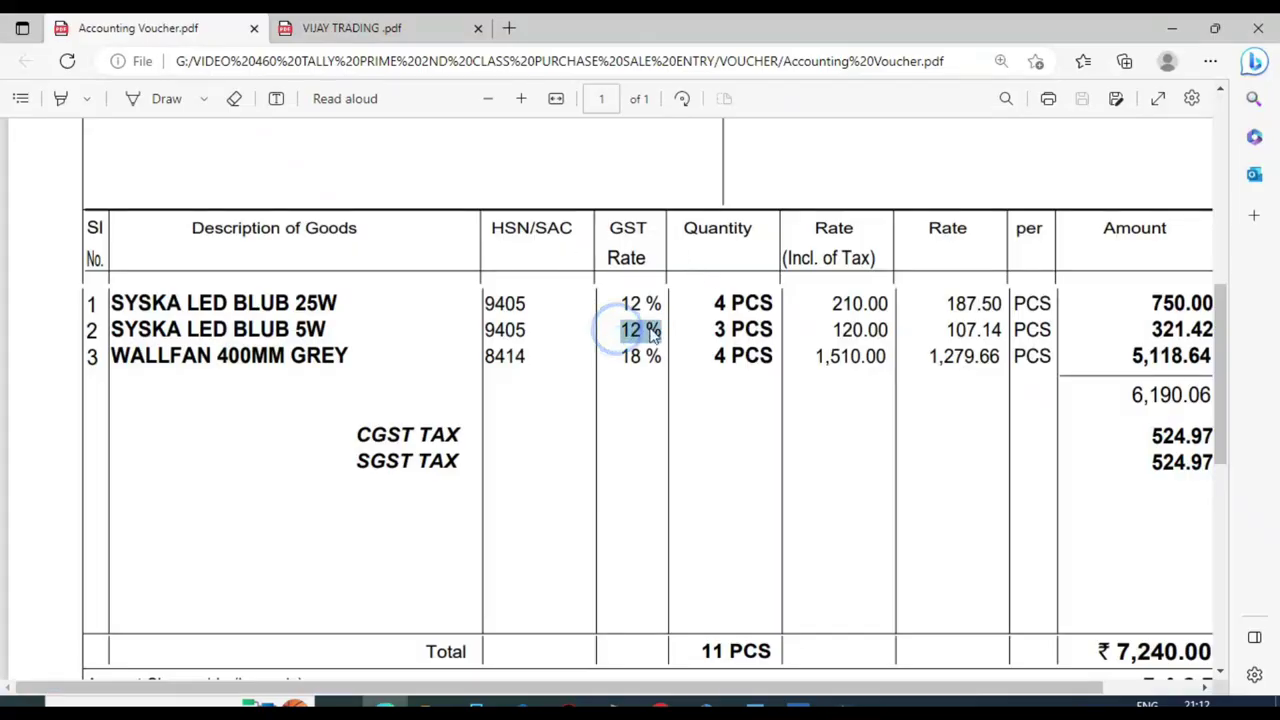
pyautogui.hotkey('alt', 'Tab')
pyautogui.write('S')
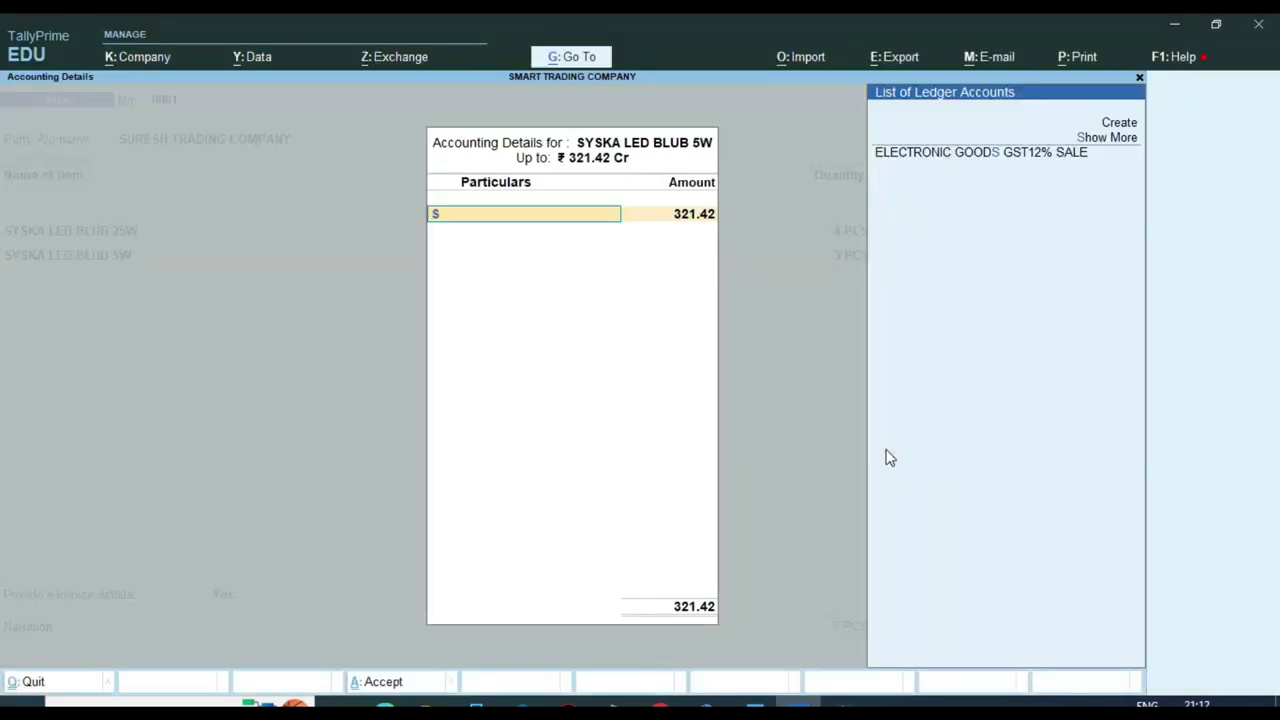
pyautogui.press('Return')
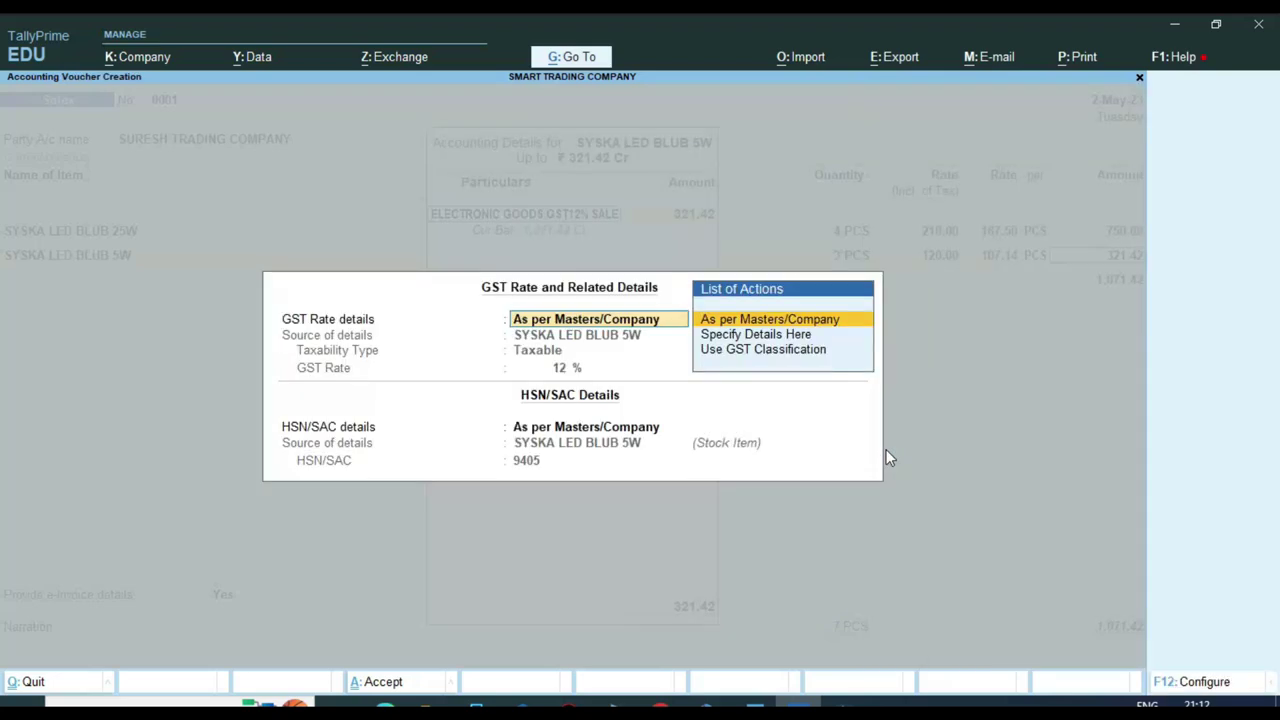
pyautogui.press('Return')
pyautogui.press('Return')
# Check the third item in the Accounting Voucher PDF and choose WALLFAN 400MM GREY on the Sales voucher's next line
pyautogui.hotkey('alt', 'Tab')
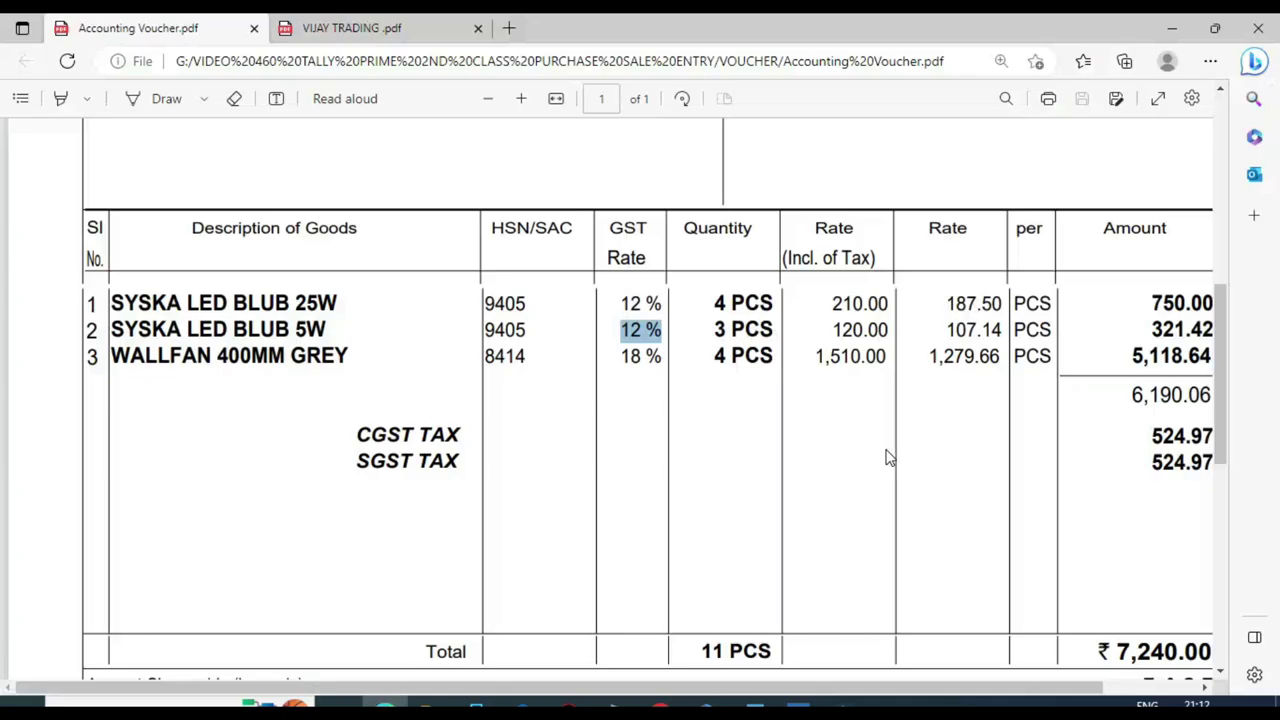
pyautogui.hotkey('alt', 'Tab')
pyautogui.write('wa')
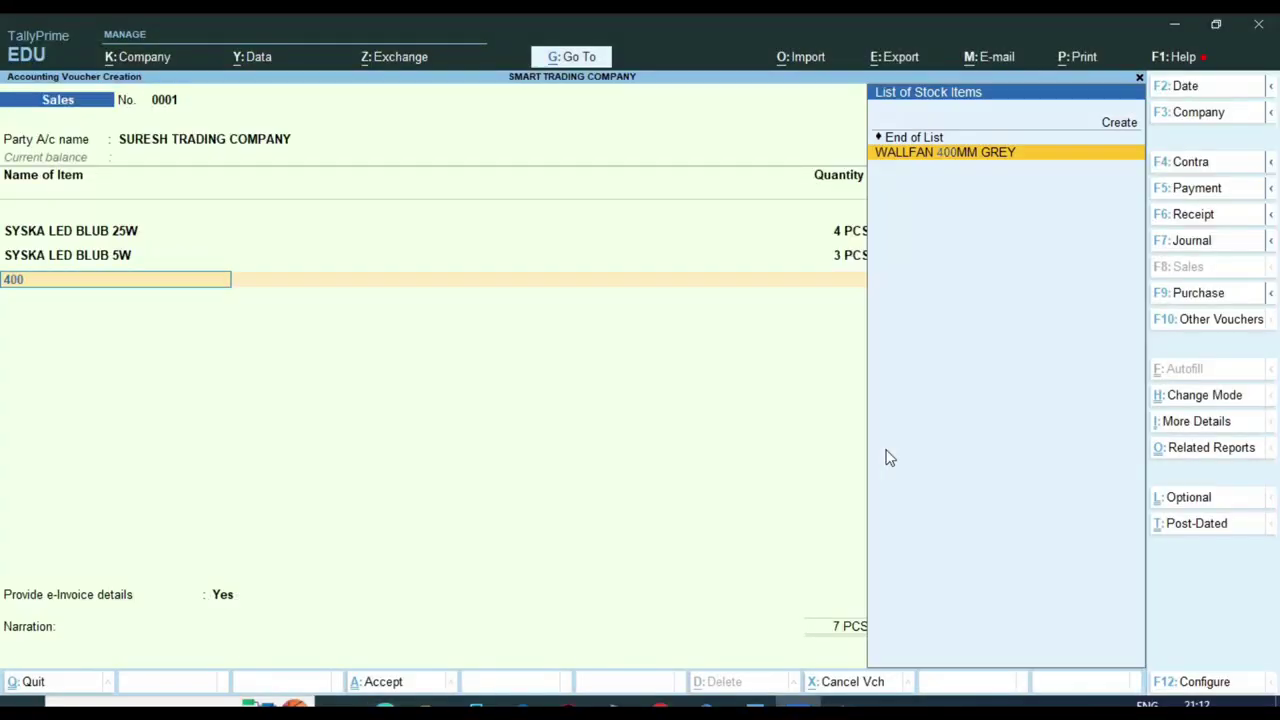
pyautogui.press('Return')
# Set WALLFAN 400MM GREY to 4 PCS at a tax-inclusive rate of 1510, following the Accounting Voucher PDF
pyautogui.hotkey('alt', 'Tab')
pyautogui.hotkey('alt', 'Tab')
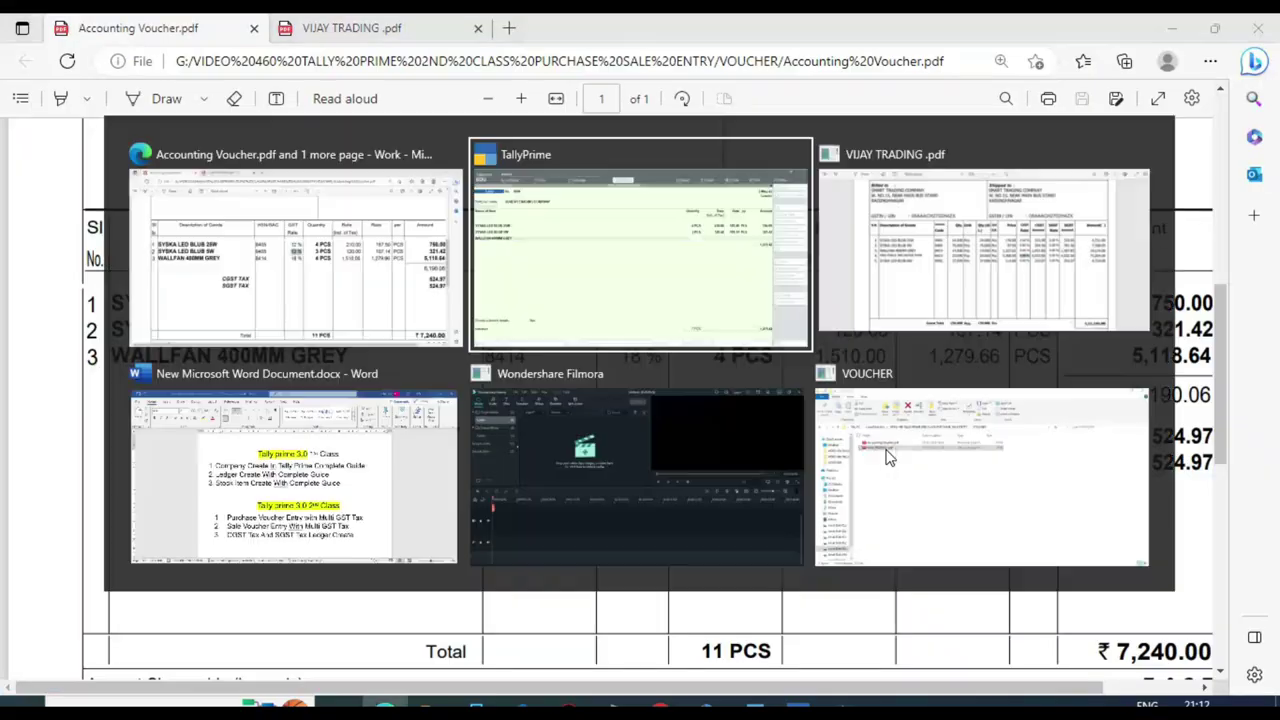
pyautogui.write('4')
pyautogui.press('Return')
pyautogui.hotkey('alt', 'Tab')
pyautogui.hotkey('alt', 'Tab')
pyautogui.write('1510')
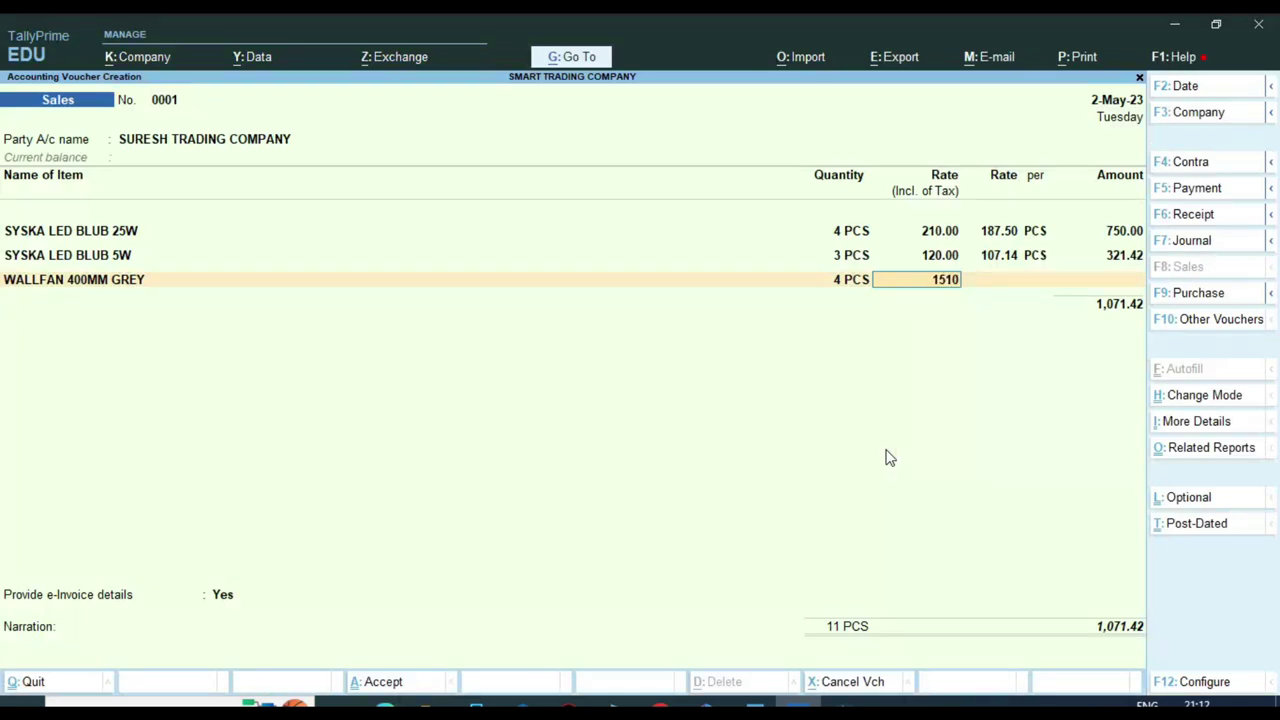
pyautogui.press('Return')
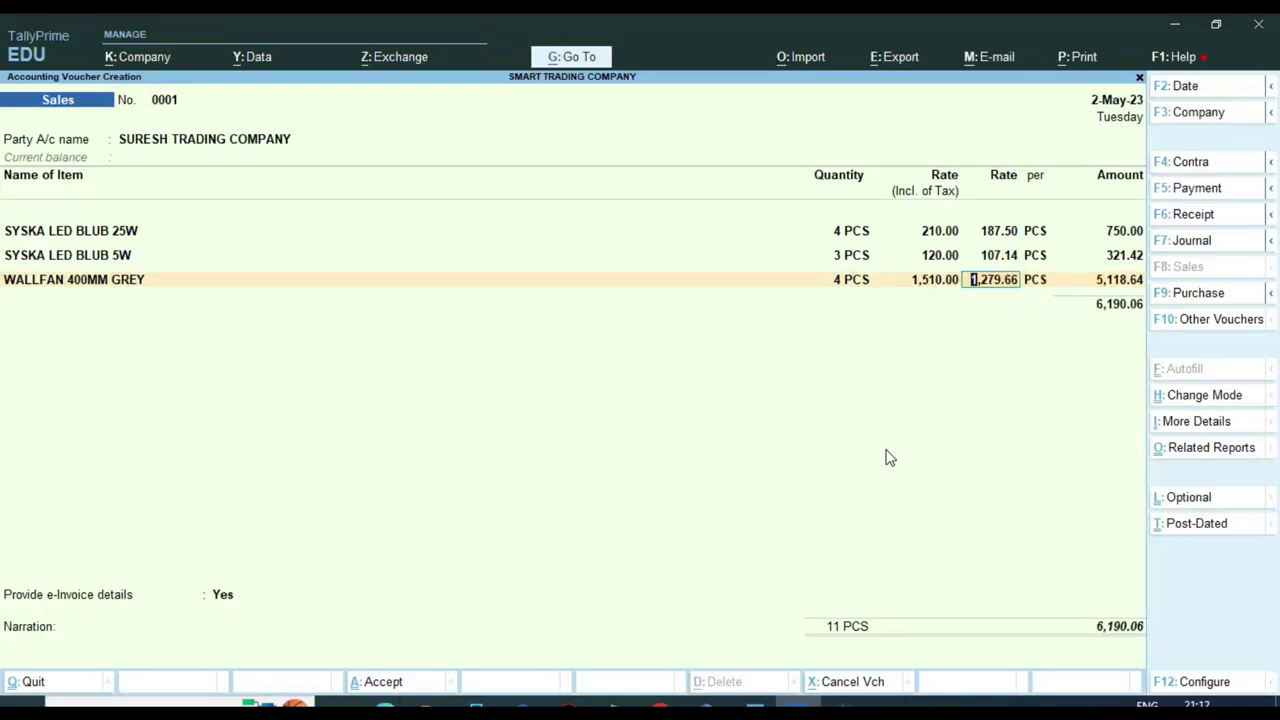
pyautogui.press('Return')
# Recheck the tax-inclusive rate of WALLFAN 400MM GREY in the Accounting Voucher PDF and return to the voucher in TallyPrime
pyautogui.hotkey('alt', 'Tab')
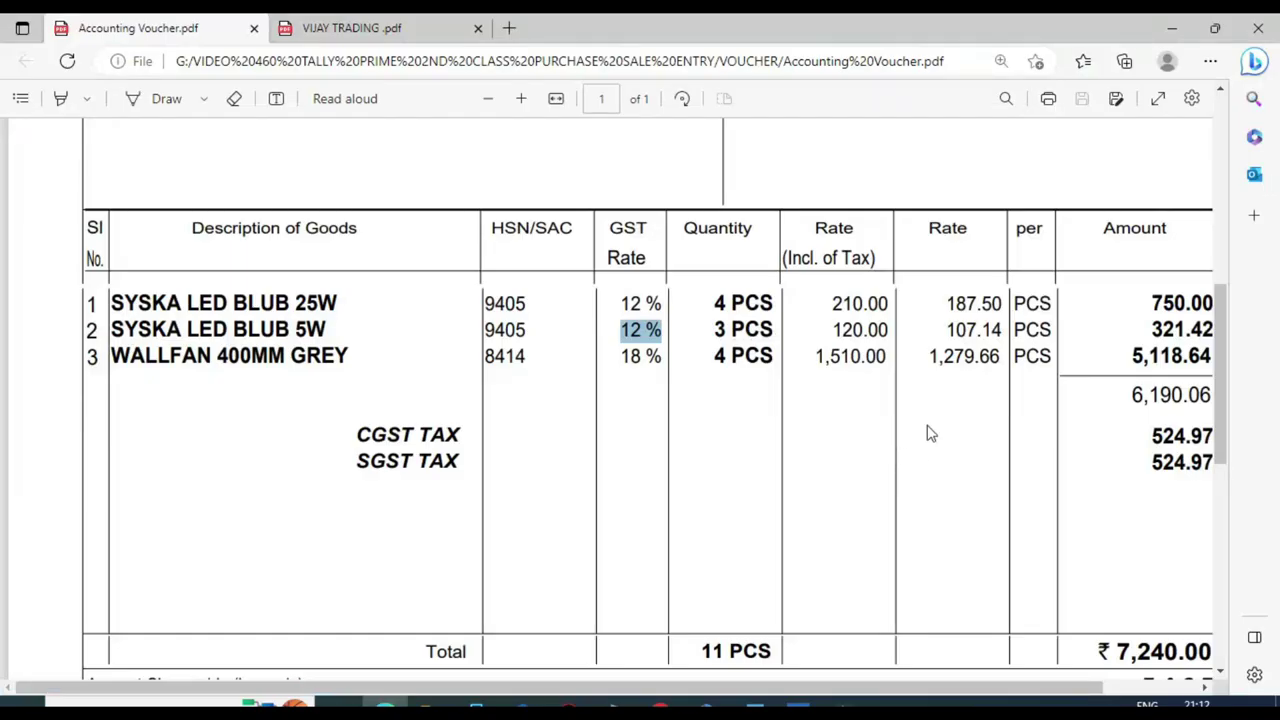
pyautogui.scroll(-1, 900, 420)
pyautogui.click(831, 266)
pyautogui.doubleClick(815, 264)
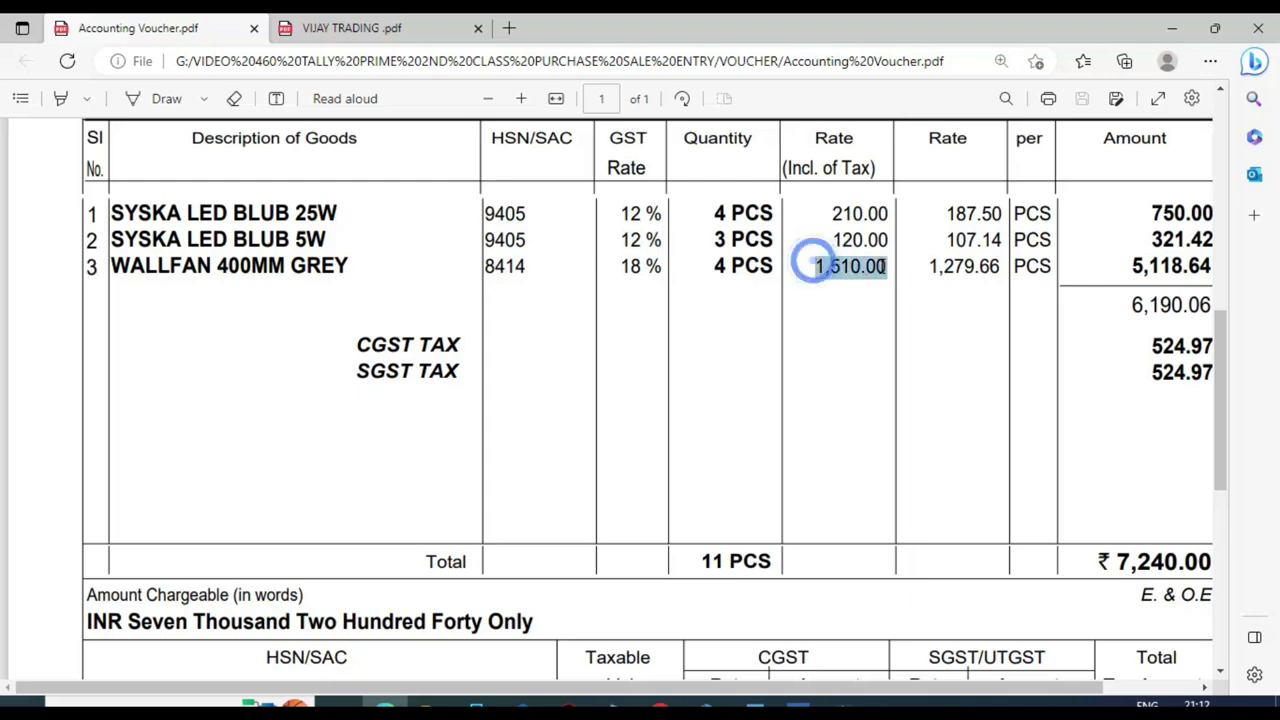
pyautogui.hotkey('alt', 'Tab')
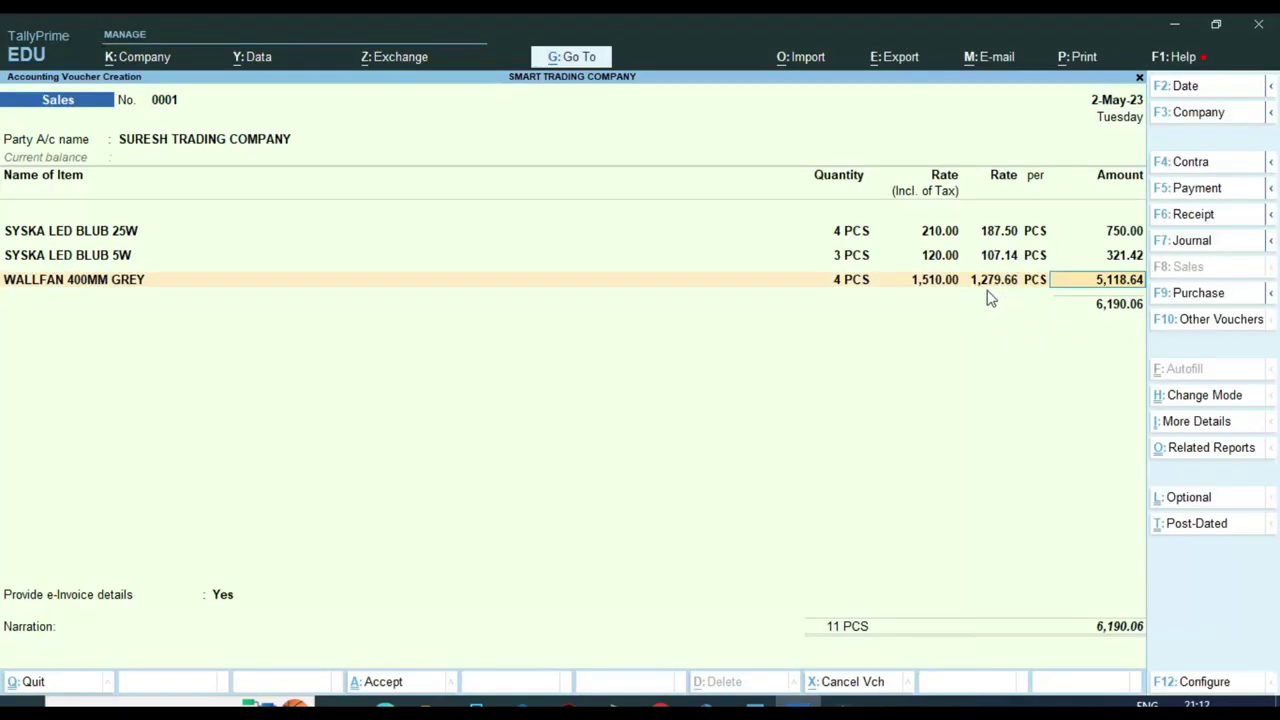
# Create a new ledger named ELECTRONIC GOODS GST18% SALE from the accounting details of WALLFAN 400MM GREY
pyautogui.press('Return')
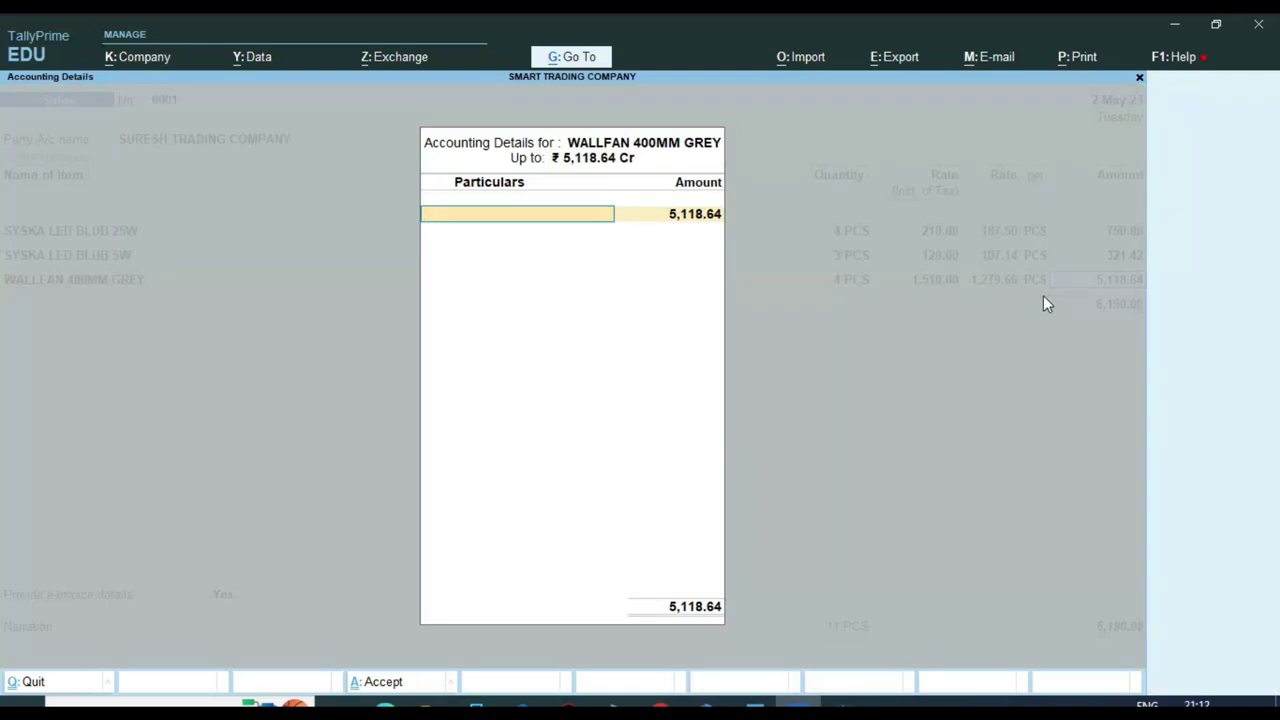
pyautogui.hotkey('alt', 'c')
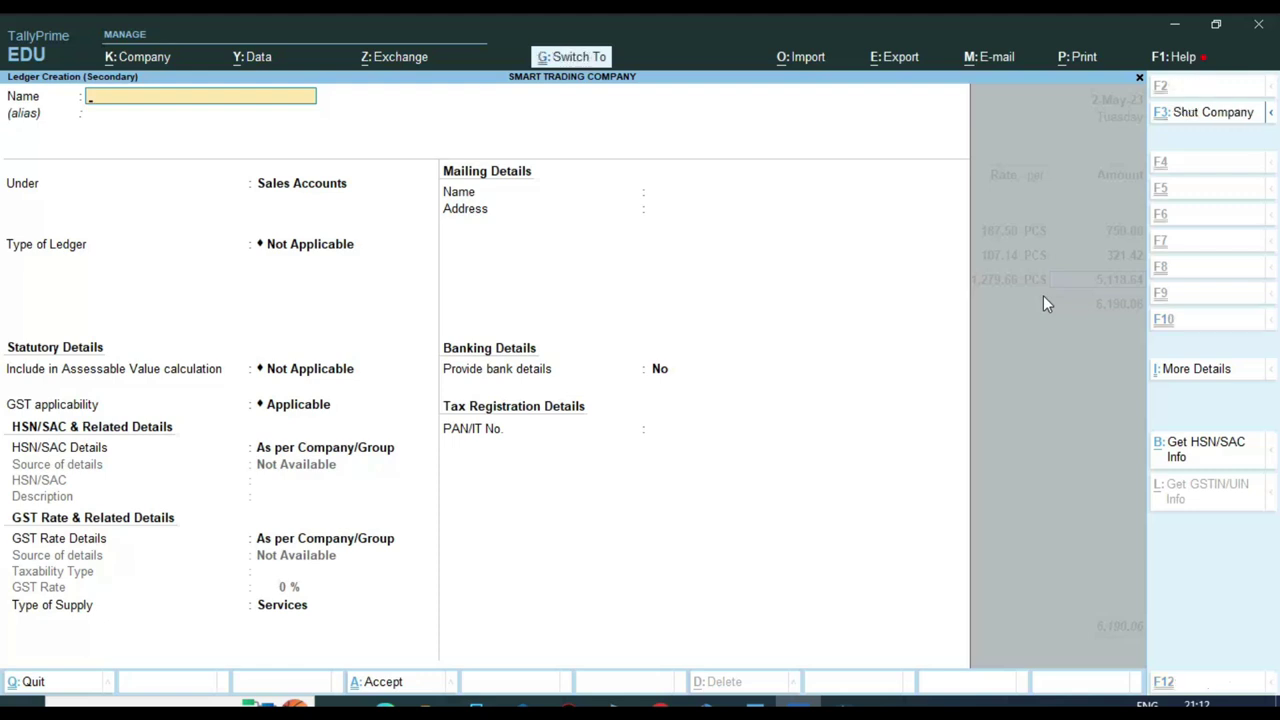
pyautogui.hotkey('ctrl', 'alt', 'v')
pyautogui.press('BackSpace')
pyautogui.press('BackSpace')
pyautogui.press('BackSpace')
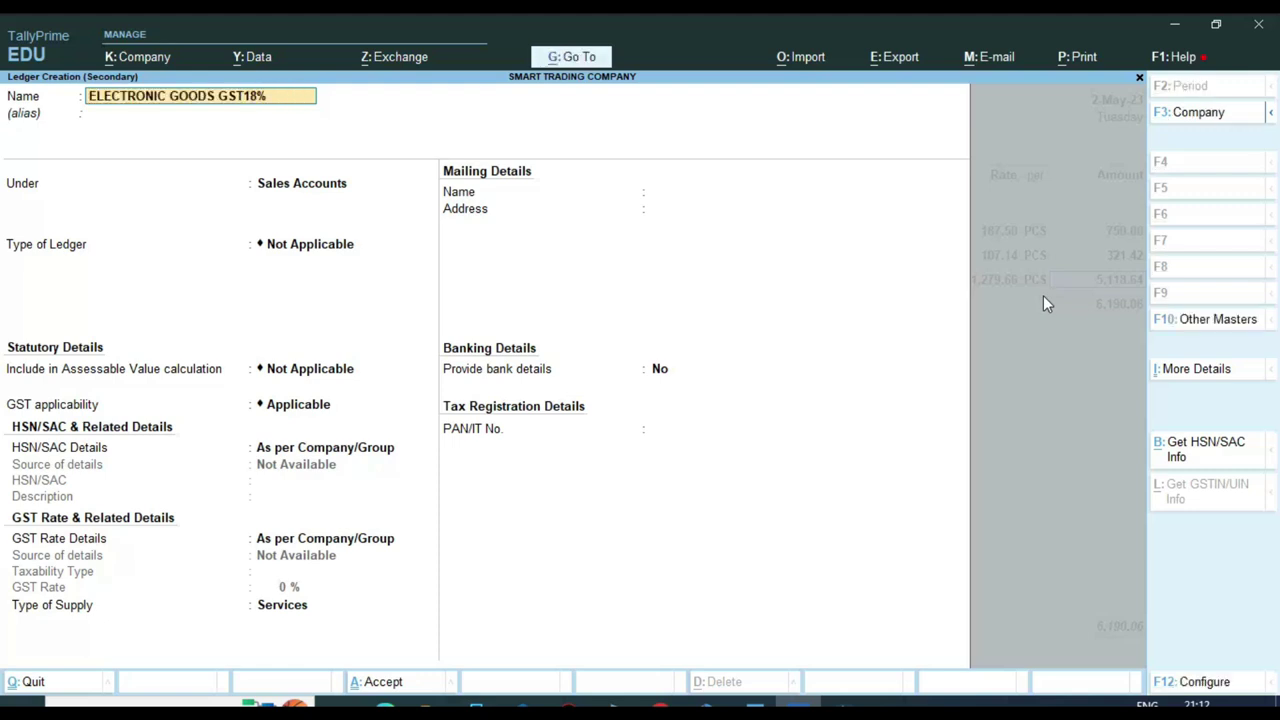
pyautogui.write('ALE')
pyautogui.press('Return')
pyautogui.press('Return')
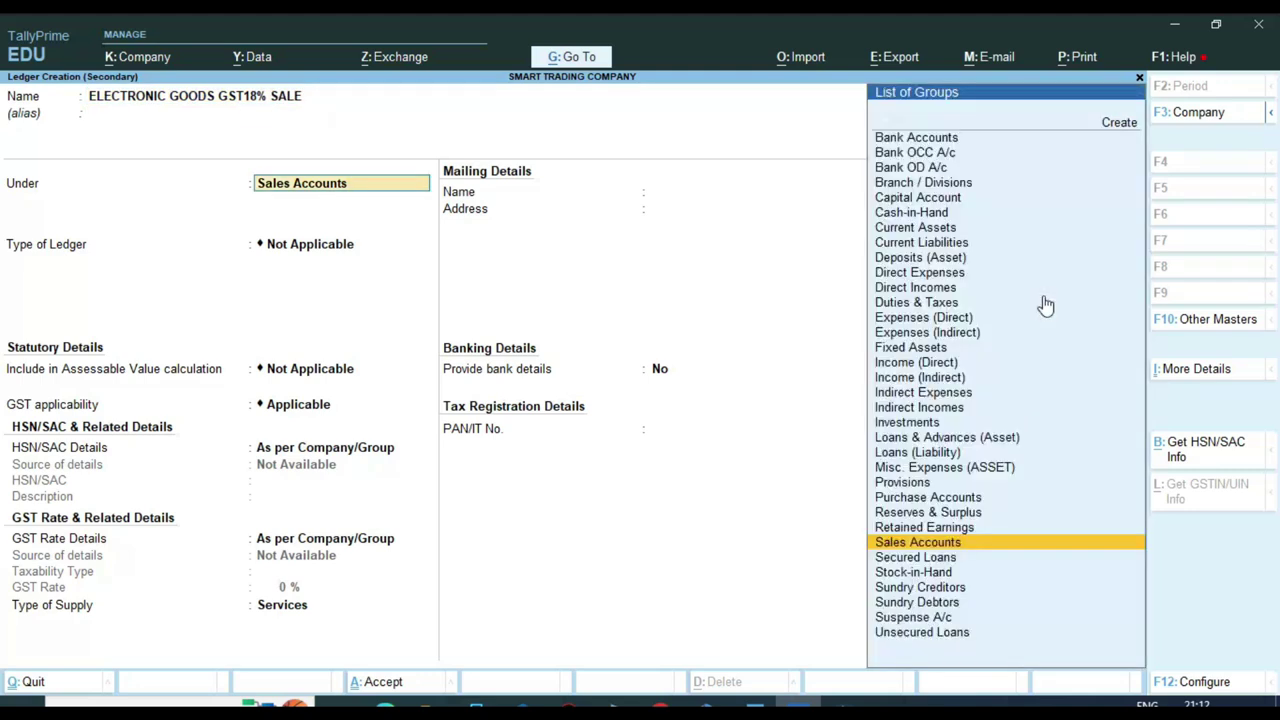
# Keep the new ledger under Sales Accounts with GST Applicable, set its Type of Supply to Goods and save it
pyautogui.press('Return')
pyautogui.press('Return')
pyautogui.press('Return')
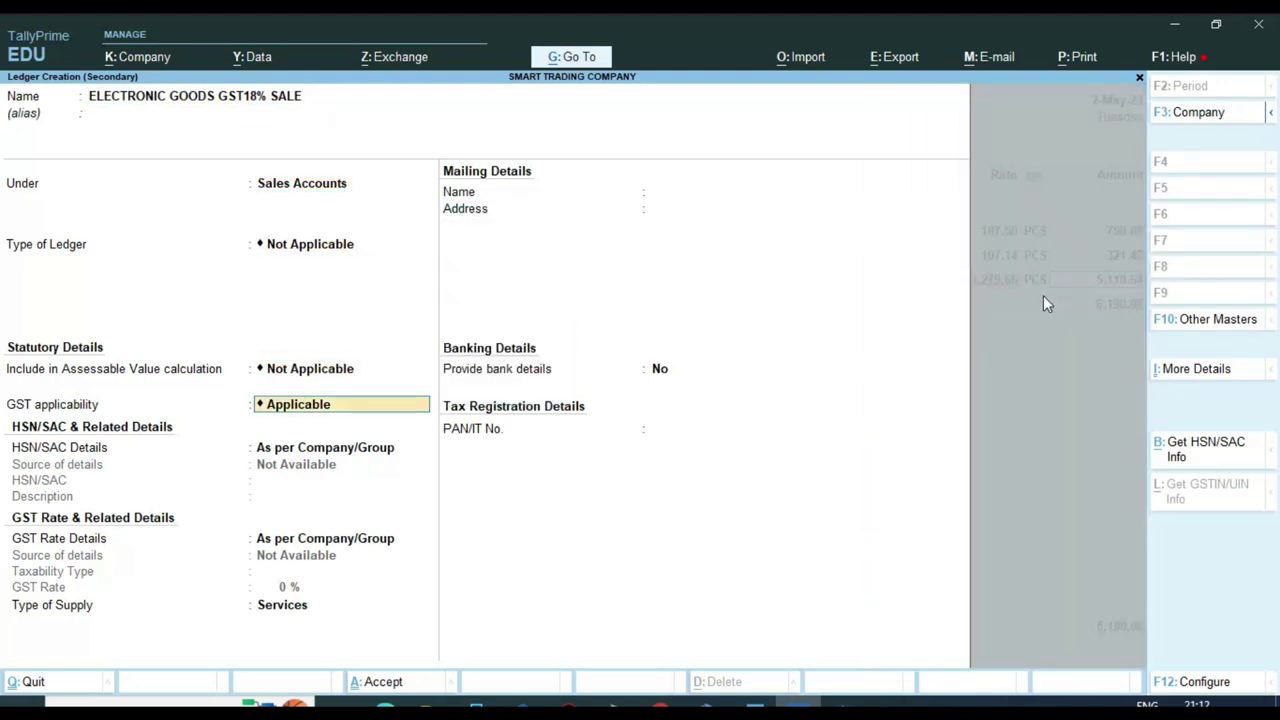
pyautogui.press('Return')
pyautogui.press('Return')
pyautogui.press('Return')
pyautogui.press('Up')
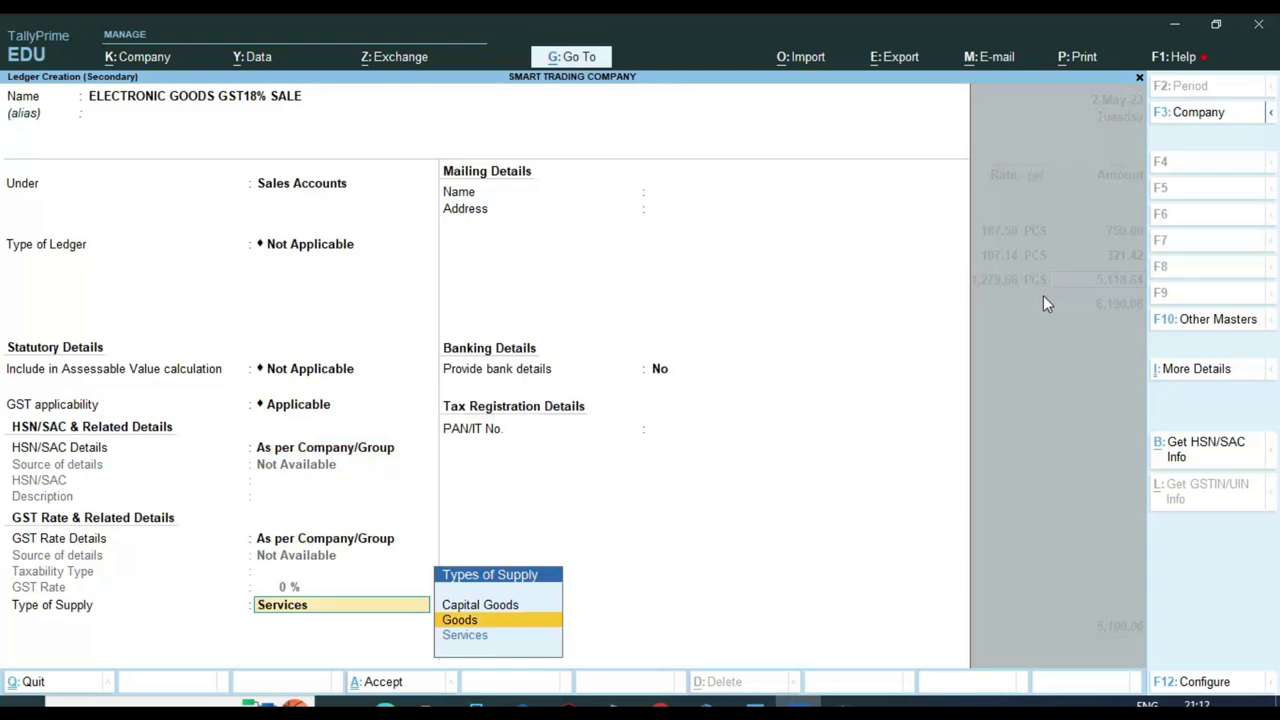
pyautogui.press('Return')
pyautogui.press('Return')
# Allocate WALLFAN 400MM GREY to ELECTRONIC GOODS GST18% SALE, keeping GST rate and HSN/SAC details As per Masters/Company
pyautogui.press('Return')
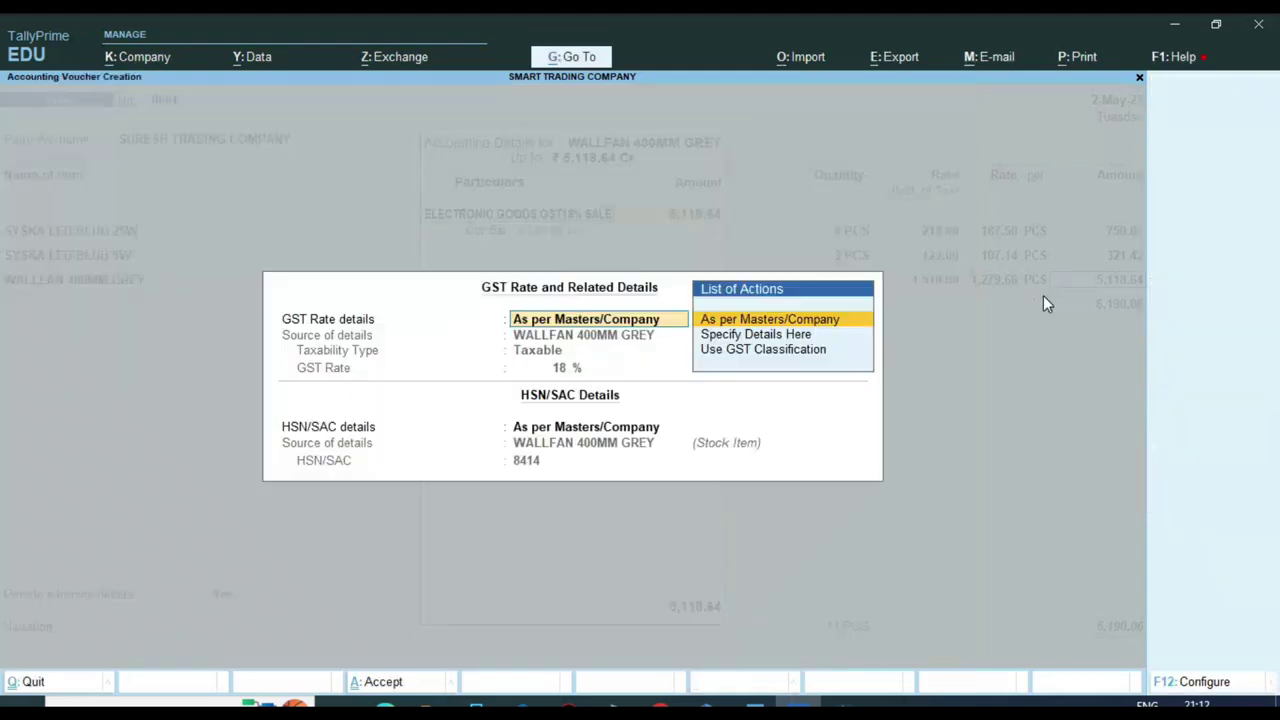
pyautogui.press('Return')
pyautogui.press('Return')
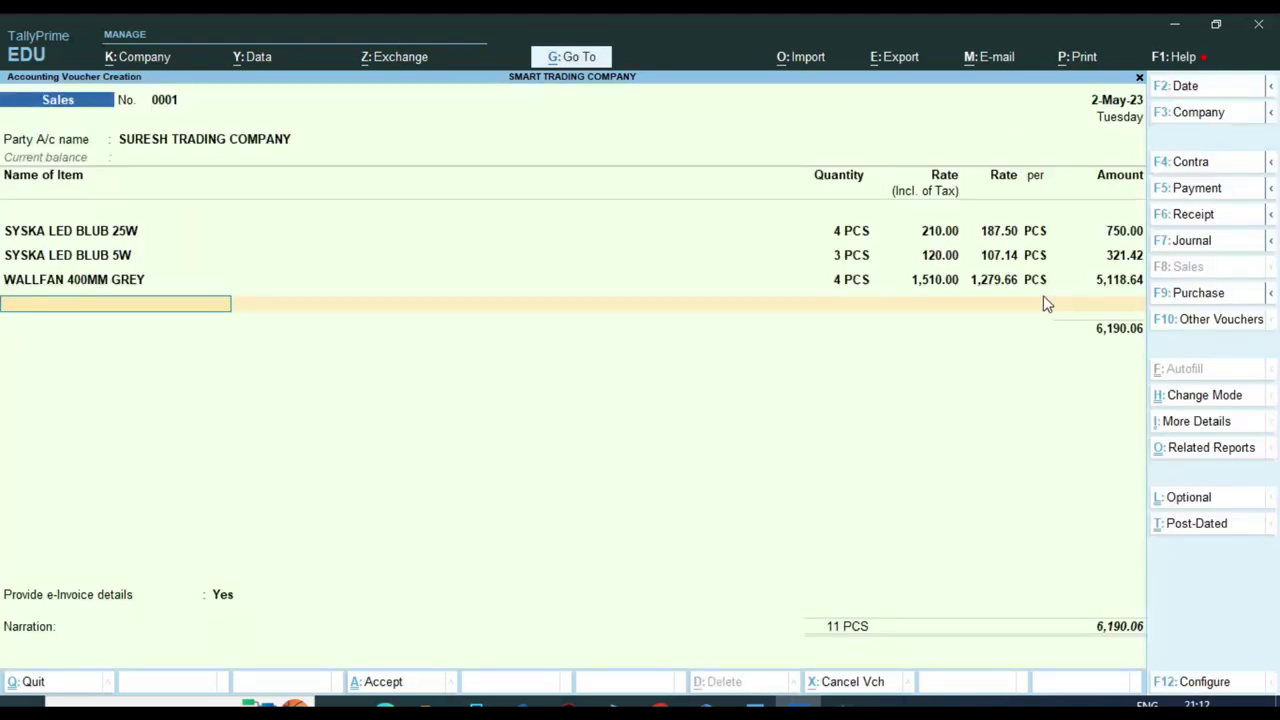
# Check the tax lines in the Accounting Voucher PDF and add CGST TAX and SGST TAX below the Sales voucher's items
pyautogui.hotkey('alt', 'Tab')
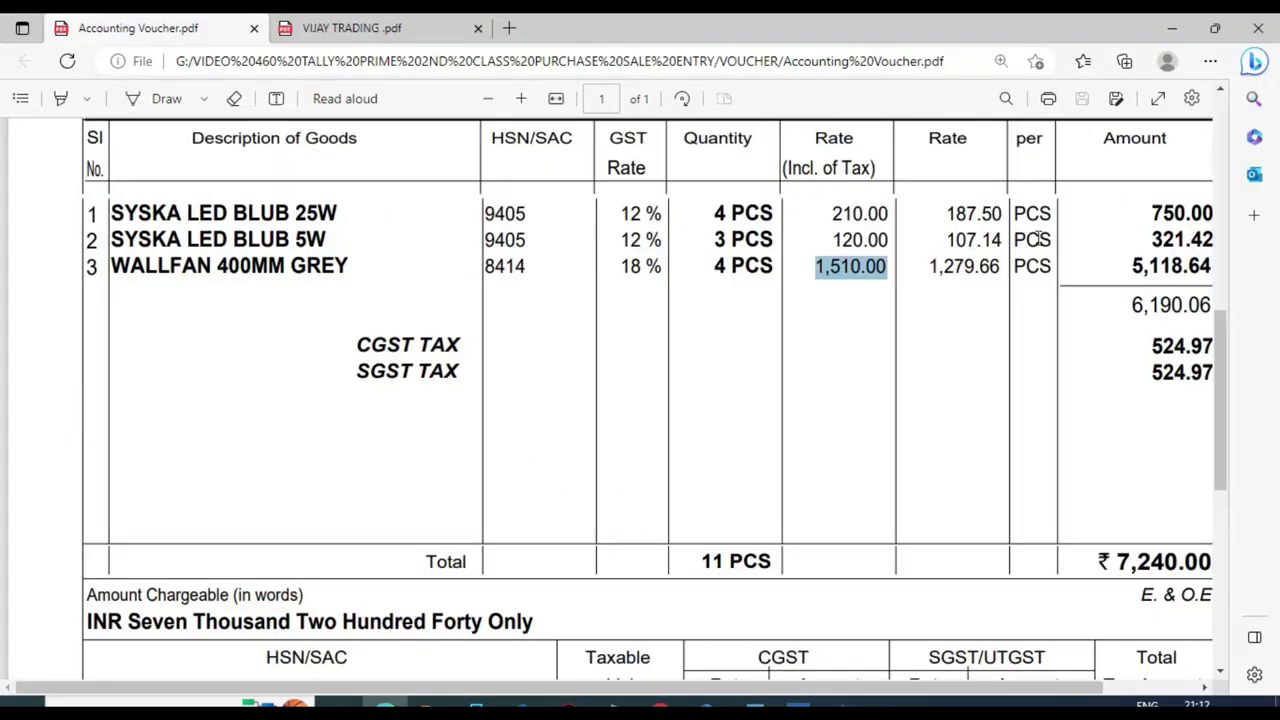
pyautogui.hotkey('alt', 'Tab')
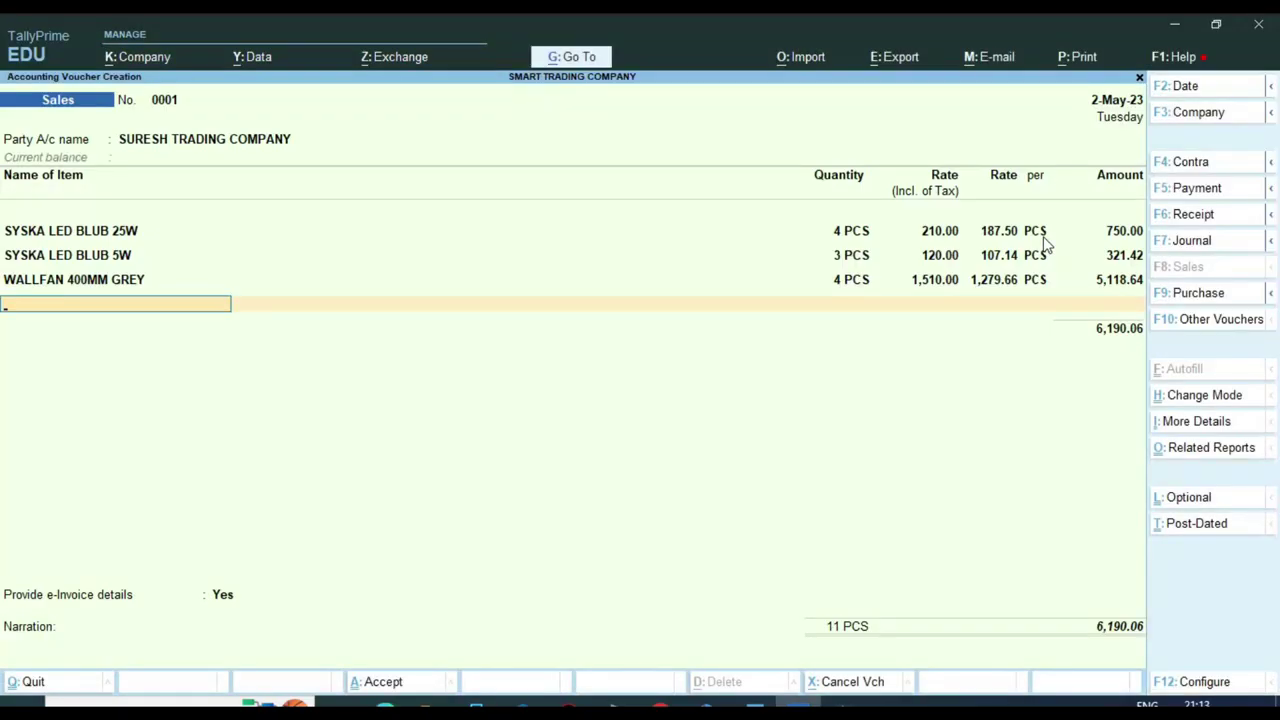
pyautogui.press('Return')
pyautogui.write('CG')
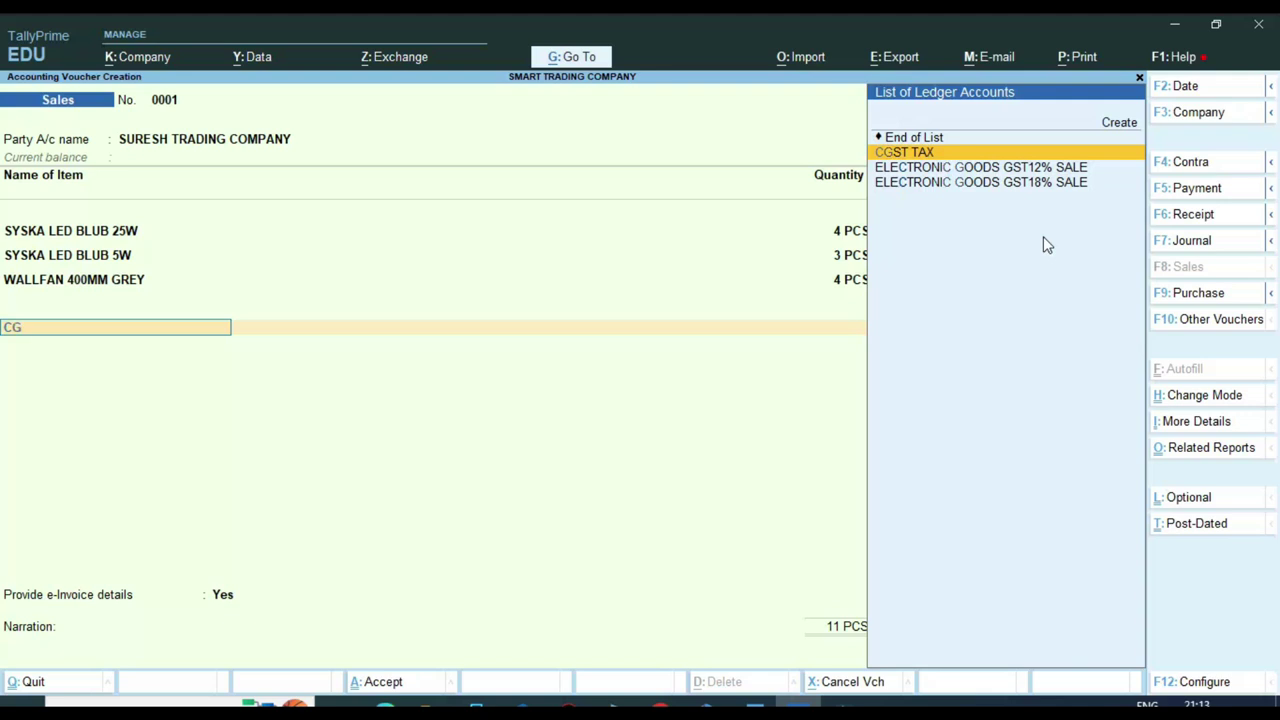
pyautogui.press('Return')
pyautogui.press('Return')
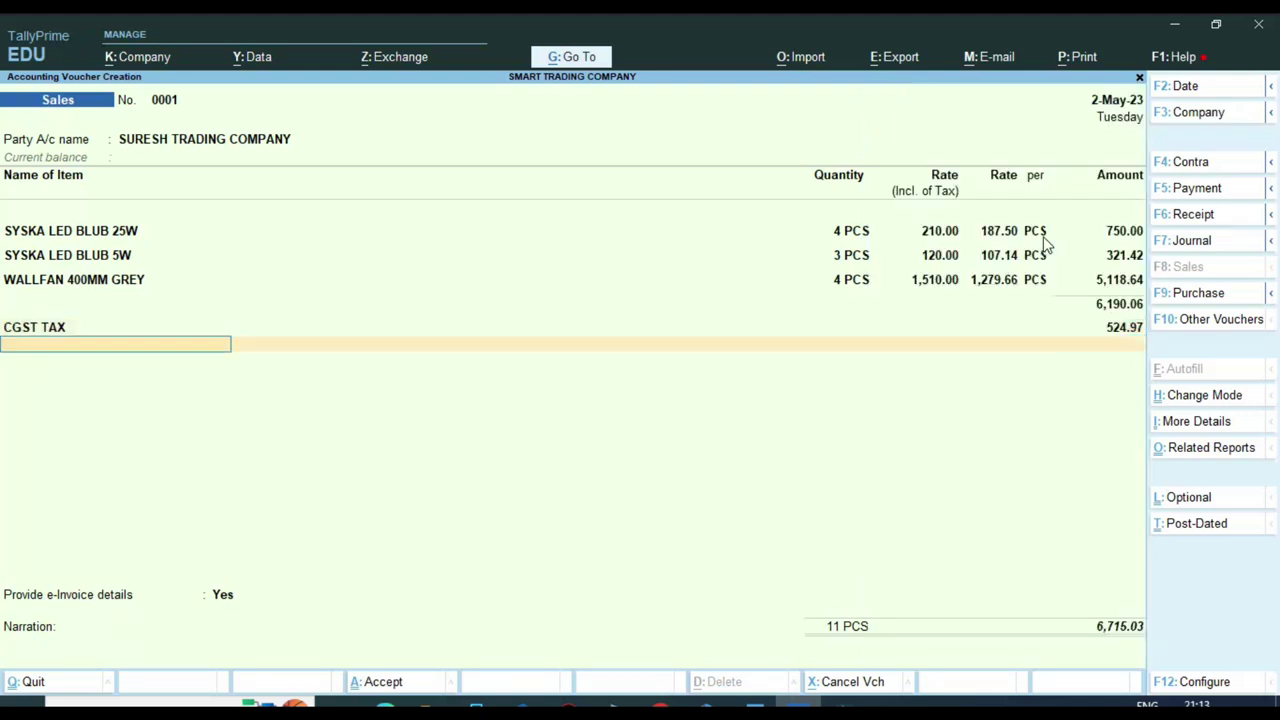
pyautogui.write('SG')
pyautogui.press('Return')
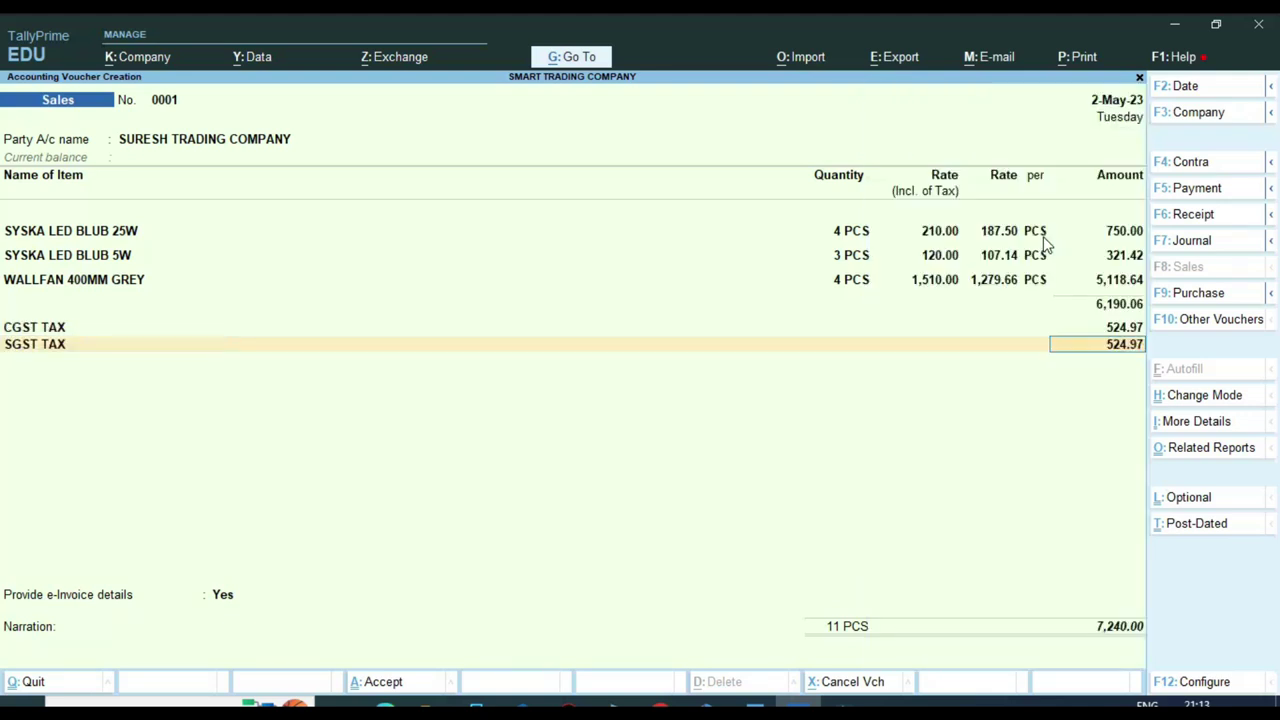
pyautogui.press('Return')
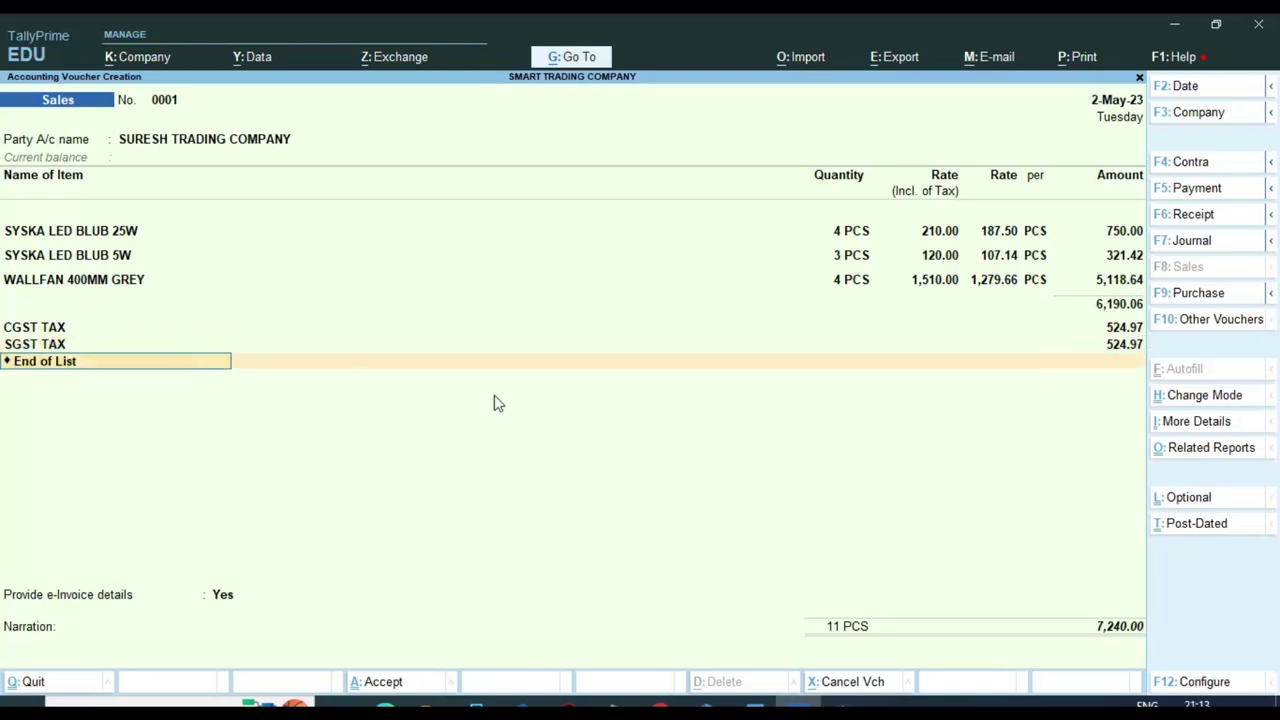
# Compare the subtotal, CGST and SGST amounts and invoice total in the Accounting Voucher PDF with the Sales voucher in TallyPrime
pyautogui.hotkey('alt', 'Tab')
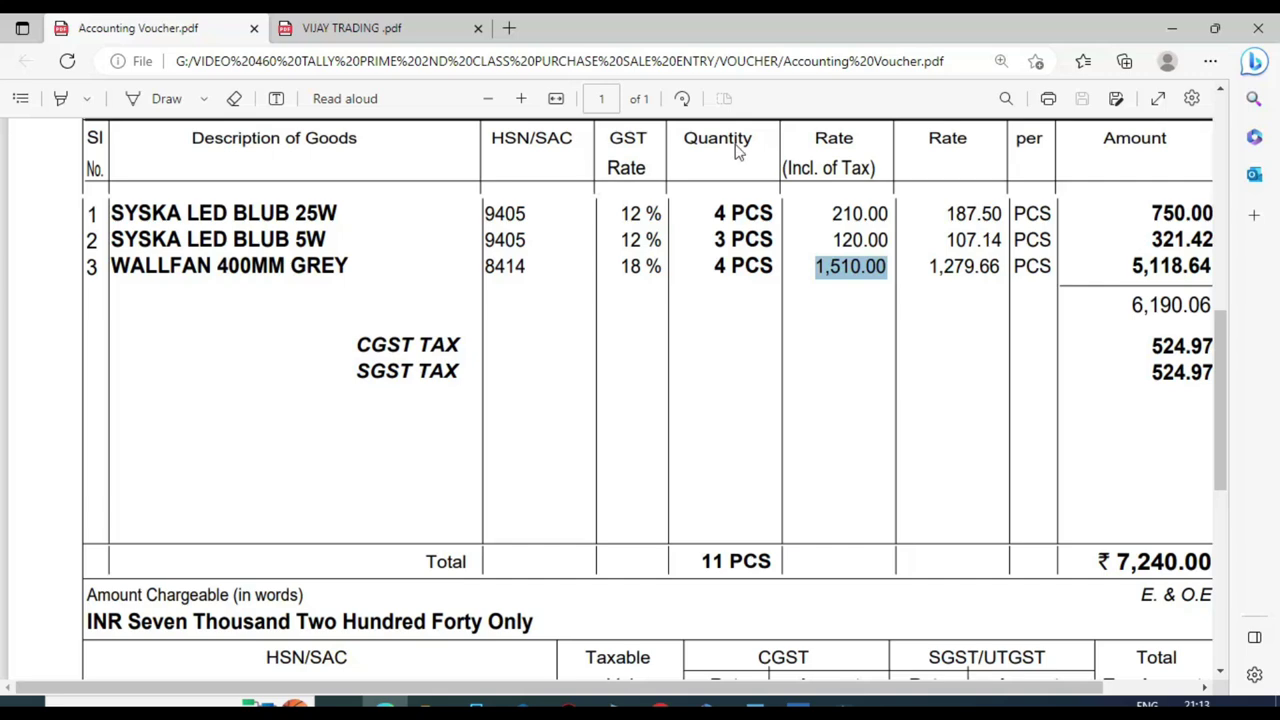
pyautogui.click(488, 98)
pyautogui.click(488, 98)
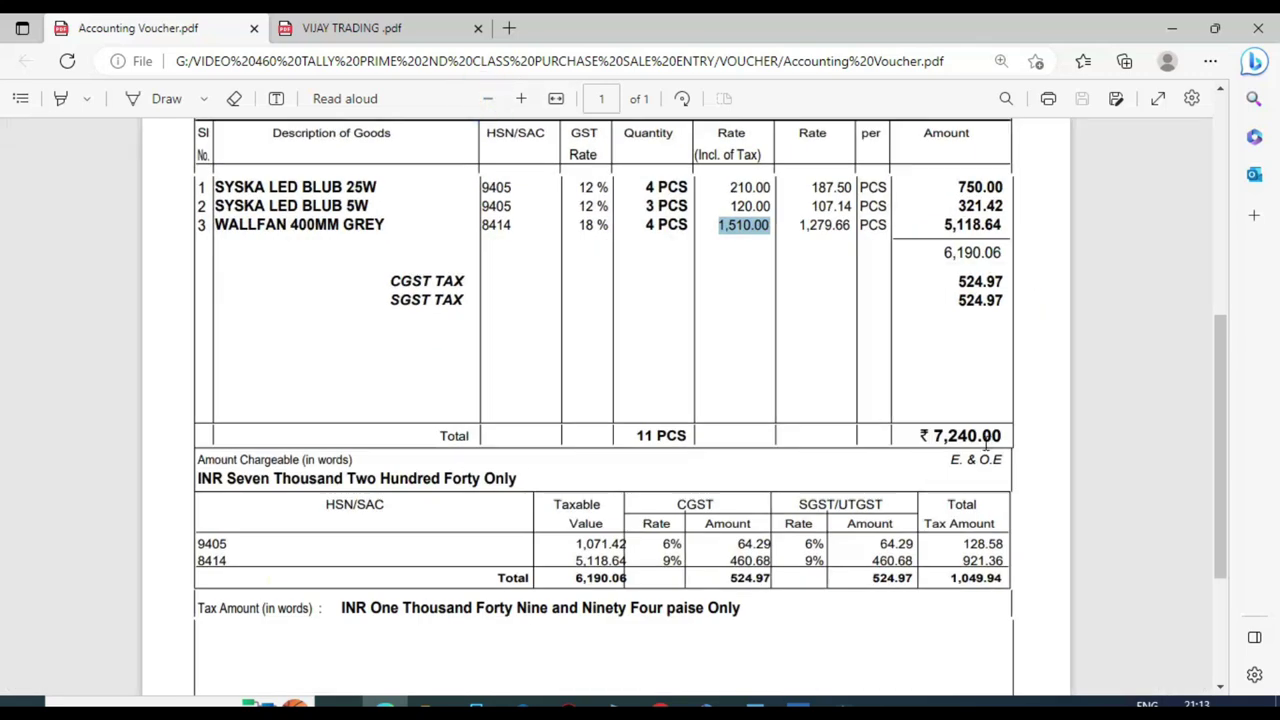
pyautogui.click(799, 703)
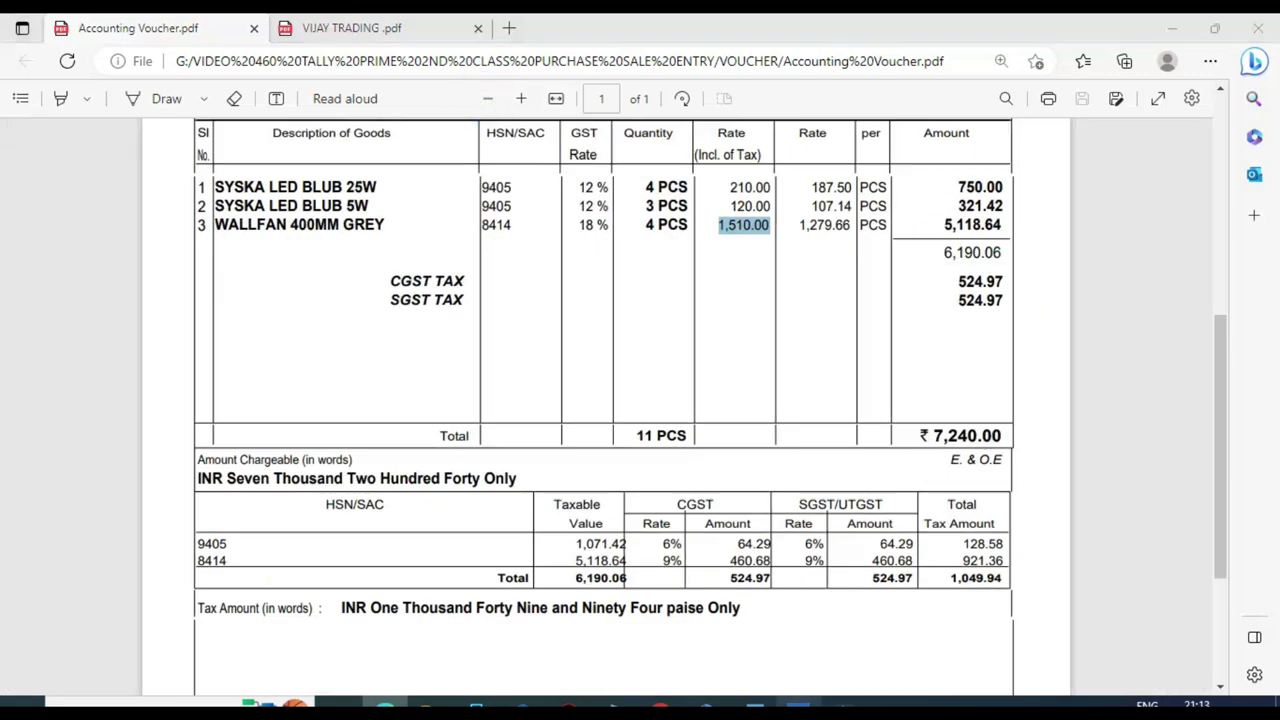
pyautogui.press('ctrl')
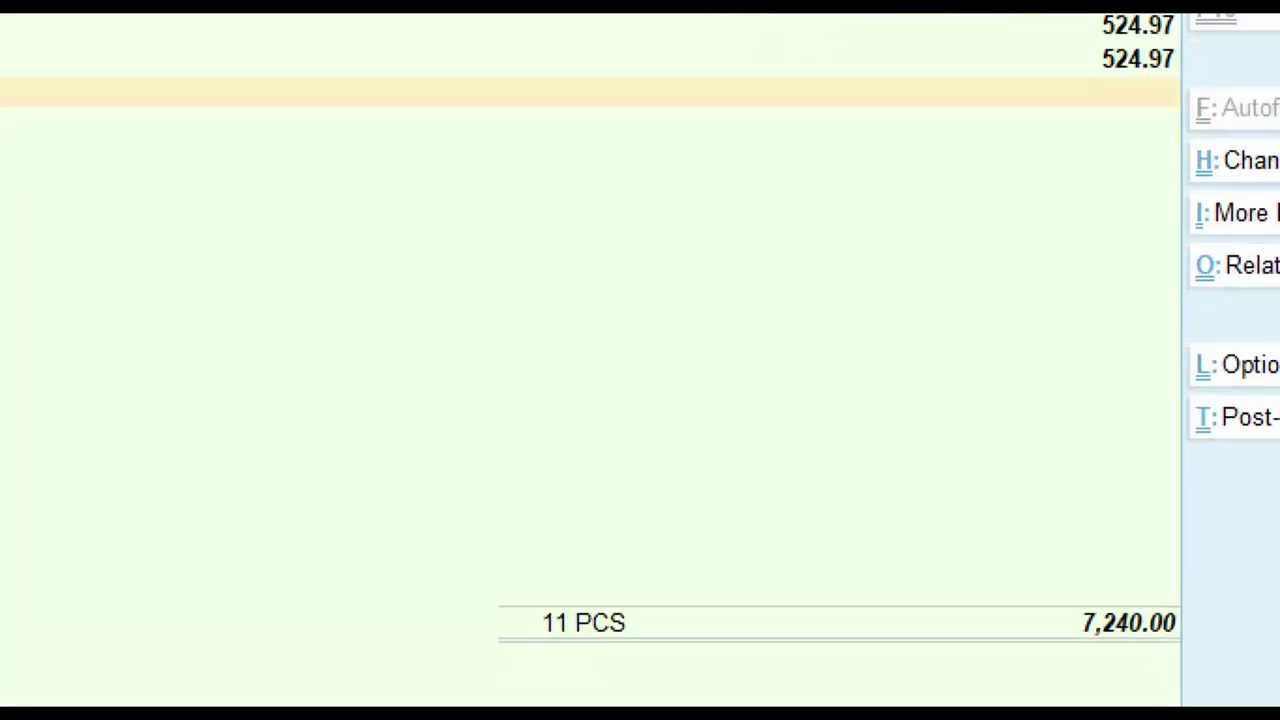
pyautogui.click(1076, 339)
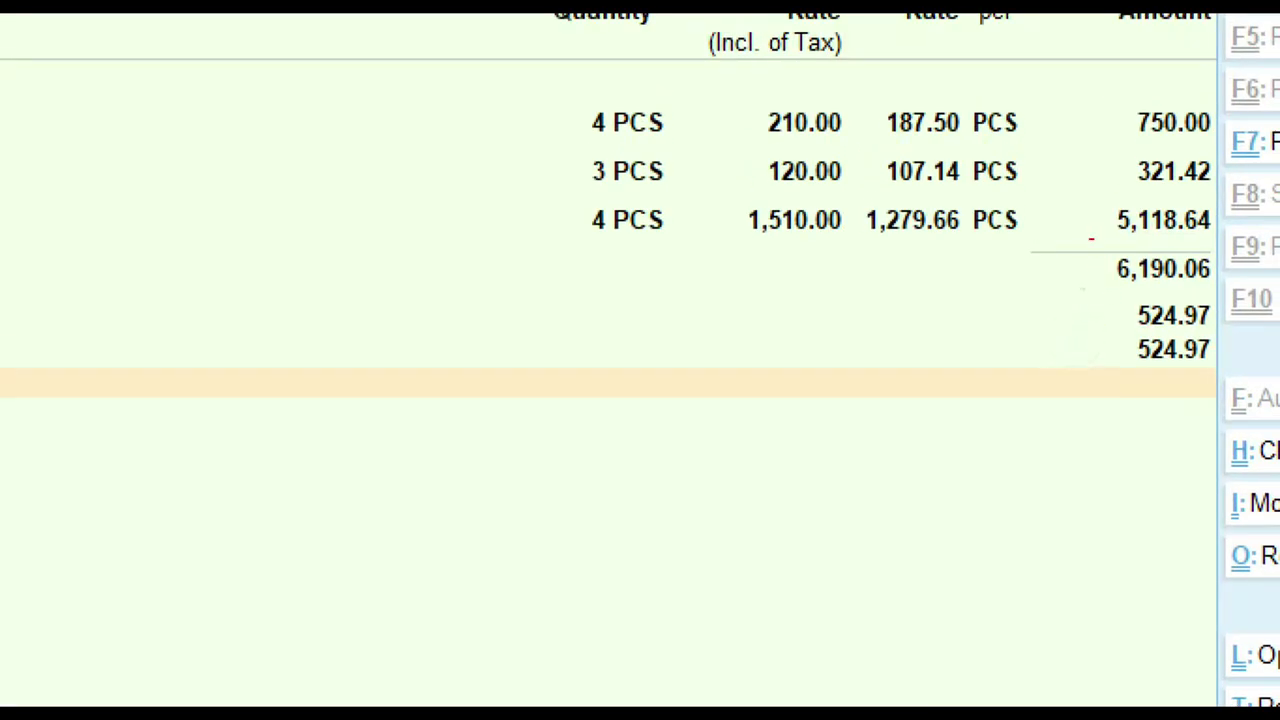
pyautogui.moveTo(1091, 239); pyautogui.dragTo(1242, 291)
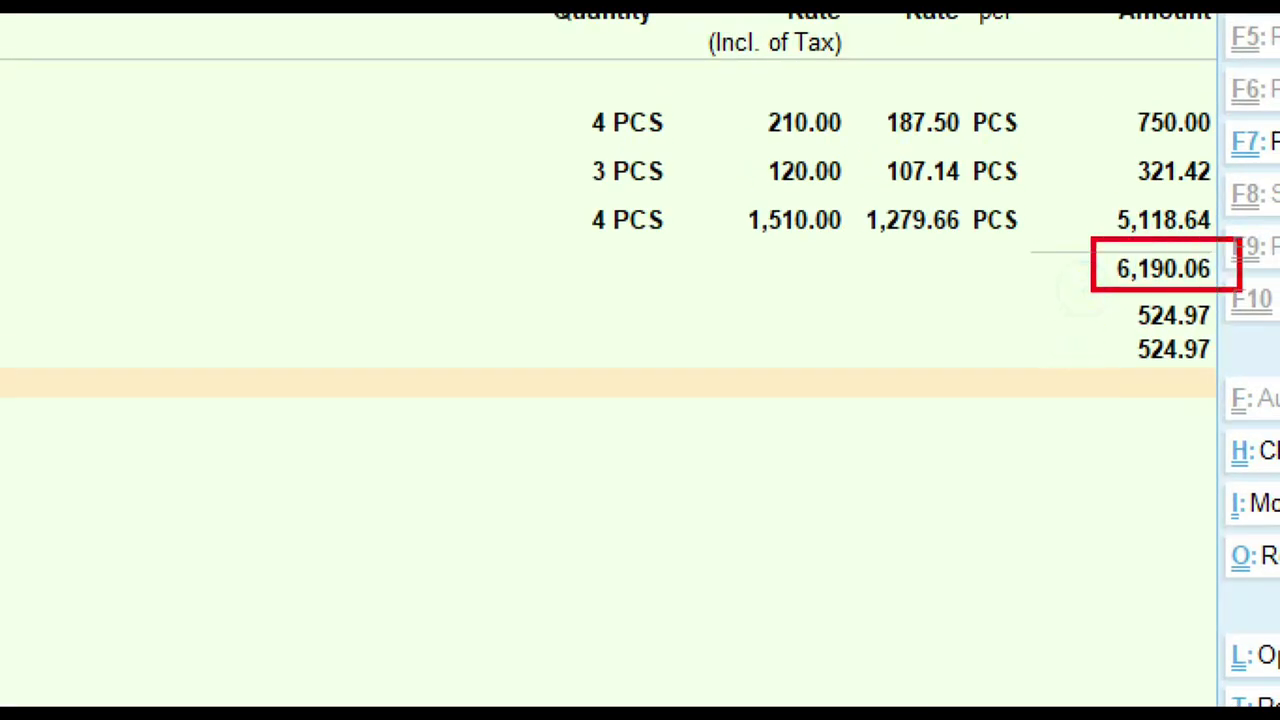
pyautogui.moveTo(1090, 298)
pyautogui.mouseDown()
pyautogui.moveTo(1180, 360)
pyautogui.moveTo(1248, 378)
pyautogui.mouseUp()
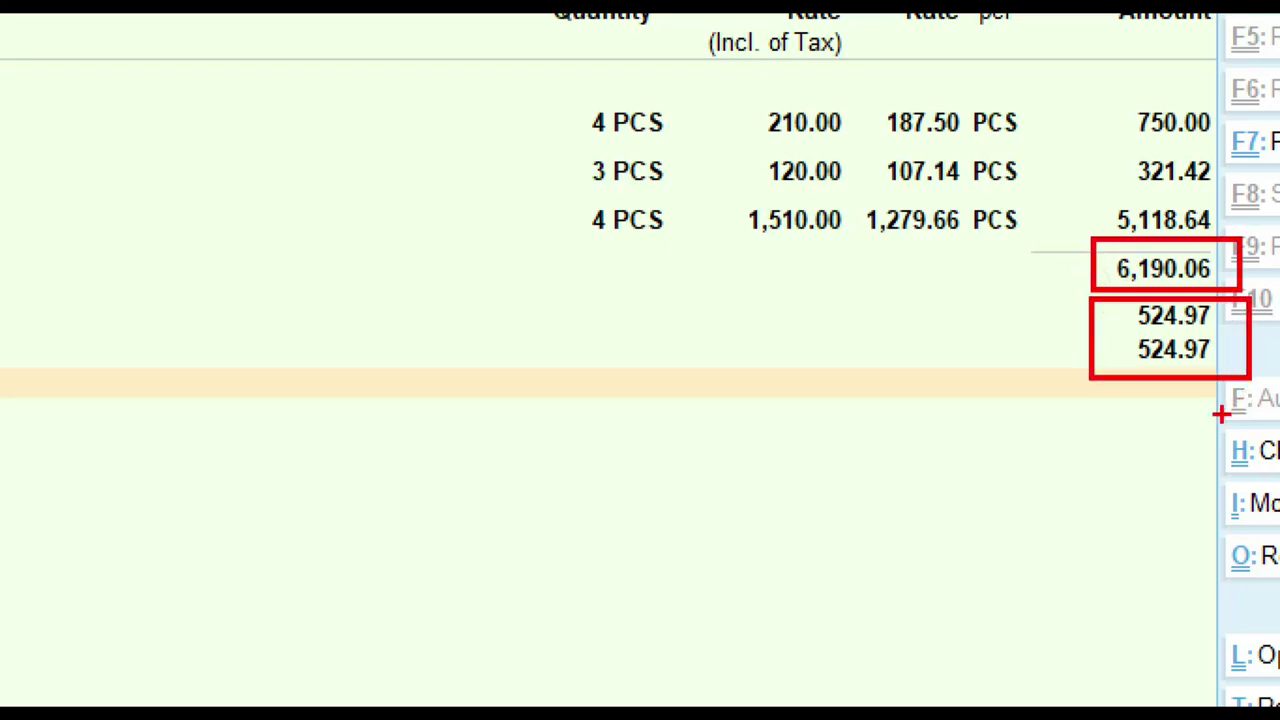
pyautogui.press('Escape')
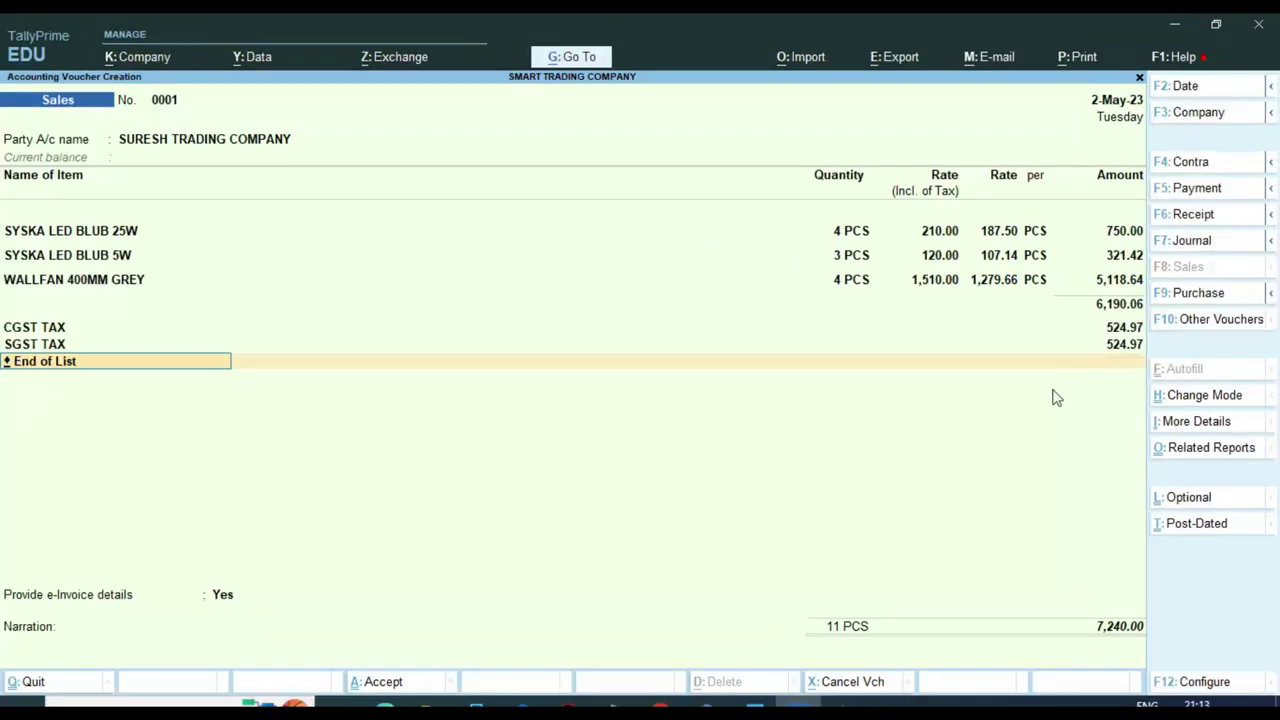
# End the Sales voucher's ledger list and set Provide e-Invoice details to No
pyautogui.press('Return')
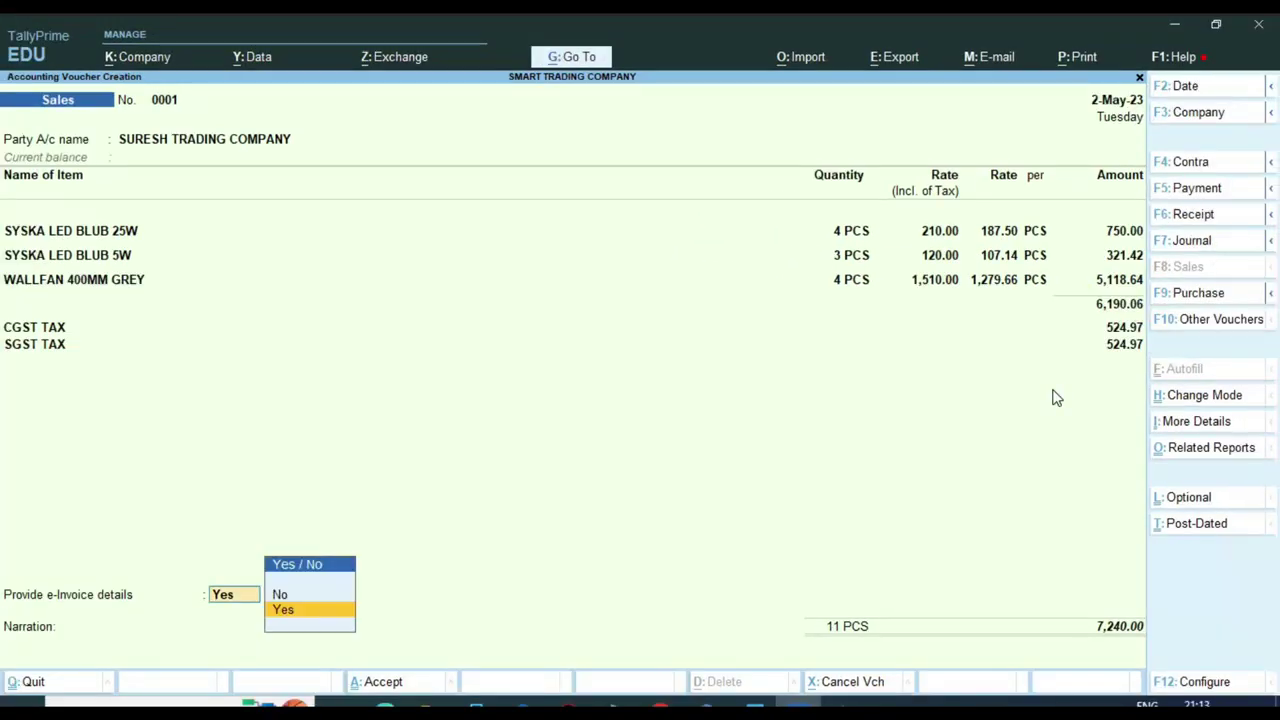
pyautogui.press('Up')
pyautogui.press('Return')
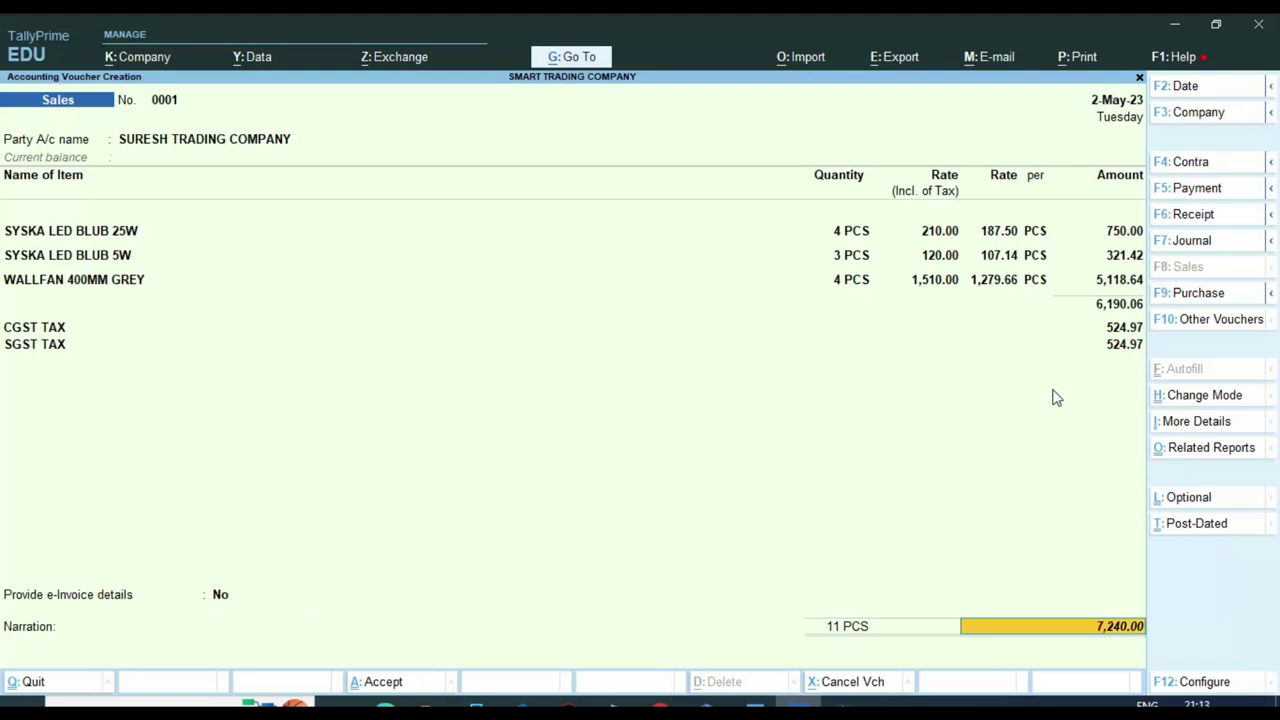
# Leave the narration blank, accept the Sales voucher and decline generating an e-Invoice
pyautogui.press('Return')
pyautogui.press('Return')
pyautogui.press('Return')
pyautogui.press('Return')
pyautogui.press('Return')
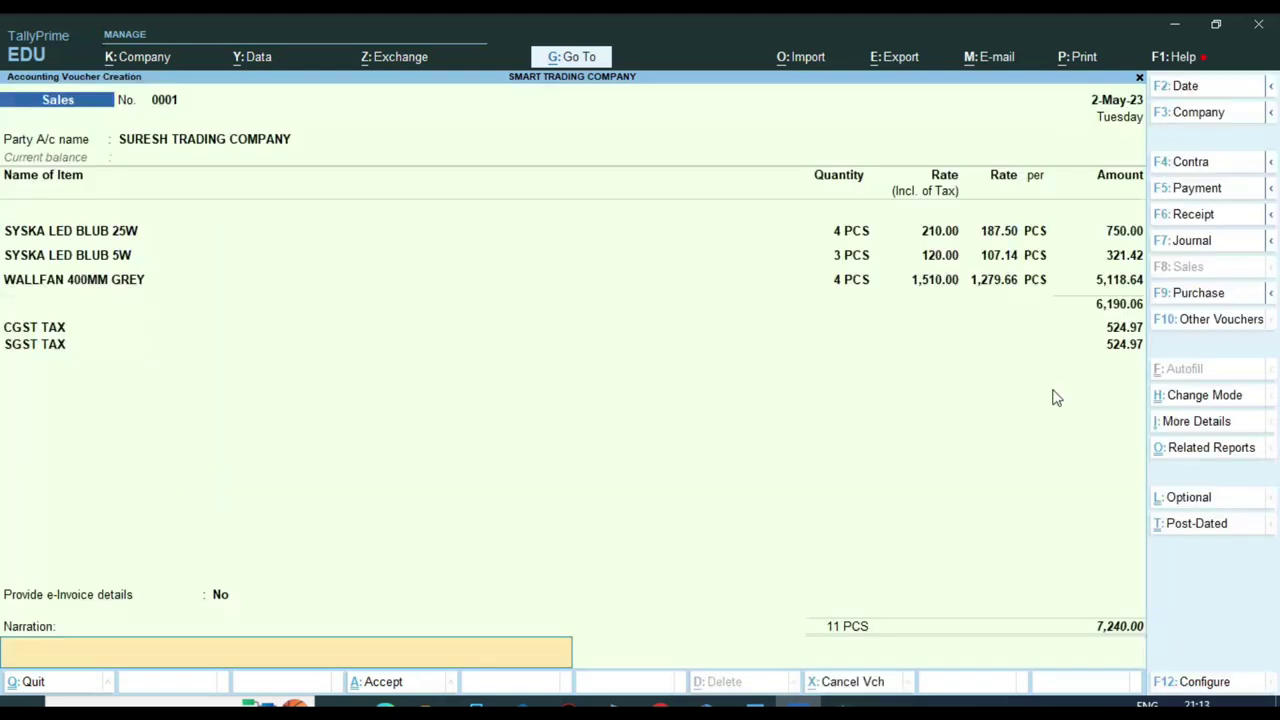
pyautogui.press('Return')
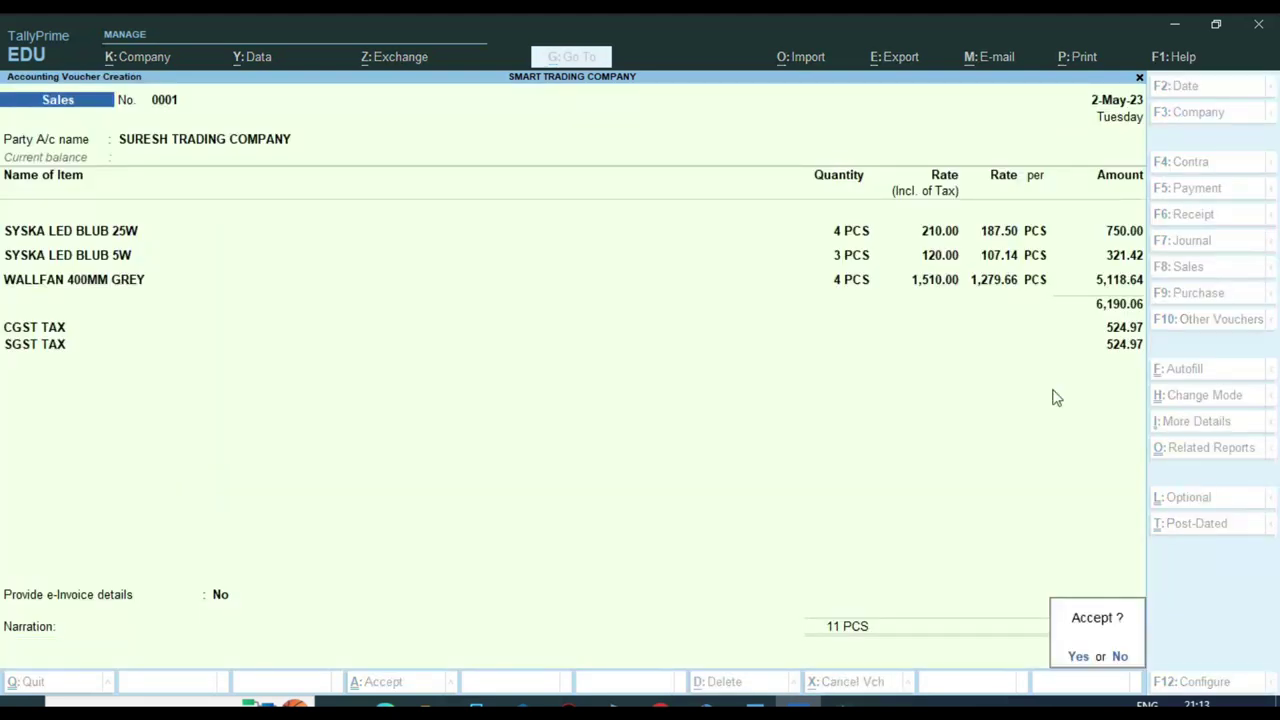
pyautogui.press('Return')
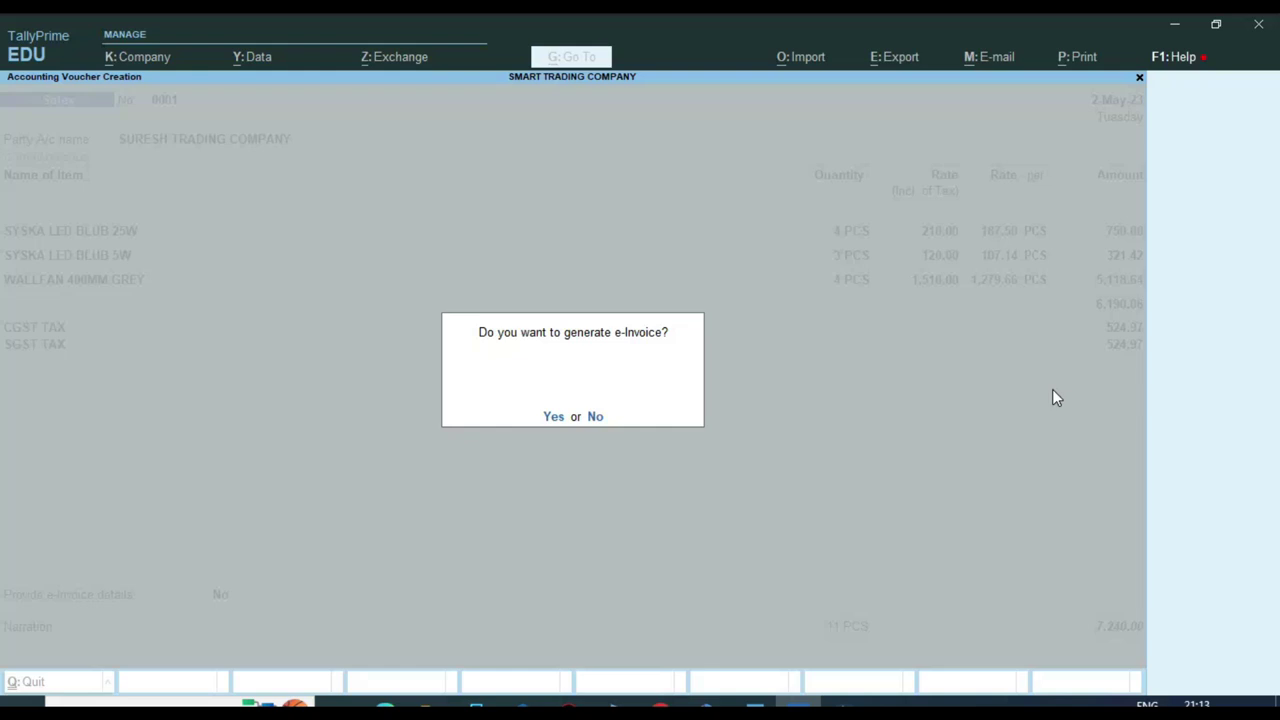
pyautogui.press('n')
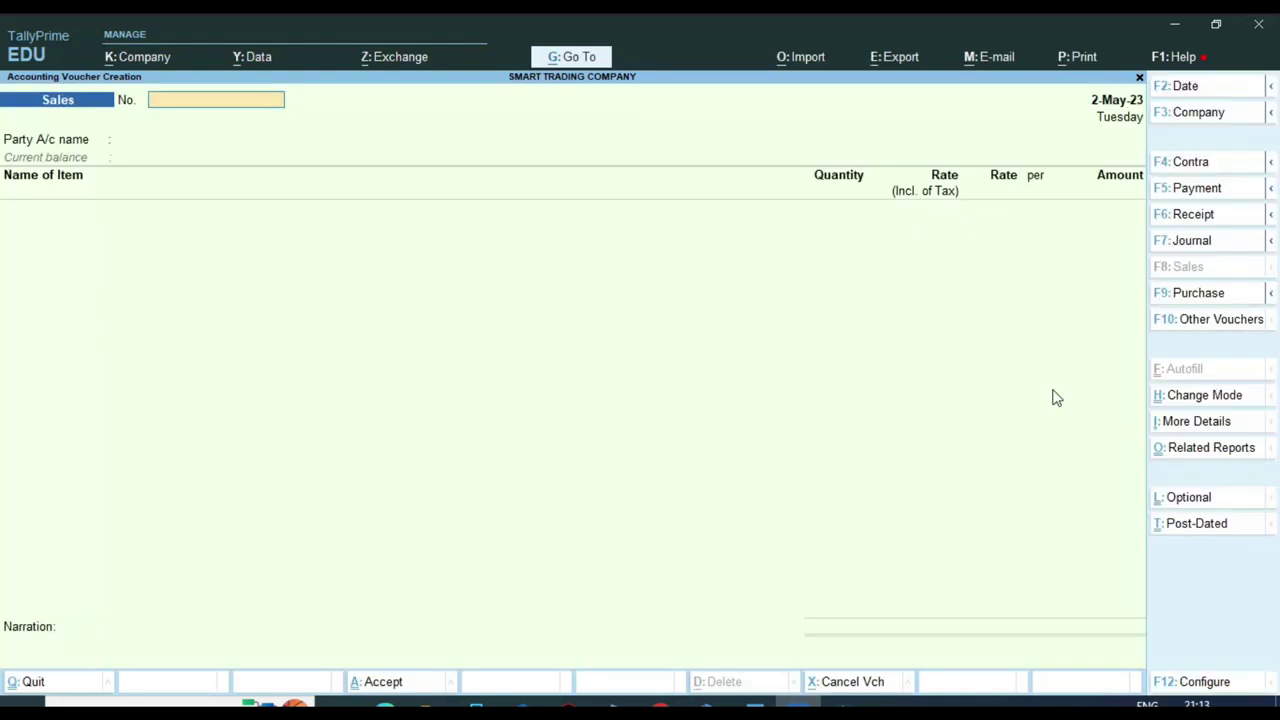
# Reopen the saved Sales voucher 0001 and open the print preview of its Tax Invoice
pyautogui.press('pageup')
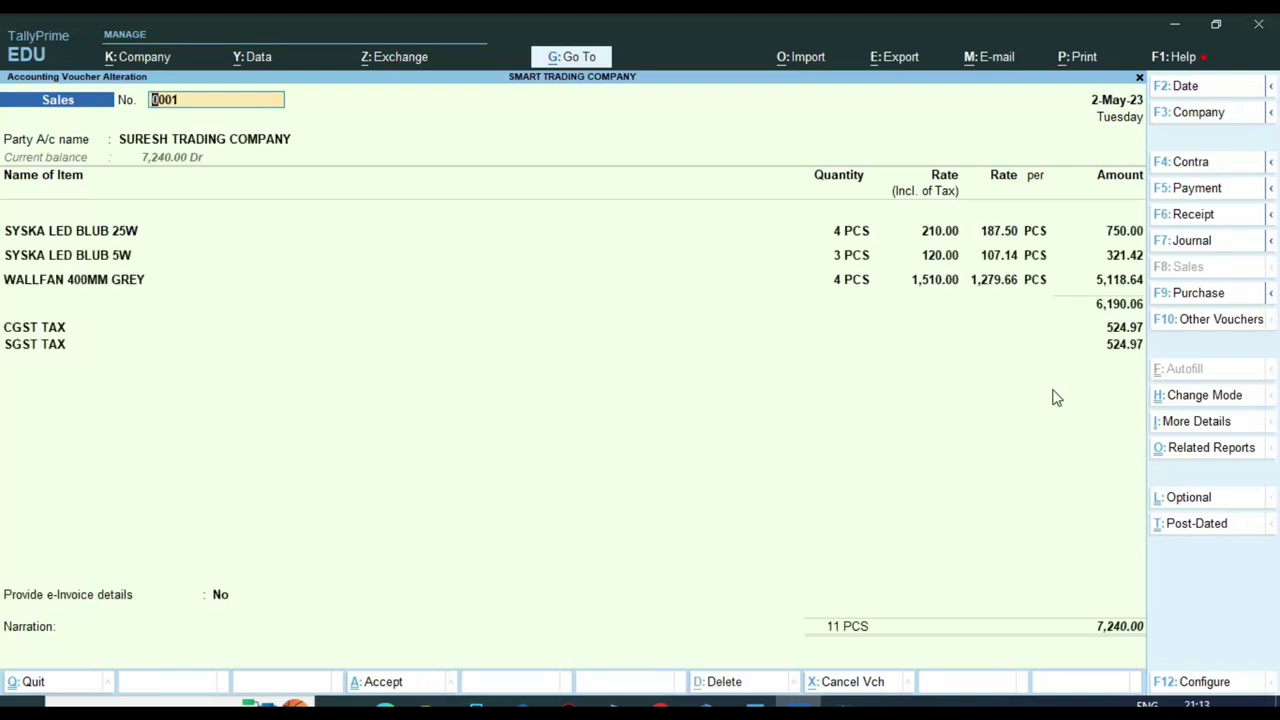
pyautogui.press('ctrl')
pyautogui.hotkey('ctrl', 'p')
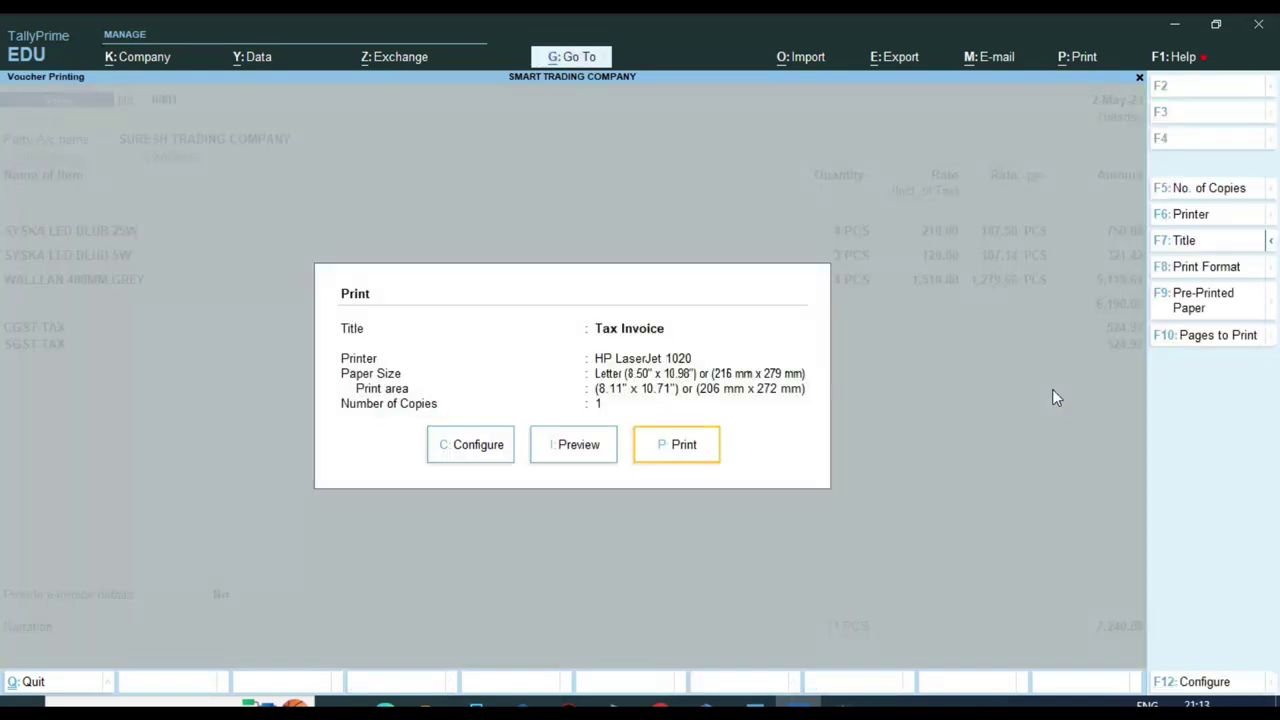
pyautogui.press('i')
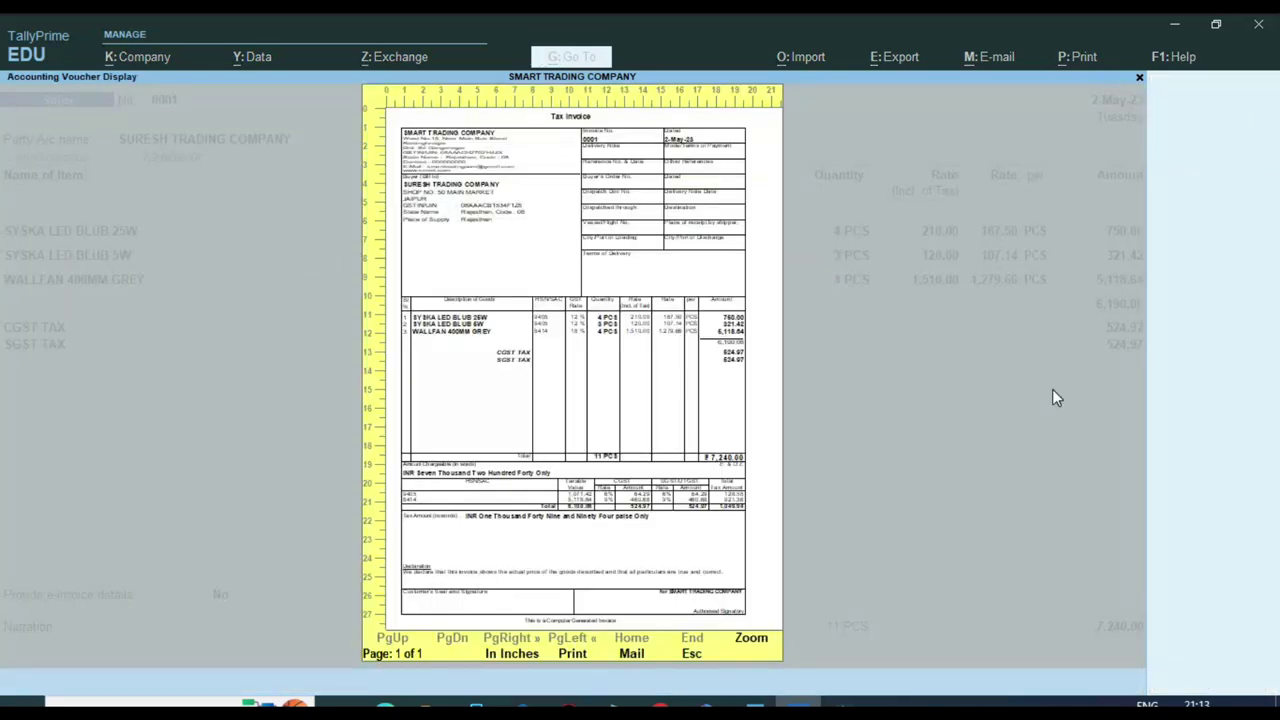
# Examine the enlarged Tax Invoice's party details, items and tax summary, close the preview and switch to the Accounting Voucher PDF
pyautogui.click(723, 369)
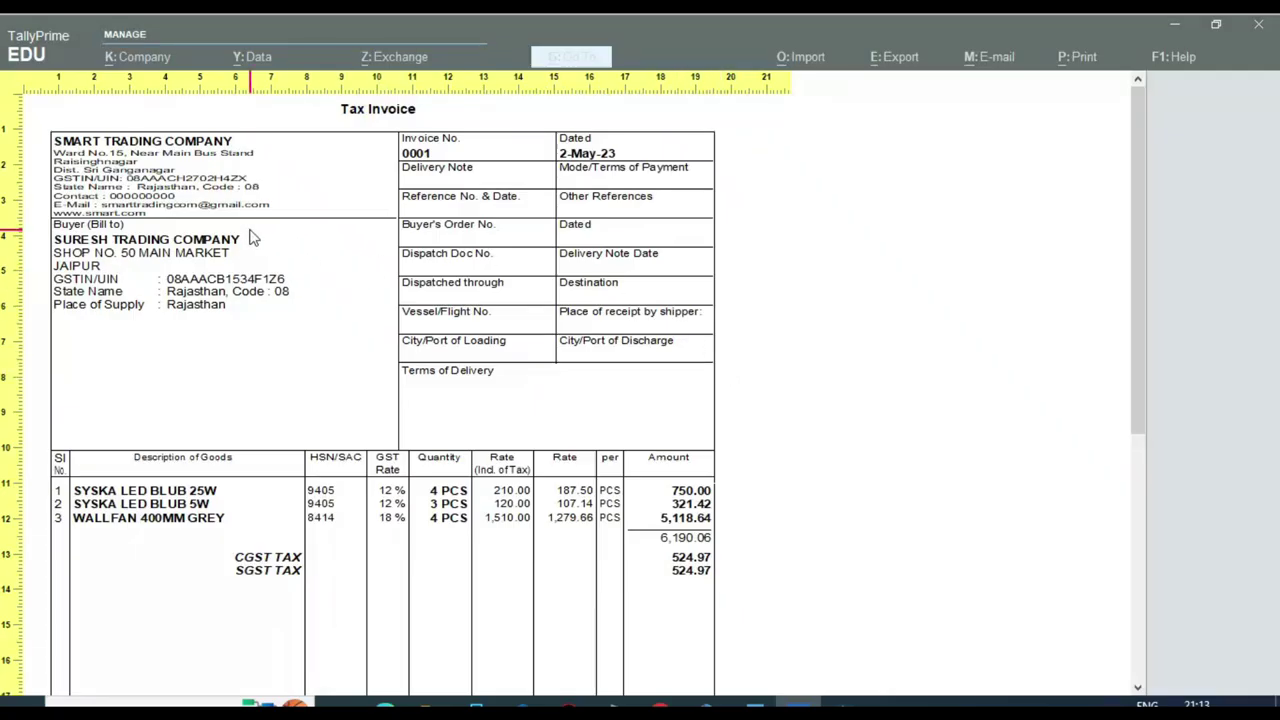
pyautogui.scroll(-8, 250, 270)
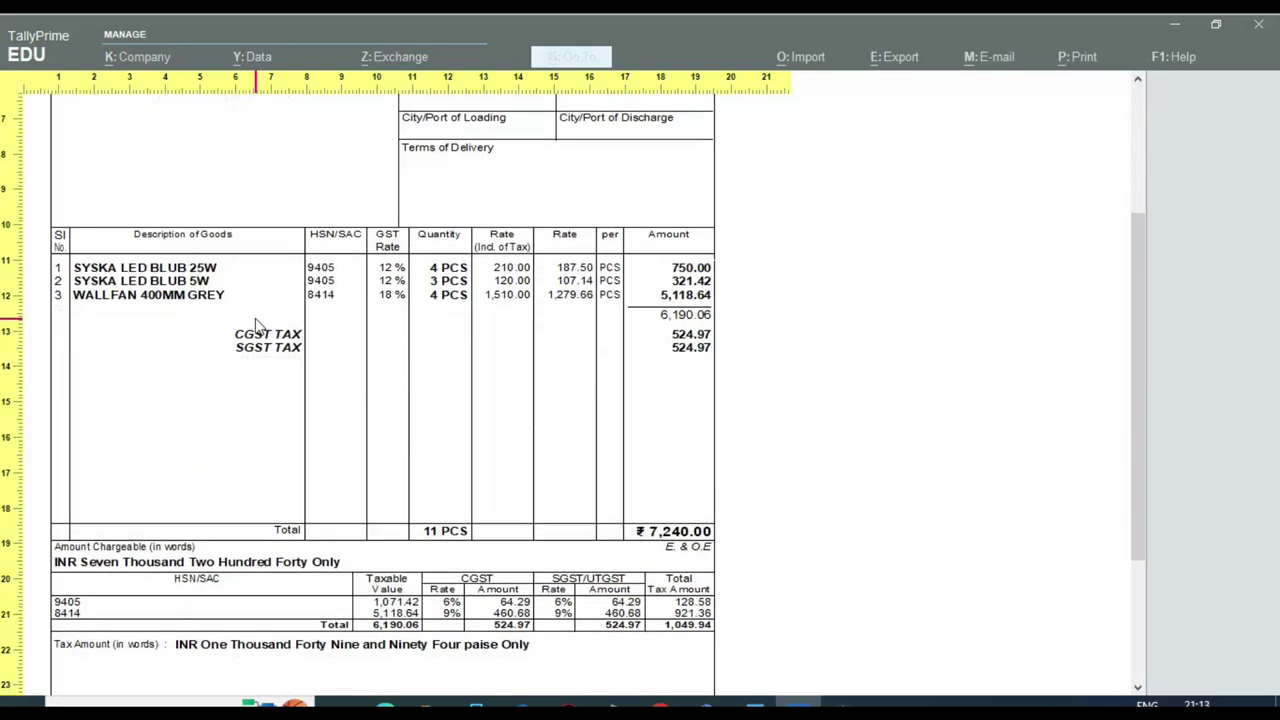
pyautogui.scroll(2, 265, 355)
pyautogui.click(236, 354)
pyautogui.press('Escape')
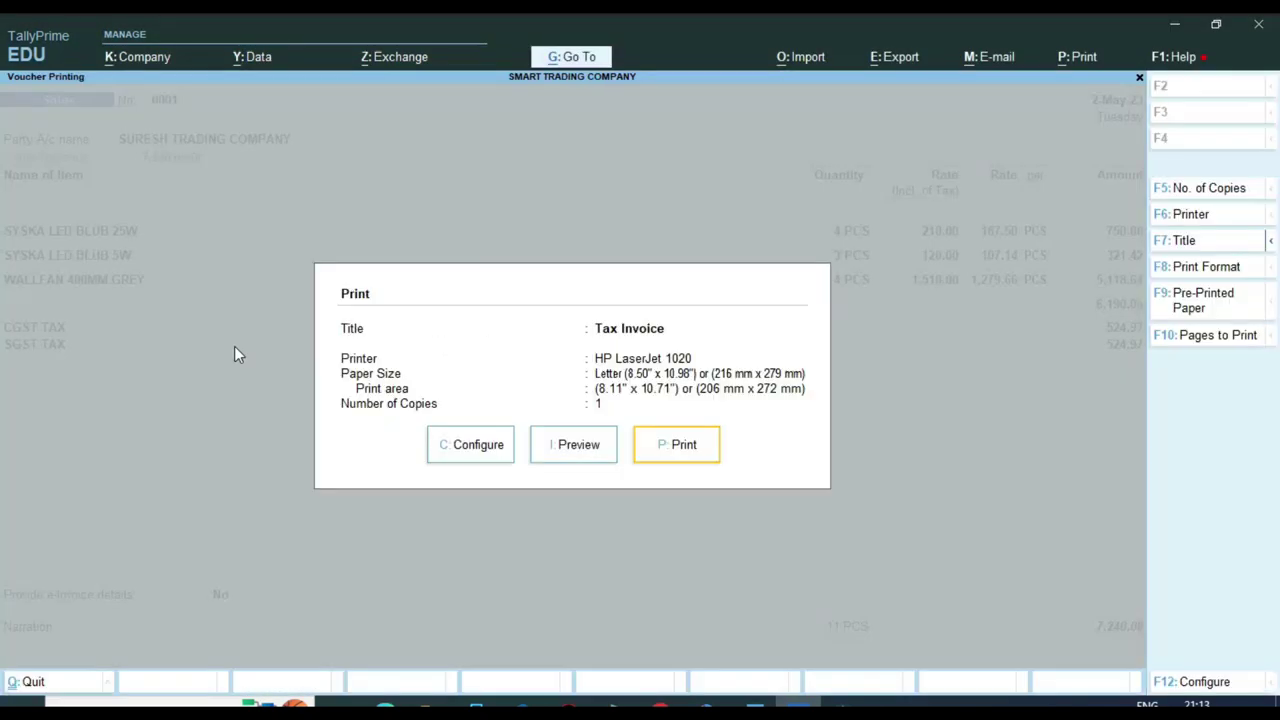
pyautogui.press('Escape')
pyautogui.click(385, 710)
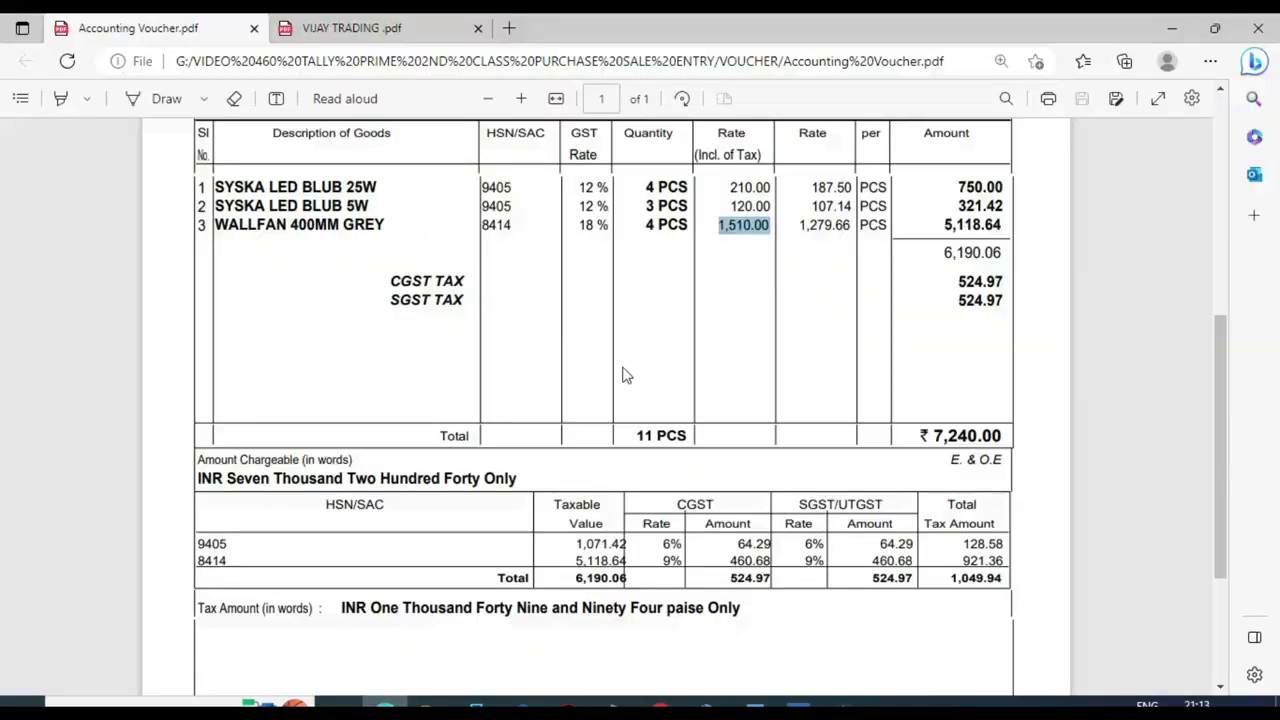
# Examine the invoice number, delivery note and dispatch details in the Accounting Voucher PDF's header, and switch back to TallyPrime
pyautogui.scroll(3, 680, 310)
pyautogui.scroll(3, 725, 248)
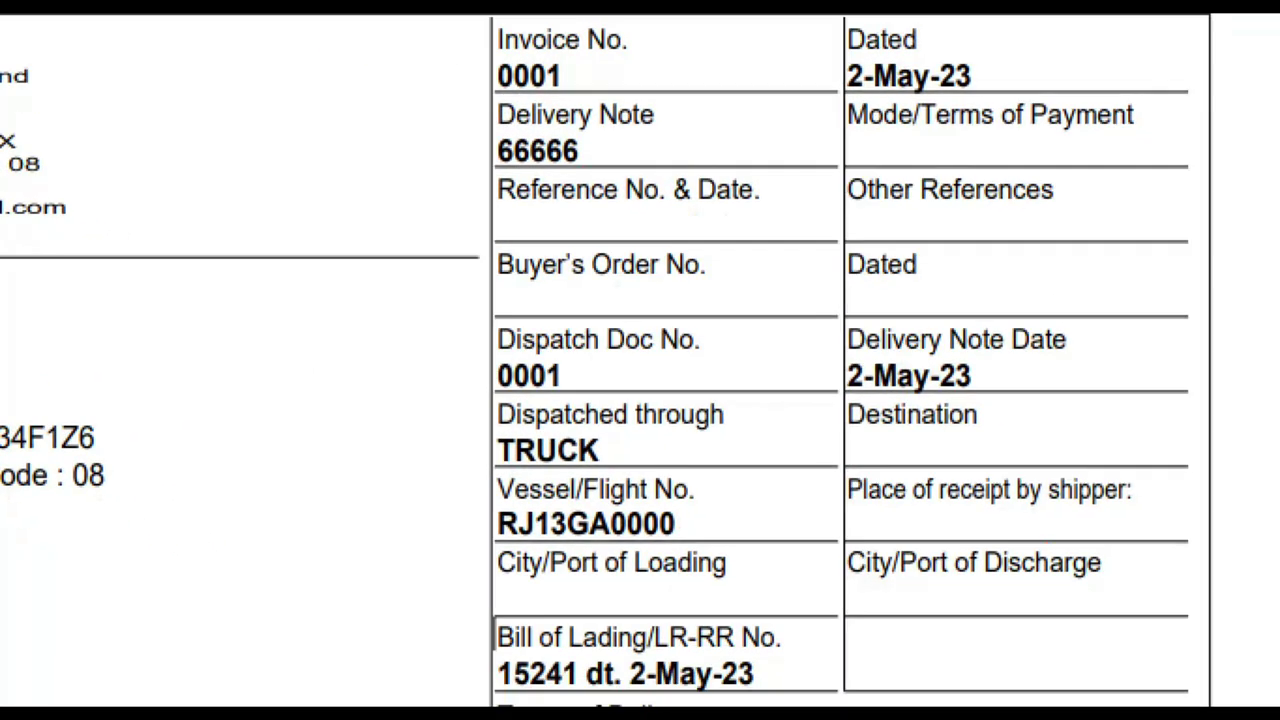
pyautogui.click(929, 471)
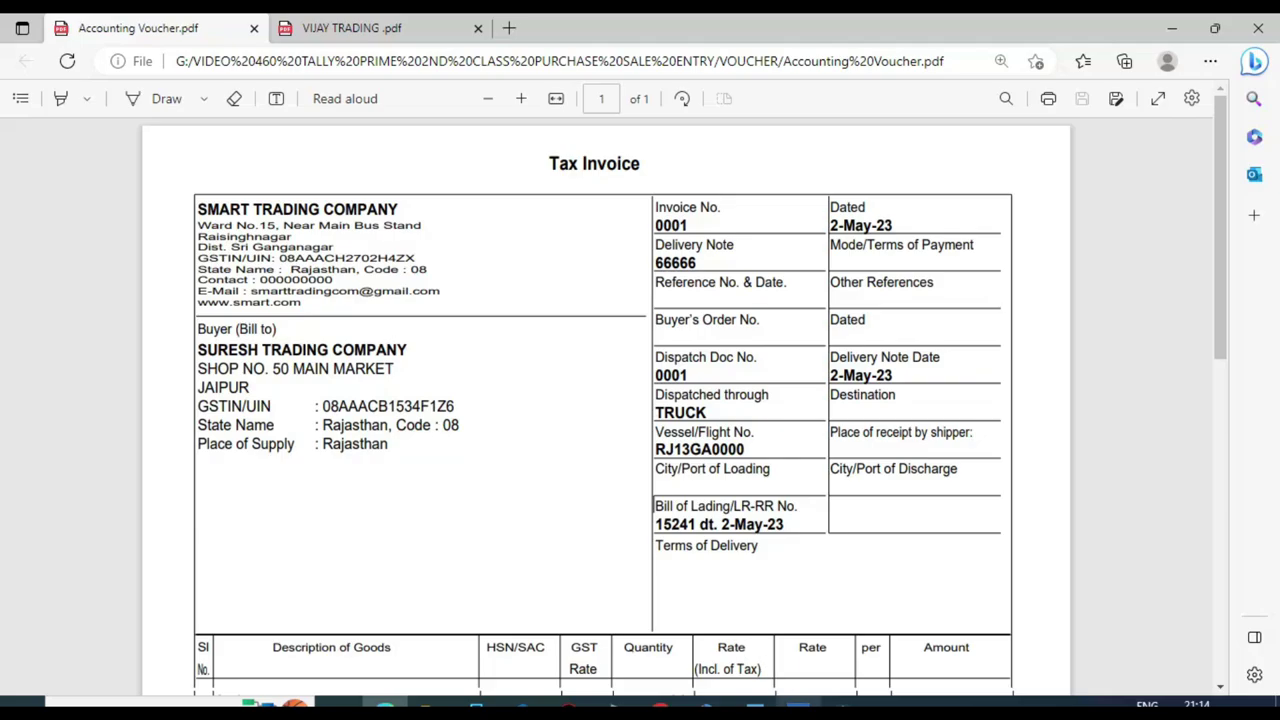
pyautogui.click(707, 708)
# Set Provide Buyer details and Provide Dispatch, Order, and Export details to Yes in the Sales voucher's configuration
pyautogui.press('Return')
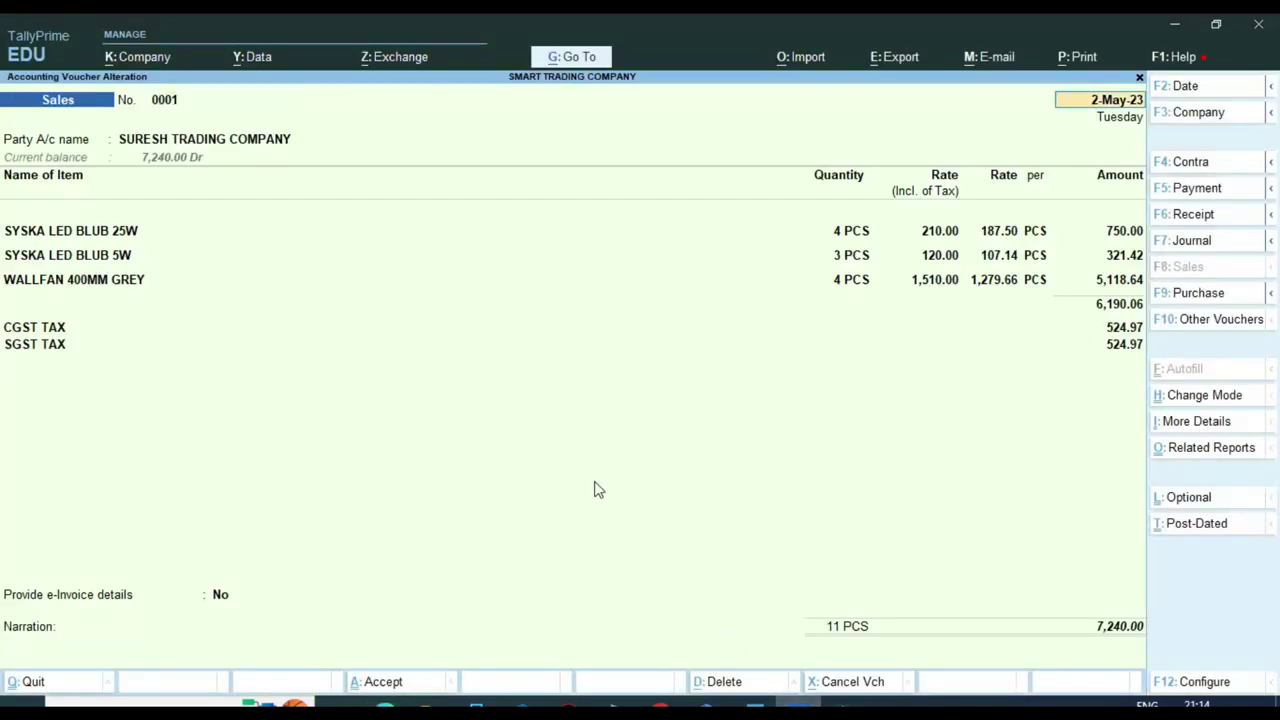
pyautogui.press('Return')
pyautogui.press('Return')
pyautogui.press('BackSpace')
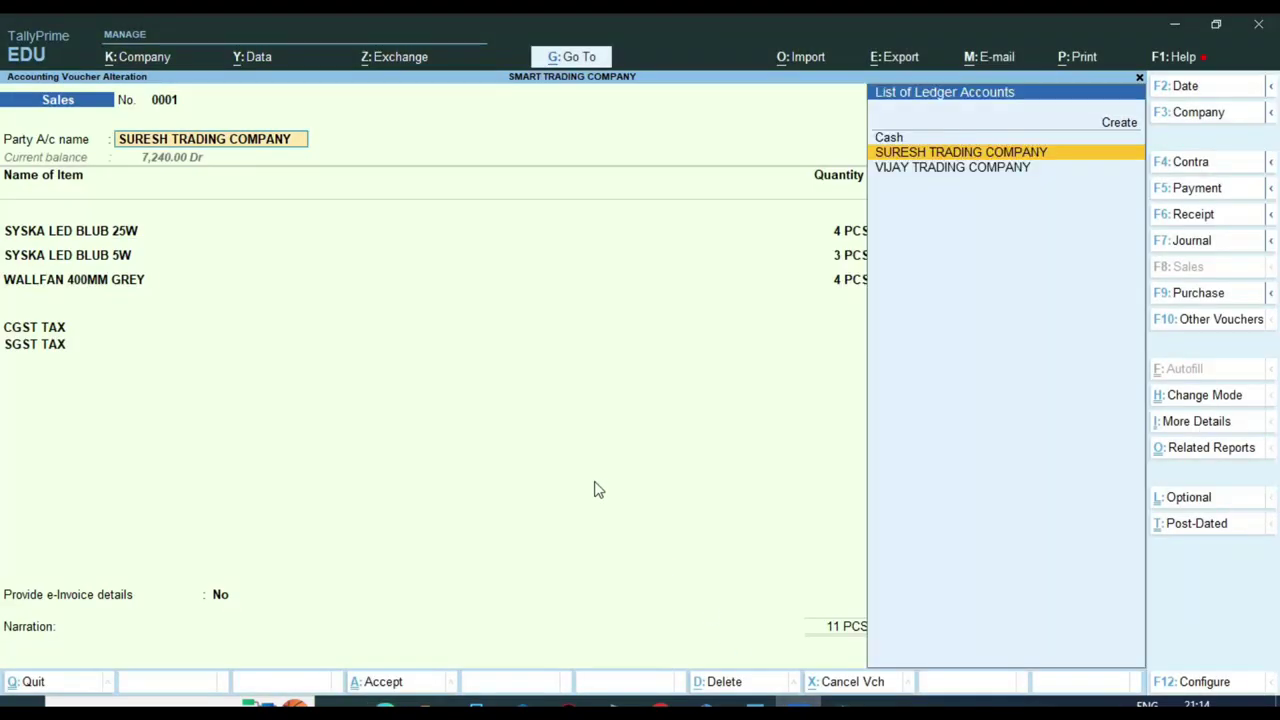
pyautogui.press('F12')
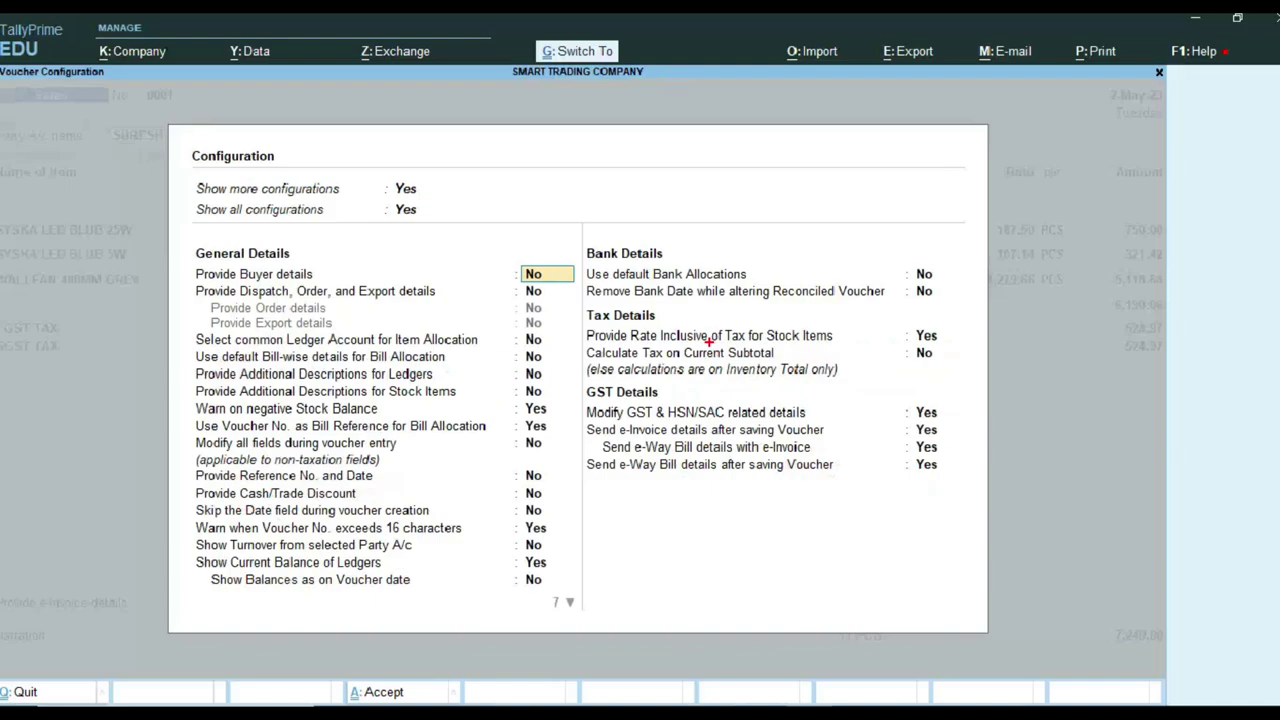
pyautogui.write('y')
pyautogui.press('Return')
pyautogui.write('y')
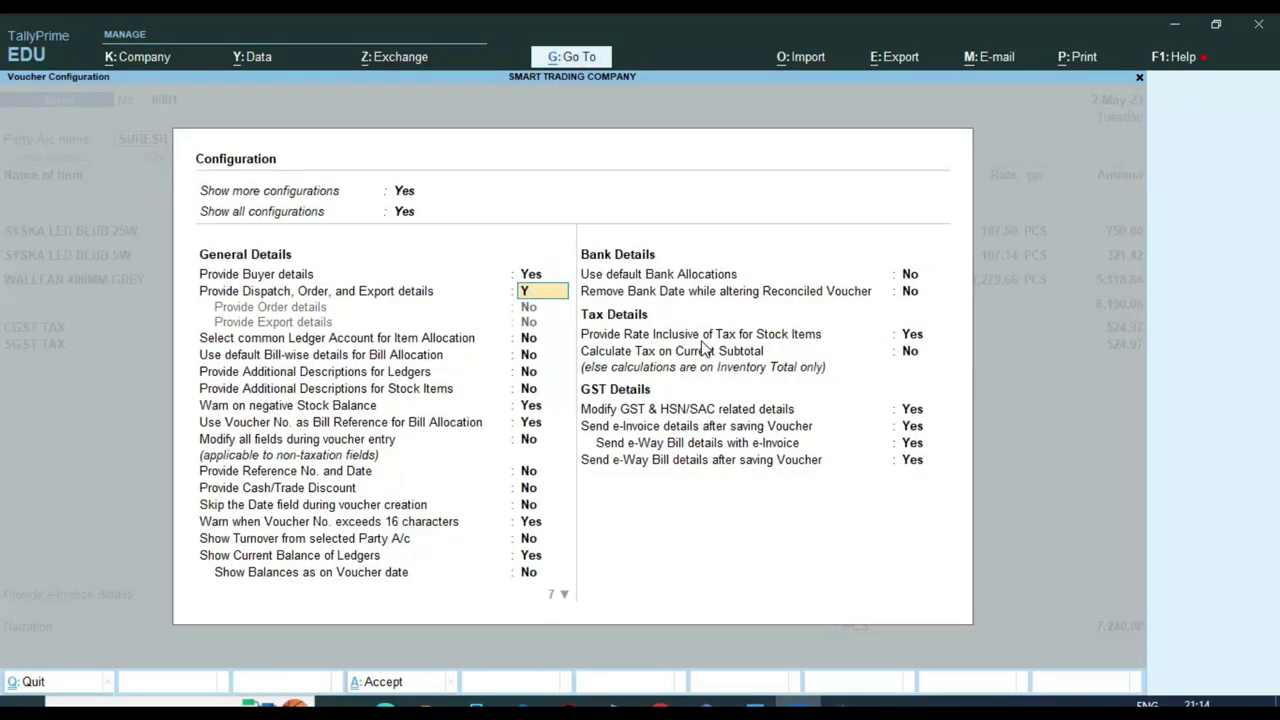
pyautogui.press('Return')
pyautogui.hotkey('ctrl', 'a')
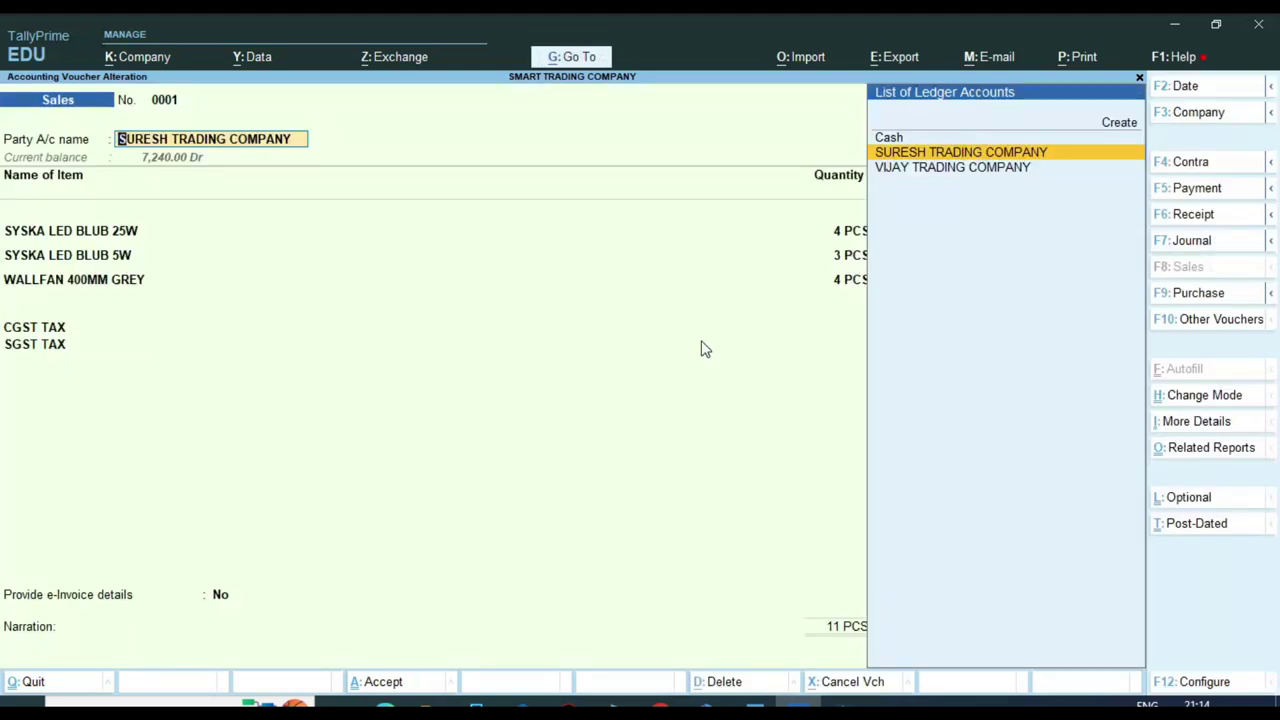
# Open the Dispatch Details for SURESH TRADING COMPANY, examine the available fields and quit without entering anything
pyautogui.press('Return')
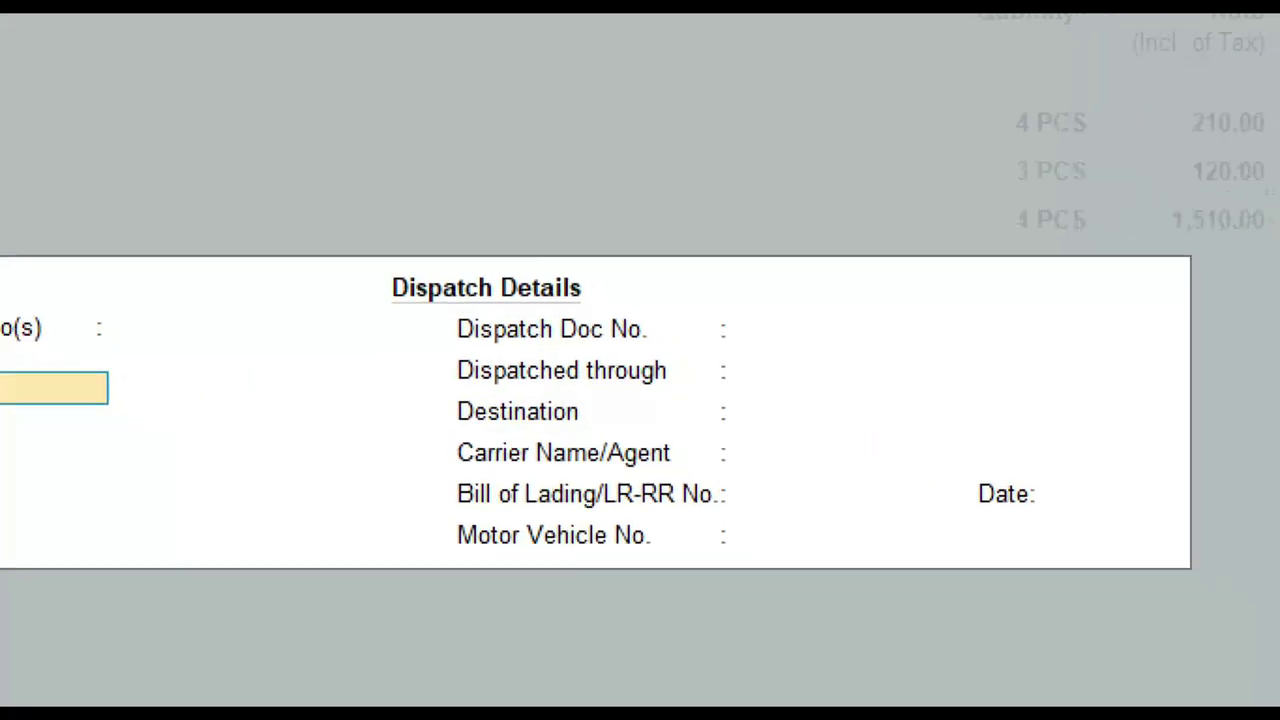
pyautogui.moveTo(767, 302); pyautogui.dragTo(767, 412)
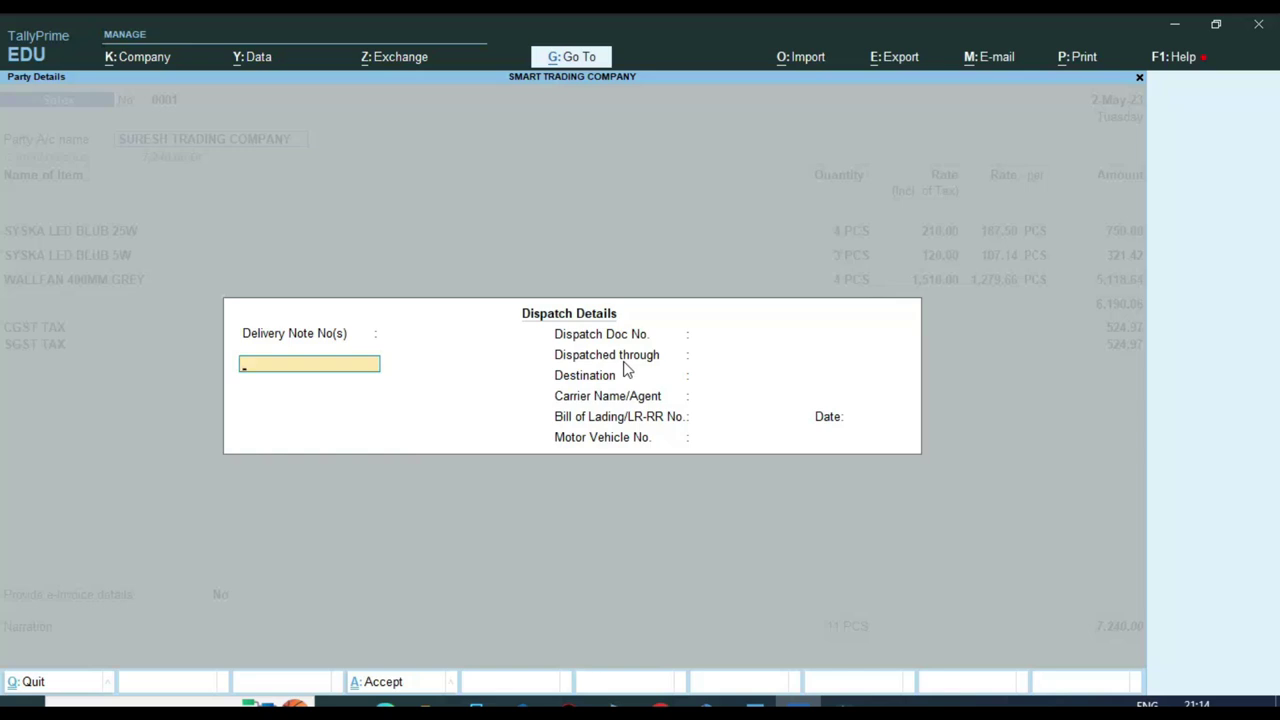
pyautogui.press('ctrl')
pyautogui.press('Escape')
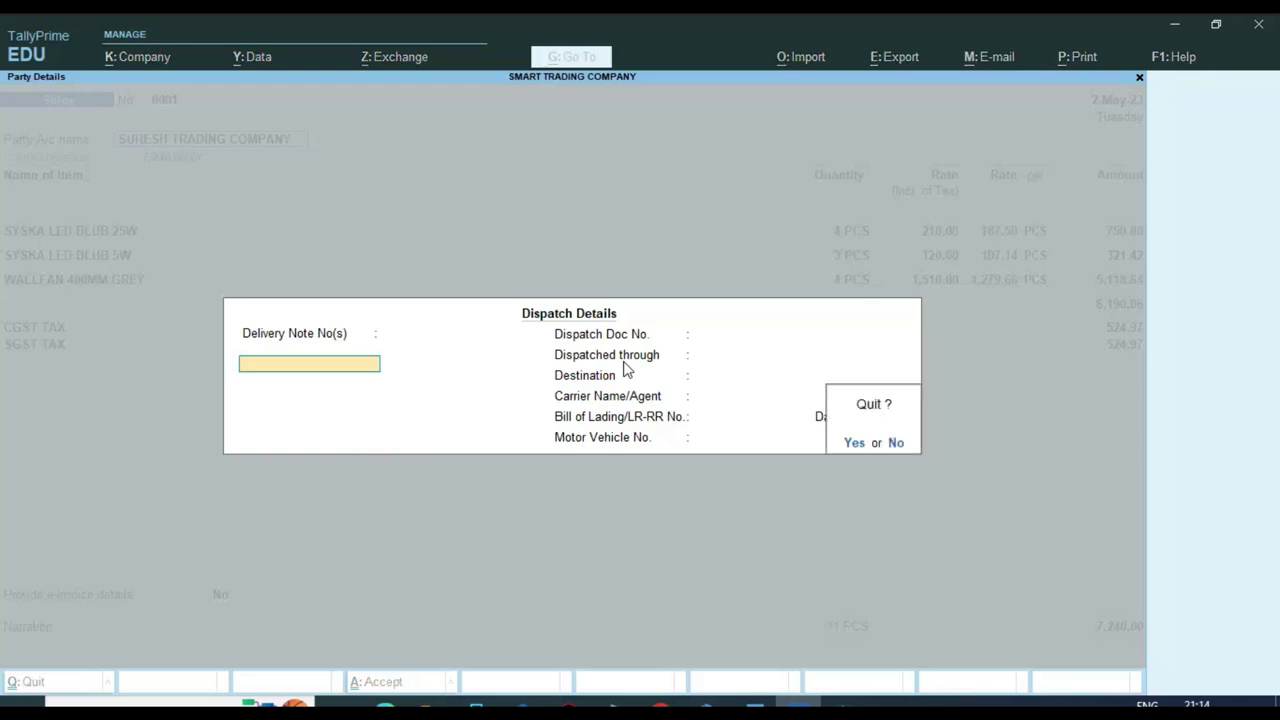
pyautogui.press('y')
# Set Provide Buyer details and Provide Dispatch, Order, and Export details back to No in the voucher configuration
pyautogui.press('F12')
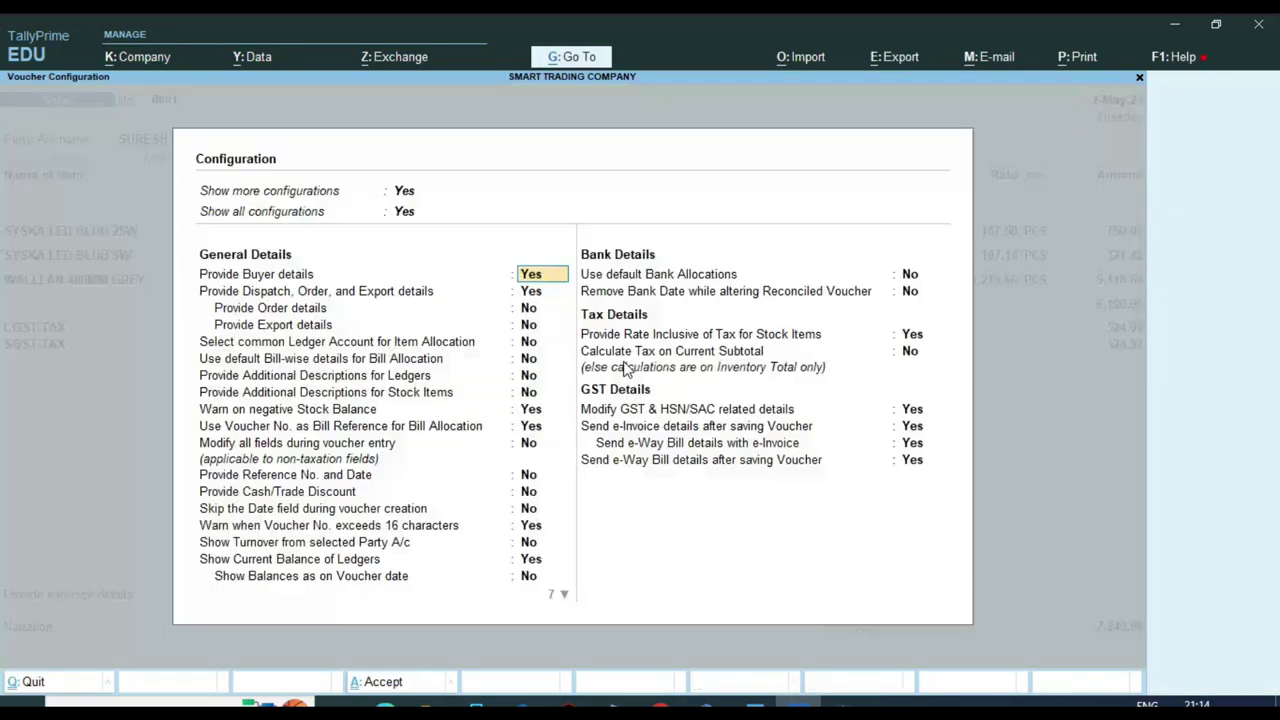
pyautogui.write('n')
pyautogui.press('Return')
pyautogui.write('n')
pyautogui.press('Return')
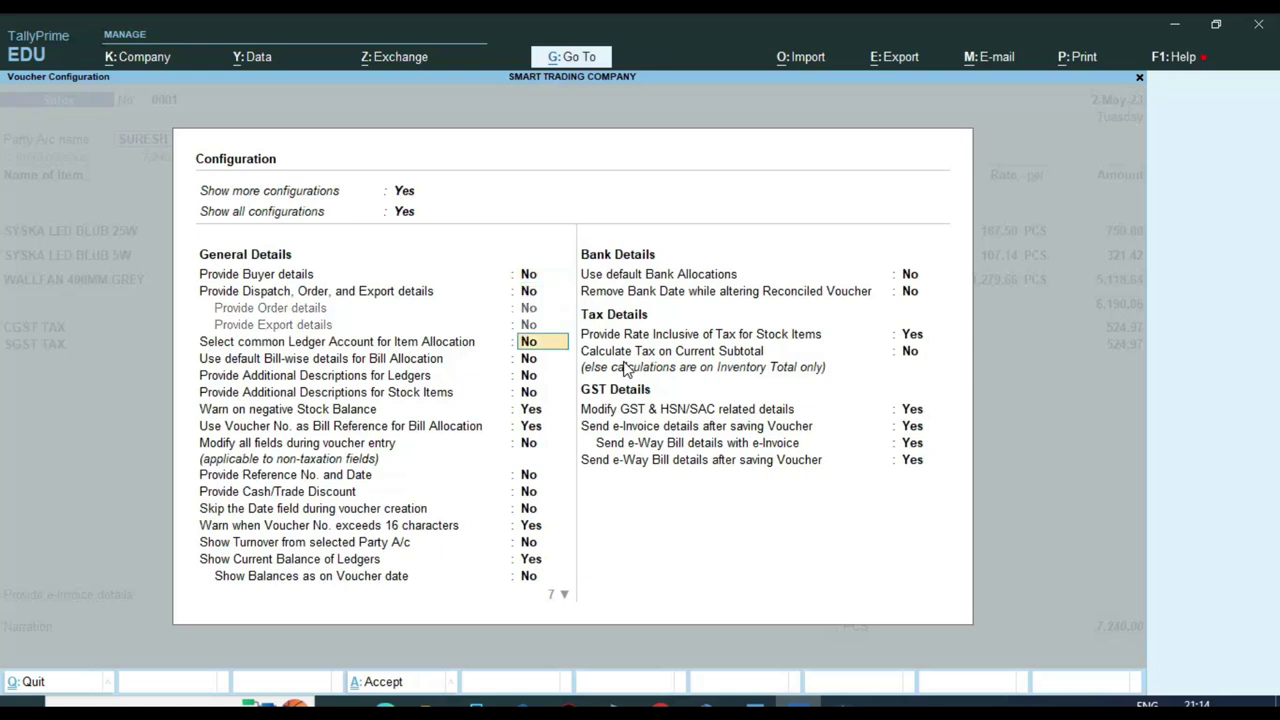
pyautogui.hotkey('ctrl', 'a')
# Accept Sales voucher 0001 with its party and items unchanged and decline generating an e-Invoice
pyautogui.press('Return')
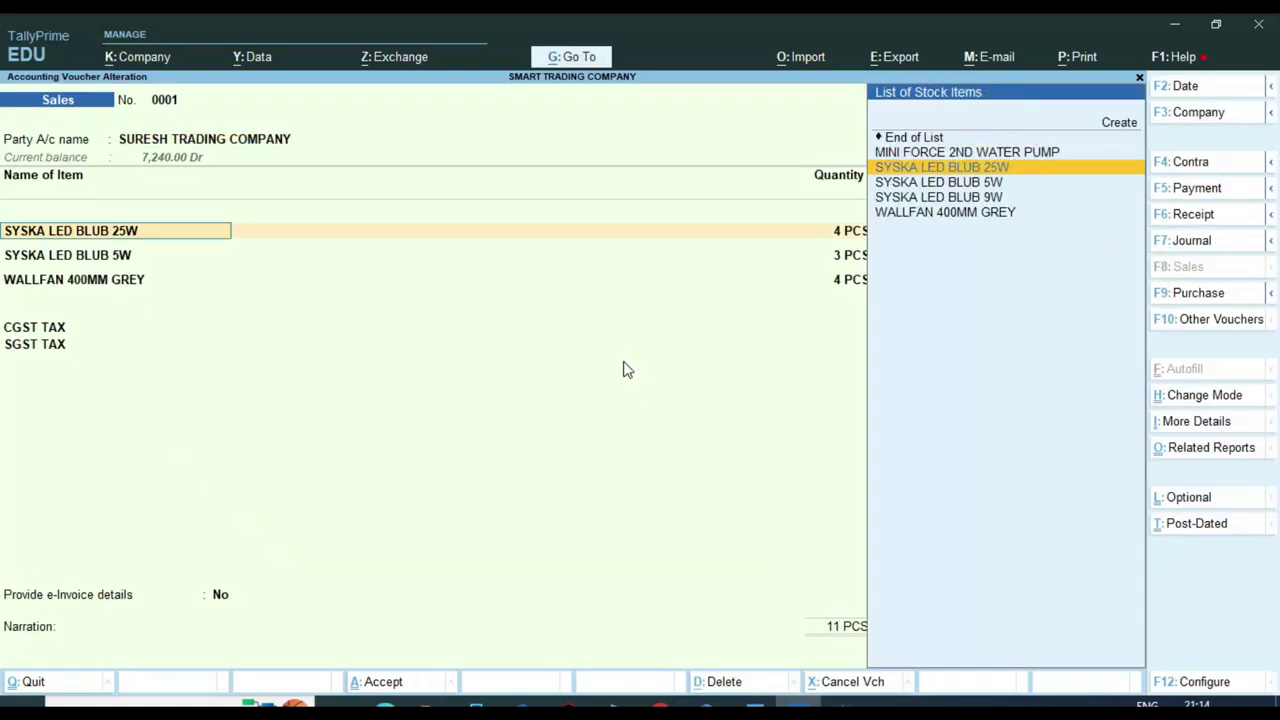
pyautogui.press('Return')
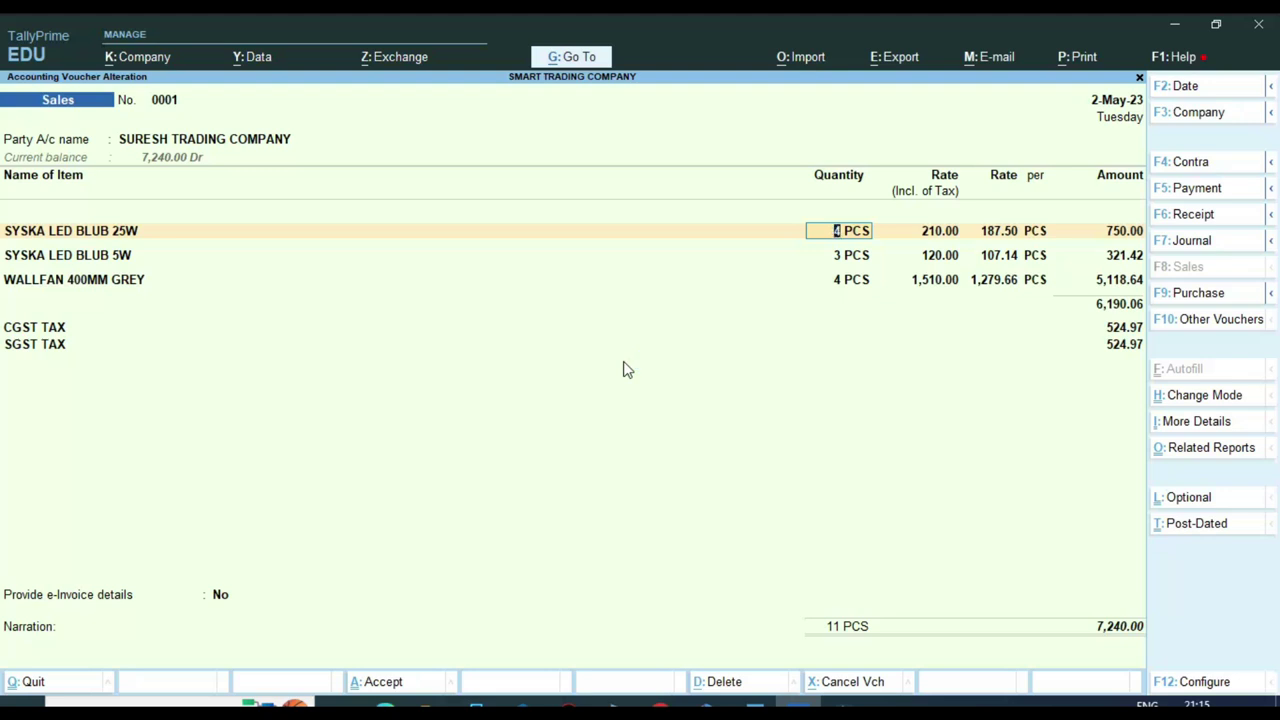
pyautogui.press('ctrl')
pyautogui.hotkey('ctrl', 'a')
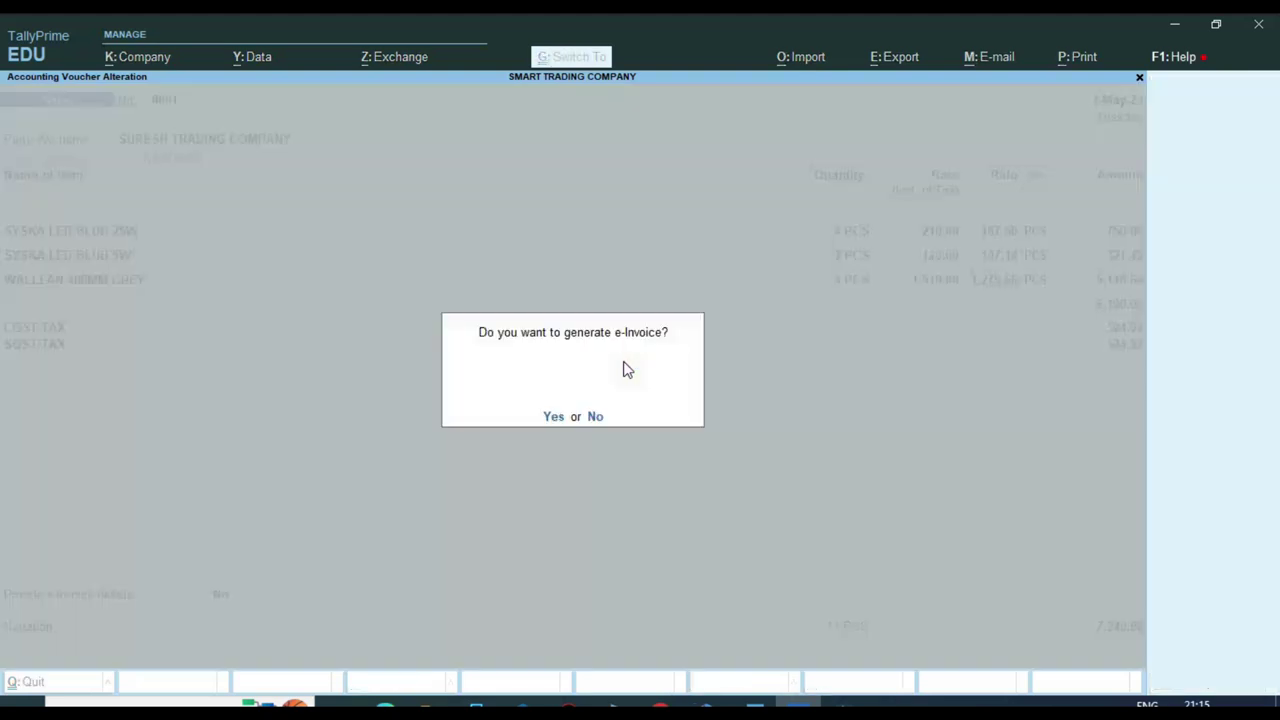
pyautogui.press('n')
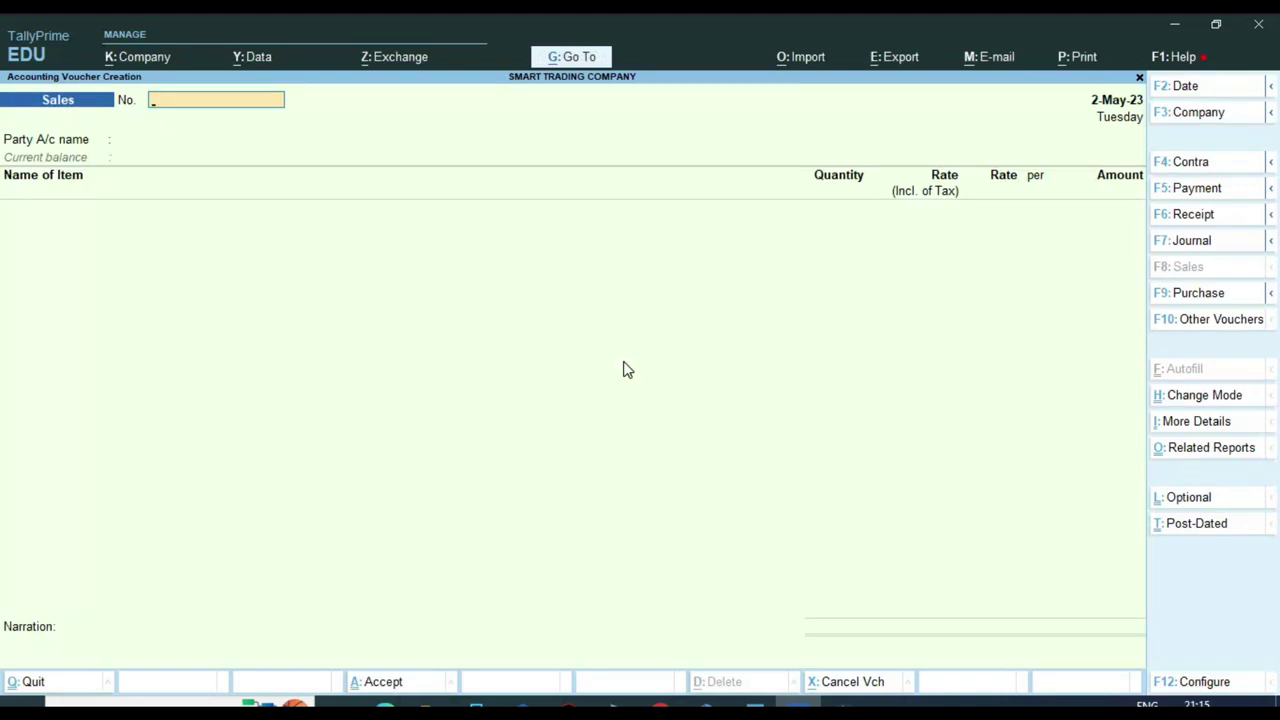
# Leave voucher creation and open the ledger selection in the Account Books reports
pyautogui.press('Escape')
pyautogui.press('Up')
pyautogui.press('Up')
pyautogui.press('Up')
pyautogui.press('Up')
pyautogui.press('Up')
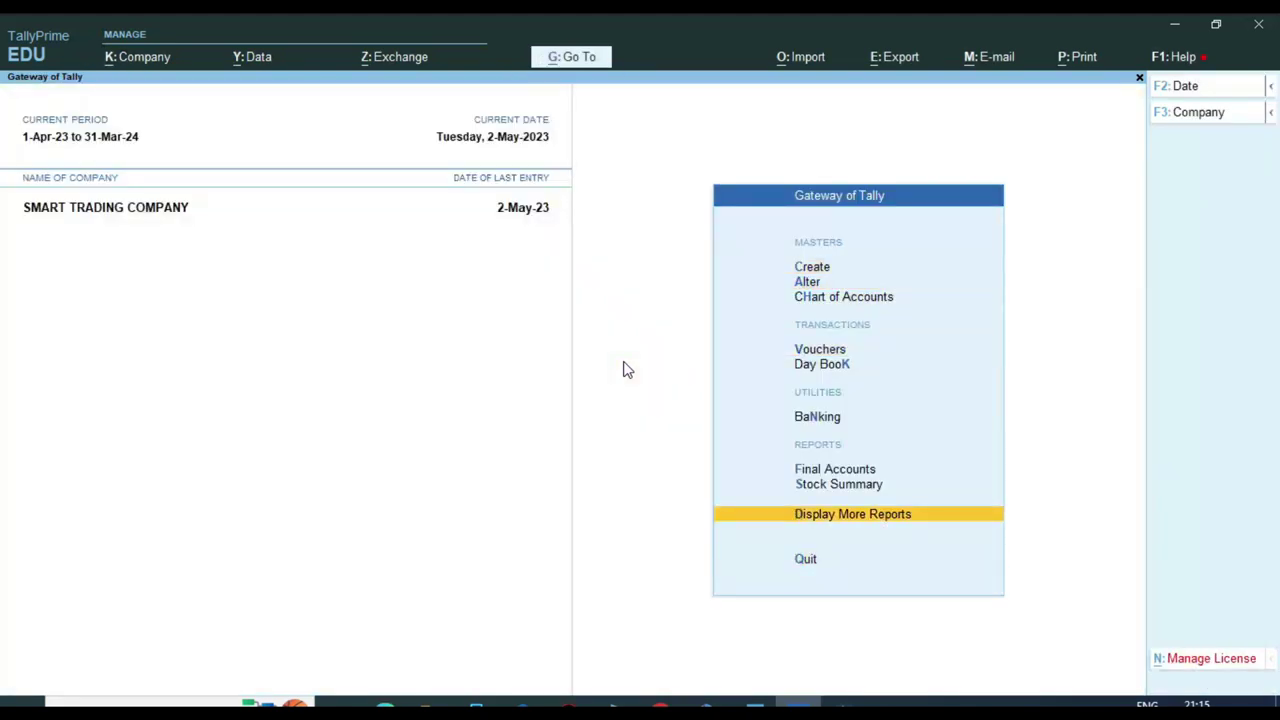
pyautogui.press('Return')
pyautogui.press('Down')
pyautogui.press('Down')
pyautogui.press('Return')
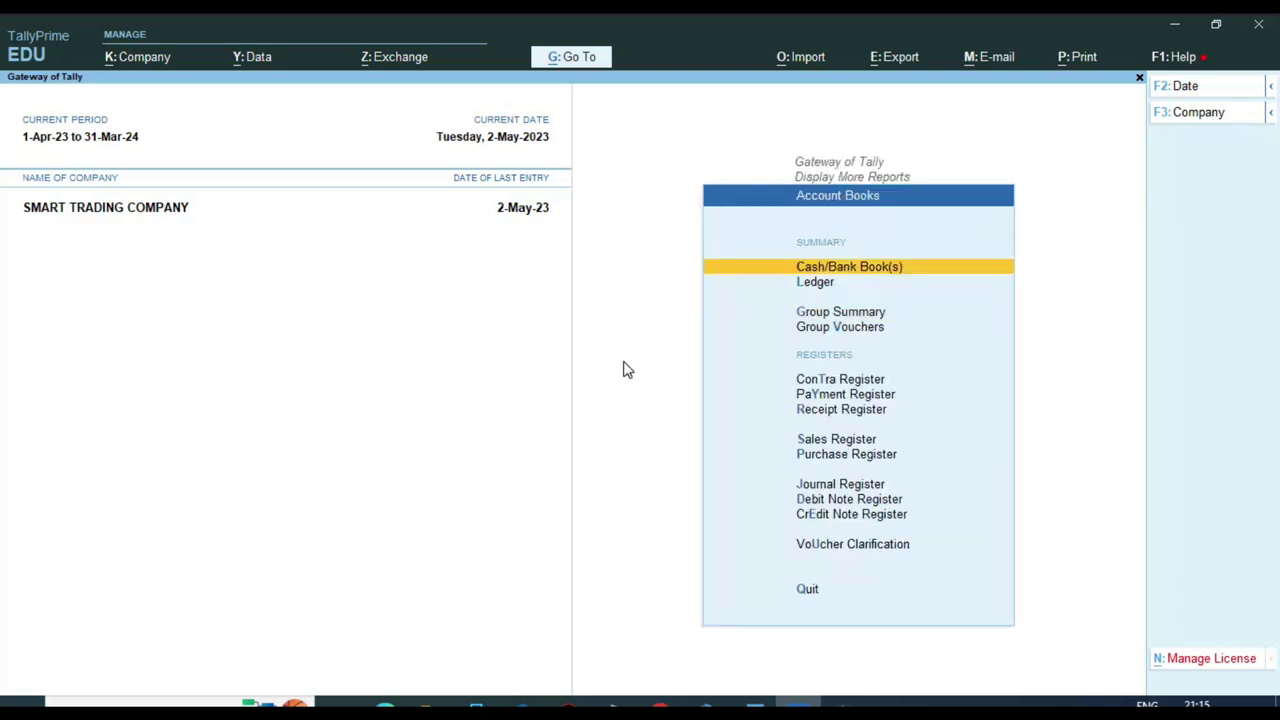
pyautogui.press('Down')
pyautogui.press('Return')
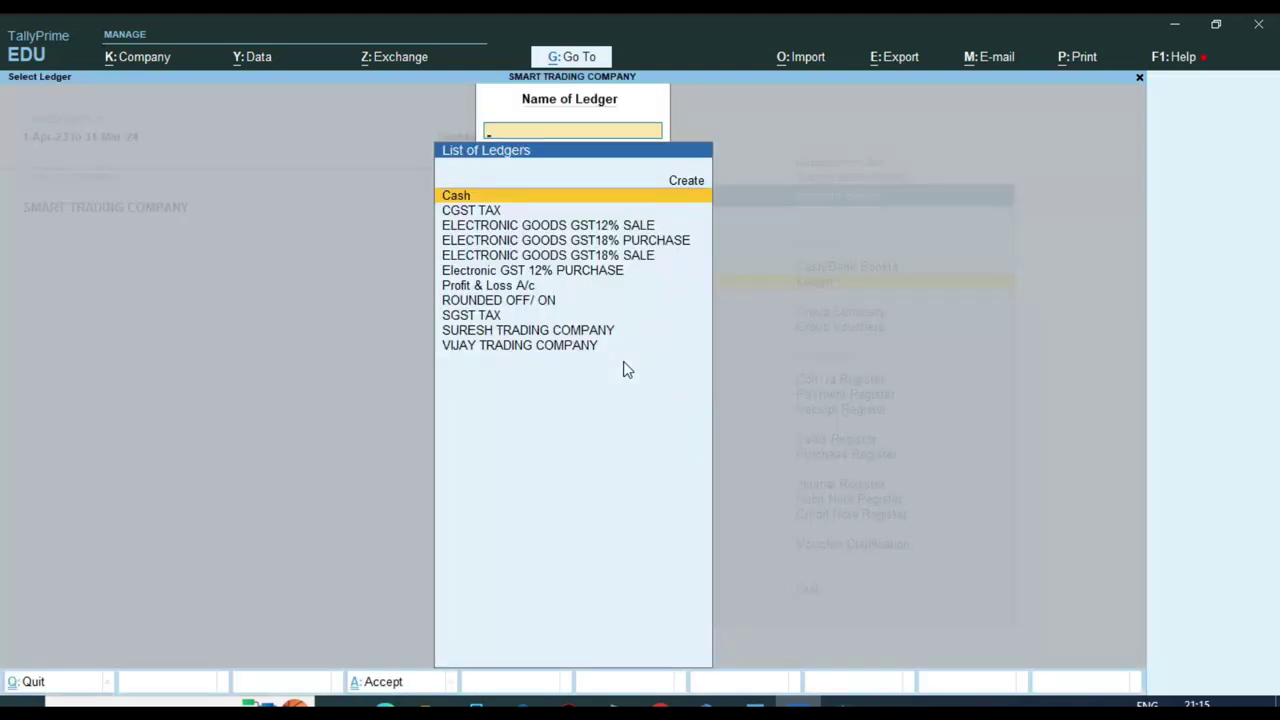
# Display the VIJAY TRADING COMPANY ledger and examine its purchase entry's debit and credit columns
pyautogui.write('VIJ')
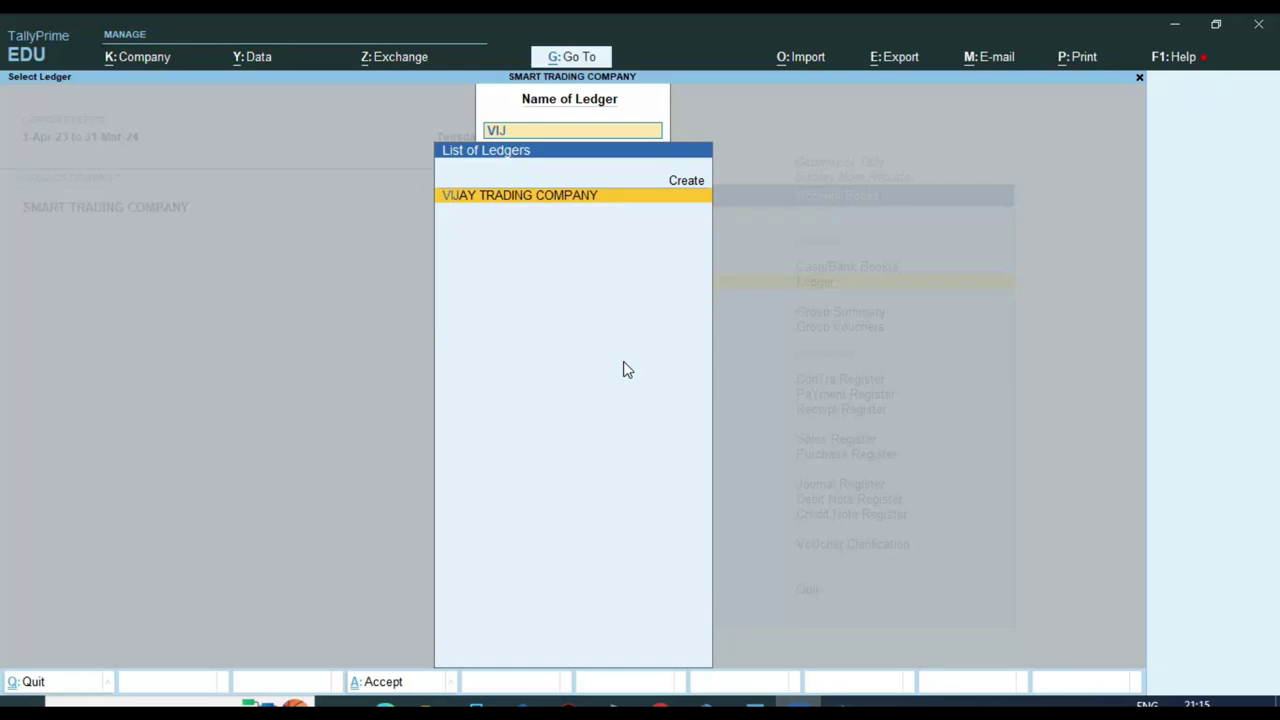
pyautogui.press('Return')
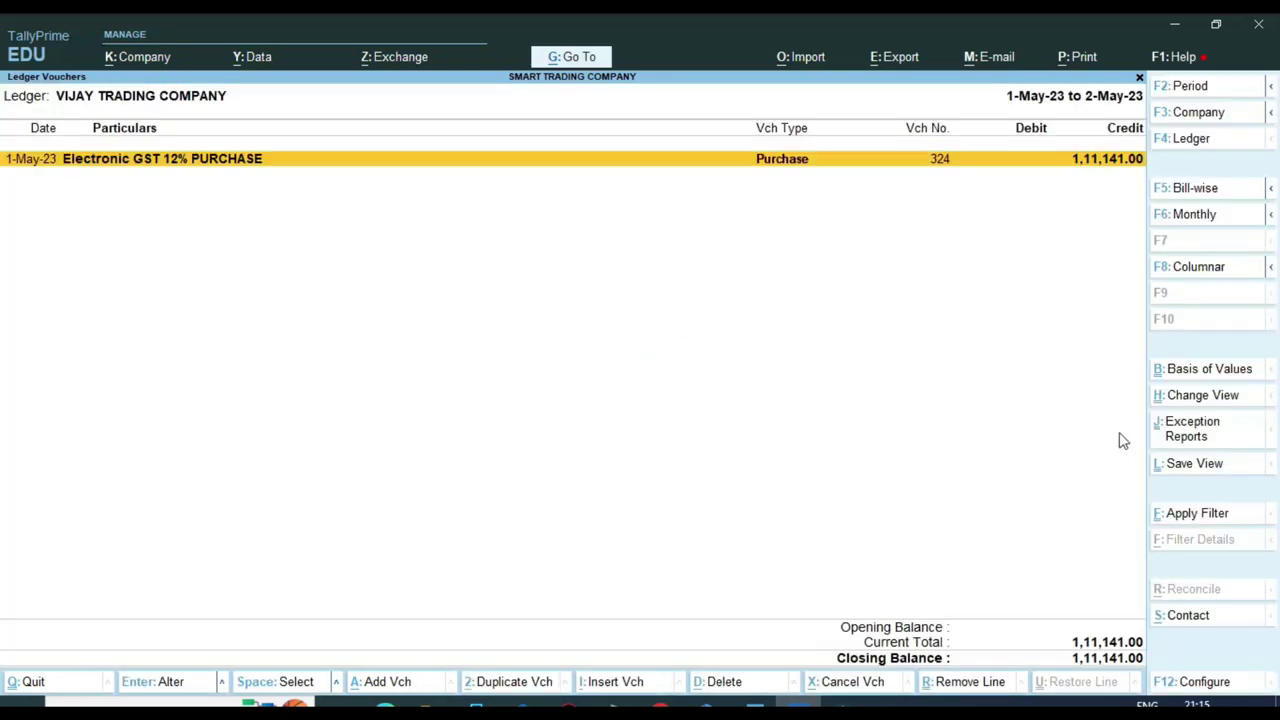
pyautogui.press('ctrl')
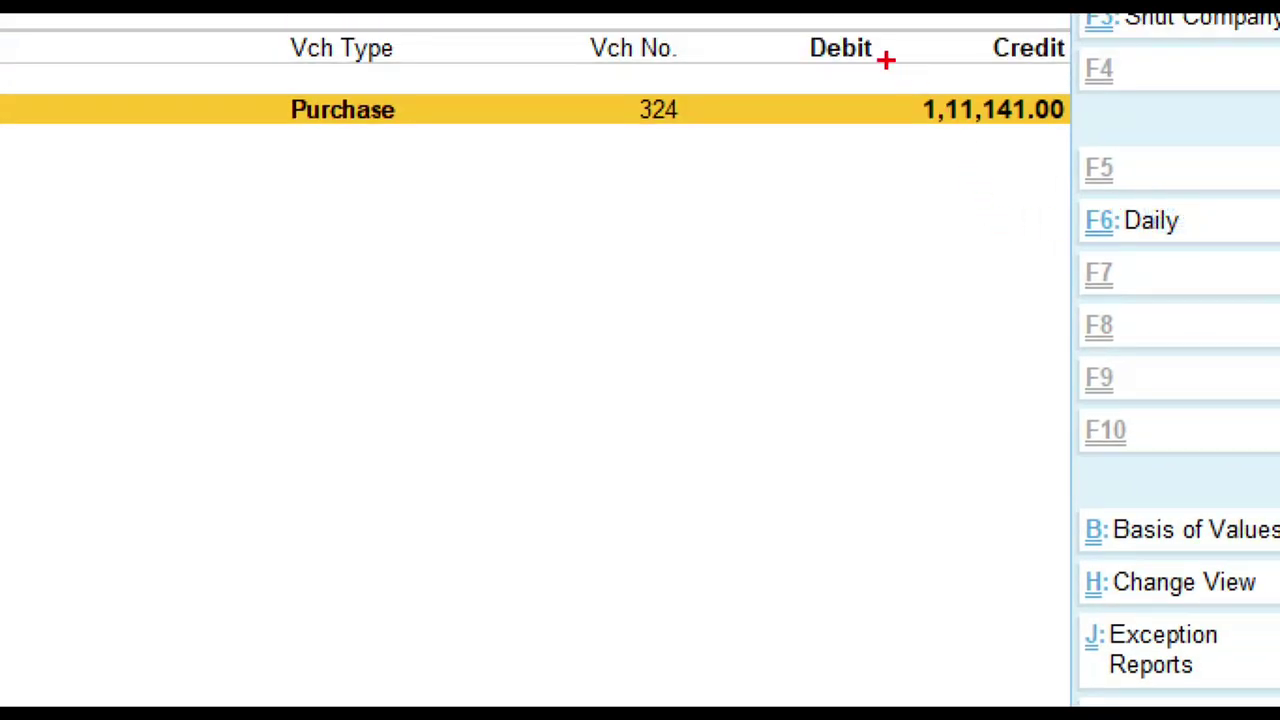
pyautogui.moveTo(880, 76); pyautogui.dragTo(1138, 157)
pyautogui.press('Escape')
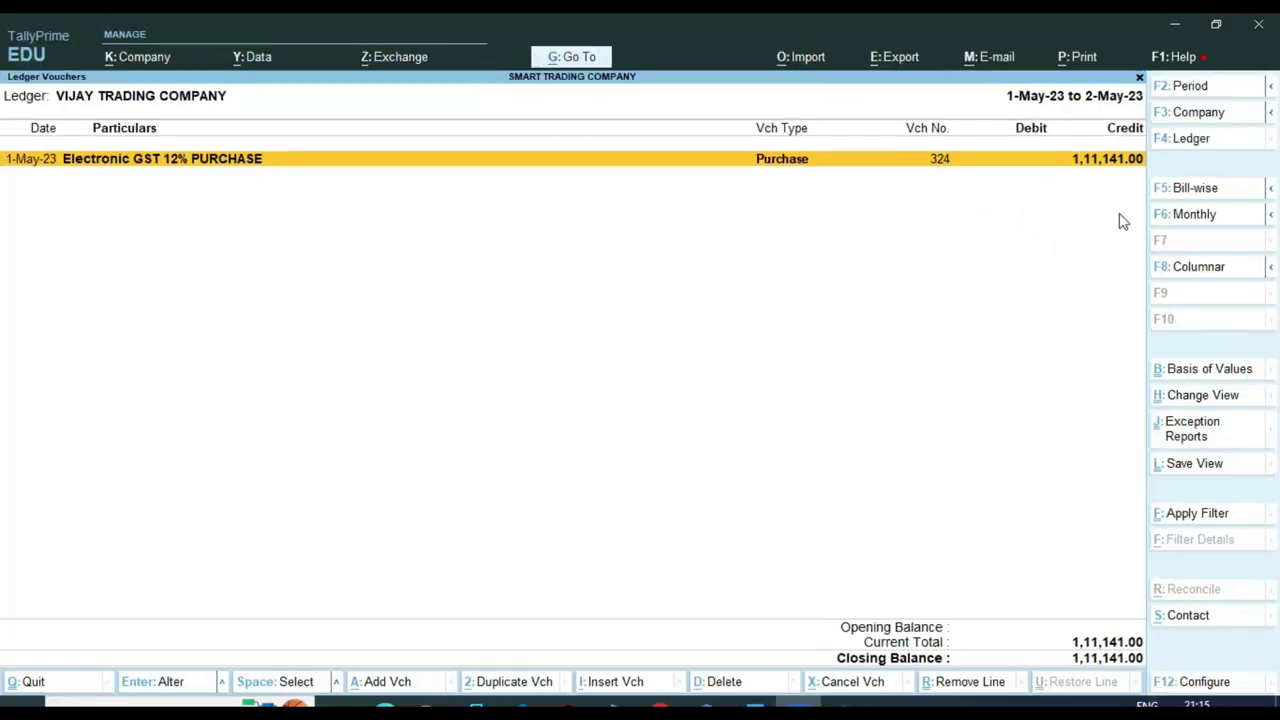
# Change the report to the SURESH TRADING COMPANY ledger and examine its sales entry's voucher number and debit amount
pyautogui.press('F4')
pyautogui.write('SU')
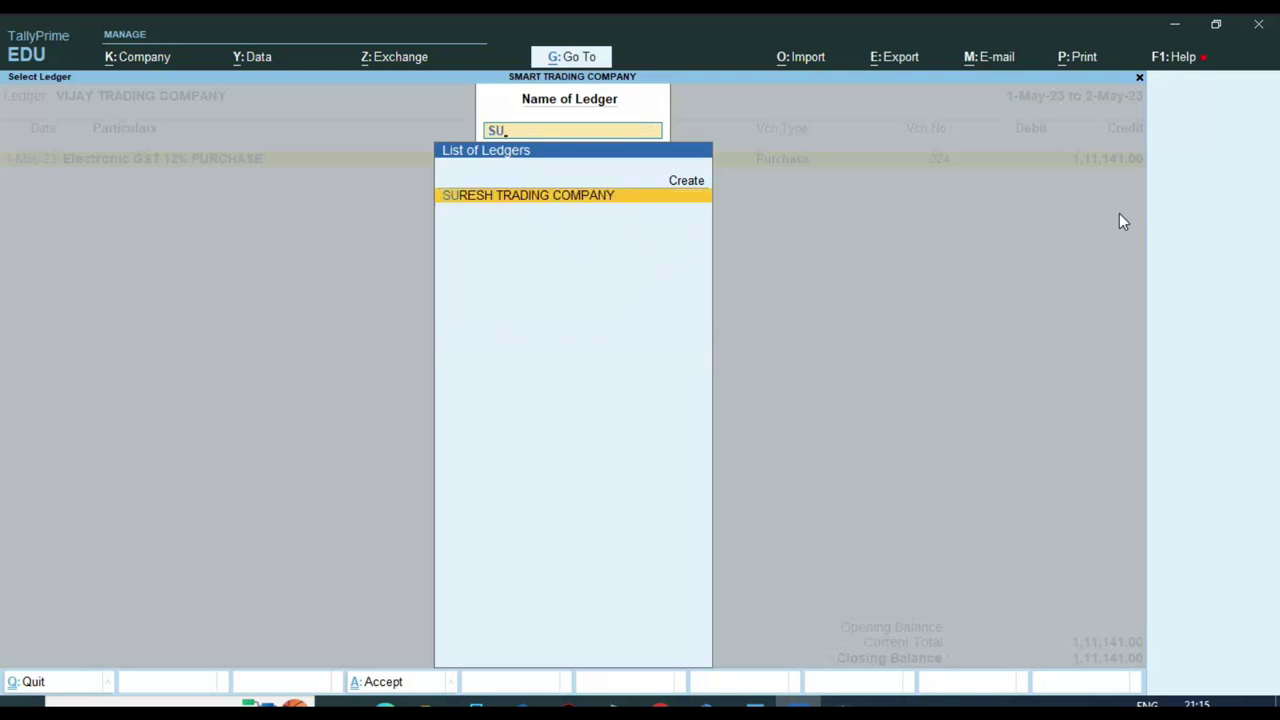
pyautogui.press('Return')
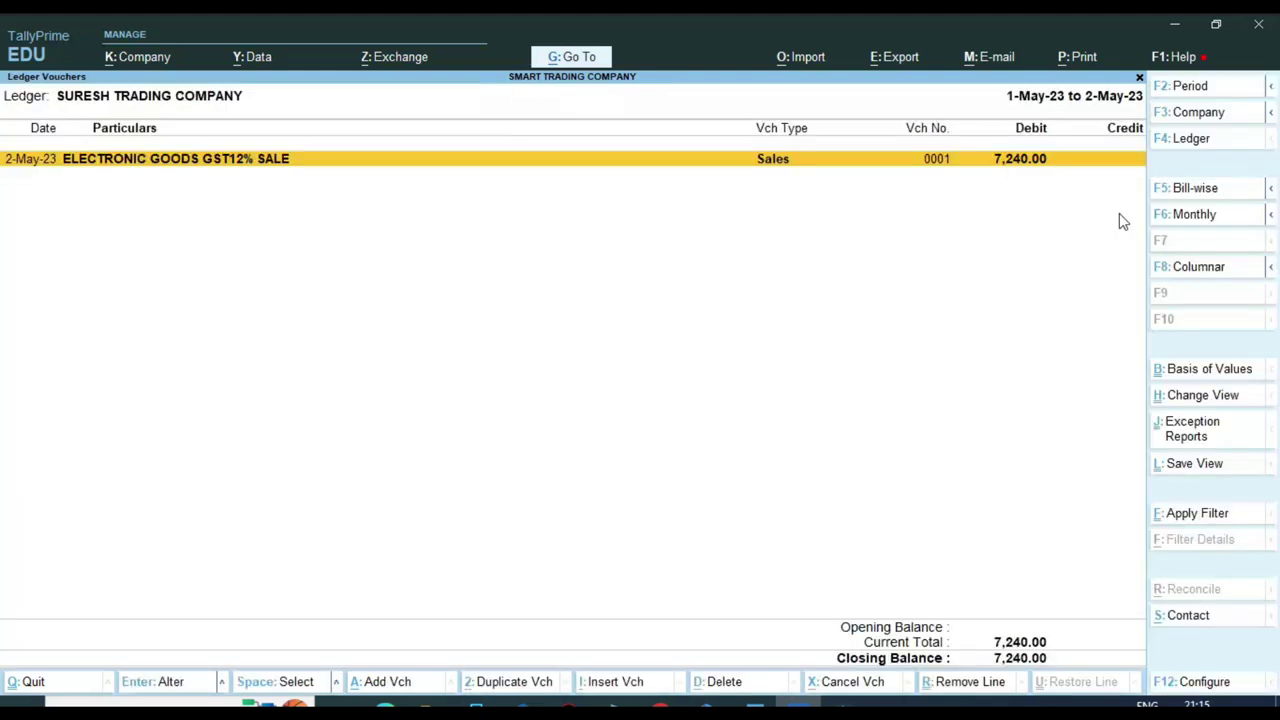
pyautogui.press('ctrl')
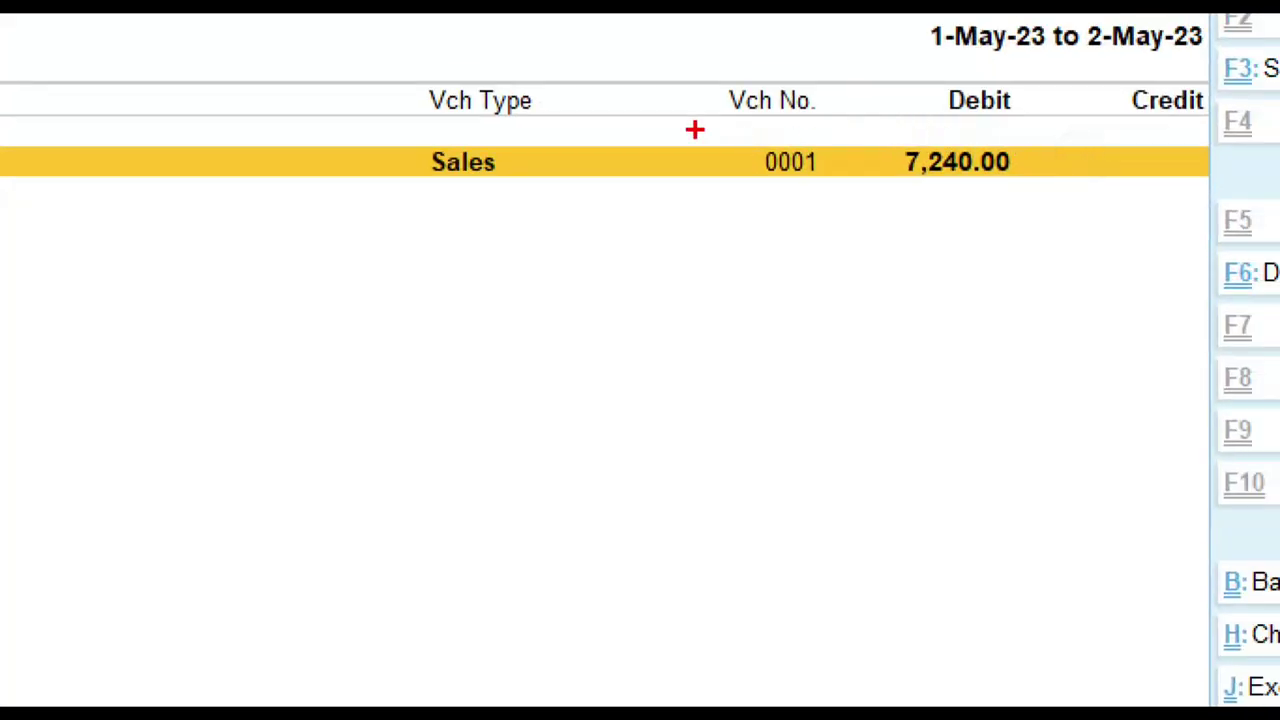
pyautogui.moveTo(695, 130)
pyautogui.mouseDown()
pyautogui.moveTo(957, 194)
pyautogui.moveTo(1062, 198)
pyautogui.mouseUp()
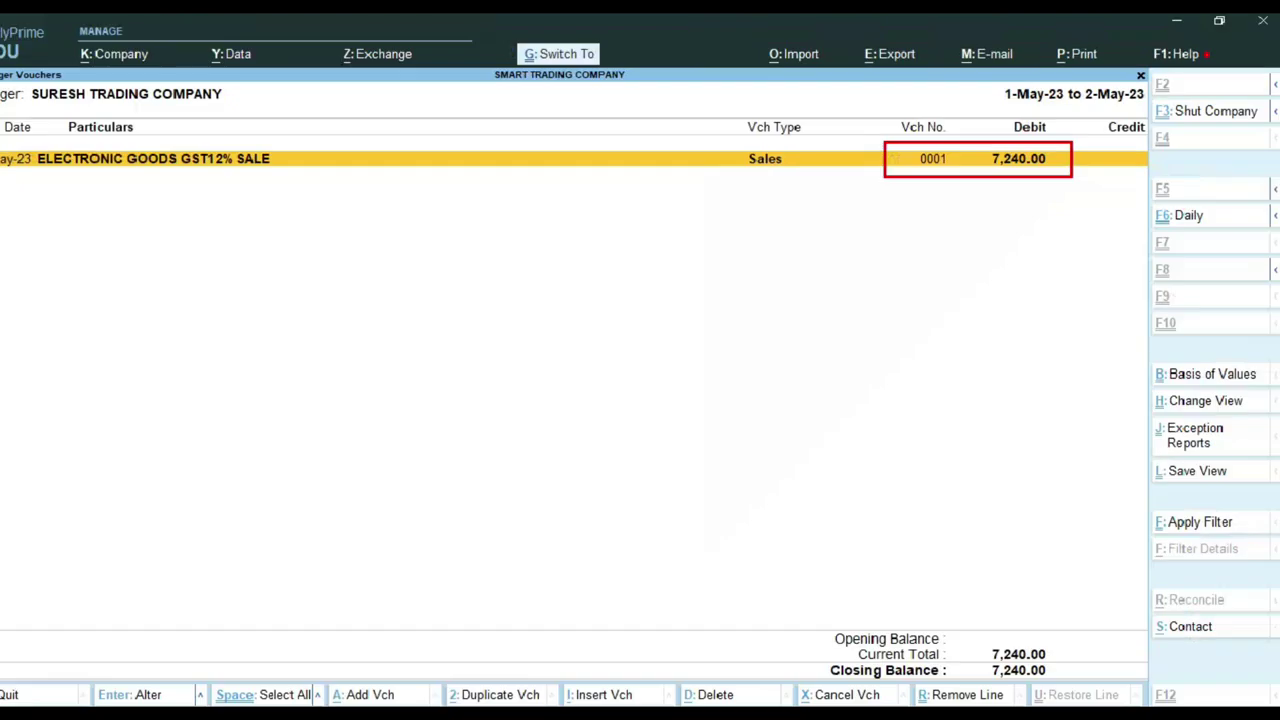
# Open Sales voucher 0001 from the ledger report, quit it unchanged and return to the ledger selection
pyautogui.press('Return')
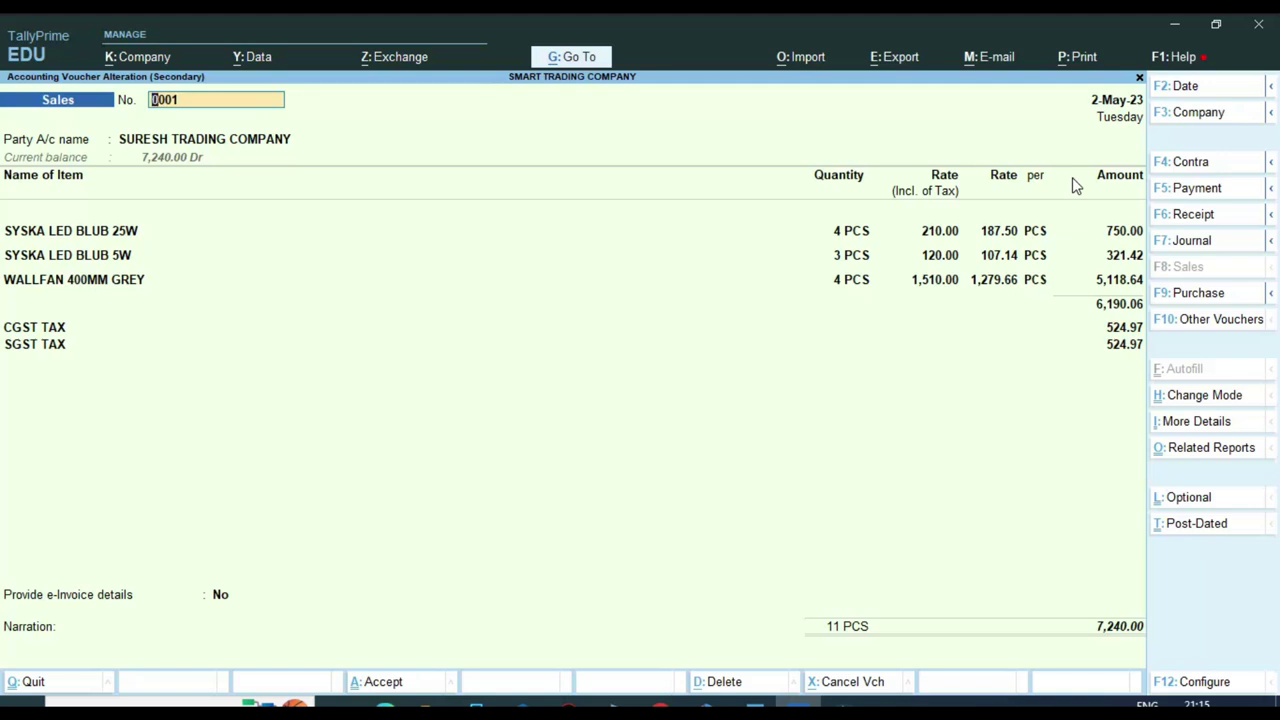
pyautogui.press('Escape')
pyautogui.press('y')
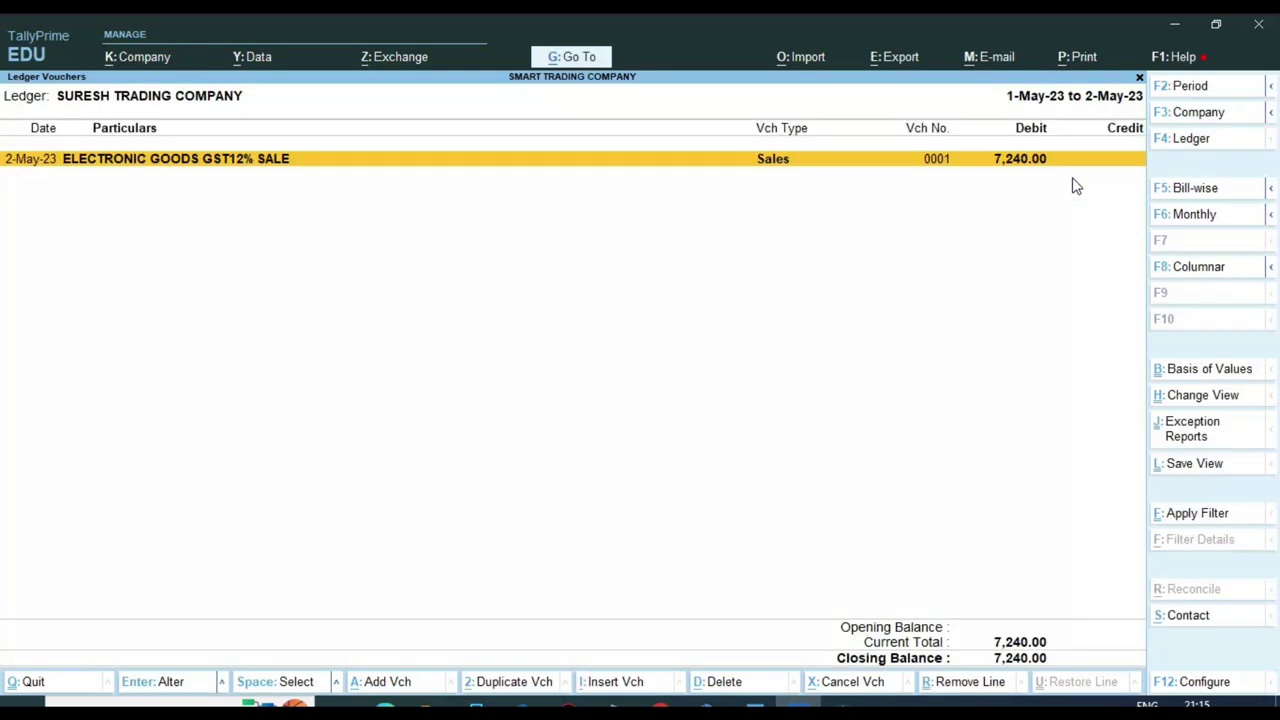
pyautogui.press('Escape')
pyautogui.press('Down')
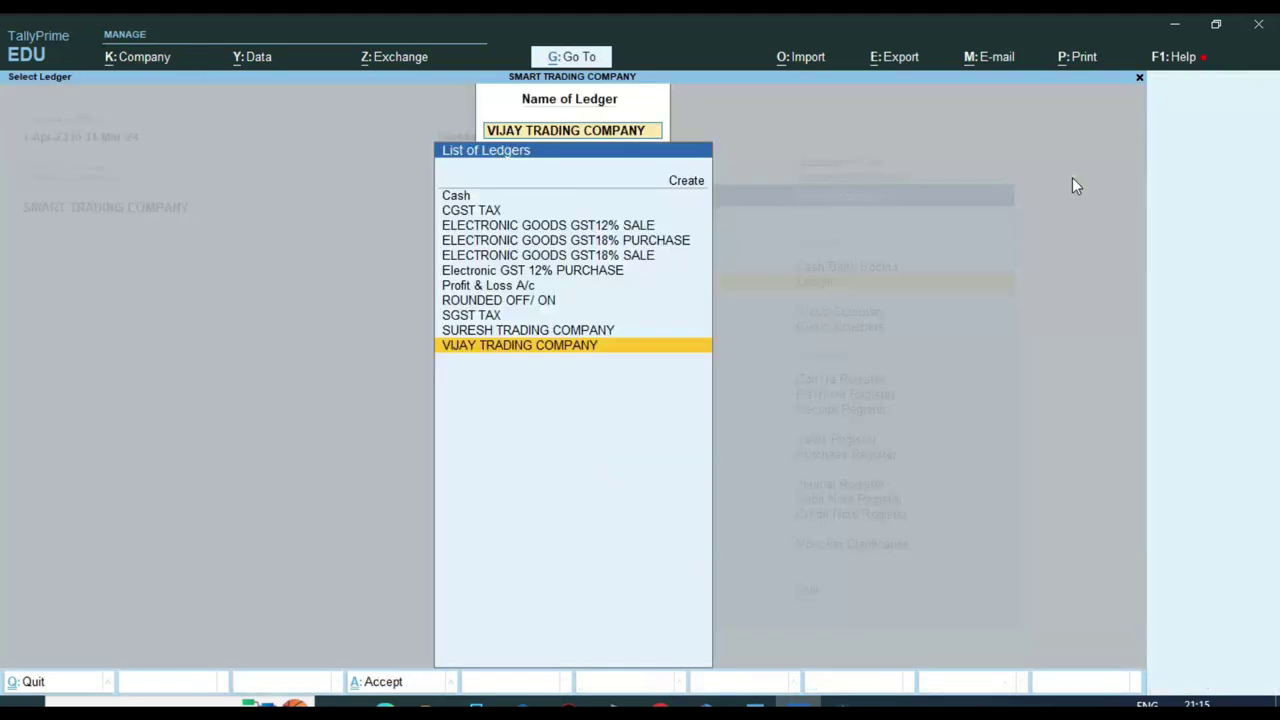